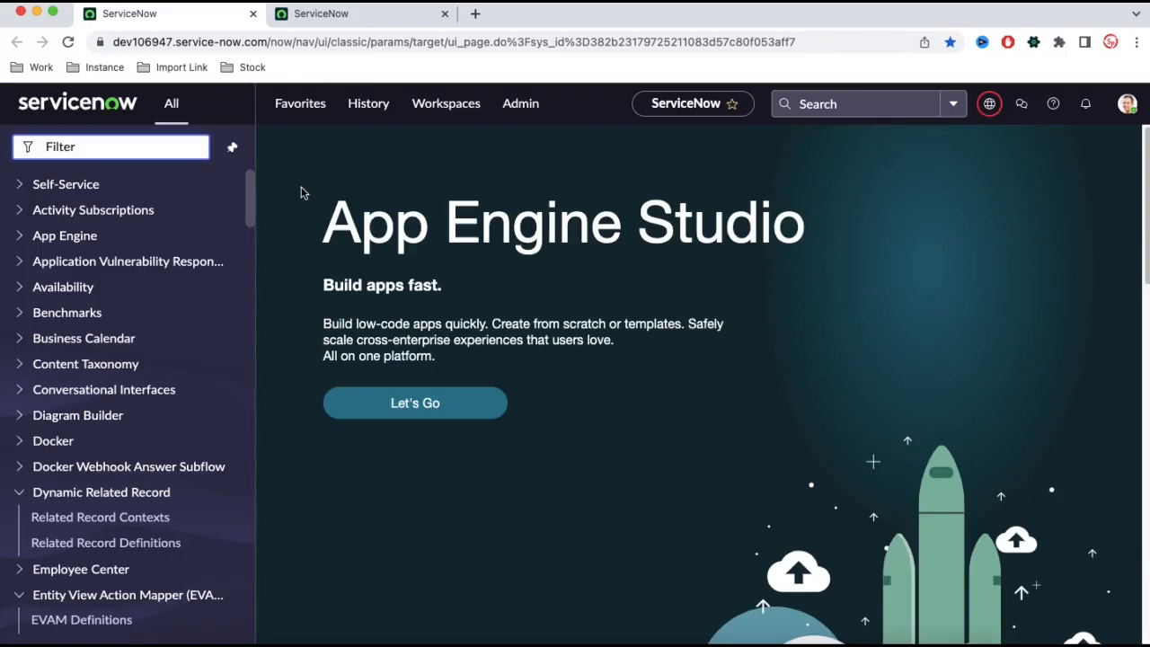
# Step: Check the second ServiceNow instance, switch to the CotEditor notes and move that window aside so the browser stays reachable
pyautogui.click(341, 22)
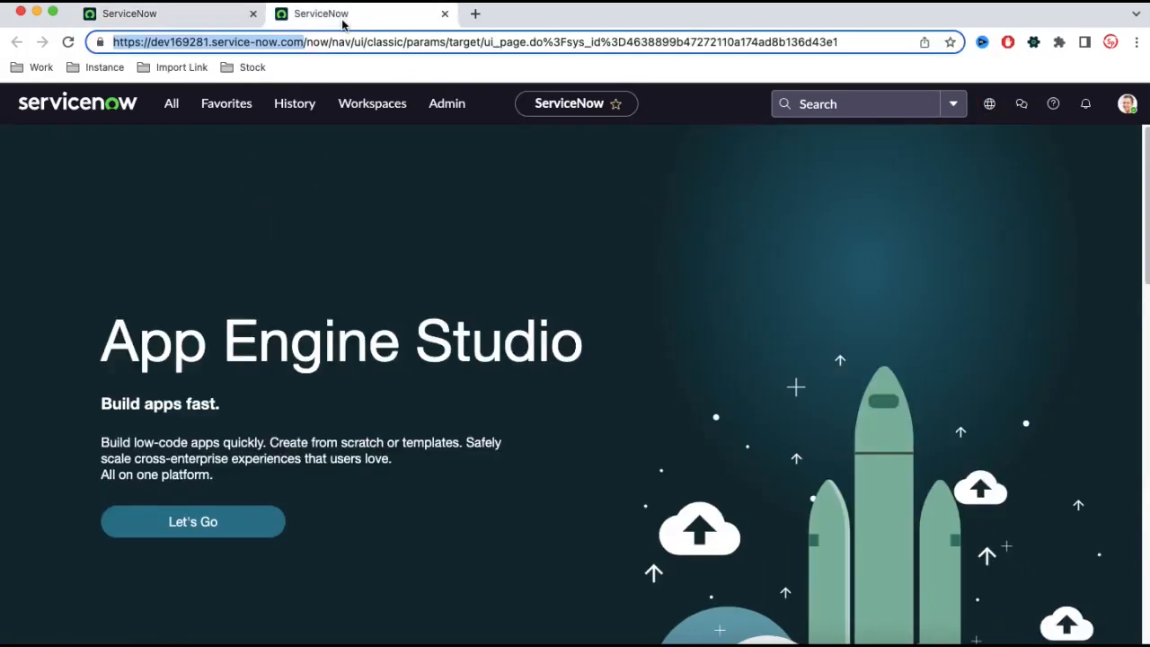
pyautogui.click(323, 187)
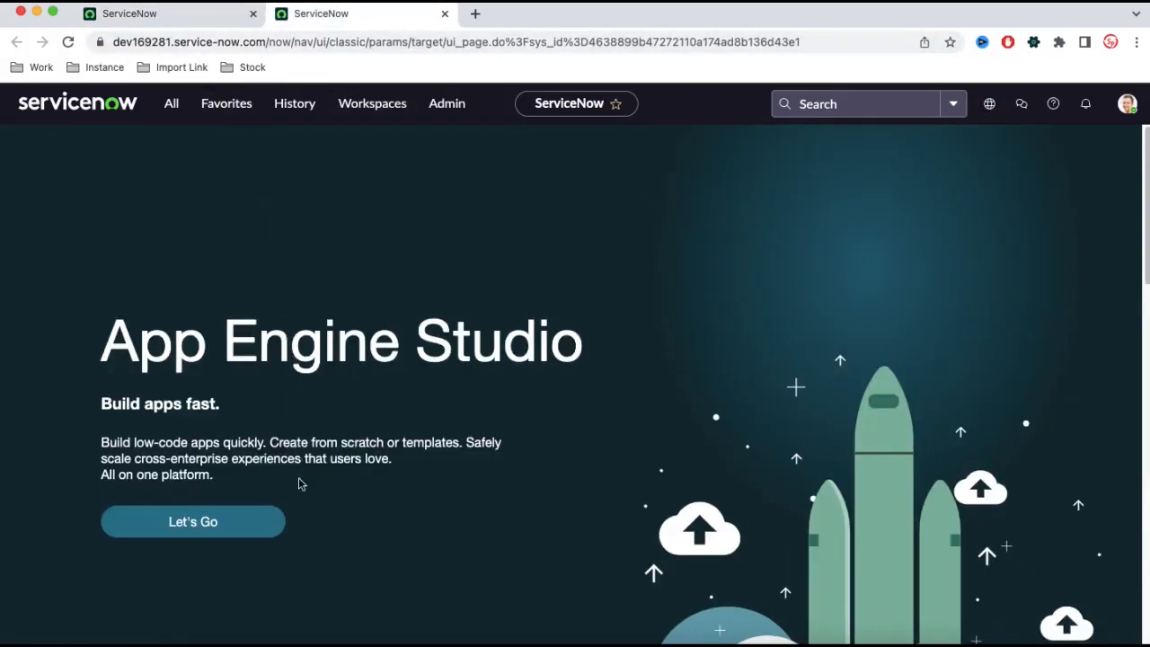
pyautogui.click(234, 640)
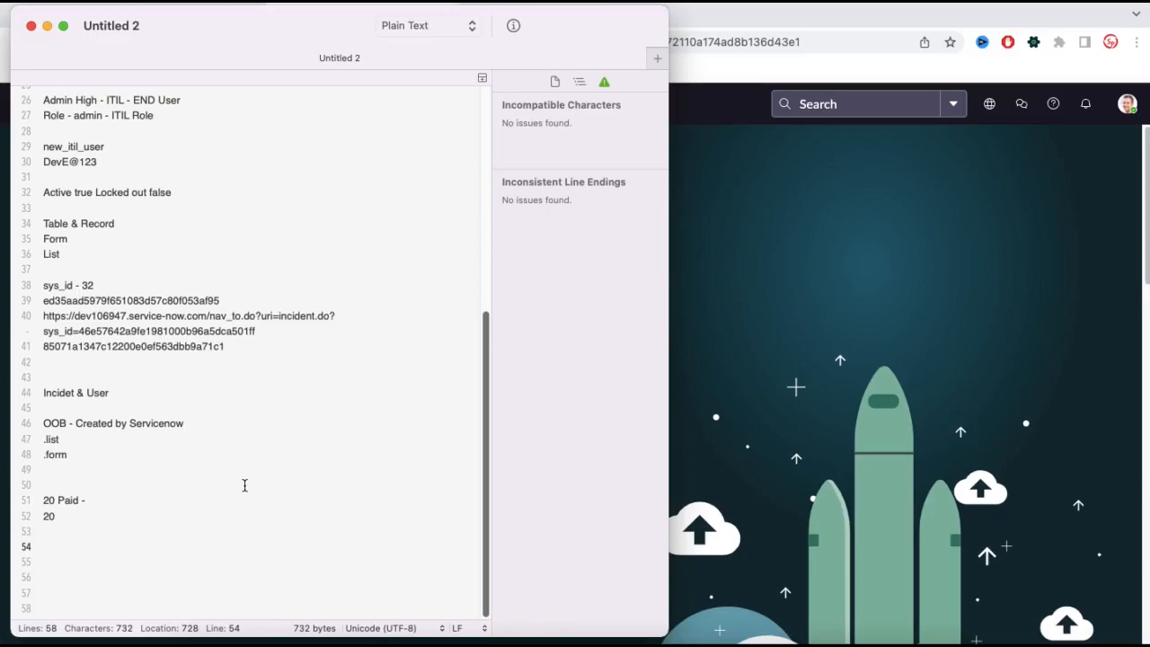
pyautogui.moveTo(260, 36); pyautogui.dragTo(744, 84)
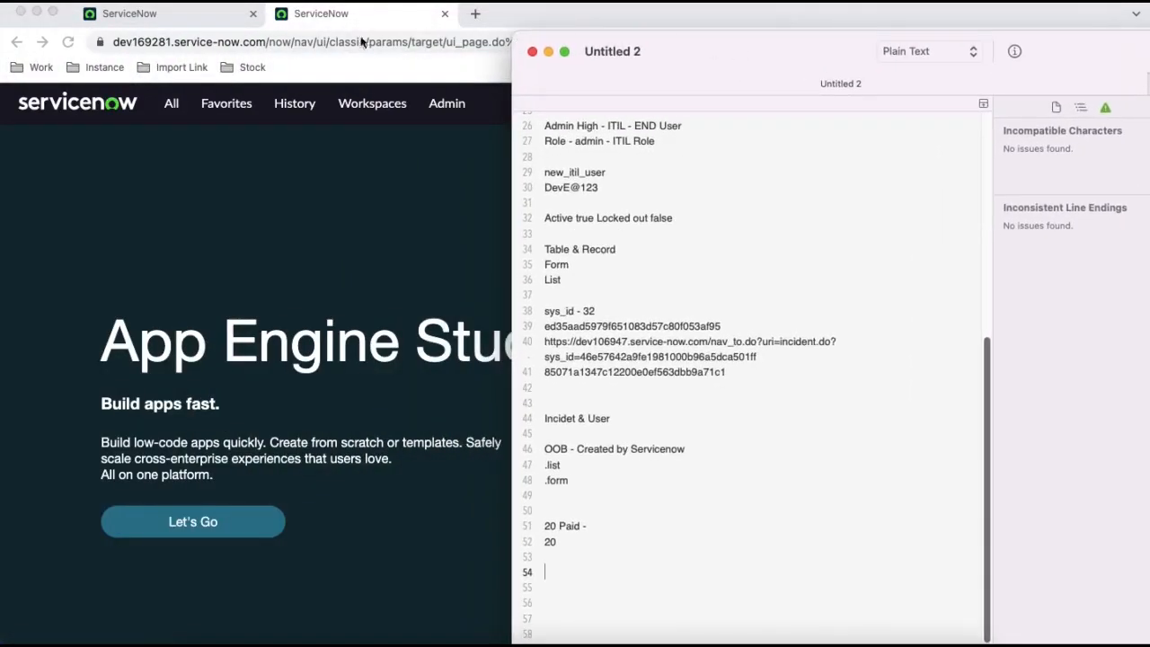
# Step: Add the line "Dev - Test" to the end of the CotEditor notes, with the dev106947 instance's base URL copied from the browser below it
pyautogui.click(205, 16)
pyautogui.click(205, 16)
pyautogui.moveTo(268, 42); pyautogui.dragTo(99, 42)
pyautogui.press('super+c')
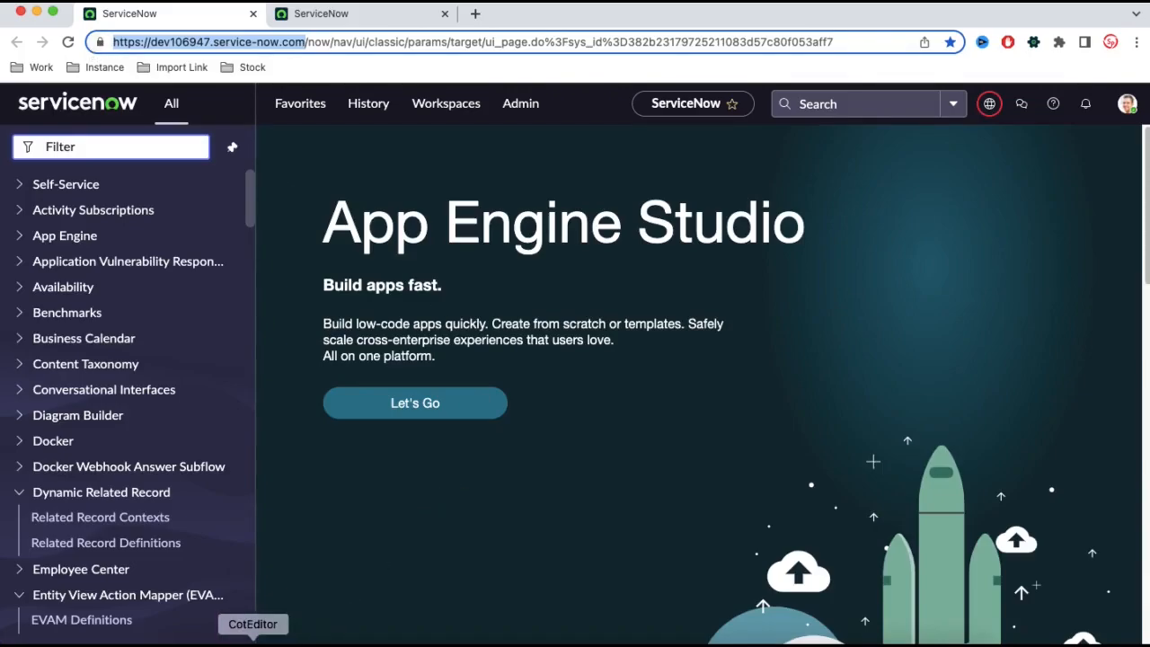
pyautogui.click(253, 636)
pyautogui.write('Dev - Test')
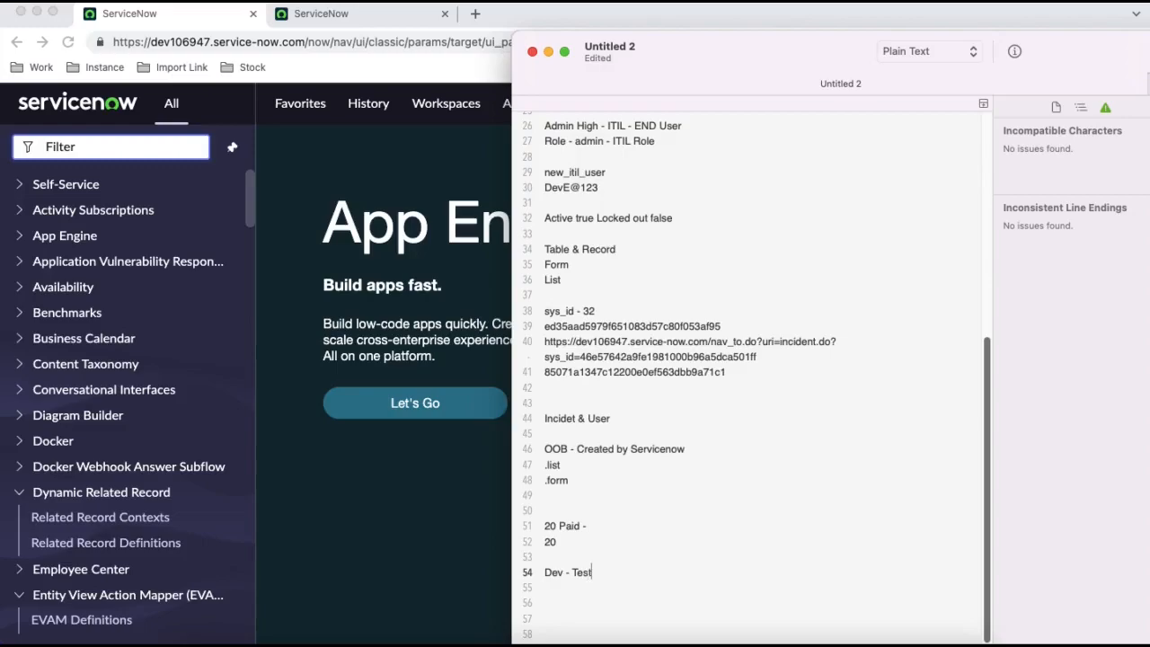
pyautogui.click(550, 587)
pyautogui.press('super+v')
pyautogui.press('Return')
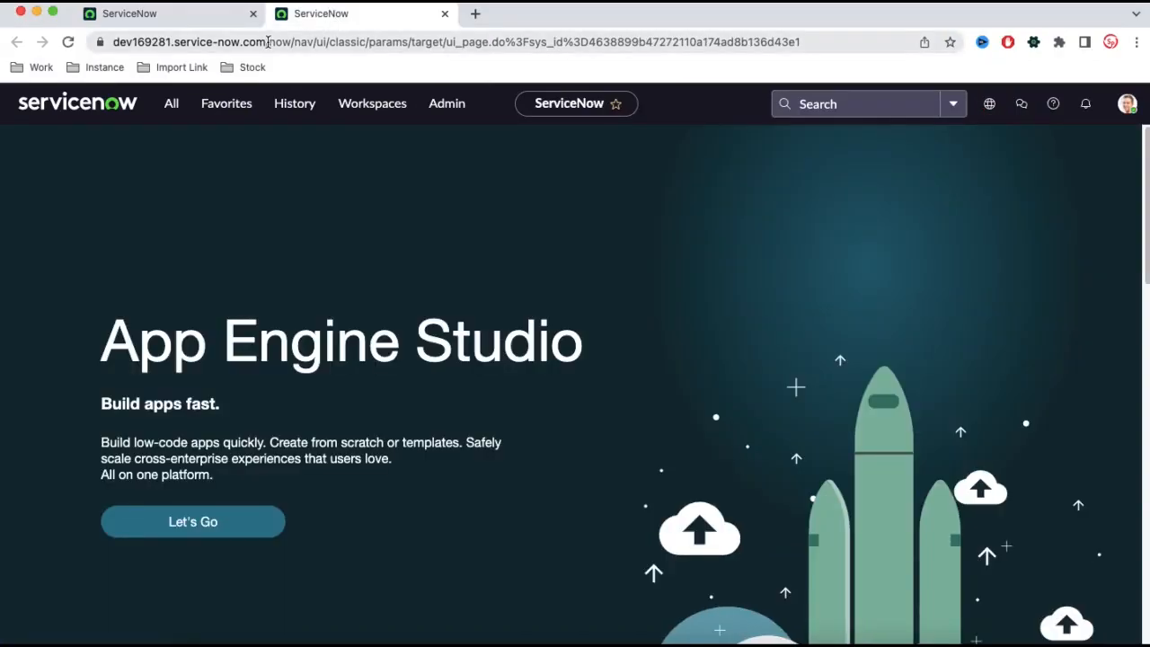
# Step: Label the dev106947 URL "- Dev" in the notes and add the dev169281 instance's base URL below it, labelled "- TEST"
pyautogui.moveTo(268, 42); pyautogui.dragTo(108, 43)
pyautogui.press('super+c')
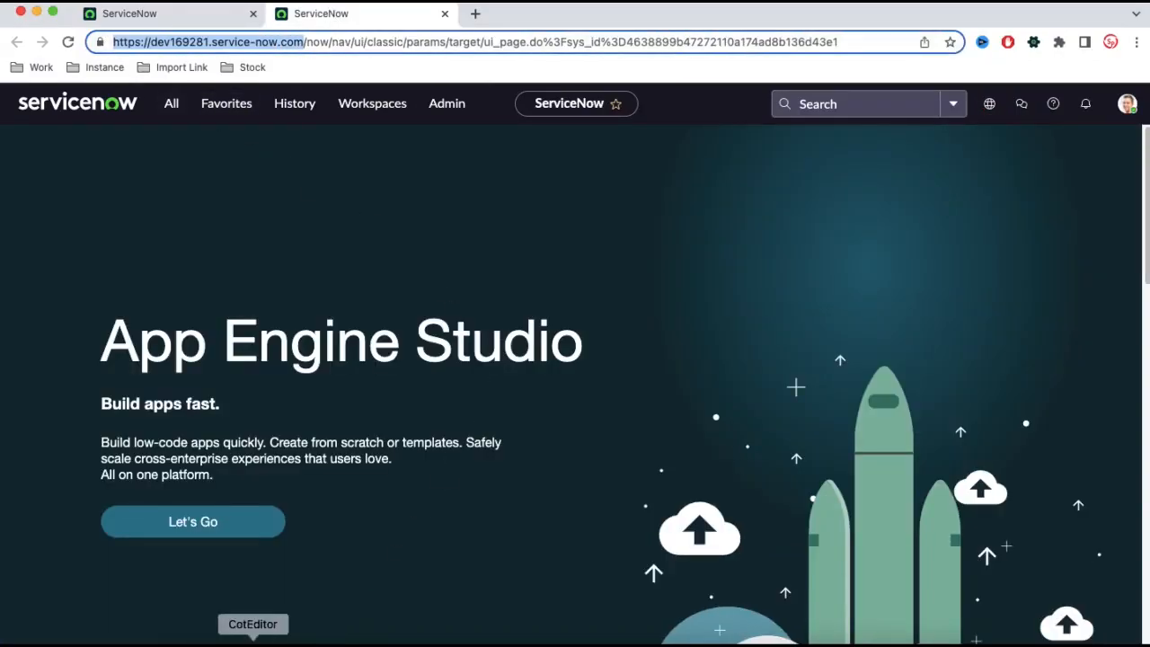
pyautogui.click(253, 639)
pyautogui.click(723, 586)
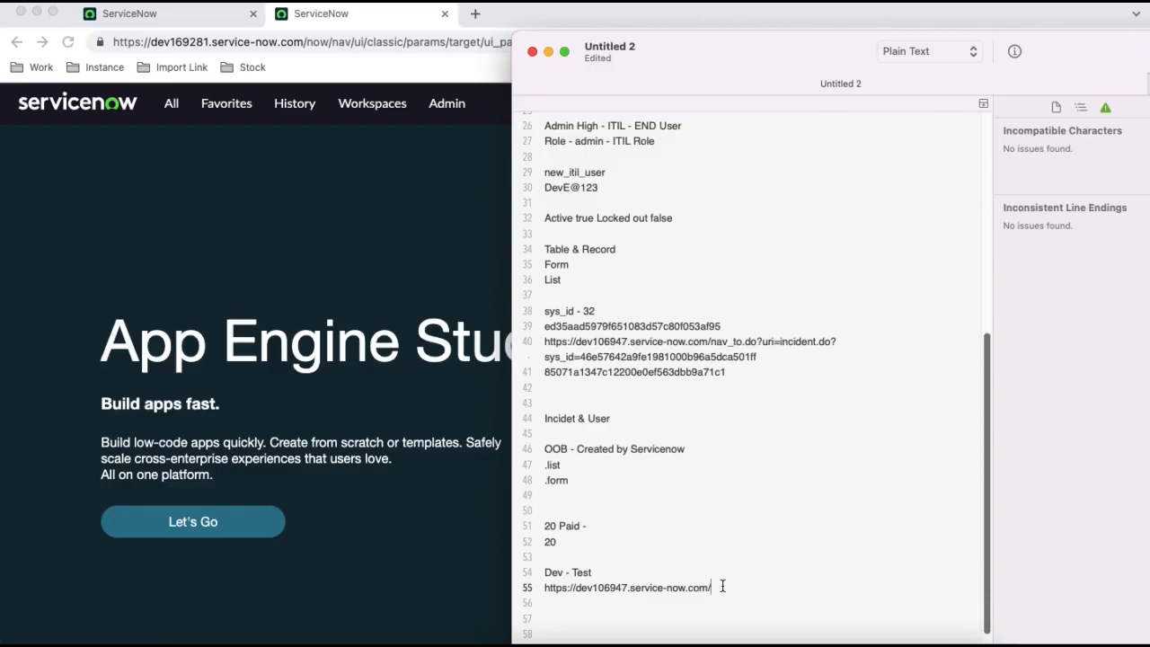
pyautogui.write('- Dev')
pyautogui.press('Return')
pyautogui.press('super+v')
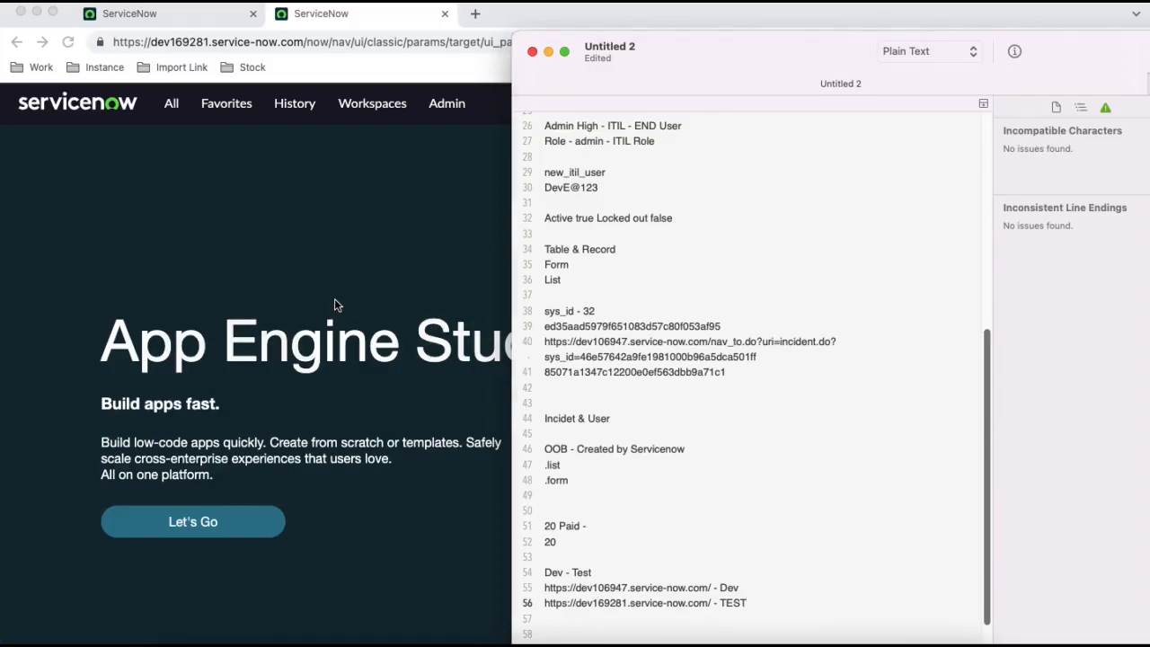
# Step: Switch to the dev106947 instance in the browser and search its navigator for "assign"
pyautogui.click(187, 25)
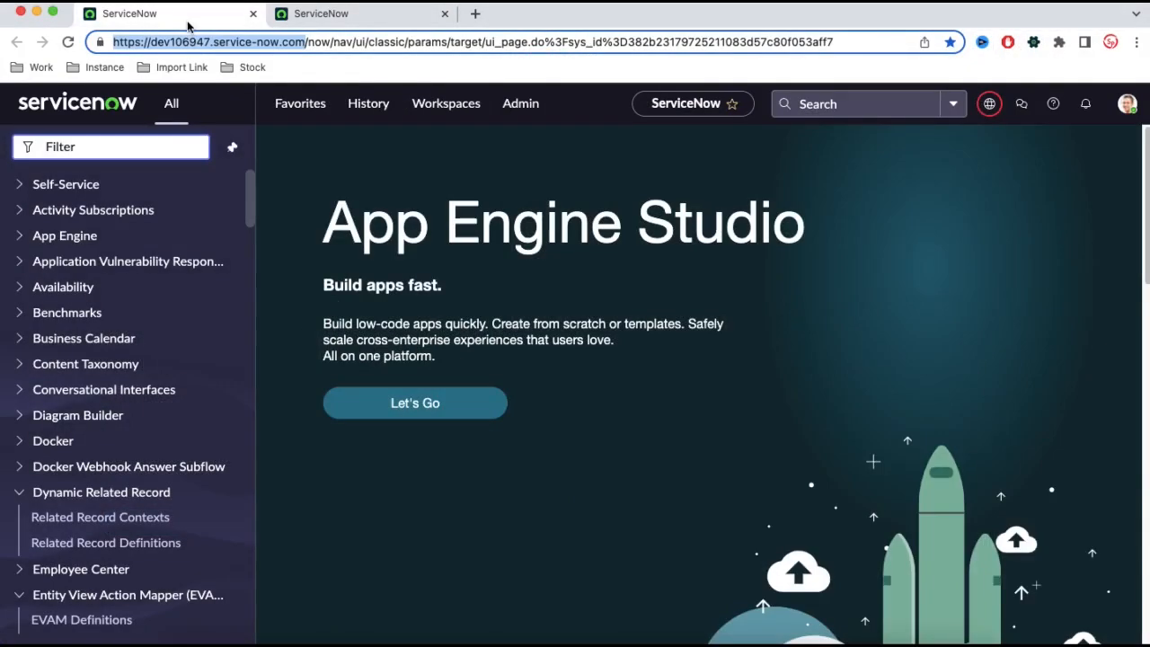
pyautogui.click(109, 150)
pyautogui.write('ass')
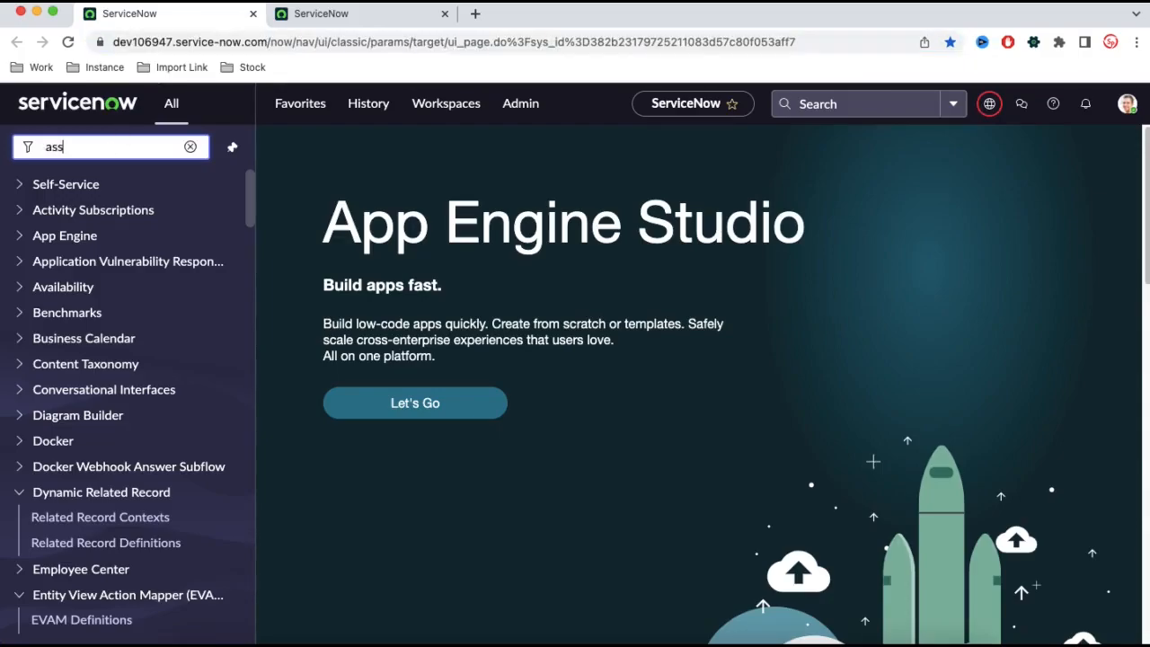
pyautogui.write('ign')
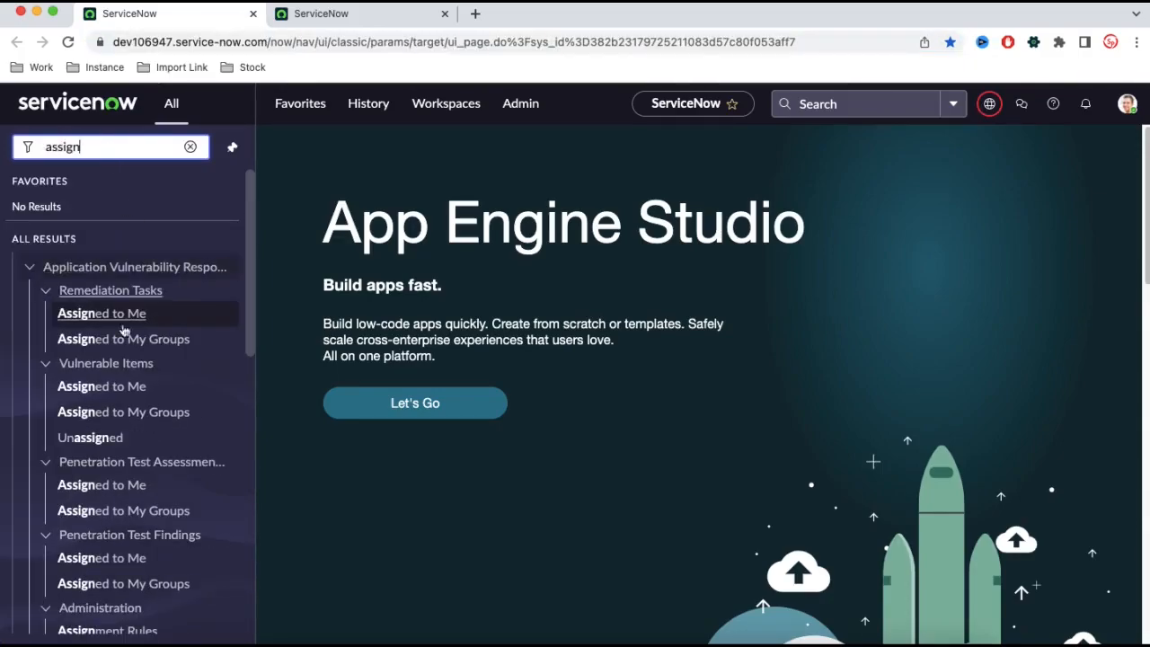
pyautogui.scroll(-1, 116, 444)
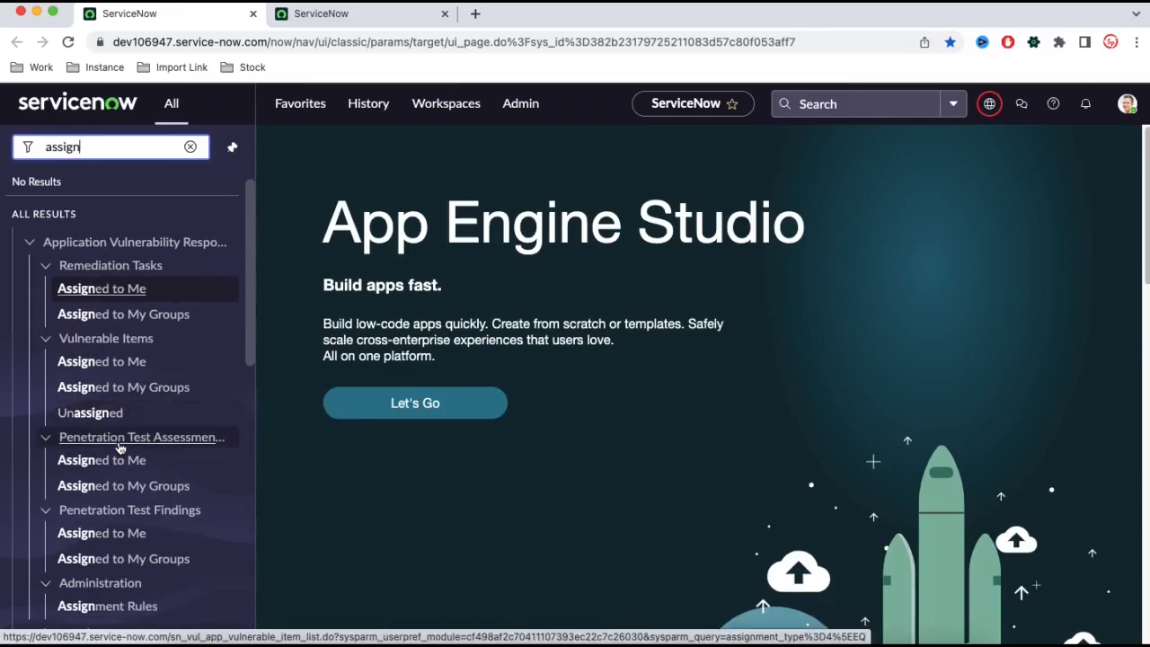
# Step: Filter the navigator for "rules" and open the Assignment rules list under System Policy
pyautogui.press('super+a')
pyautogui.write('rule')
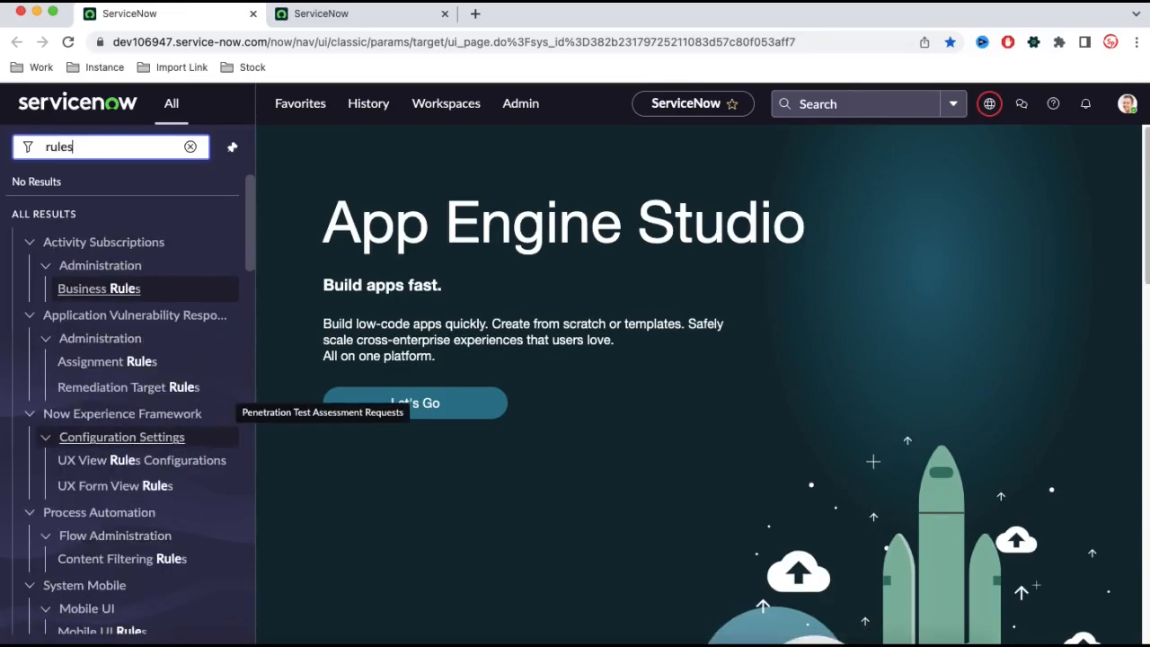
pyautogui.write('s')
pyautogui.scroll(-5, 145, 557)
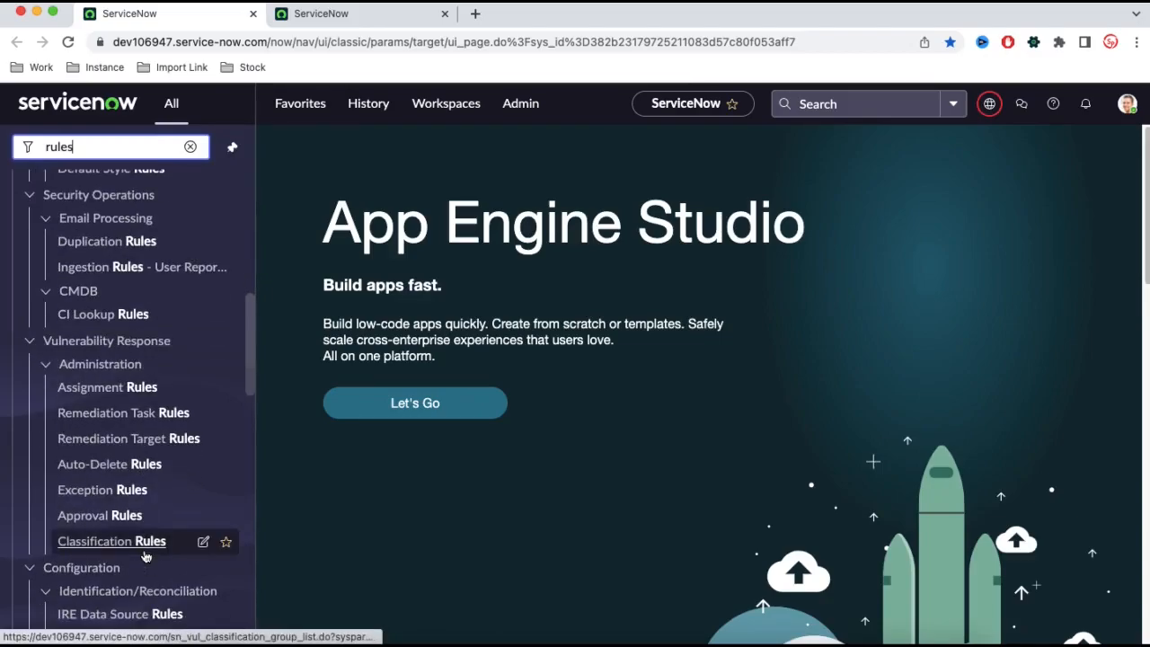
pyautogui.scroll(-15, 146, 557)
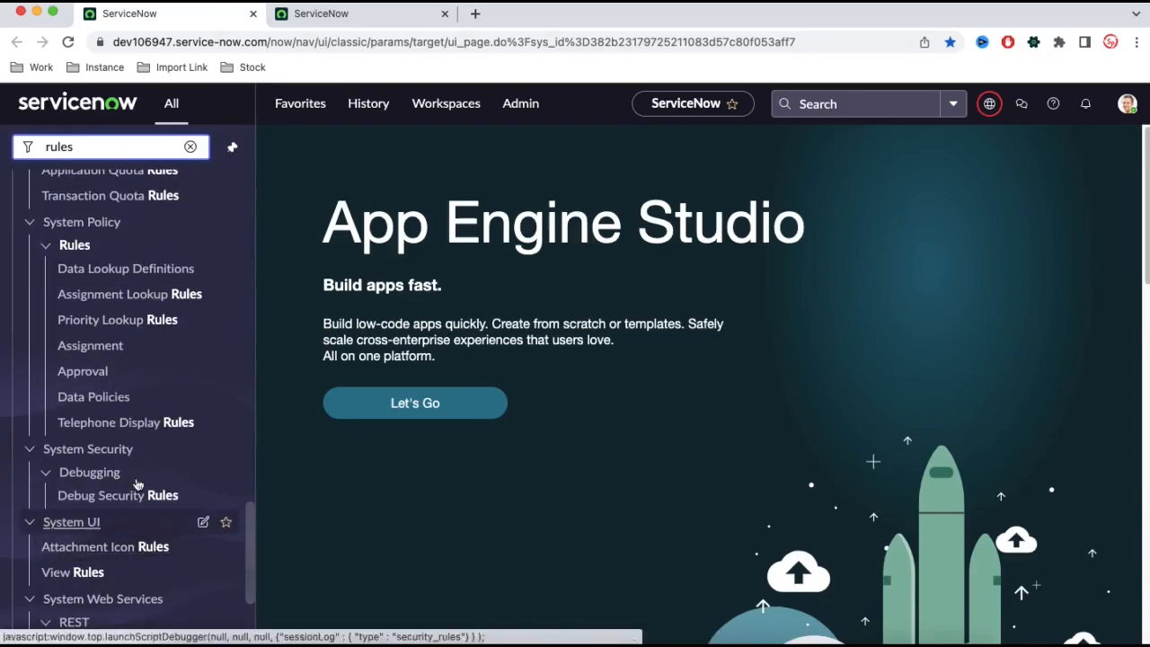
pyautogui.click(129, 302)
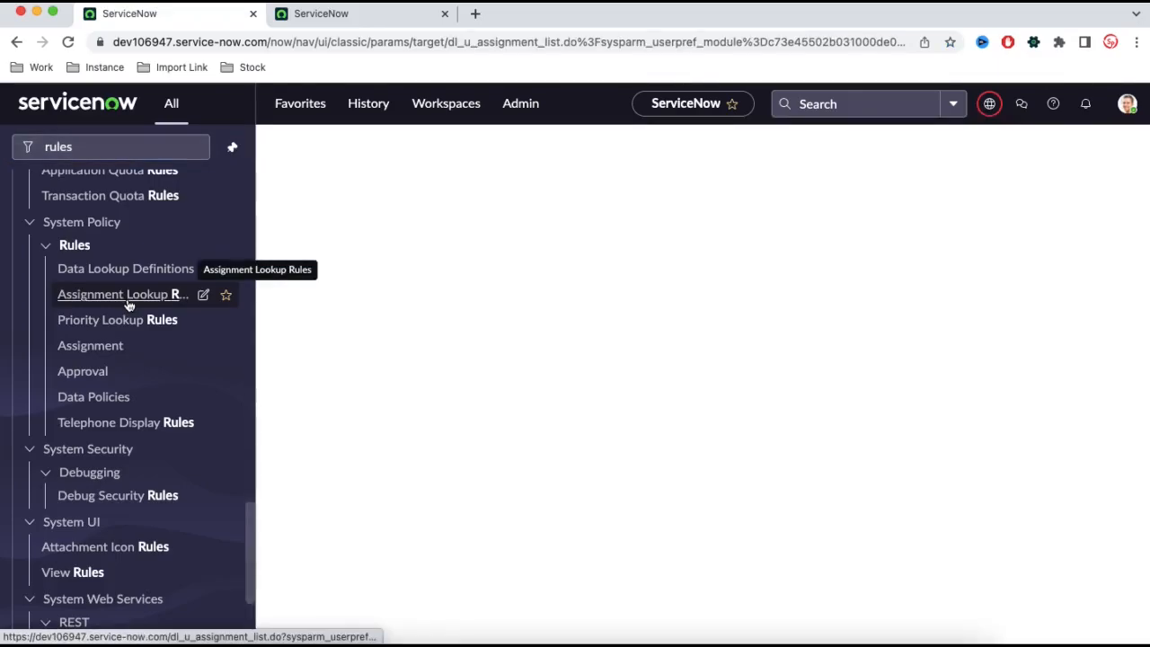
pyautogui.click(104, 355)
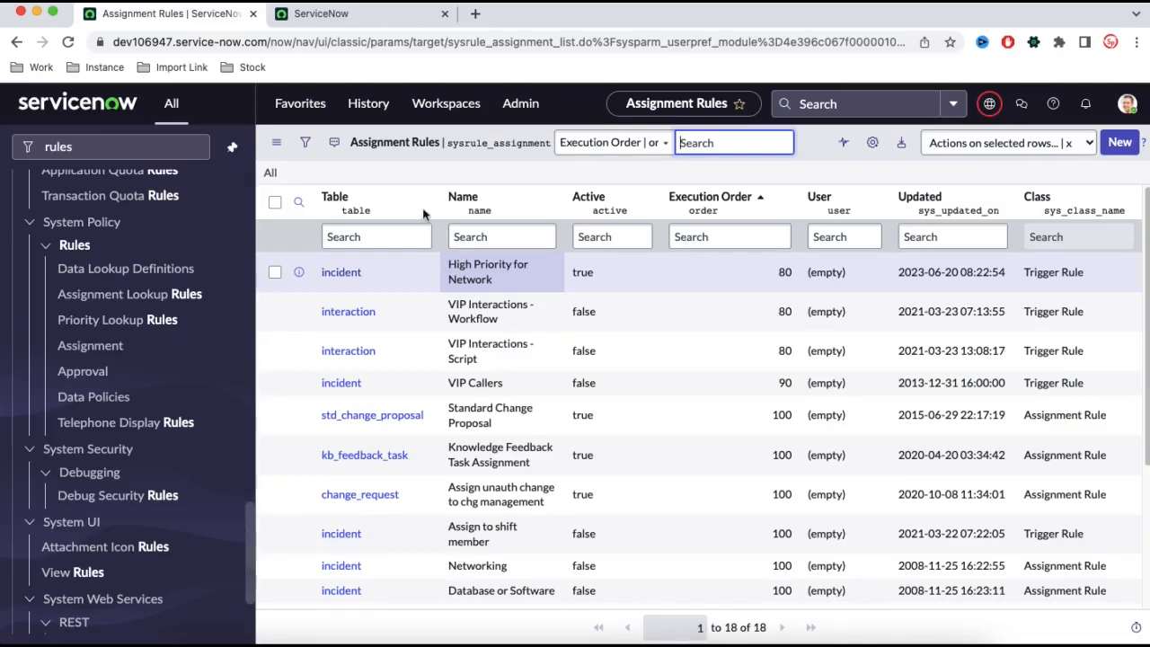
# Step: In the dev169281 test instance, filter the navigator for "rules" and open the System Policy Assignment list for comparison
pyautogui.click(341, 14)
pyautogui.click(160, 102)
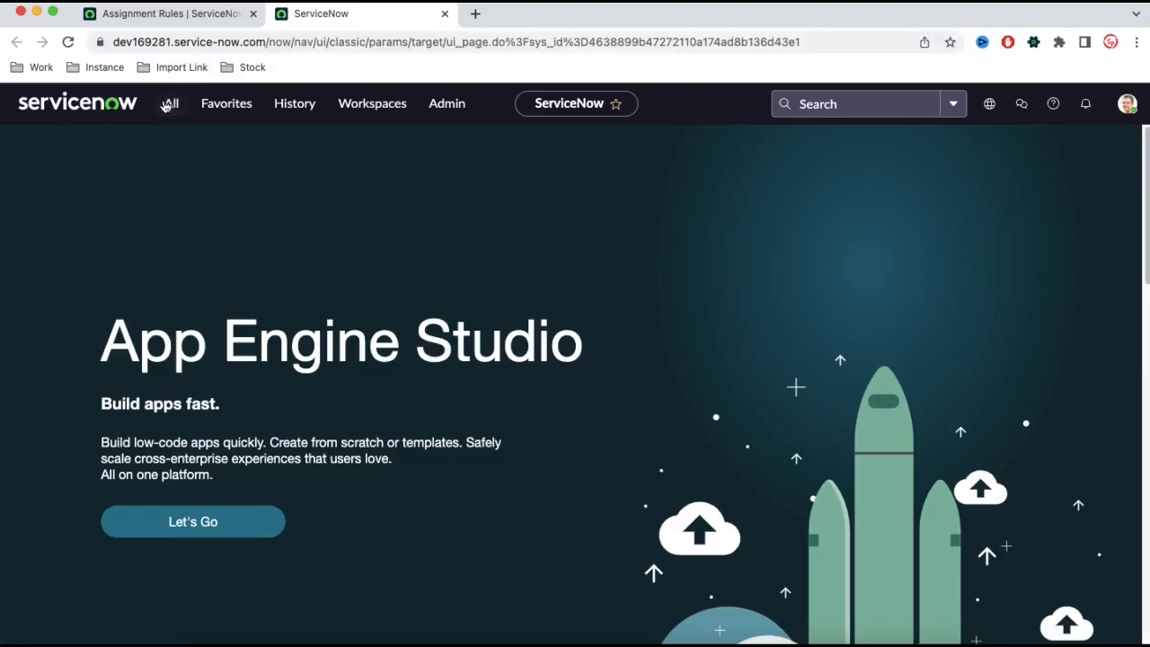
pyautogui.write('rules')
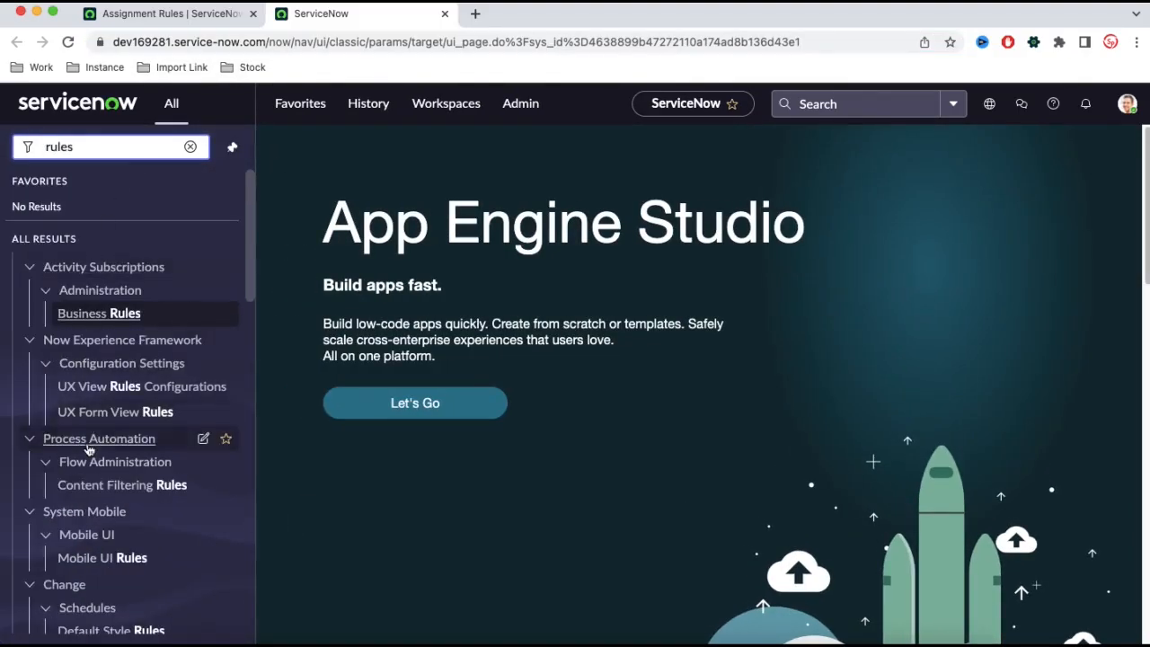
pyautogui.scroll(-15, 89, 447)
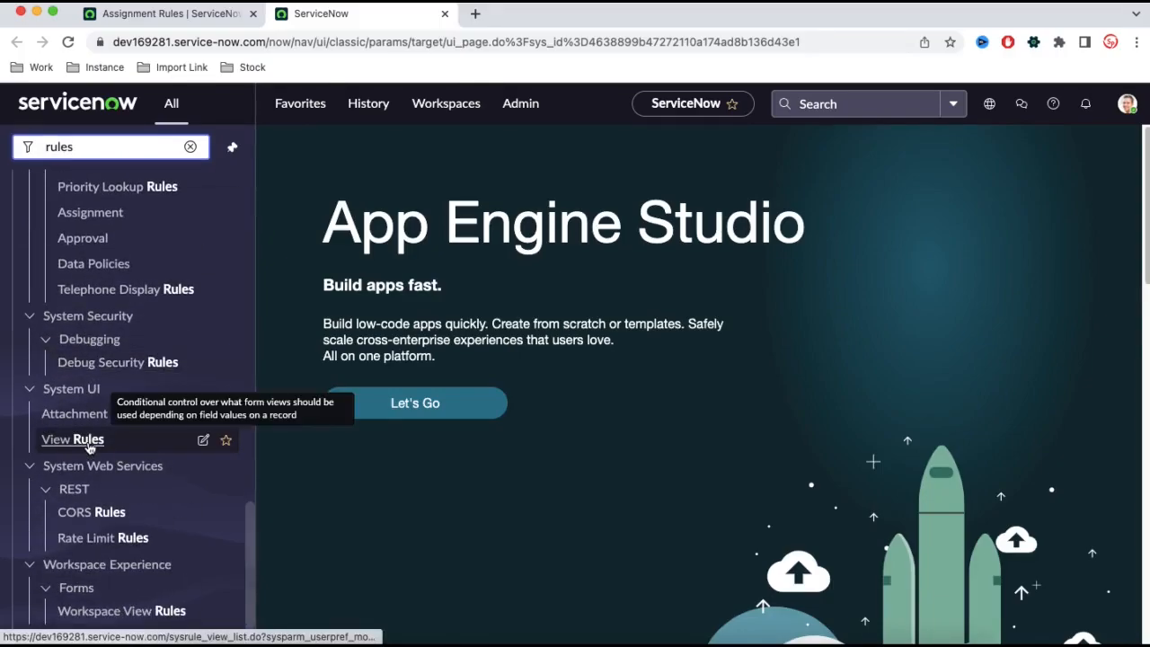
pyautogui.scroll(5, 90, 447)
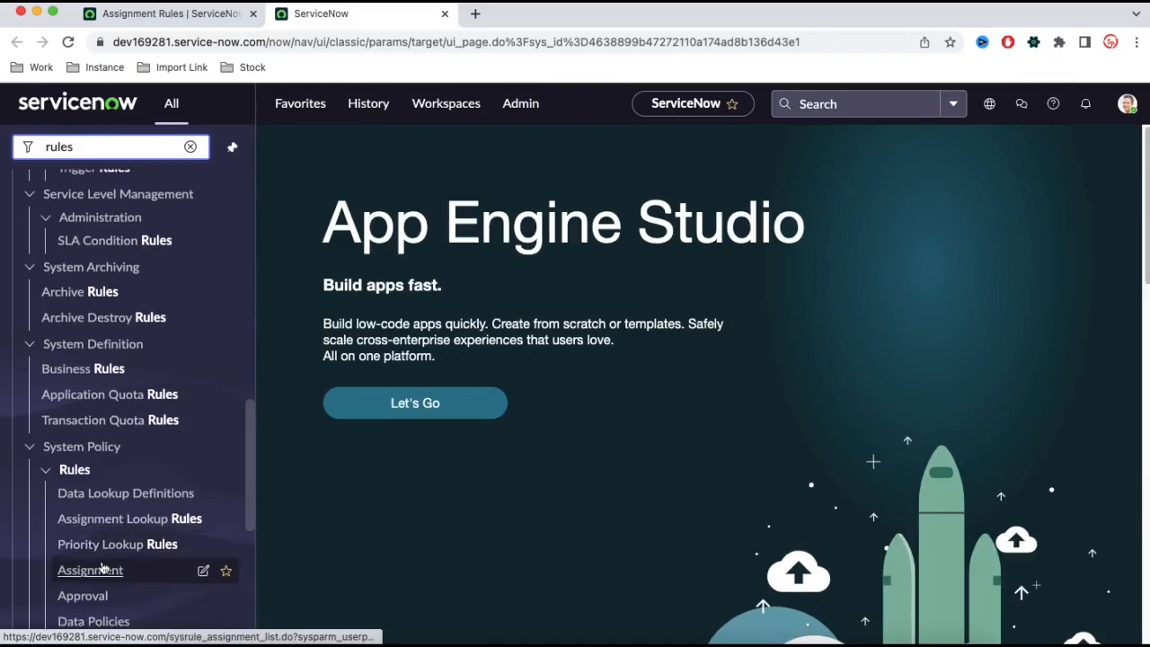
pyautogui.click(100, 571)
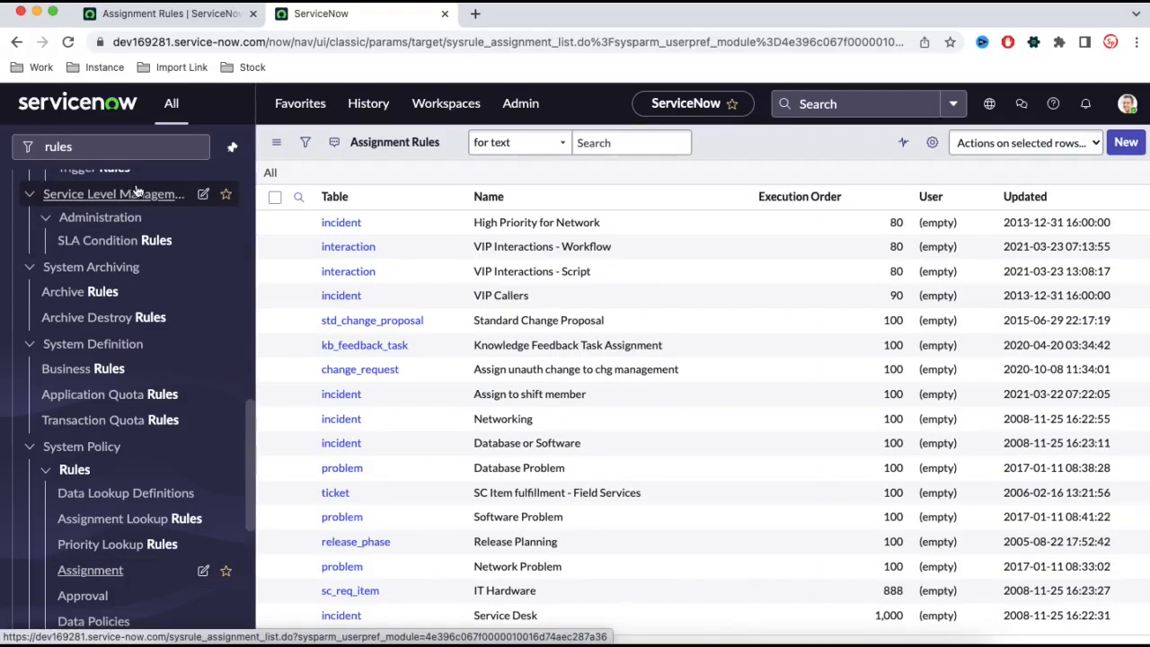
# Step: Back in the dev106947 instance, find Local Update Sets by filtering for "local up" and start a new update set record
pyautogui.click(144, 13)
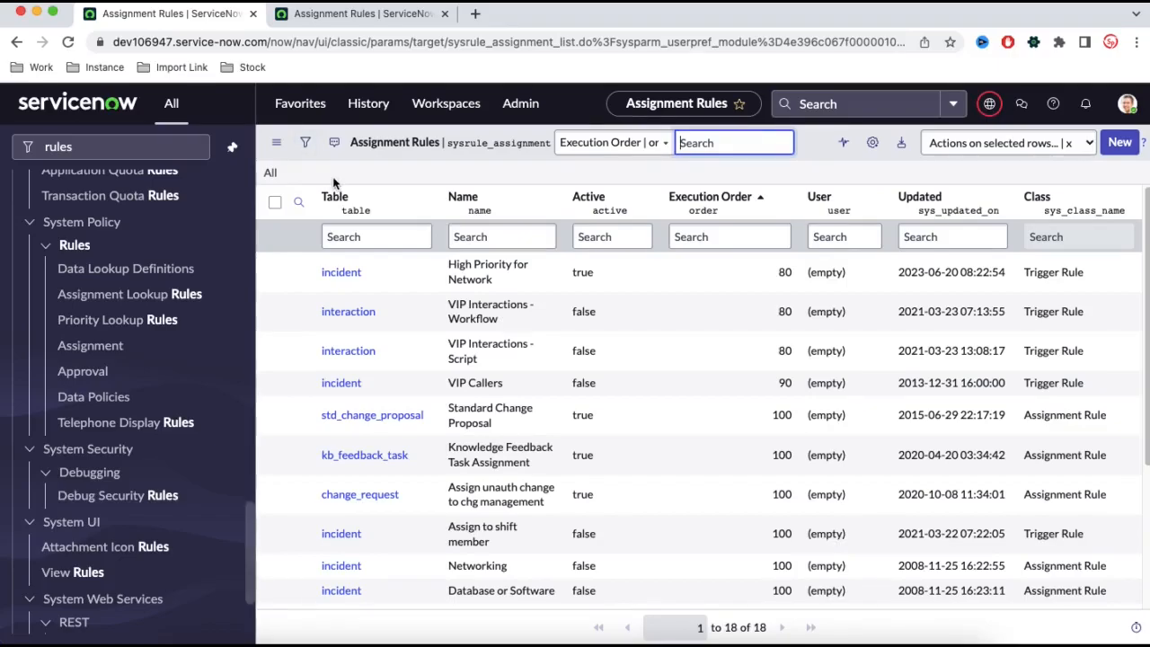
pyautogui.click(50, 147)
pyautogui.press('BackSpace')
pyautogui.write('local')
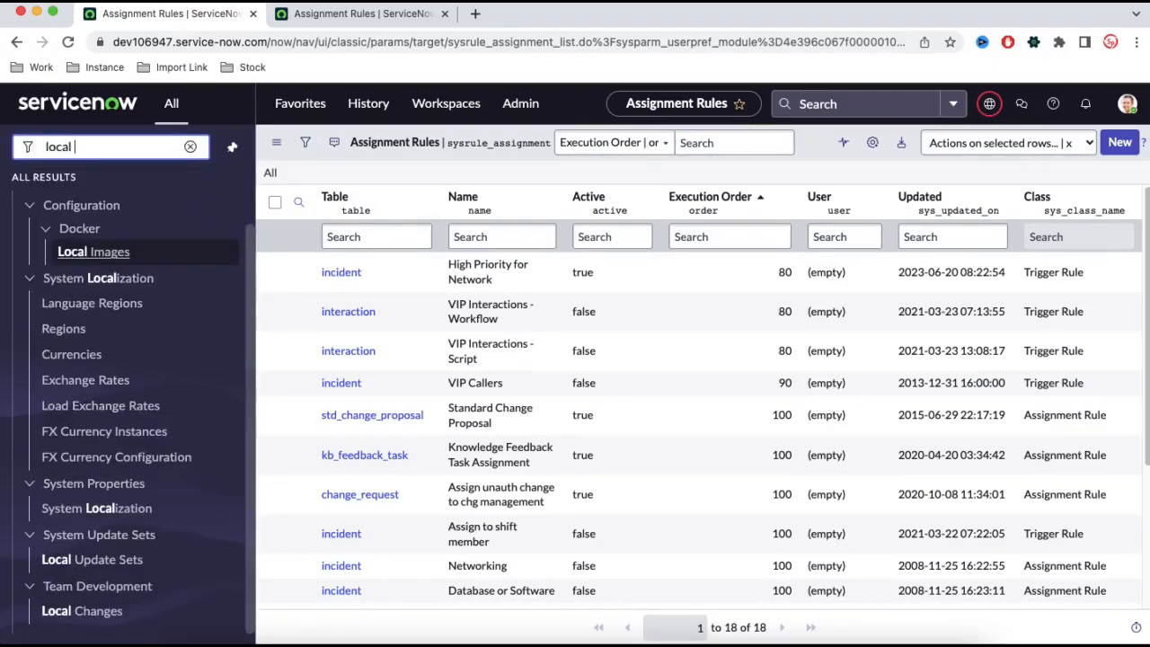
pyautogui.write(' up')
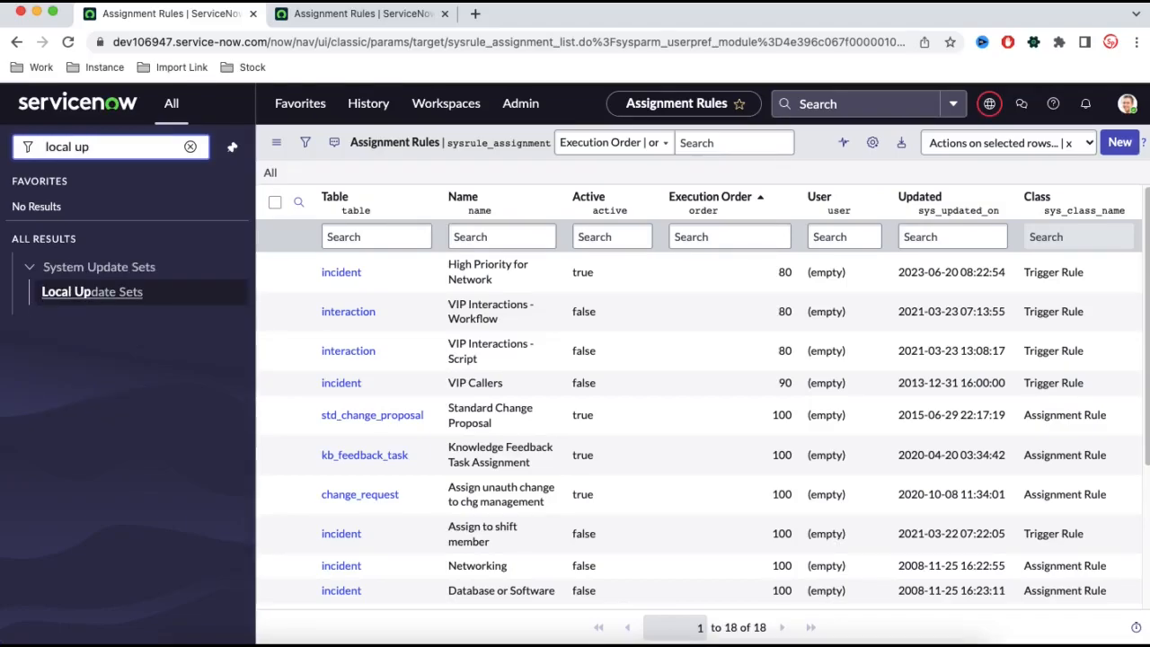
pyautogui.click(101, 295)
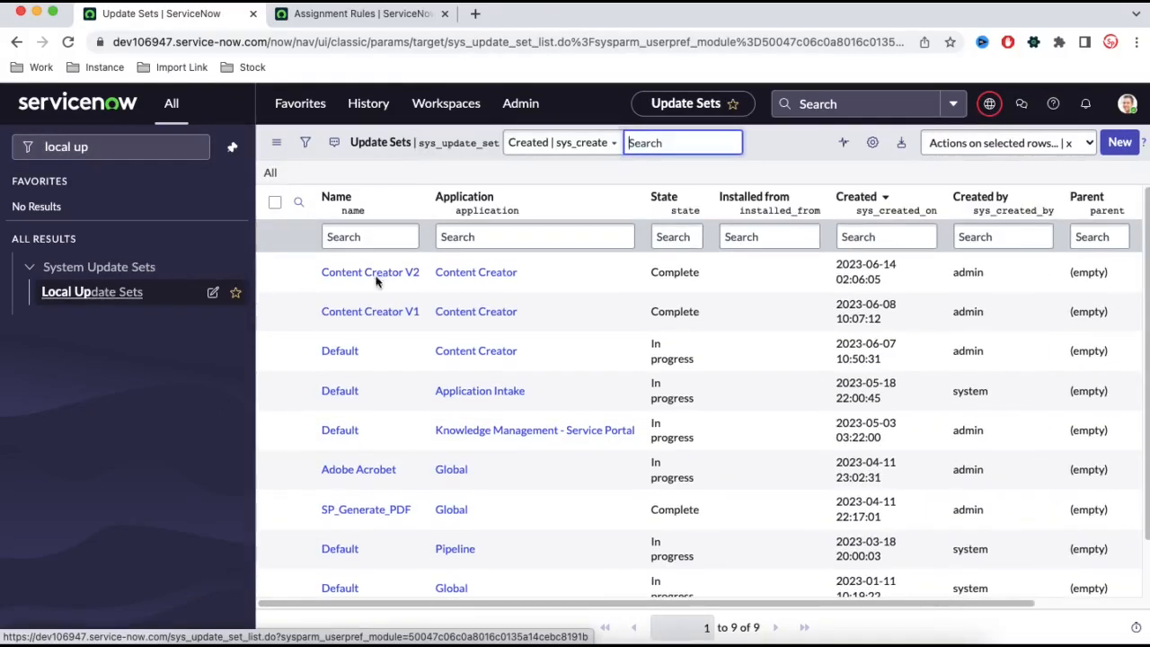
pyautogui.click(1120, 145)
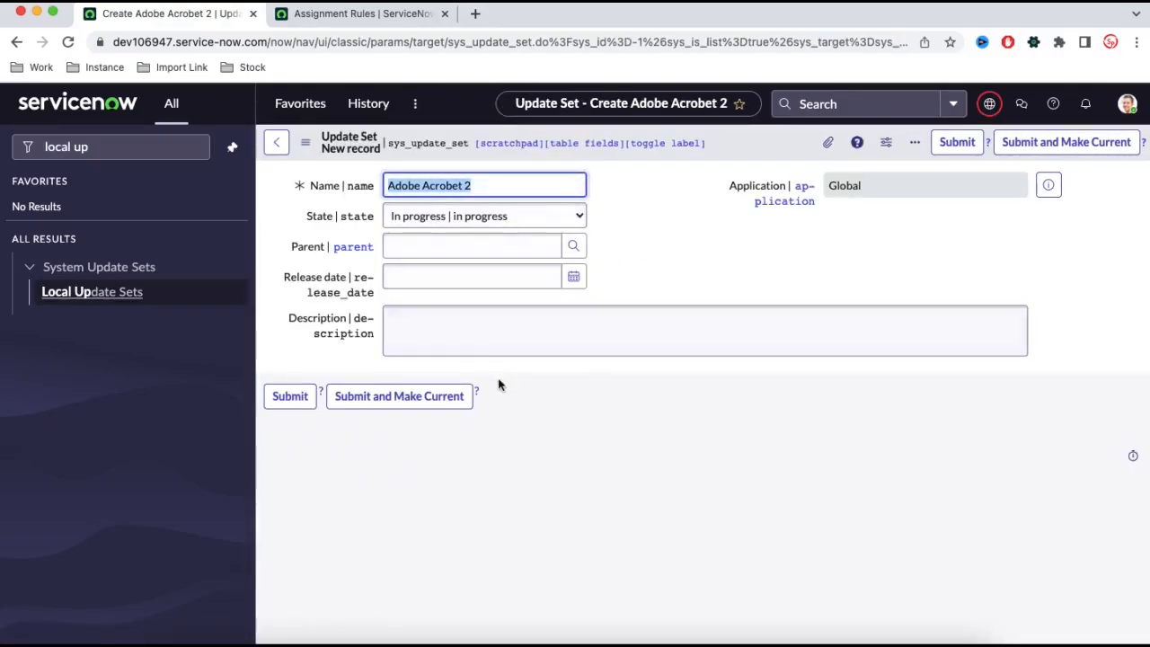
# Step: Write the update set name "STRY001-Report-RK-V1" in the CotEditor notes below the instance URLs and highlight its "Report" part
pyautogui.click(253, 642)
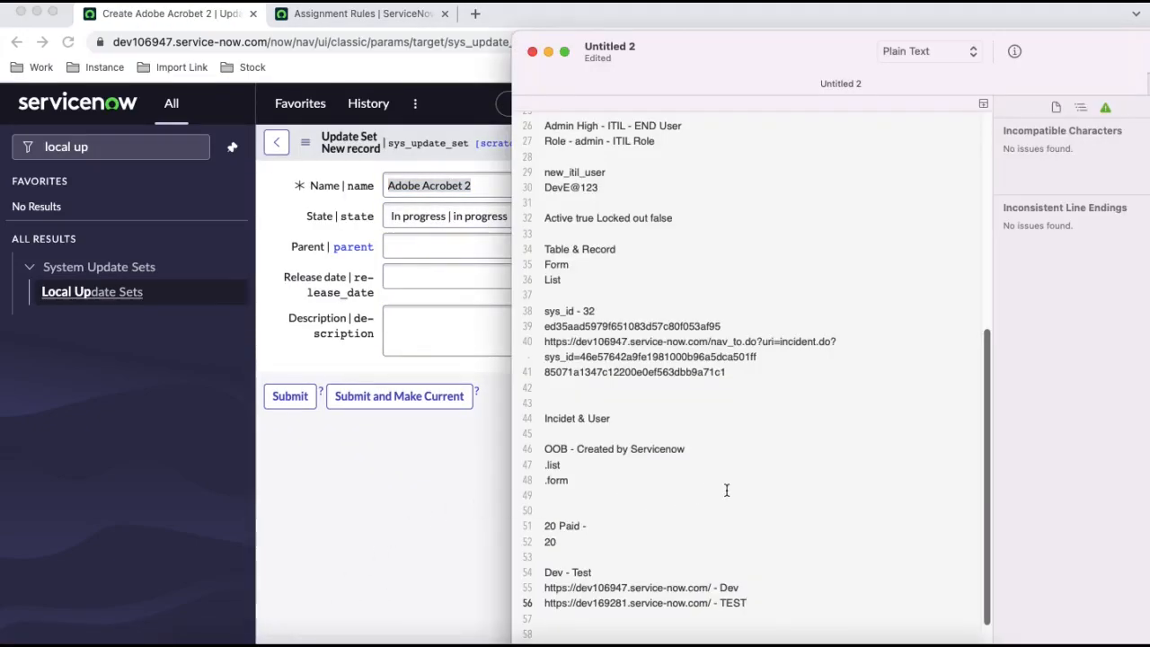
pyautogui.press('Return')
pyautogui.press('Return')
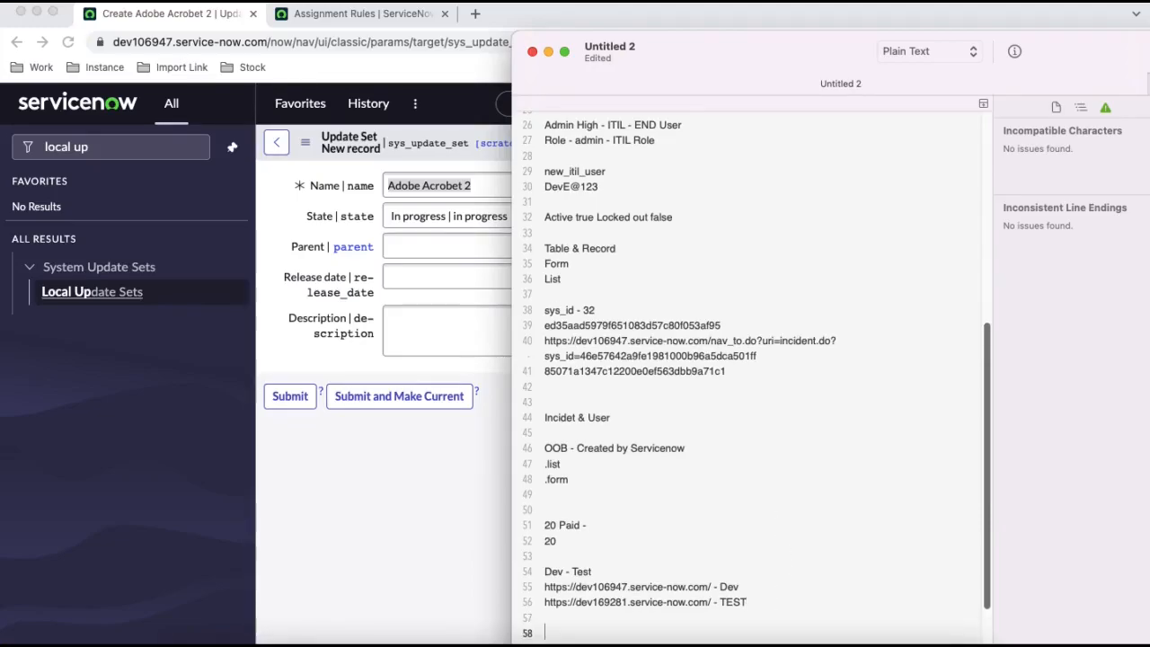
pyautogui.moveTo(780, 61); pyautogui.dragTo(782, 24)
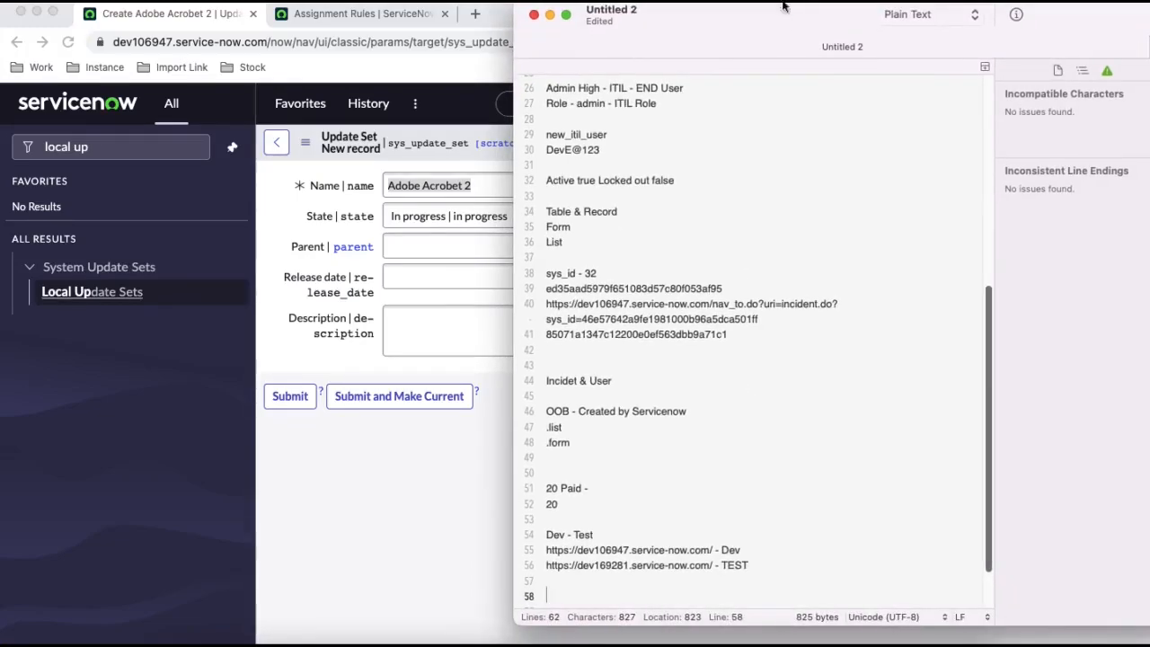
pyautogui.scroll(-2, 819, 320)
pyautogui.write('STRY001-')
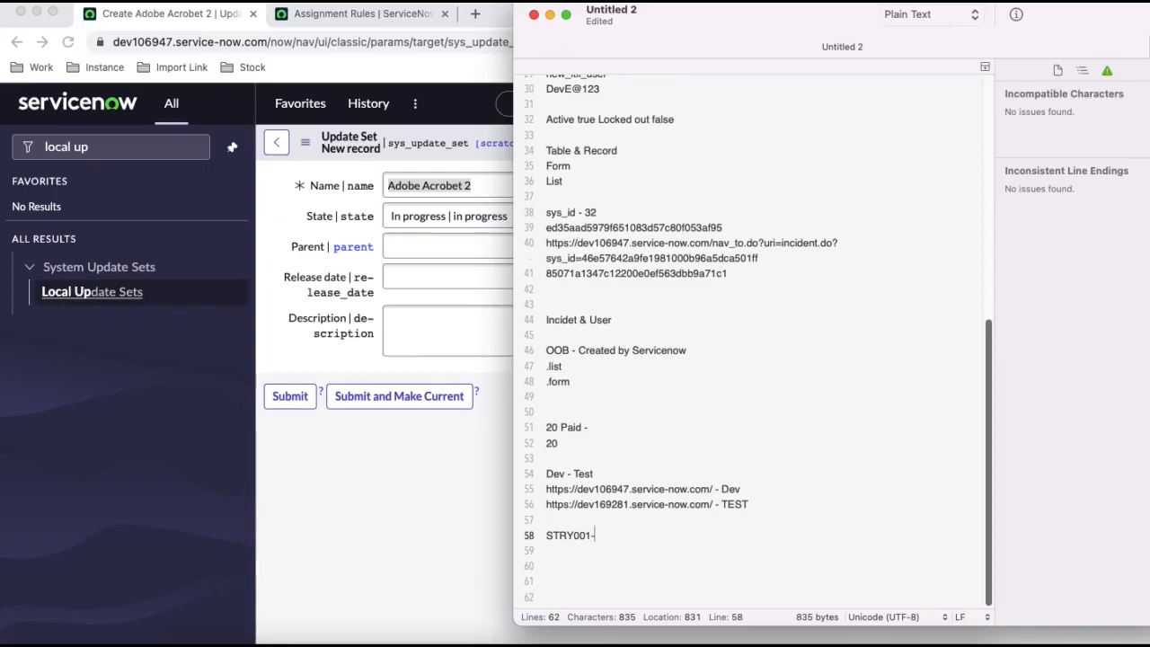
pyautogui.write('Report-RK-V1')
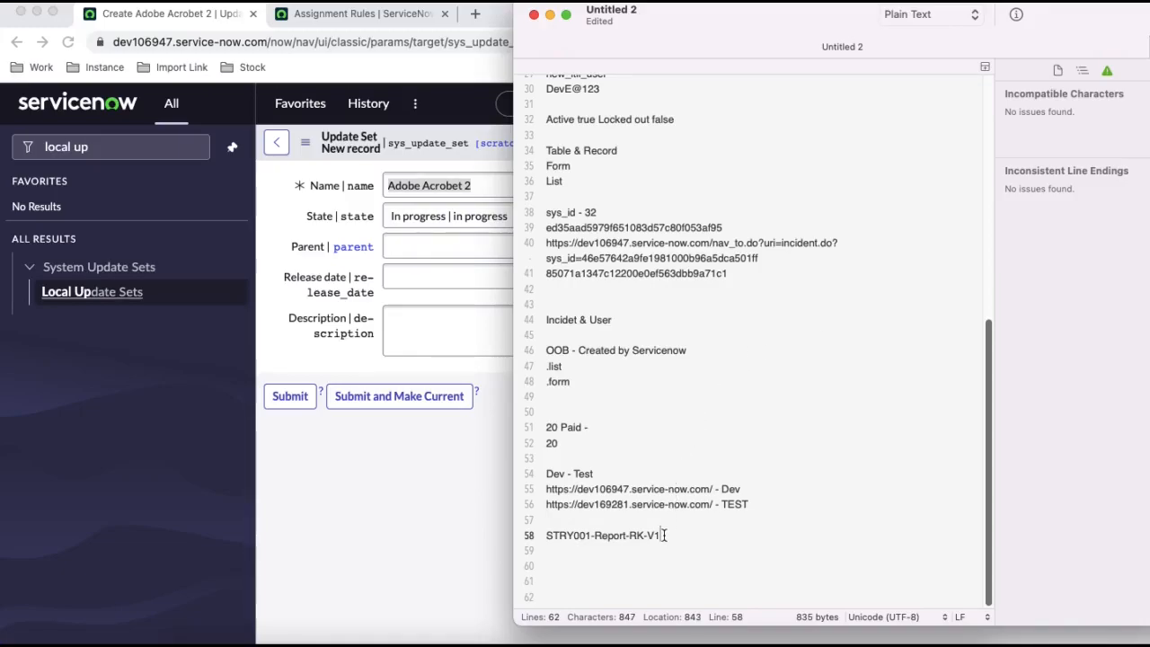
pyautogui.doubleClick(624, 535)
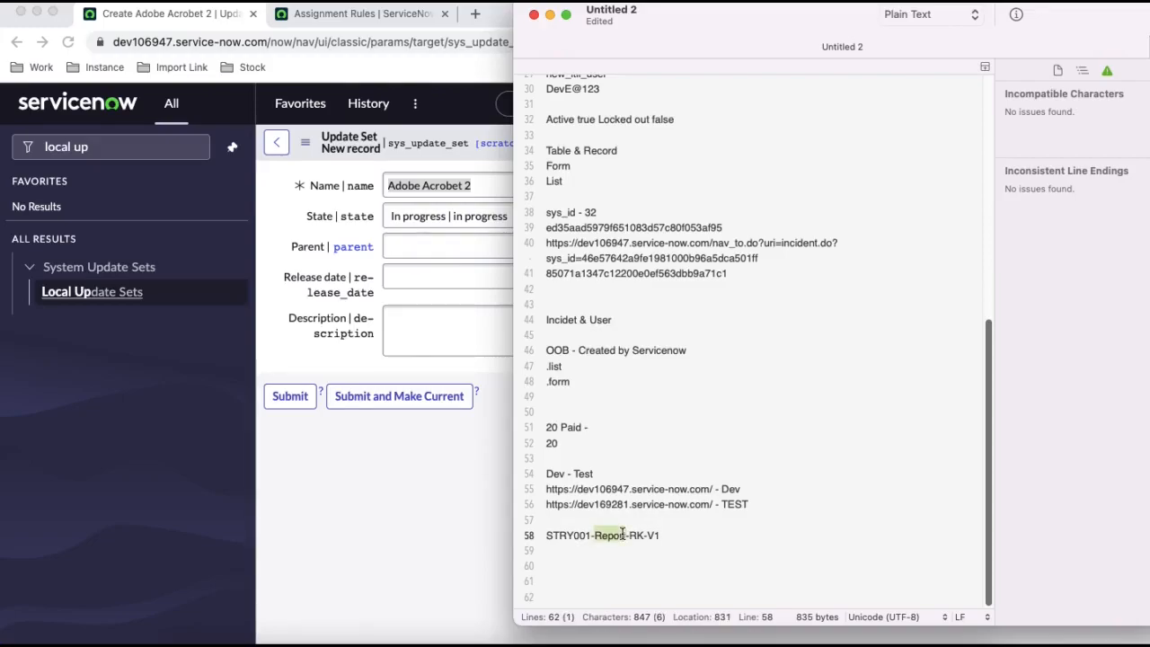
# Step: Replace "Report" with "Rule" in the noted update set name and copy the full name STRY001-Rule-RK-V1
pyautogui.write('Rule')
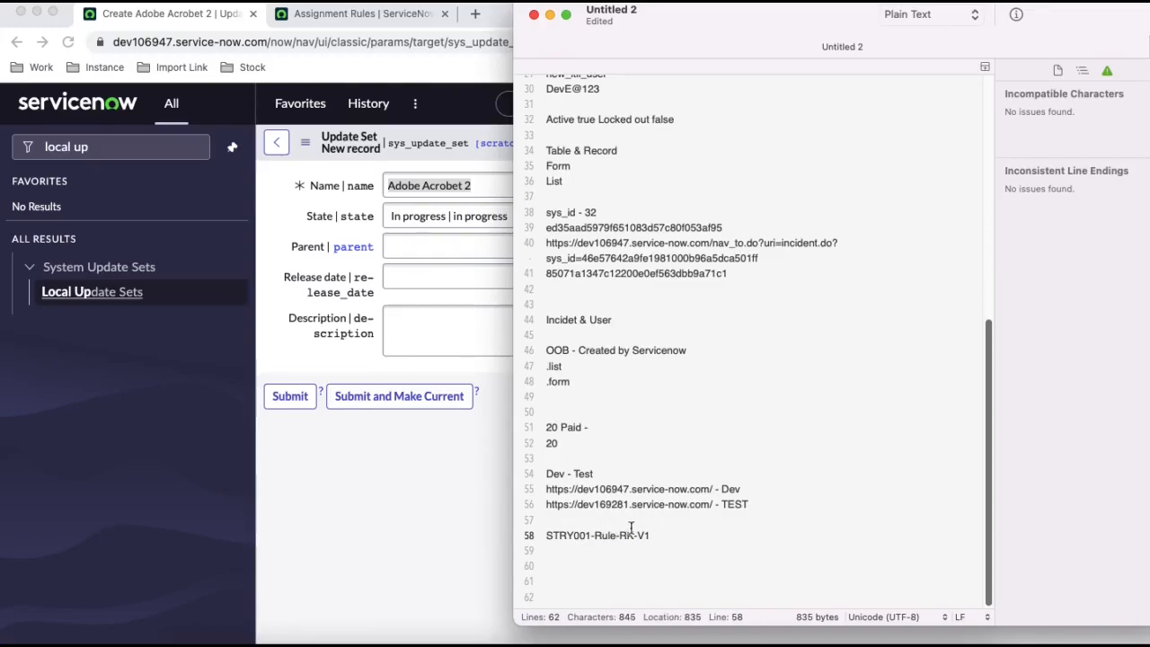
pyautogui.moveTo(657, 536); pyautogui.dragTo(545, 534)
pyautogui.press('super+c')
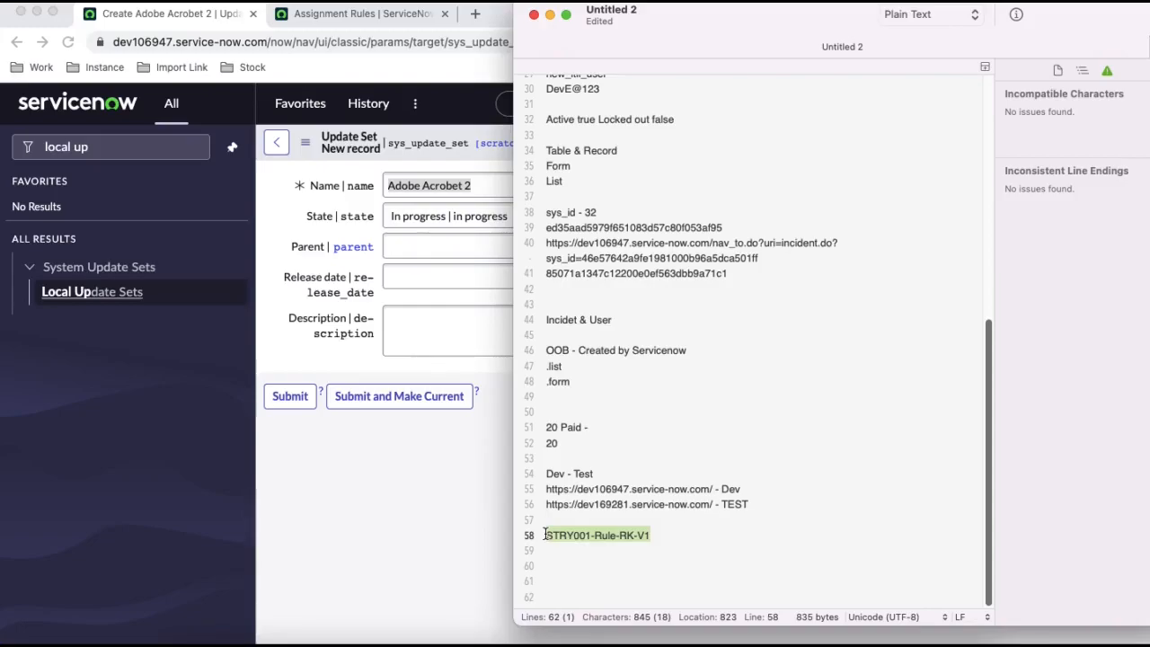
# Step: In the ServiceNow new update set record, set the name to STRY001-Rule-RK-V1 and save, keeping the record open
pyautogui.click(392, 476)
pyautogui.click(501, 186)
pyautogui.press('super+a')
pyautogui.press('super+v')
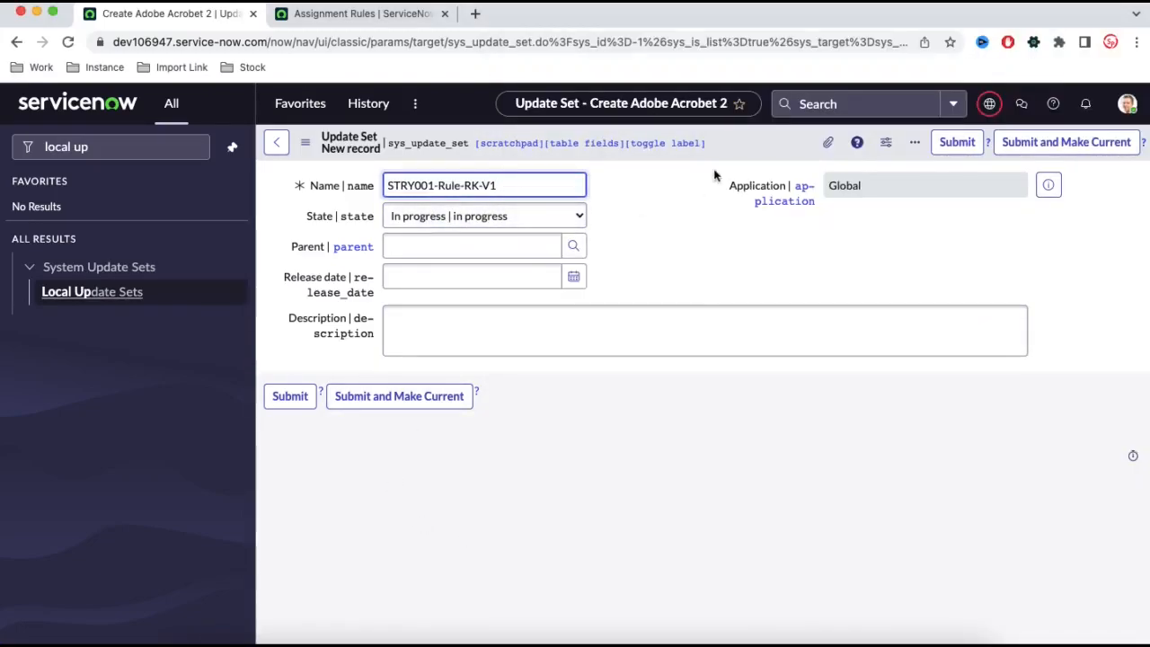
pyautogui.rightClick(732, 149)
pyautogui.click(744, 151)
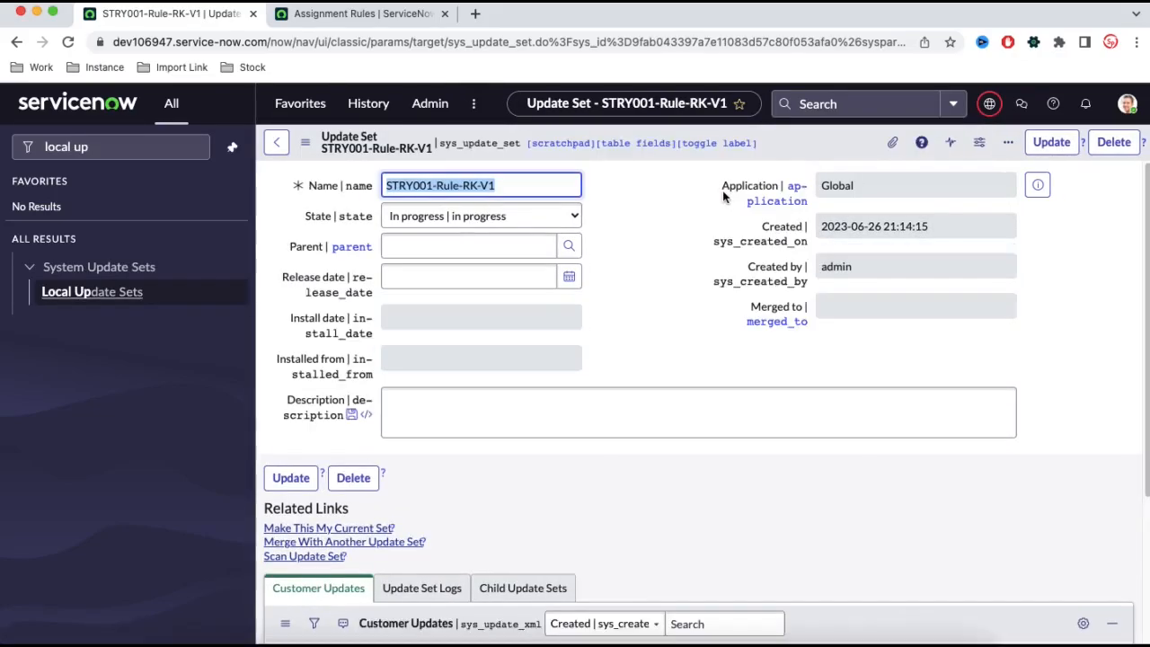
# Step: In the CotEditor notes, add "- Local Updateset" after the name STRY001-Rule-RK-V1
pyautogui.scroll(-2, 697, 235)
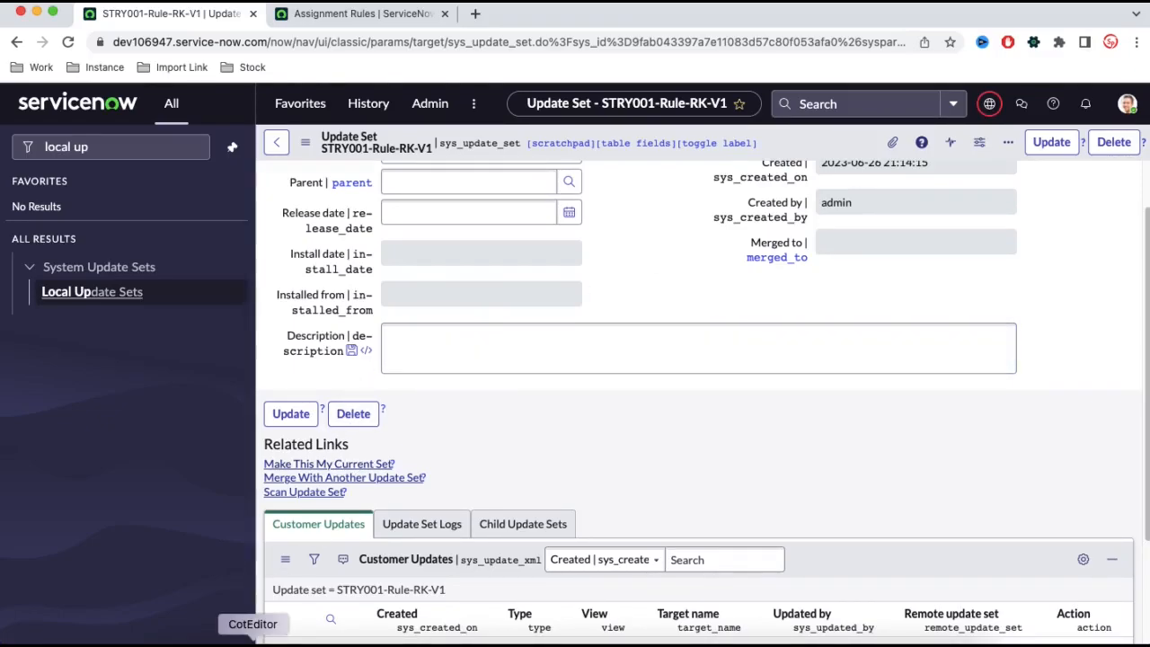
pyautogui.click(252, 640)
pyautogui.click(676, 539)
pyautogui.write('- Local Updateset')
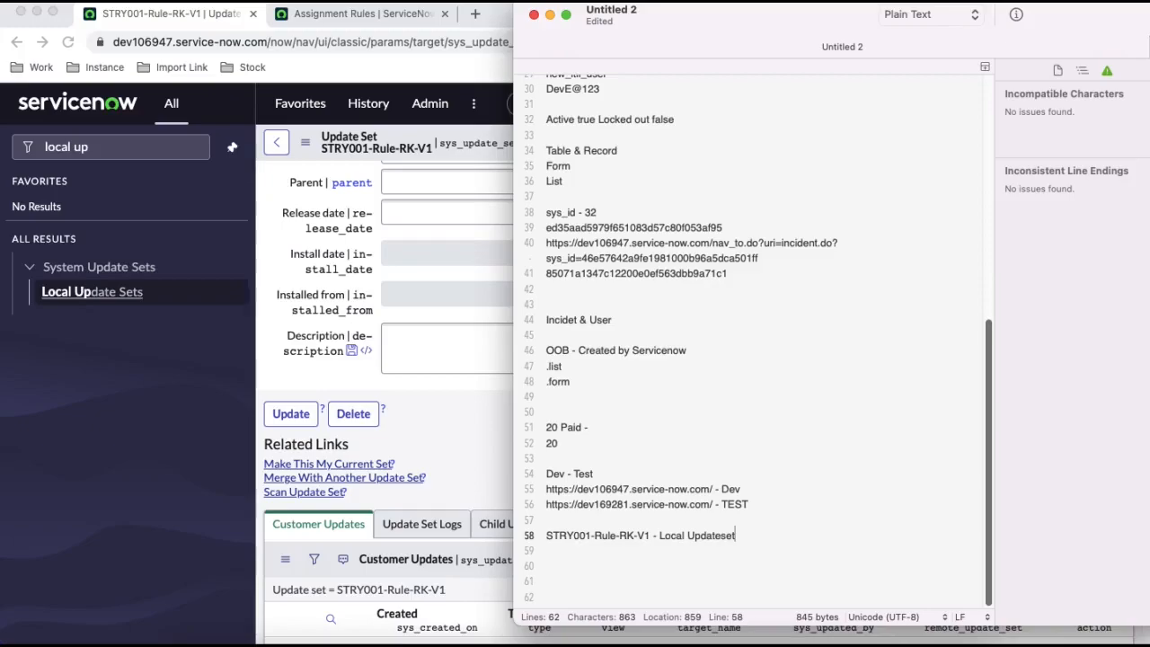
# Step: Review the saved update set record in ServiceNow, and extend the CotEditor note line with "- Make Current Set"
pyautogui.click(452, 441)
pyautogui.scroll(-3, 574, 409)
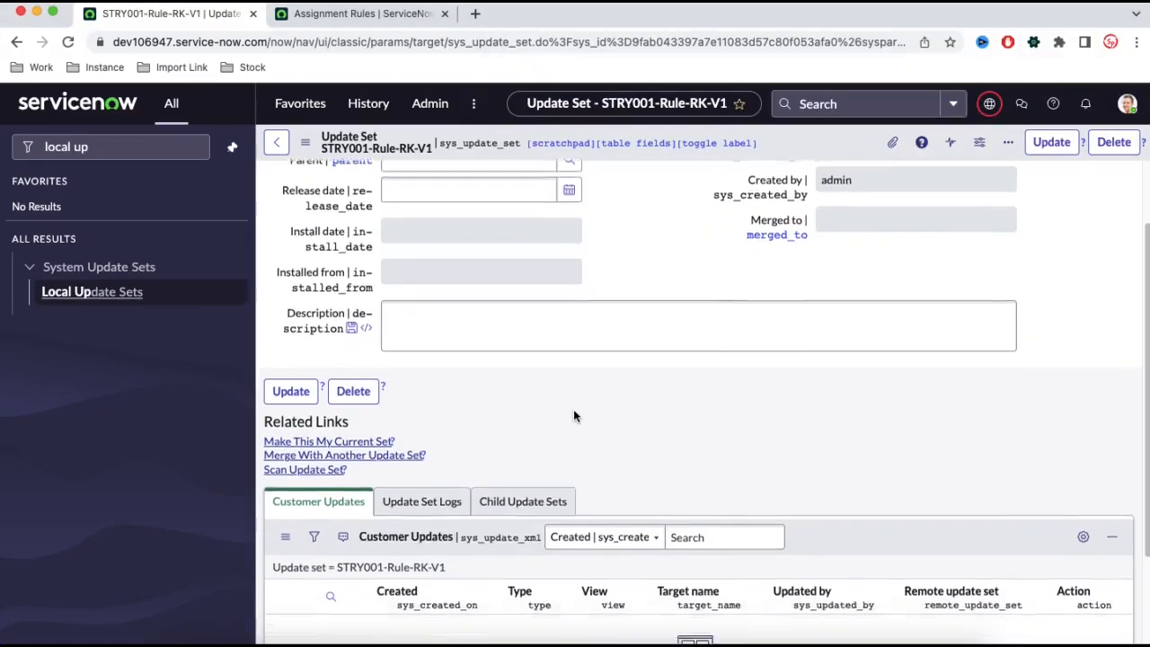
pyautogui.scroll(3, 575, 416)
pyautogui.scroll(-1, 572, 411)
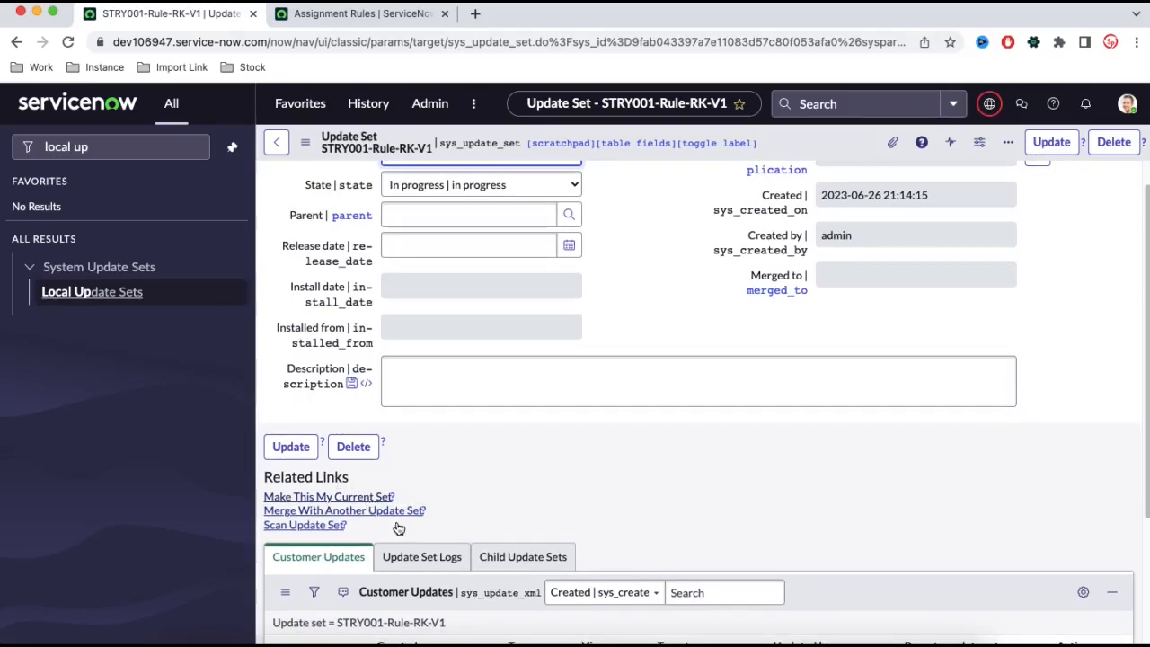
pyautogui.click(257, 641)
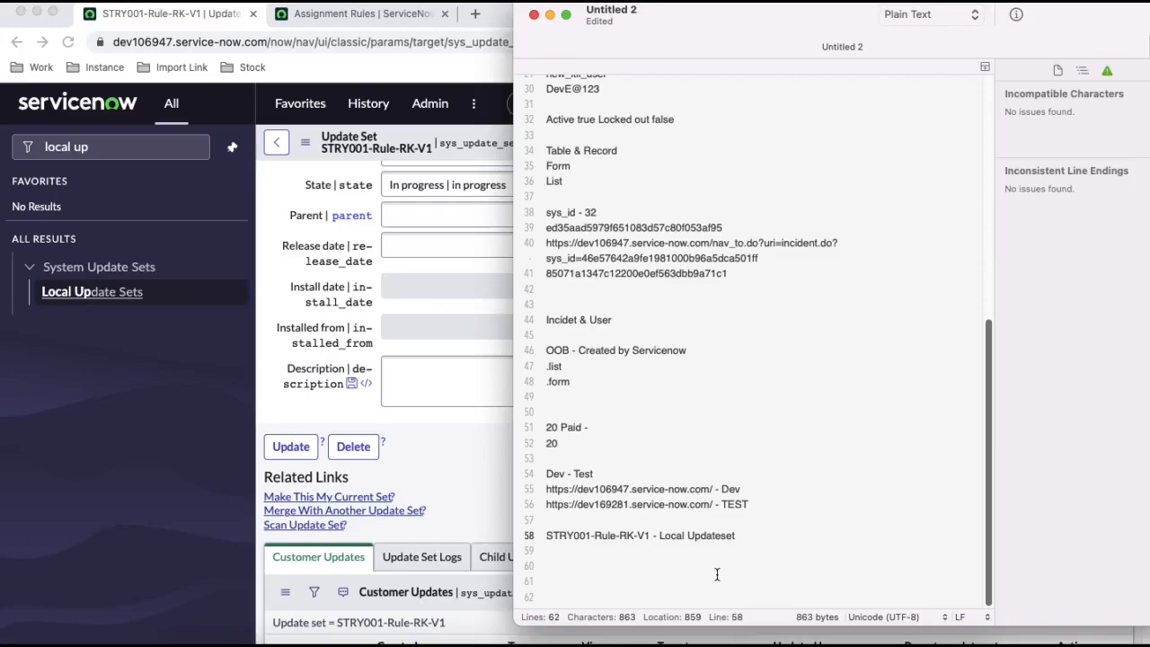
pyautogui.write('Make ')
pyautogui.write('S')
pyautogui.press('BackSpace')
pyautogui.write('Current Set')
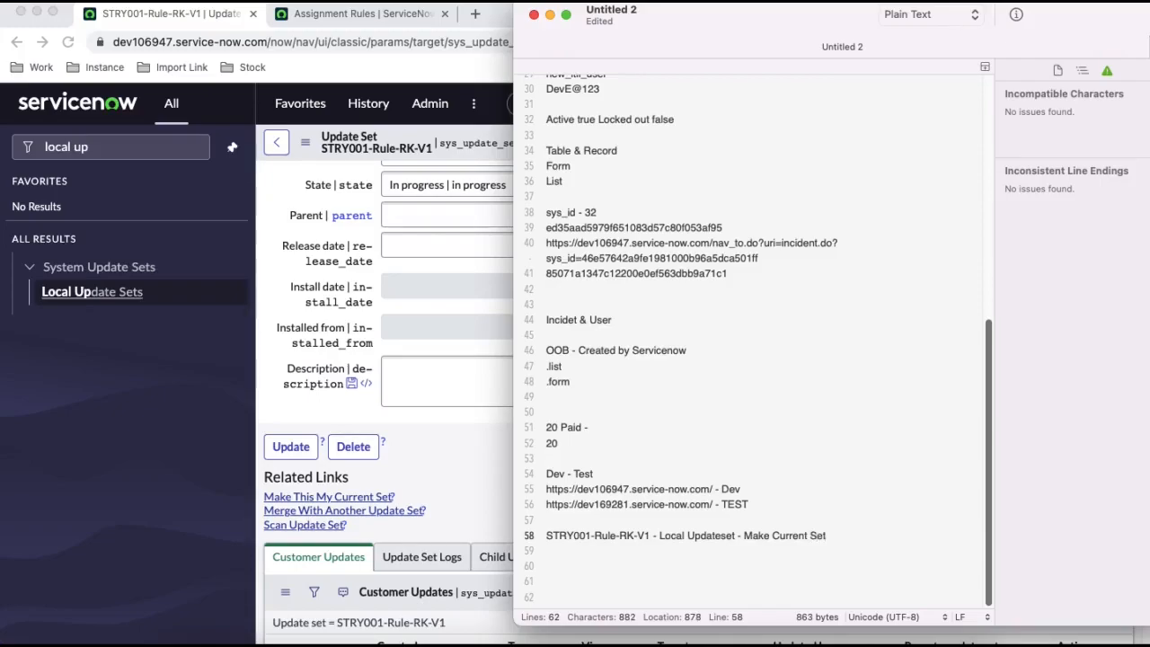
# Step: Back in ServiceNow, make STRY001-Rule-RK-V1 the current update set, checking the session's active update set before and after
pyautogui.click(468, 466)
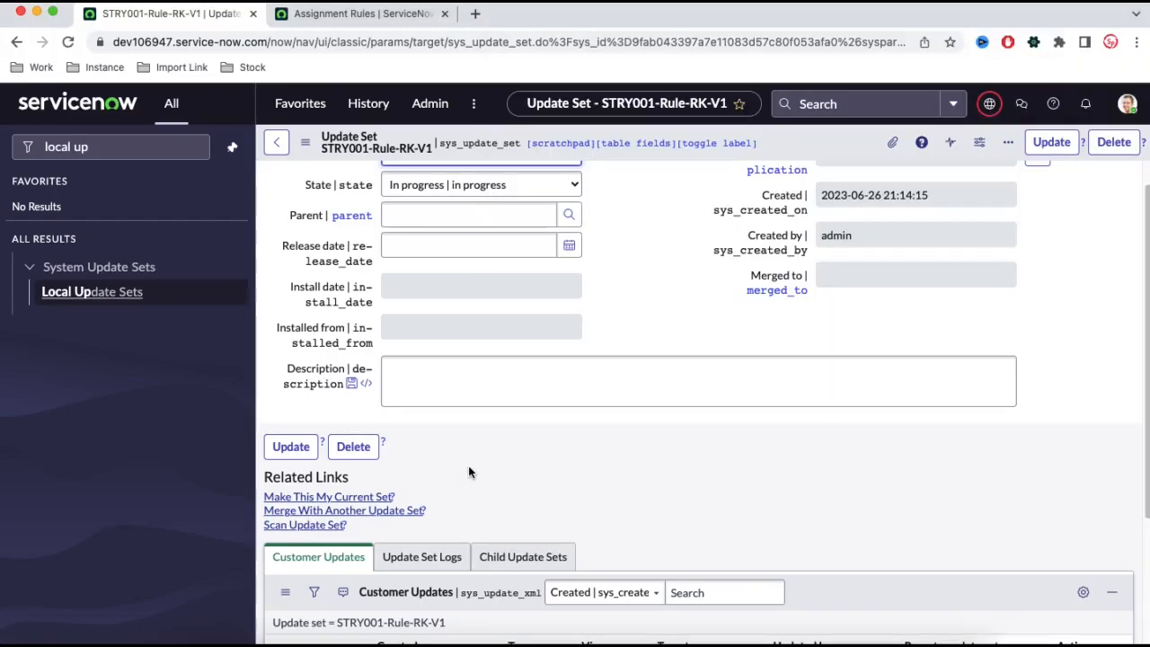
pyautogui.click(990, 104)
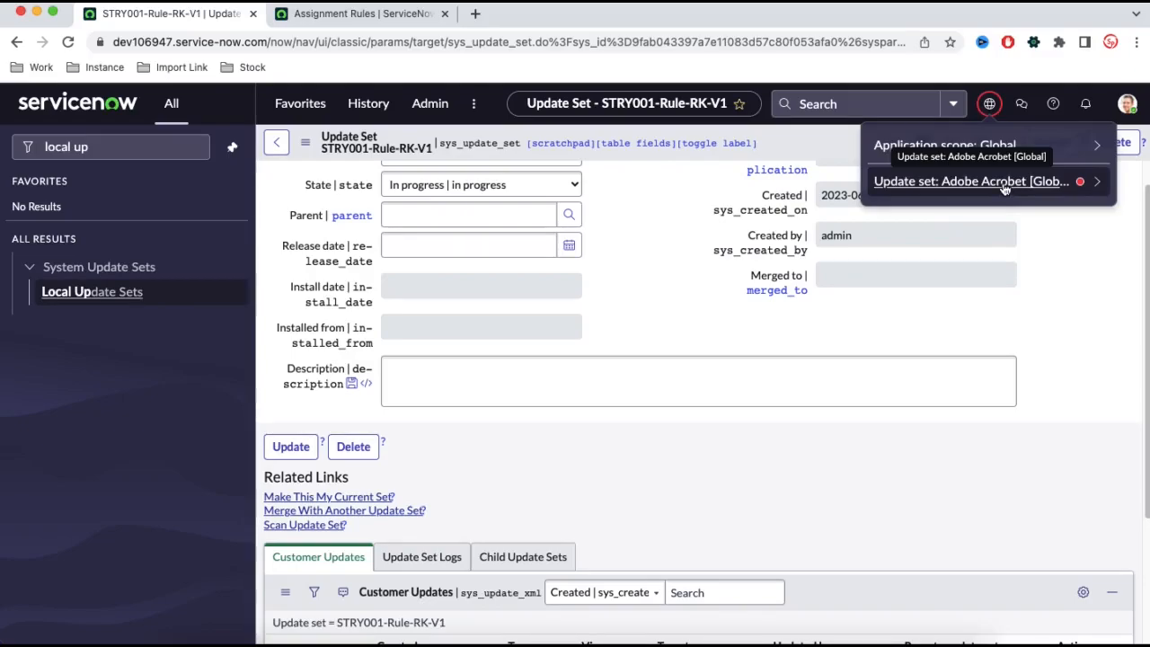
pyautogui.click(370, 503)
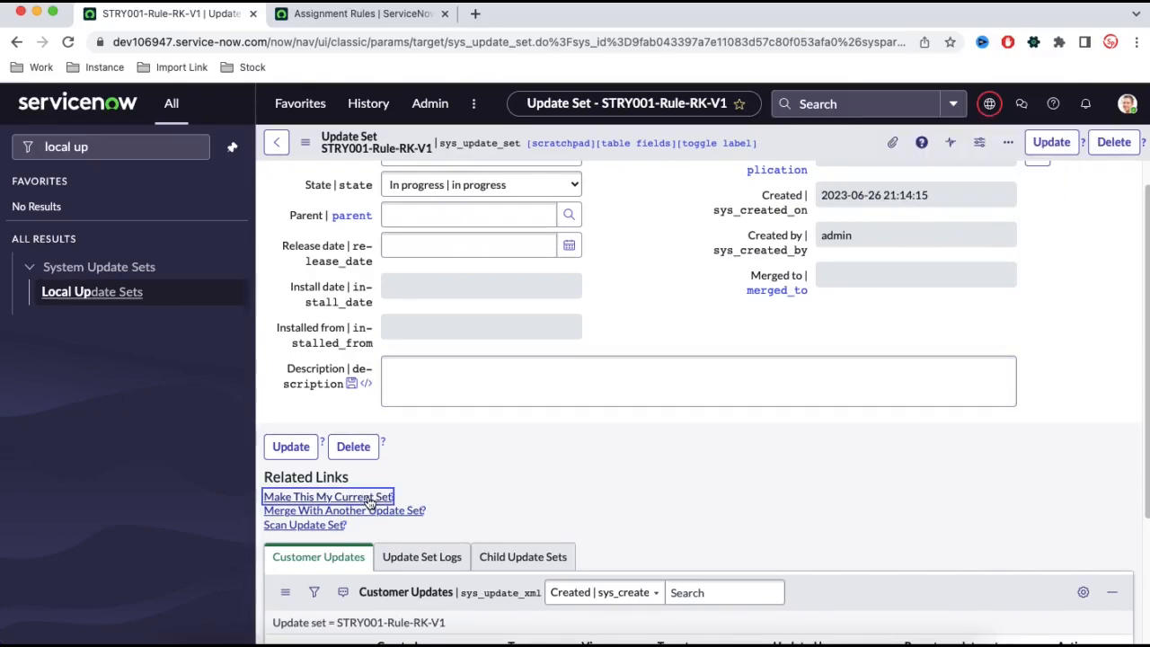
pyautogui.click(584, 404)
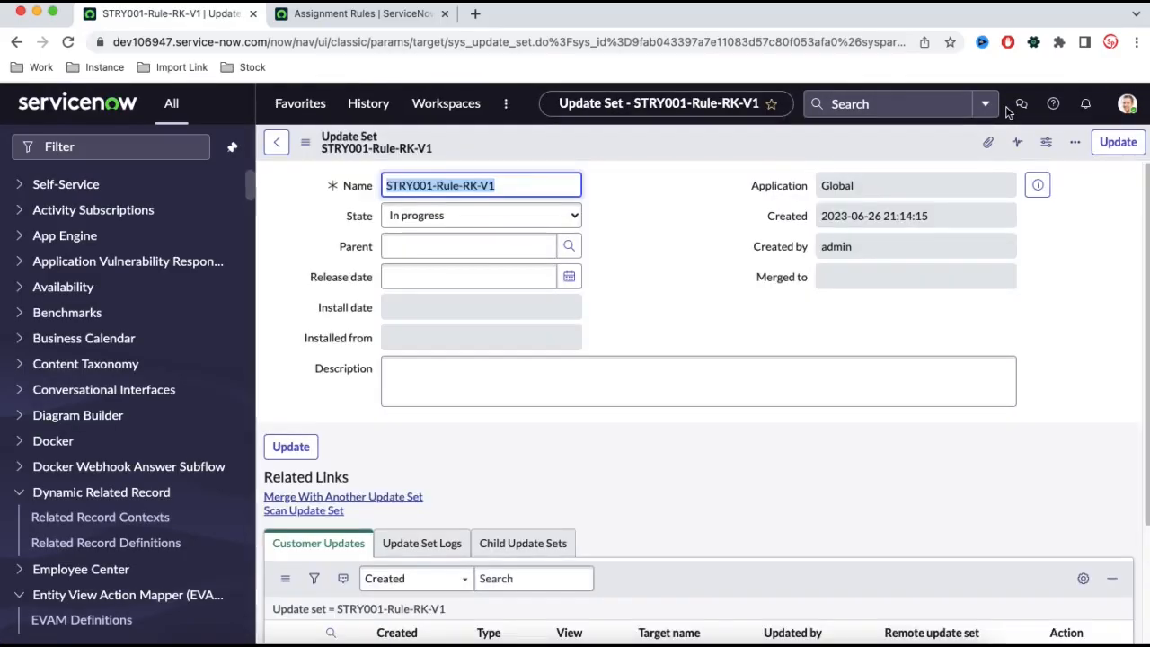
pyautogui.click(994, 112)
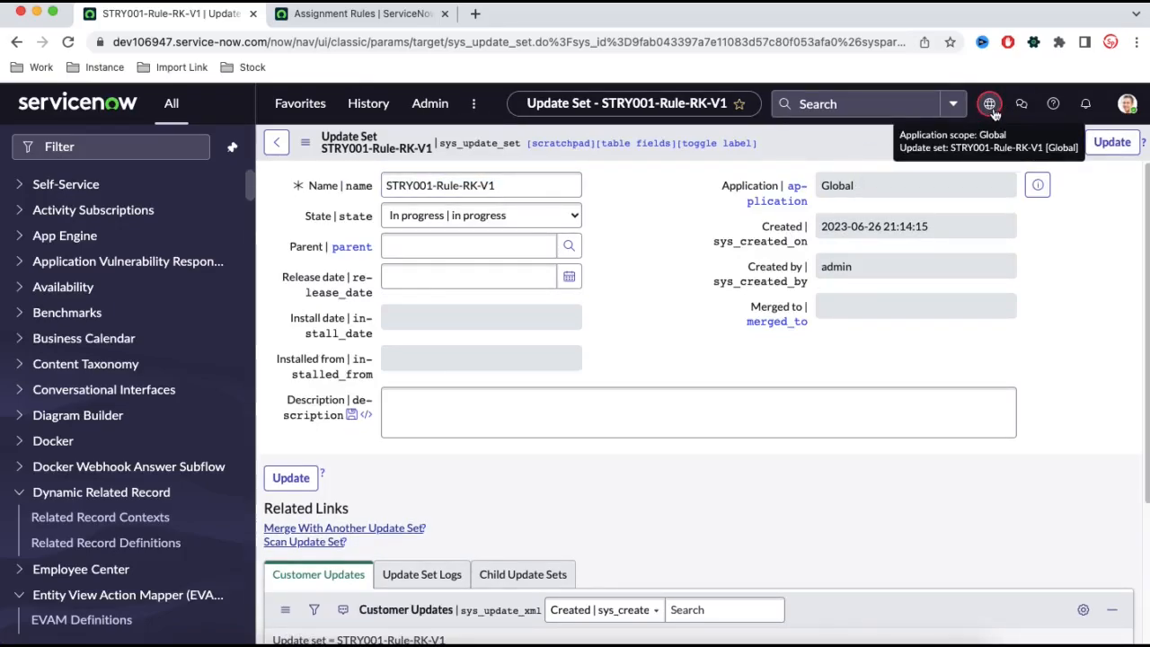
pyautogui.click(991, 104)
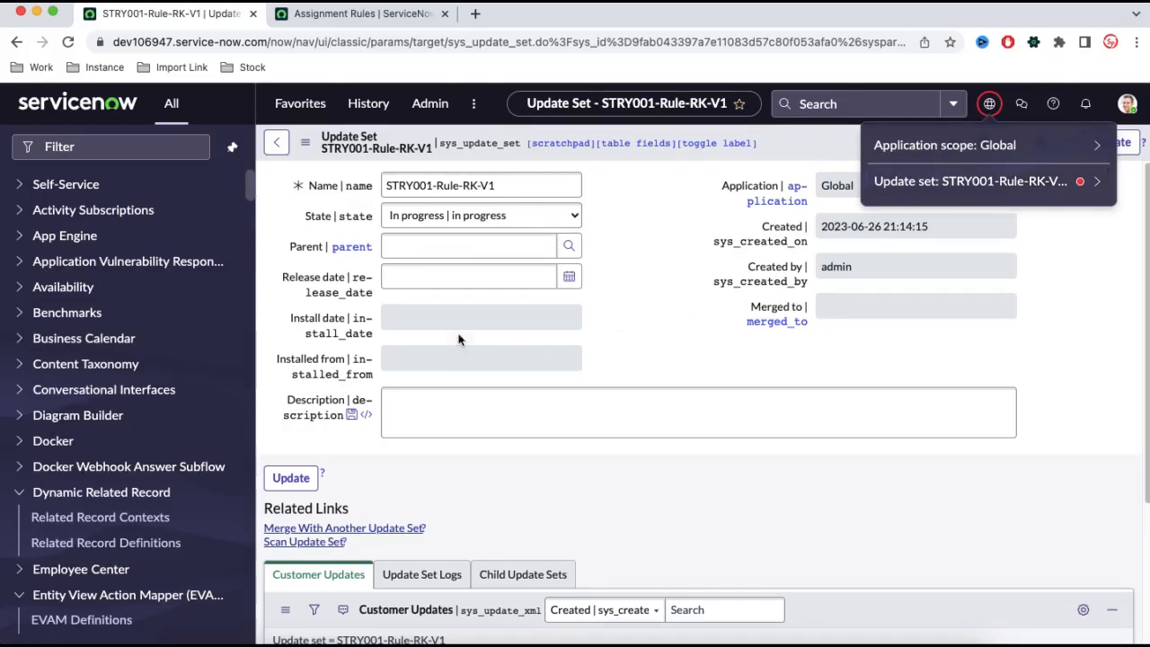
# Step: Filter the navigator for "Rules" and open Assignment Lookup Rules under System Policy in a new browser tab
pyautogui.scroll(-3, 539, 332)
pyautogui.scroll(3, 614, 329)
pyautogui.click(130, 148)
pyautogui.write('Rules')
pyautogui.scroll(-10, 167, 354)
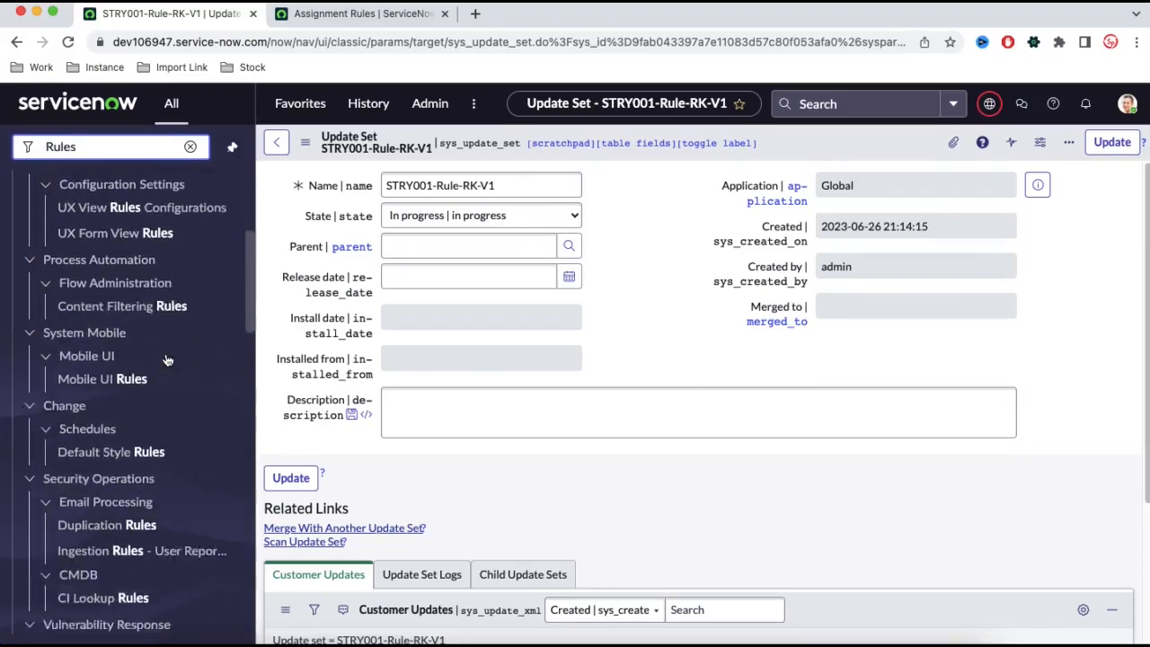
pyautogui.scroll(-10, 170, 359)
pyautogui.scroll(3, 170, 360)
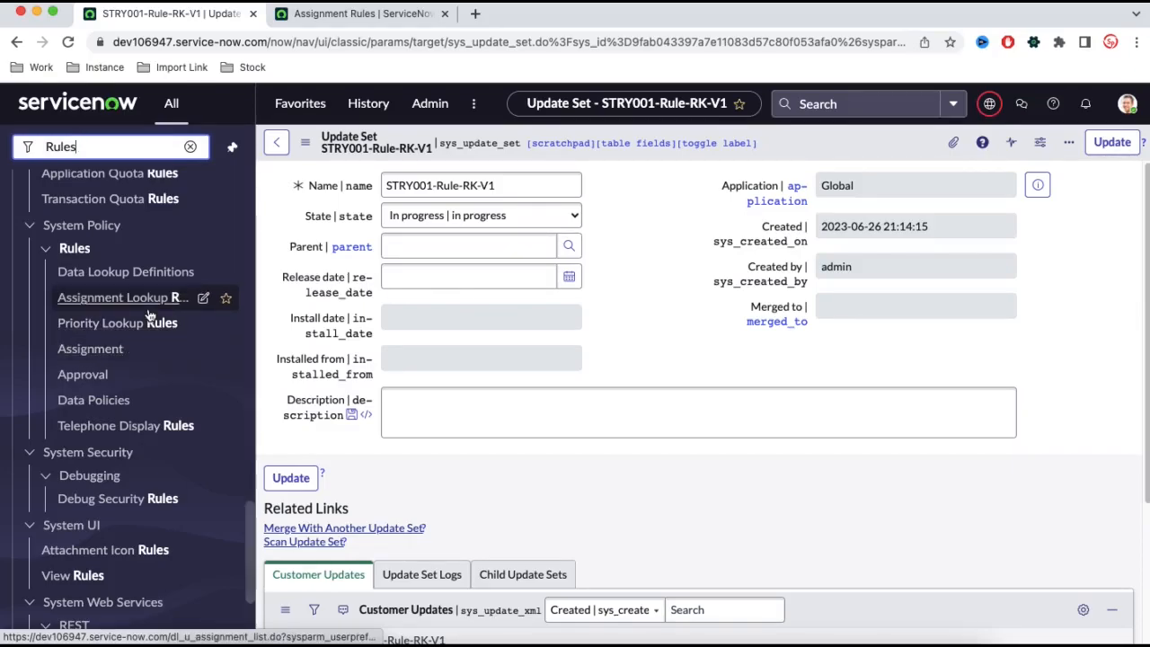
pyautogui.keyDown('super'); pyautogui.click(149, 306); pyautogui.keyUp('super')
pyautogui.click(373, 19)
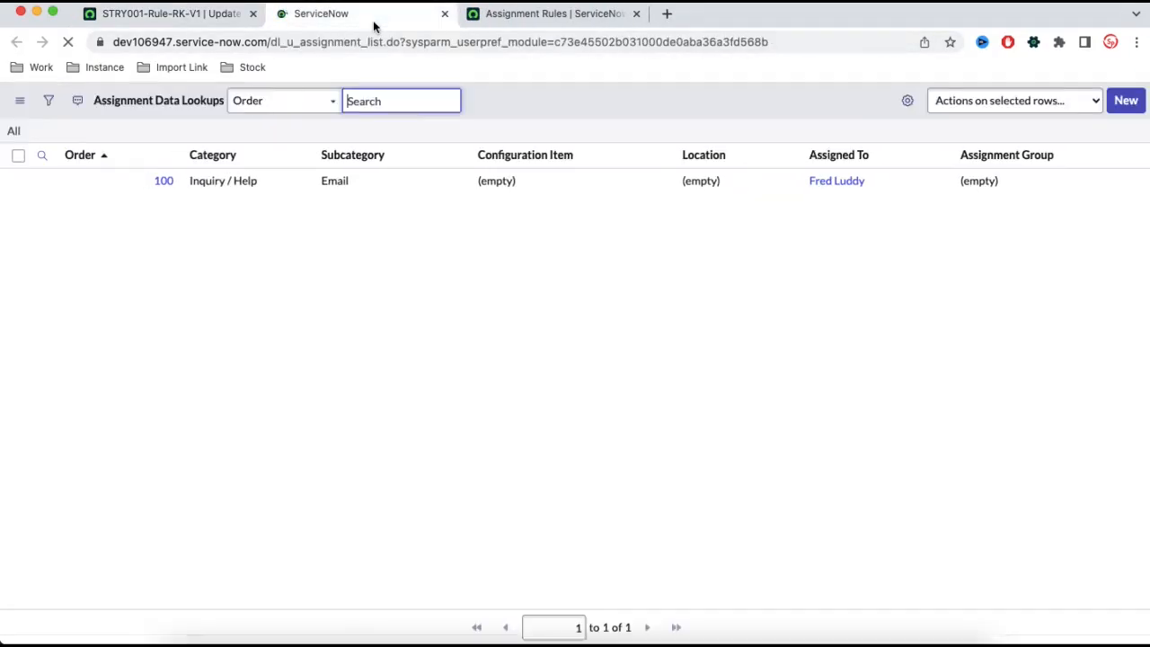
# Step: Create and save an assignment data lookup with category Inquiry / Help, subcategory Antivirus and assignment group Help Desk, keeping the record open
pyautogui.click(1114, 109)
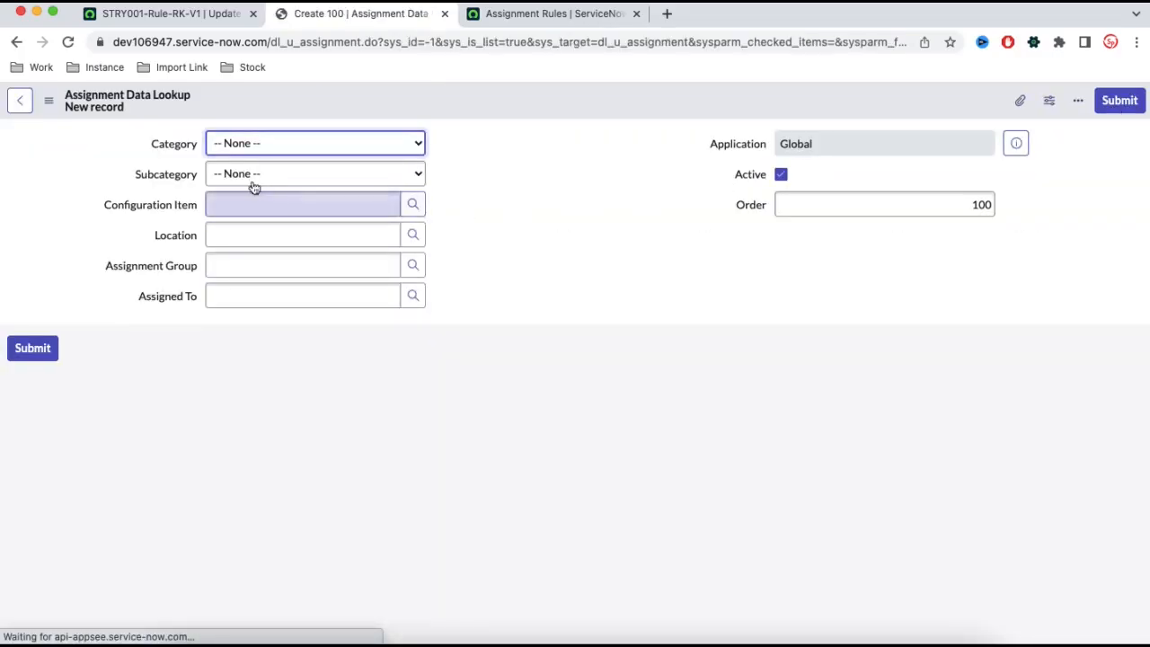
pyautogui.click(267, 153)
pyautogui.click(262, 164)
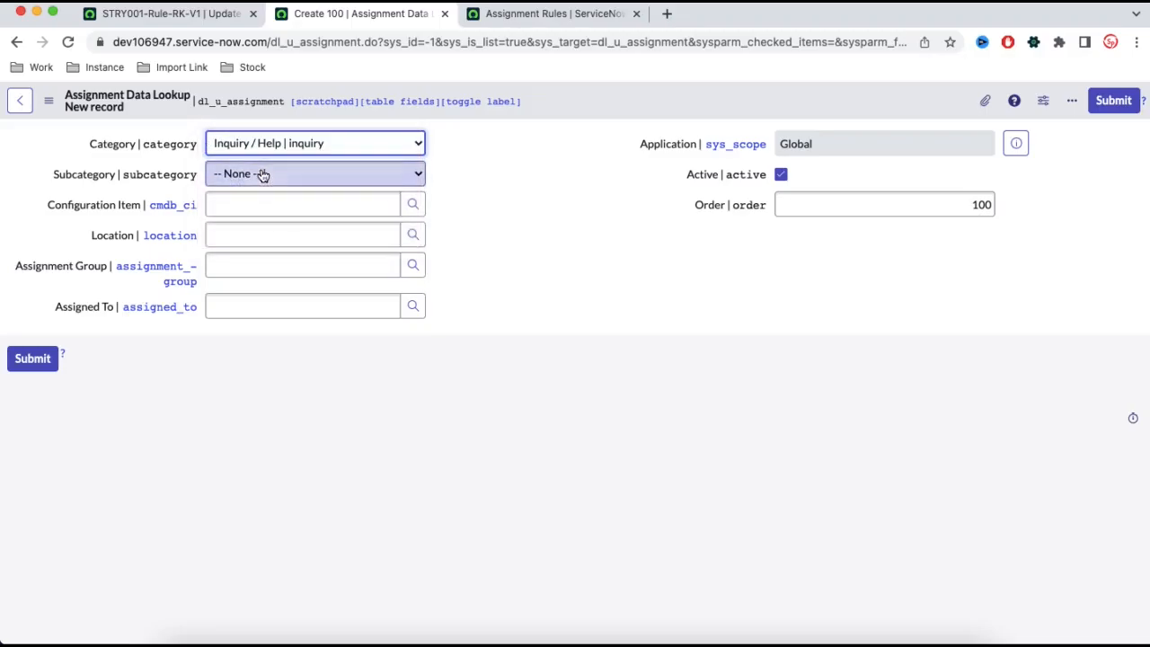
pyautogui.click(262, 175)
pyautogui.click(258, 200)
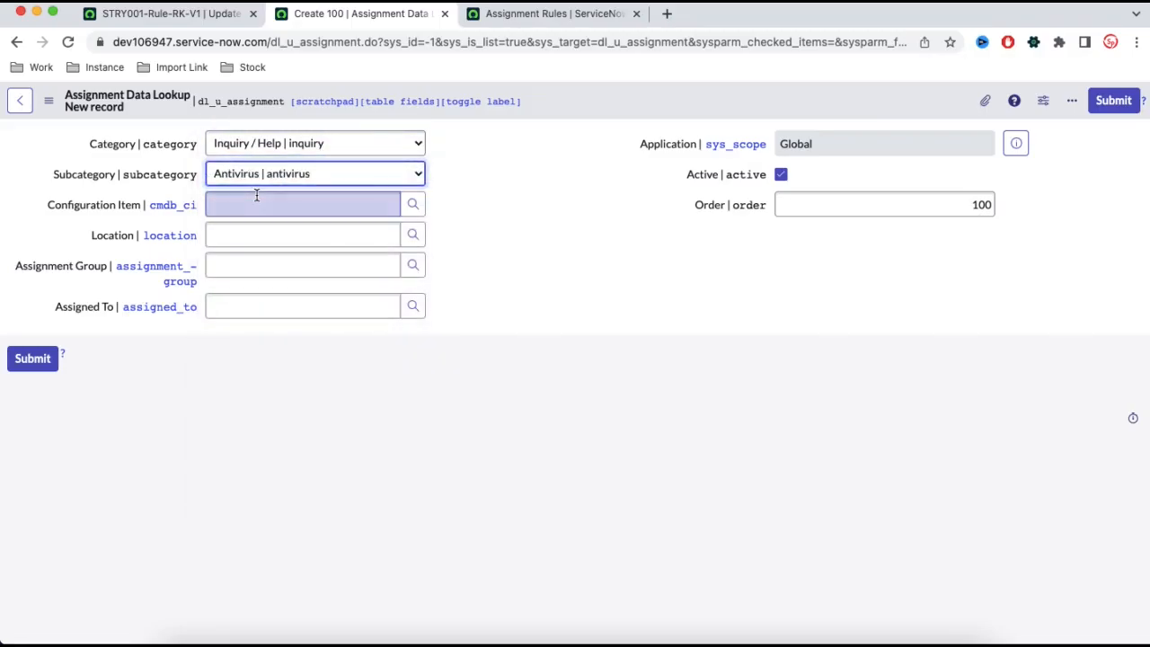
pyautogui.click(340, 270)
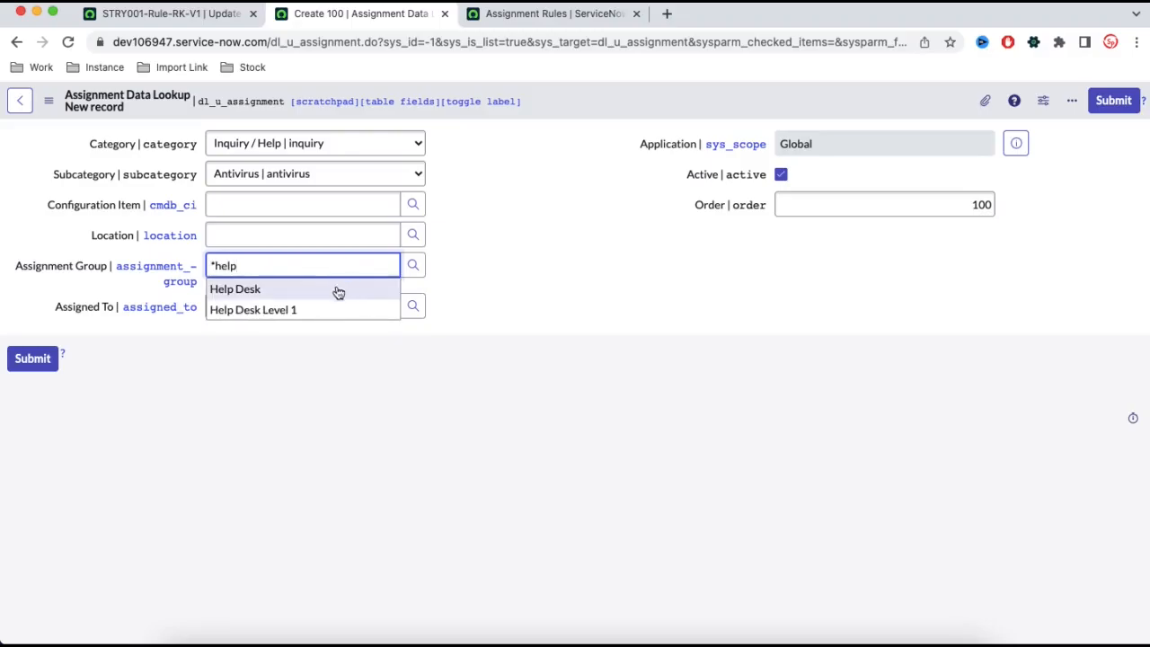
pyautogui.click(302, 289)
pyautogui.rightClick(625, 105)
pyautogui.click(628, 108)
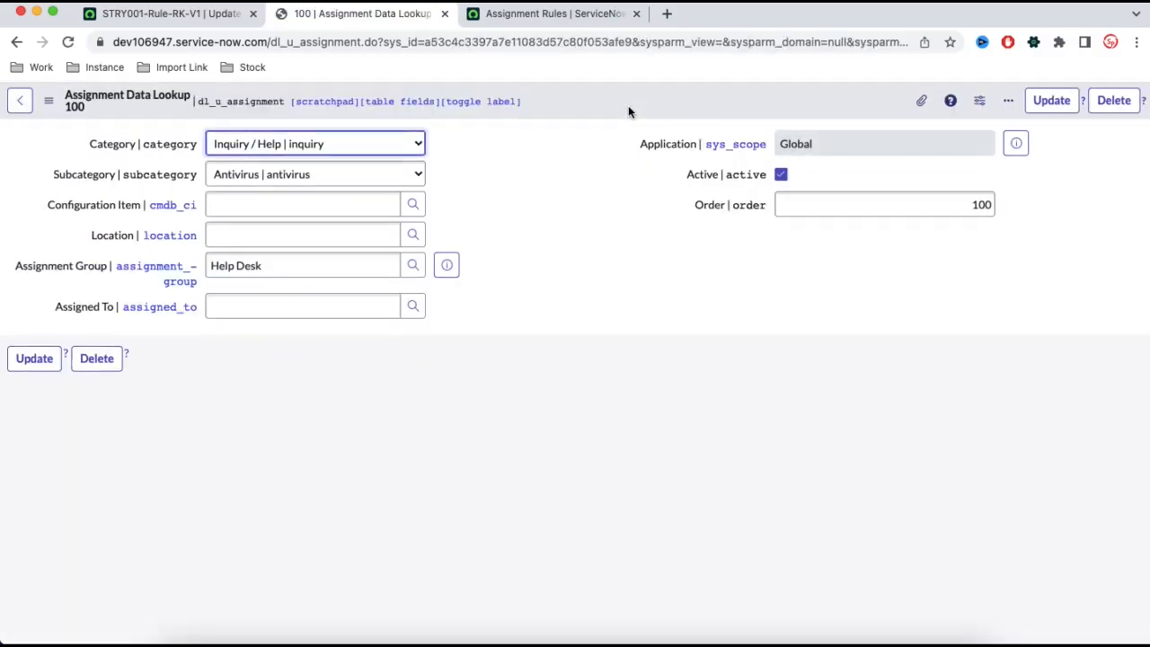
# Step: Return to the STRY001-Rule-RK-V1 update set and refresh its Customer Updates list to check for the captured lookup record
pyautogui.click(171, 14)
pyautogui.scroll(-1, 557, 378)
pyautogui.scroll(-2, 585, 362)
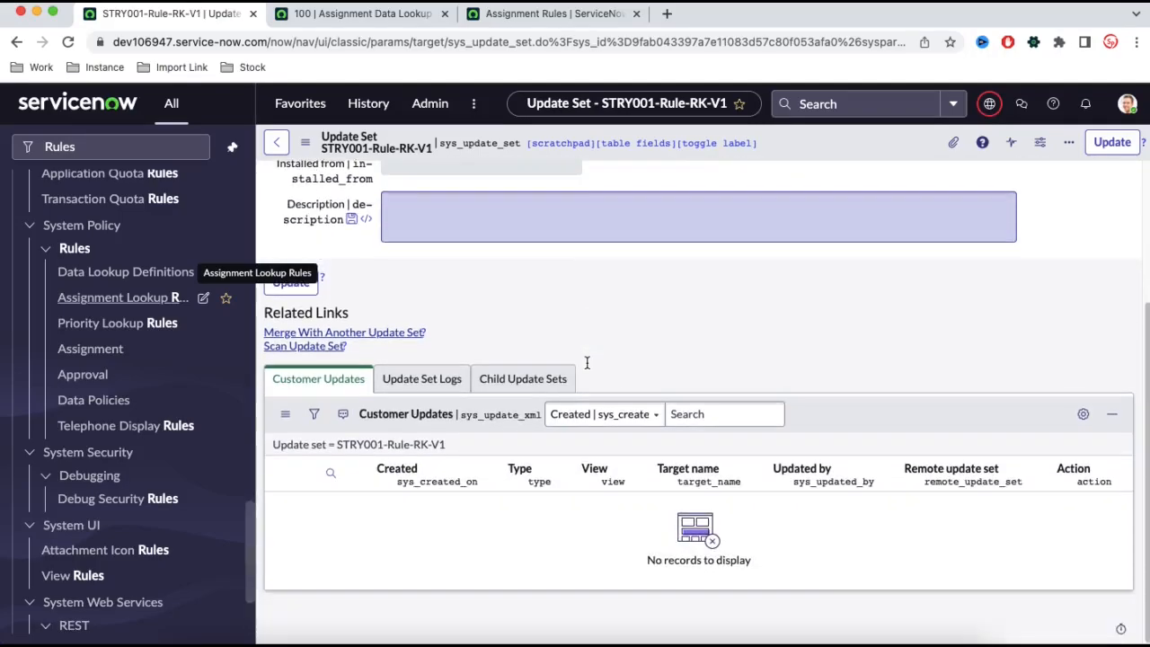
pyautogui.click(378, 445)
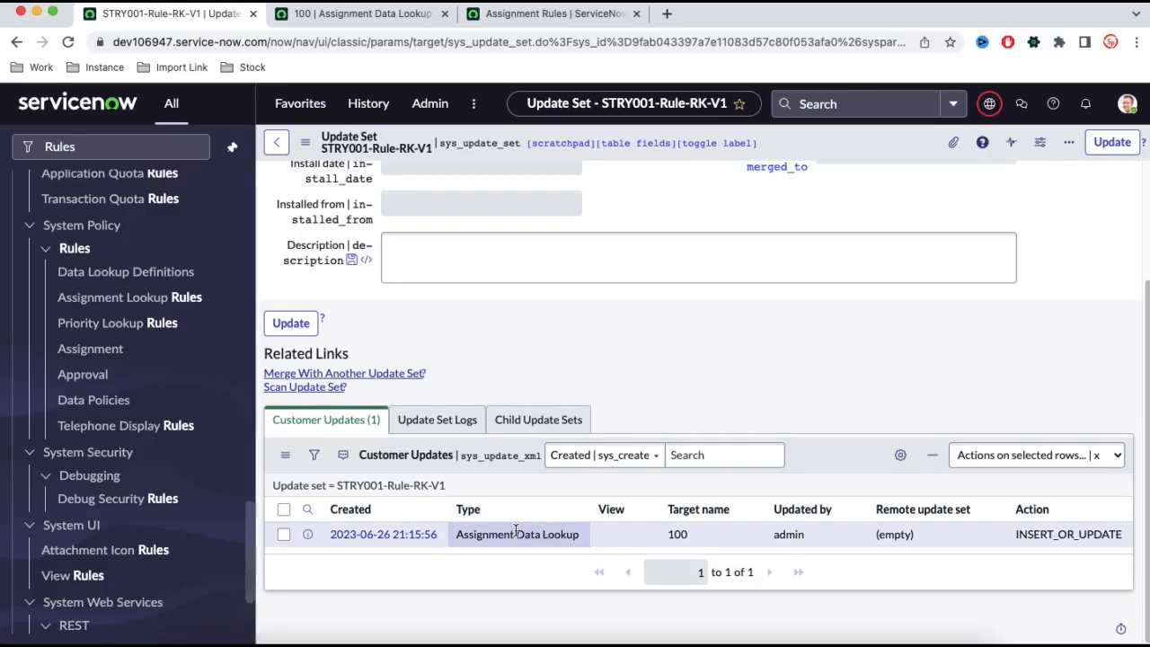
pyautogui.scroll(3, 518, 319)
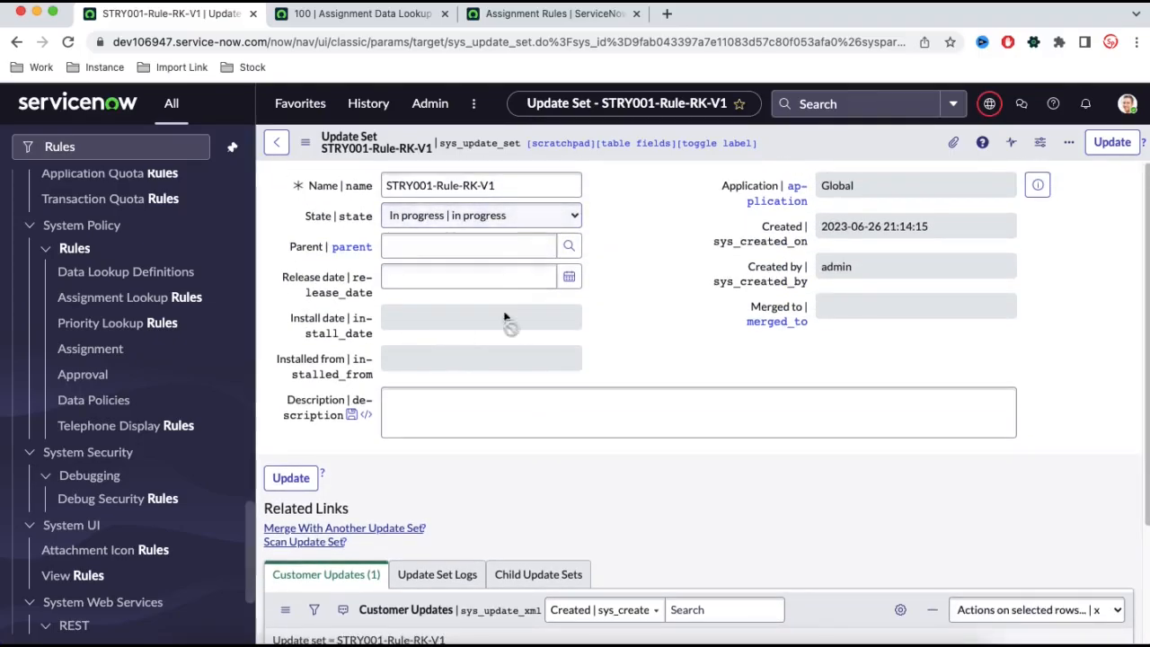
# Step: Compare the assignment data lookup record and its subcategory choices with the entry in the update set's Customer Updates
pyautogui.click(388, 18)
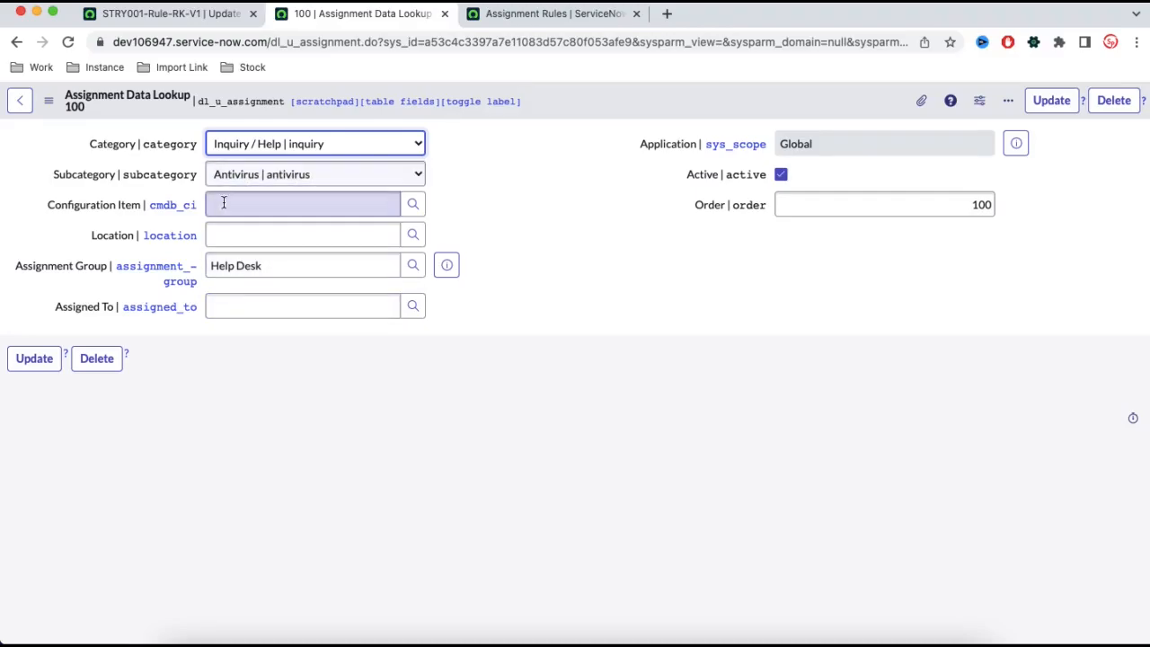
pyautogui.click(318, 184)
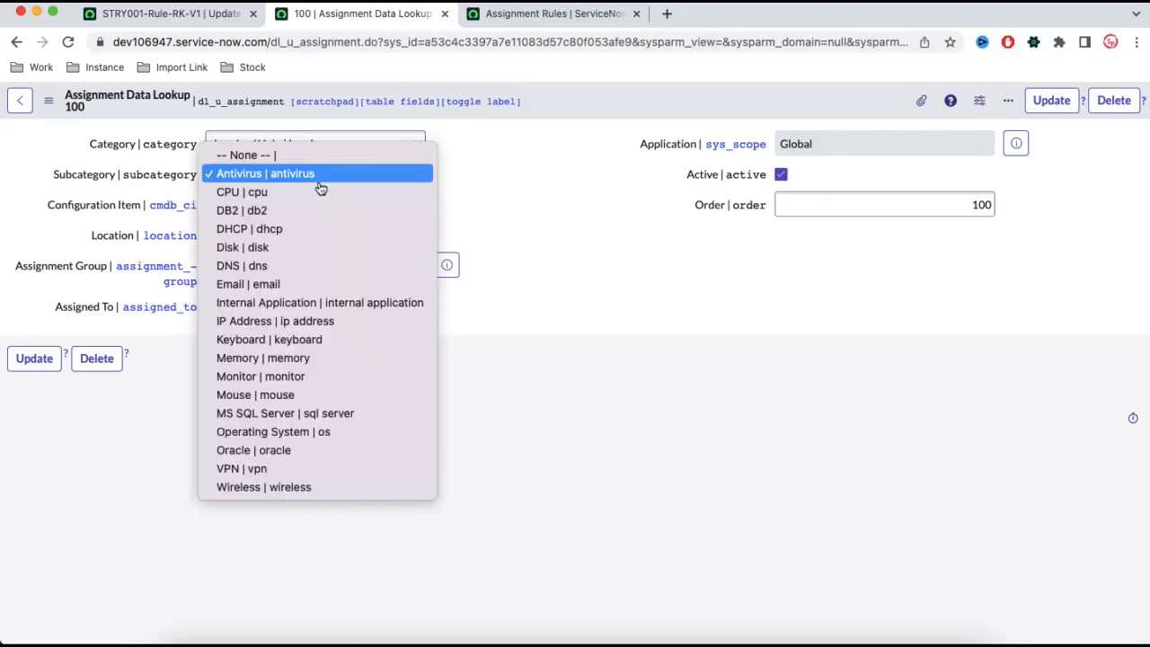
pyautogui.press('Escape')
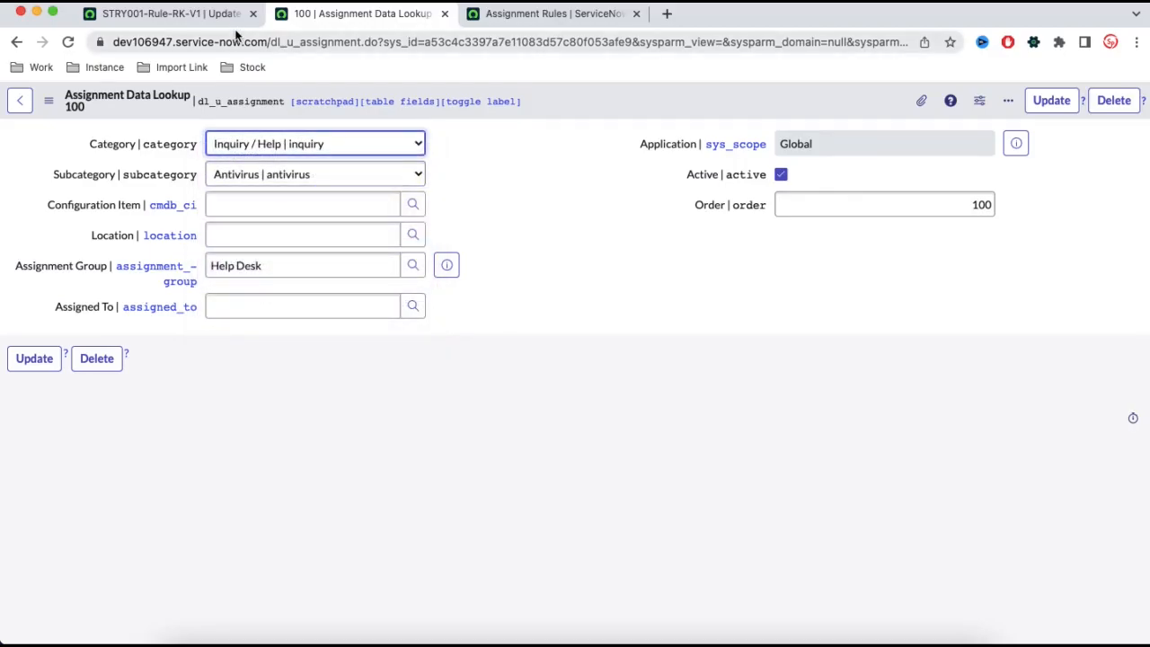
pyautogui.click(229, 16)
pyautogui.scroll(-3, 530, 420)
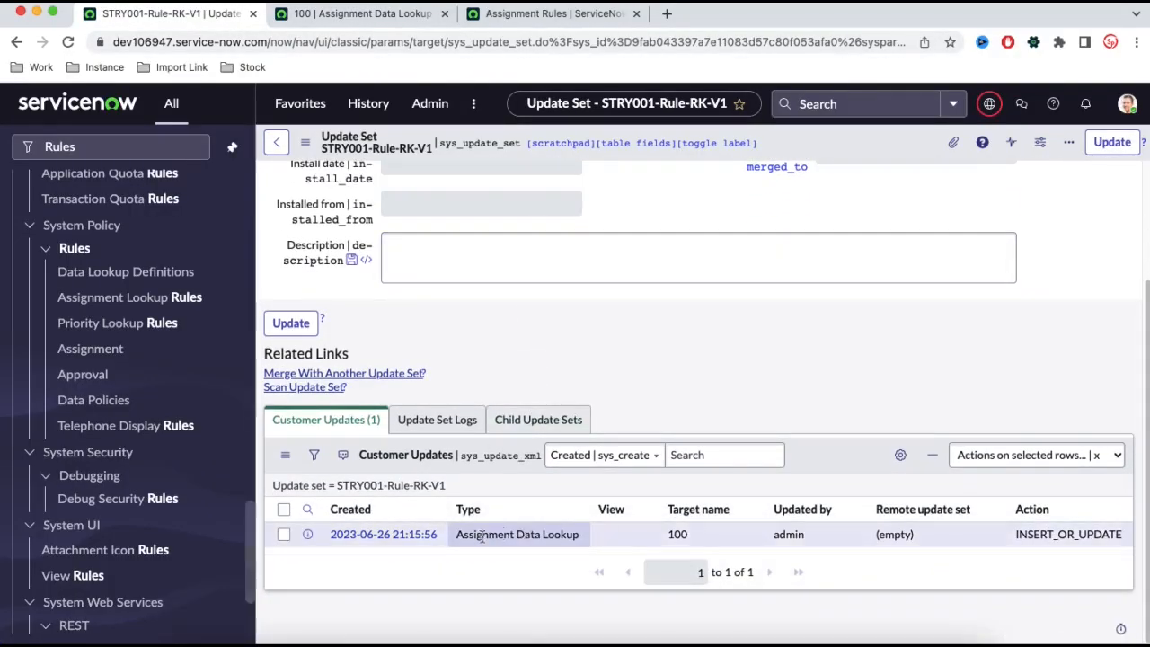
pyautogui.click(359, 13)
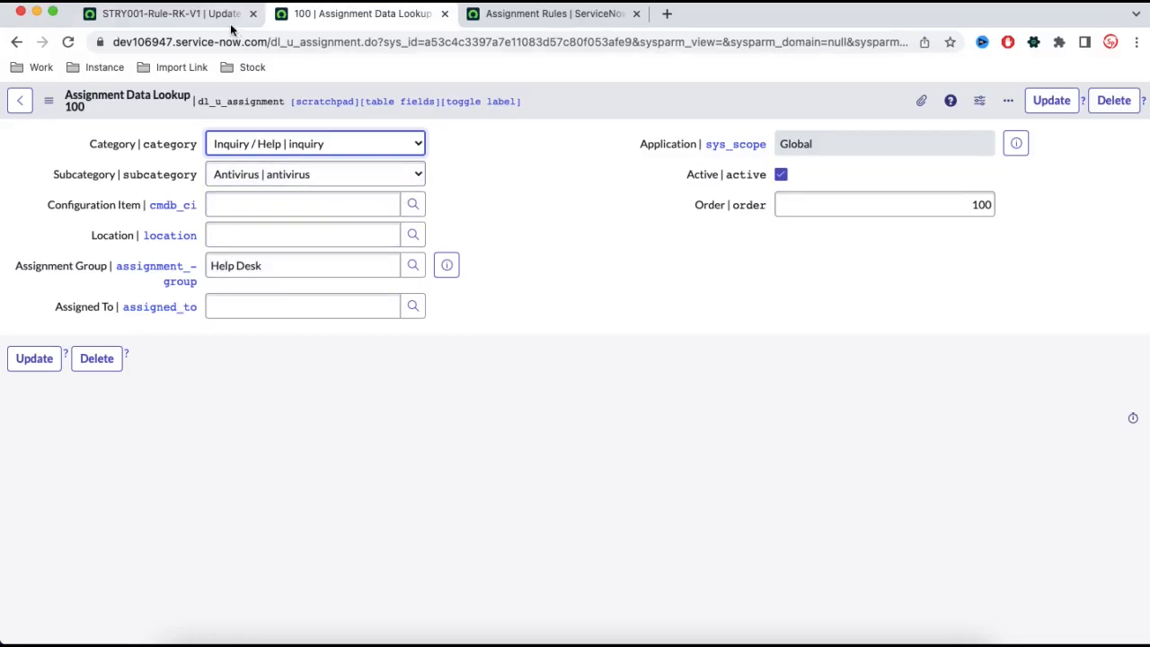
pyautogui.click(229, 17)
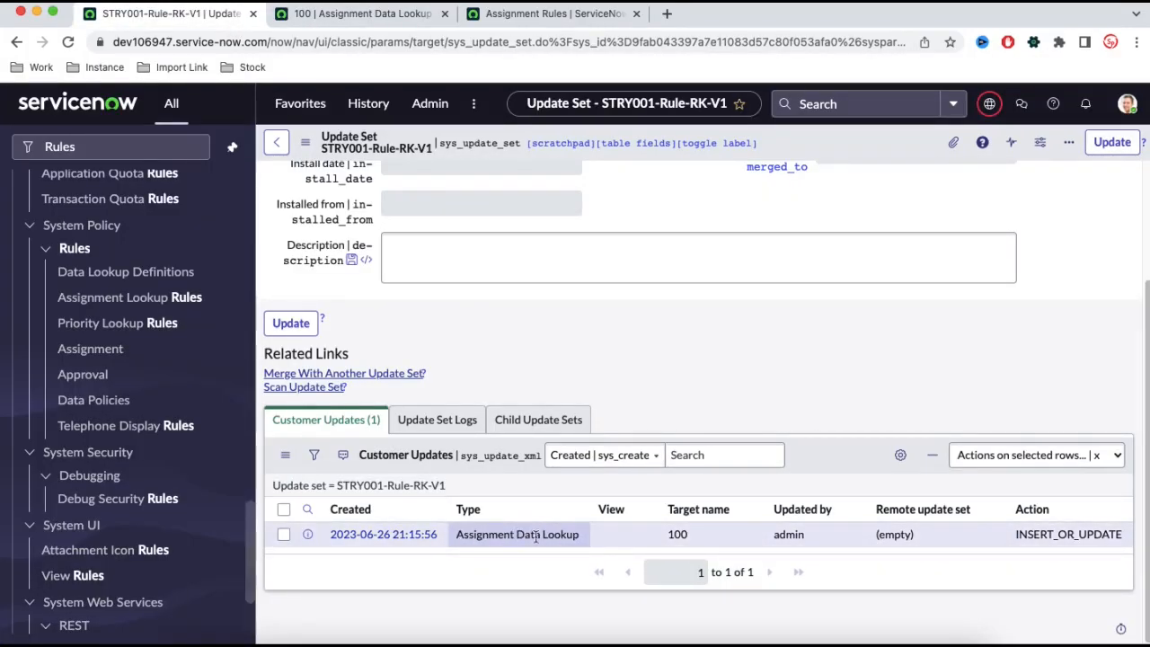
# Step: Change the assignment data lookup's subcategory to CPU and save the record, keeping it open
pyautogui.click(369, 15)
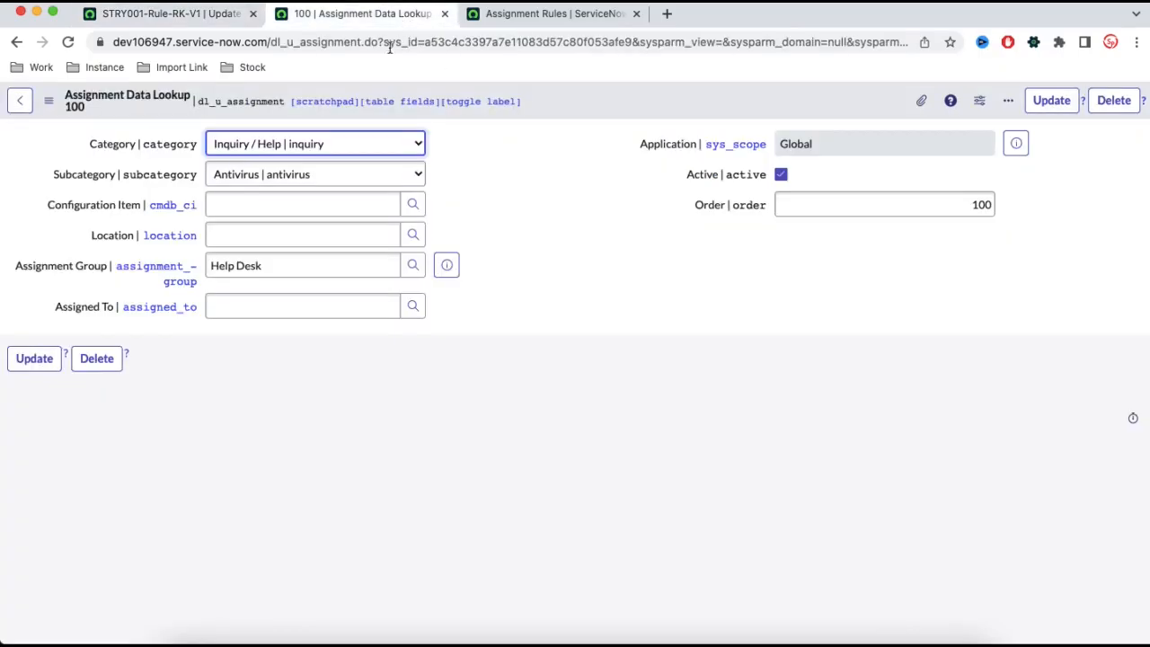
pyautogui.click(288, 175)
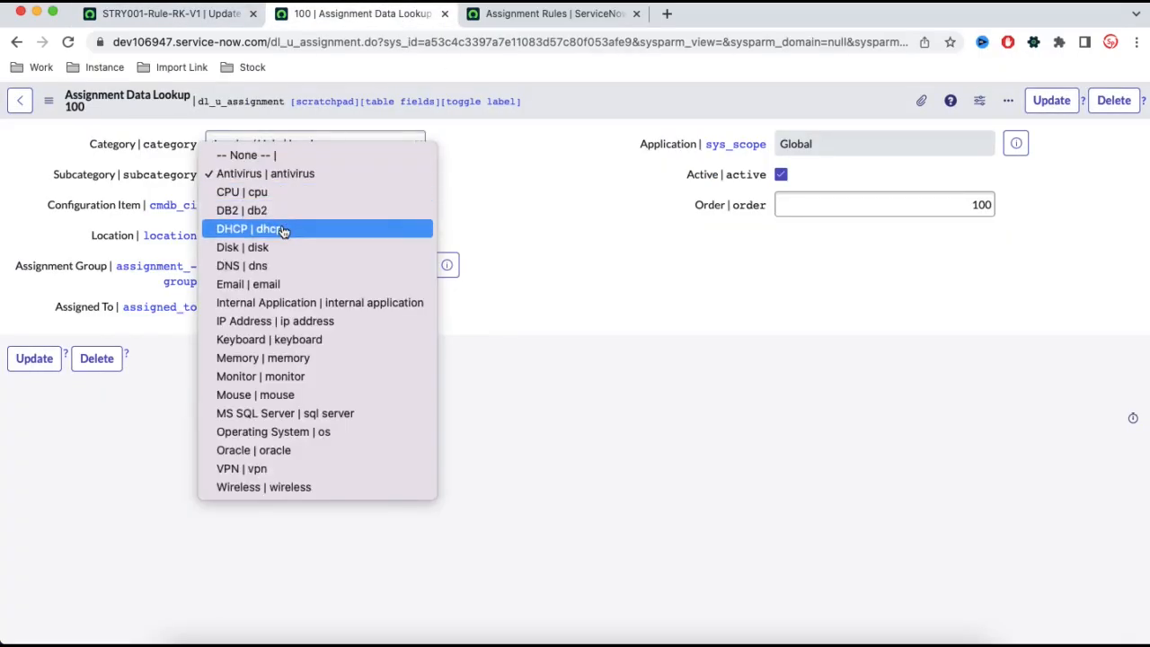
pyautogui.click(282, 194)
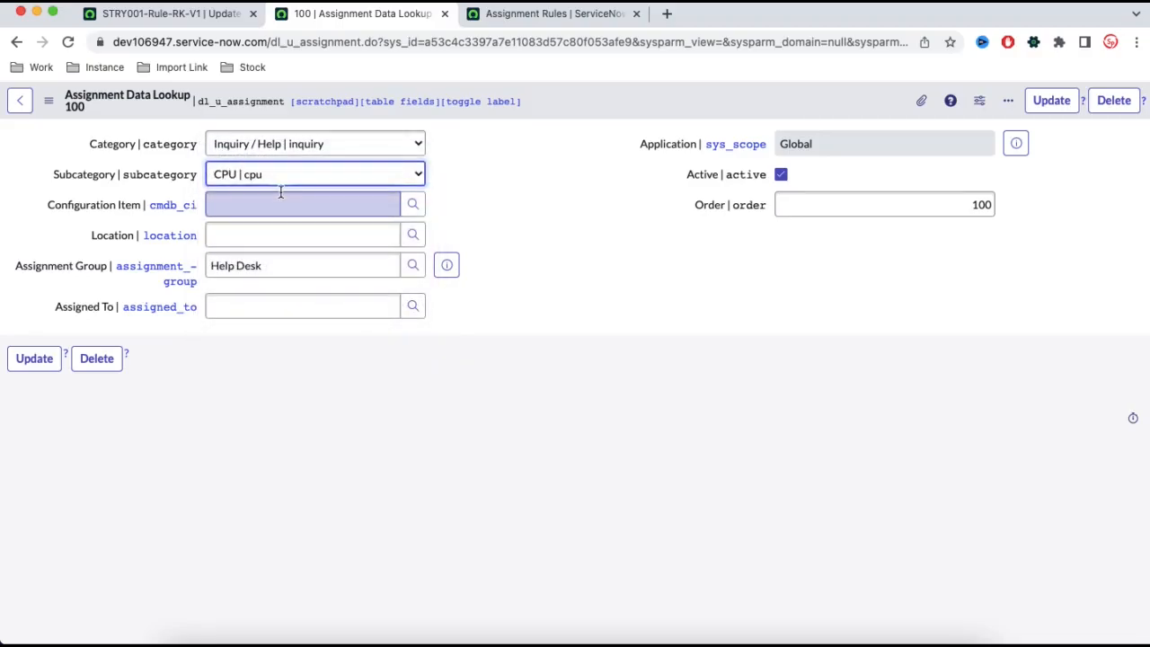
pyautogui.click(220, 13)
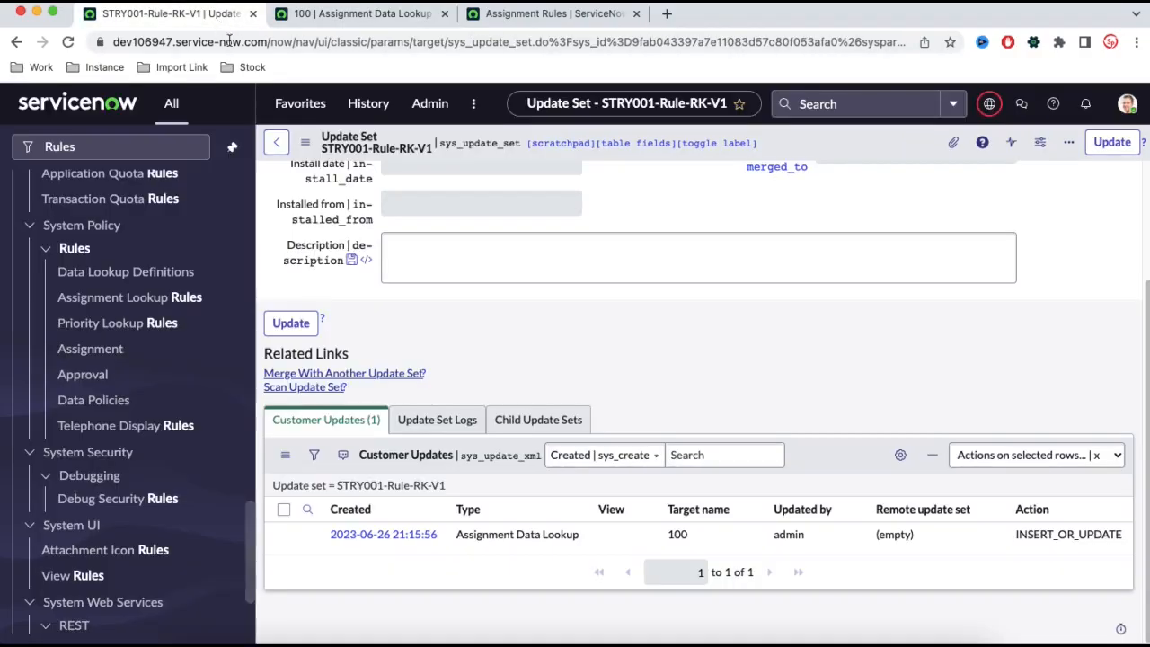
pyautogui.click(395, 13)
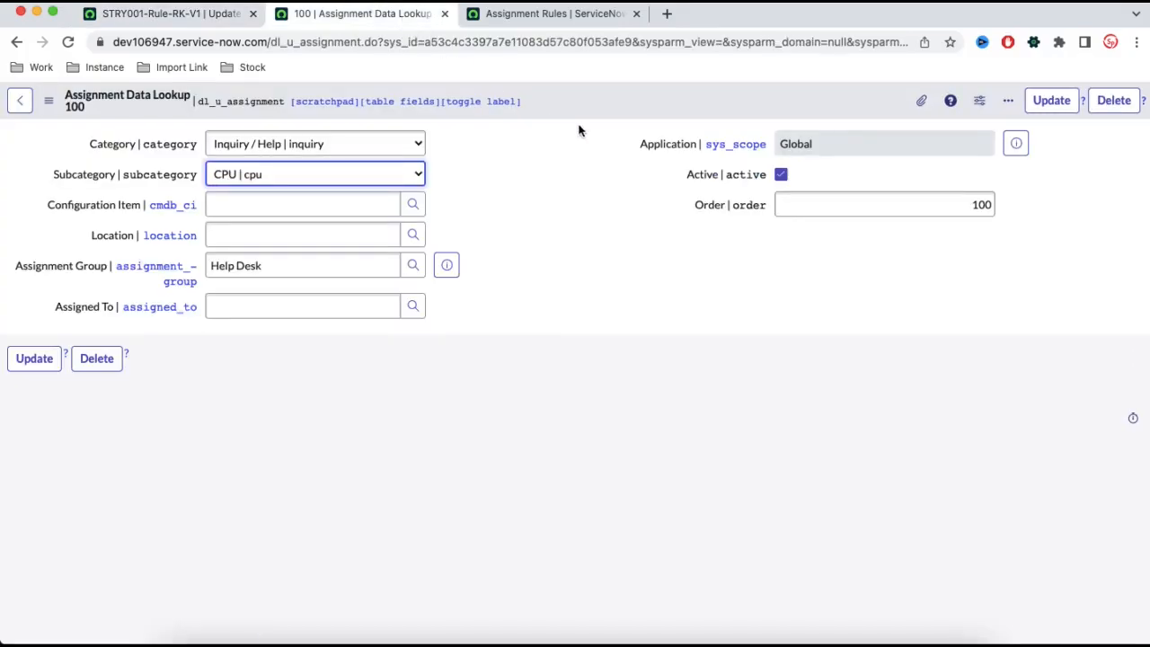
pyautogui.rightClick(583, 115)
pyautogui.click(597, 128)
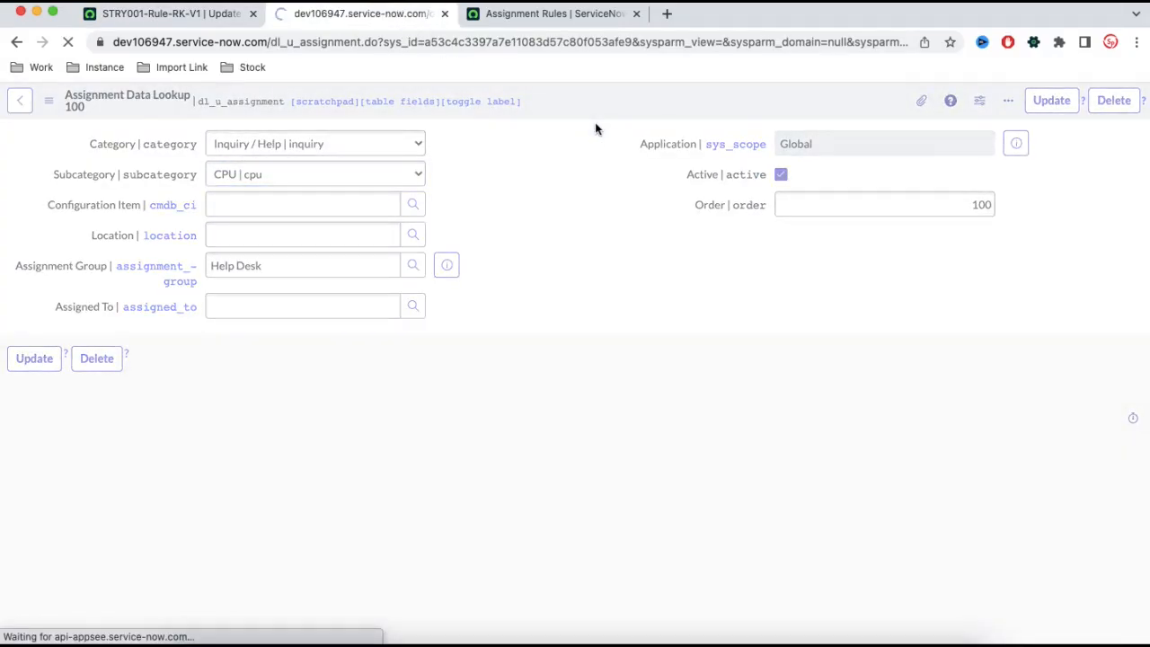
# Step: Add the Updated column directly after Created in the update set's Customer Updates list and check the lookup entry's update time
pyautogui.click(235, 19)
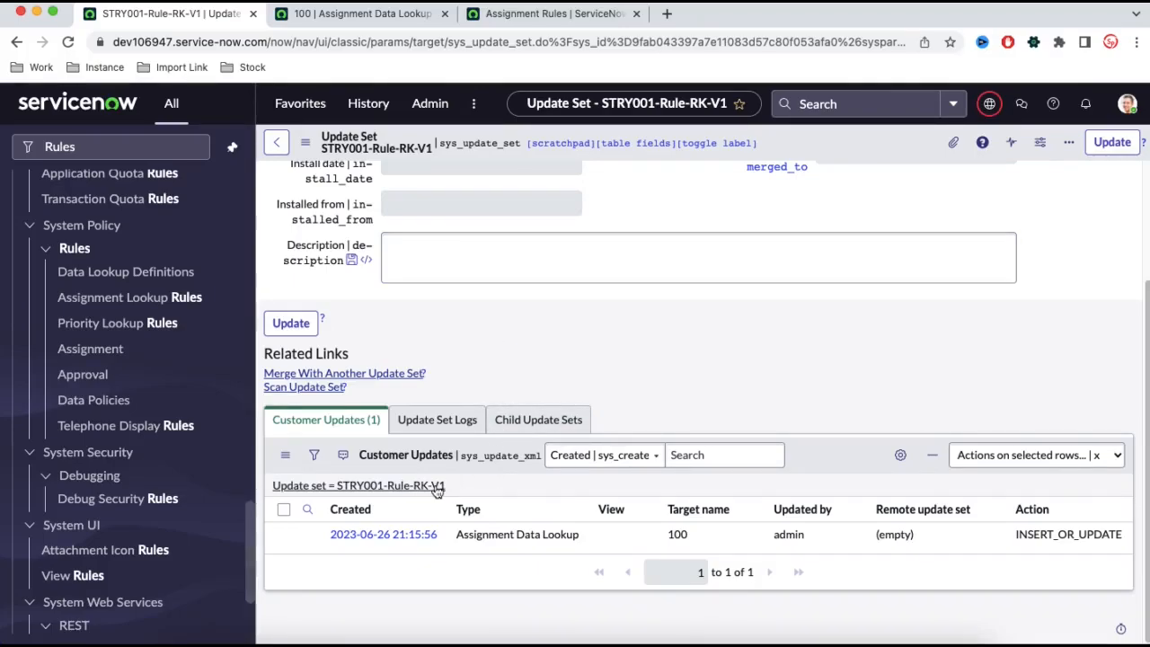
pyautogui.click(899, 455)
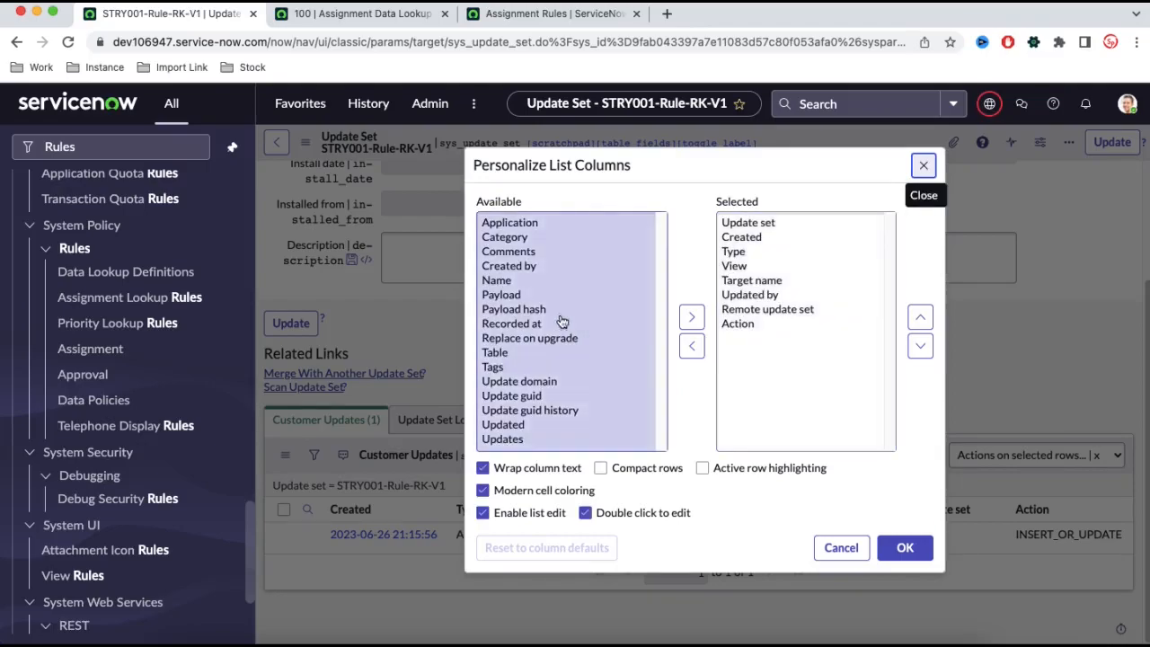
pyautogui.click(528, 266)
pyautogui.press('u')
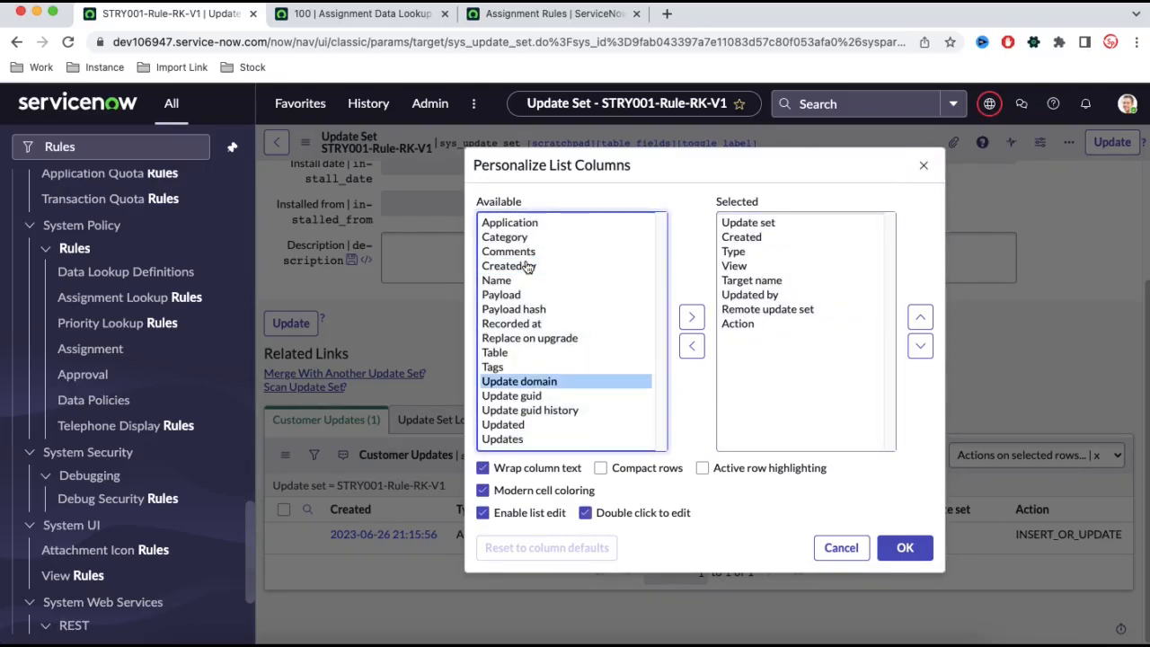
pyautogui.doubleClick(532, 425)
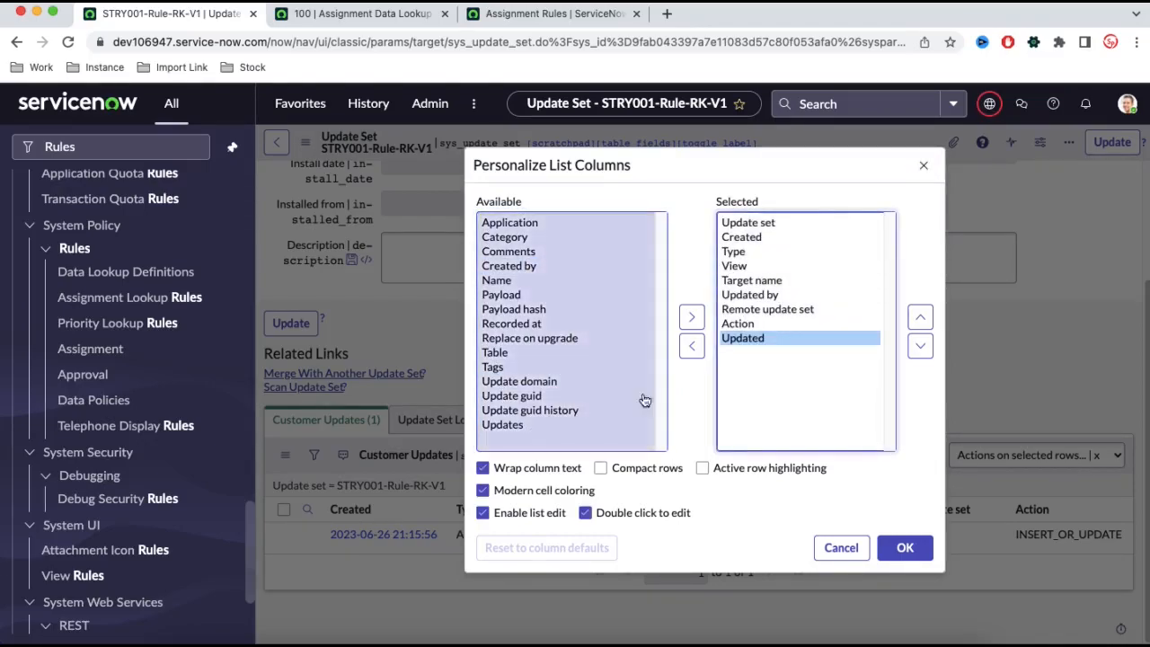
pyautogui.click(920, 318)
pyautogui.click(920, 317)
pyautogui.click(920, 318)
pyautogui.click(920, 317)
pyautogui.click(920, 318)
pyautogui.click(920, 317)
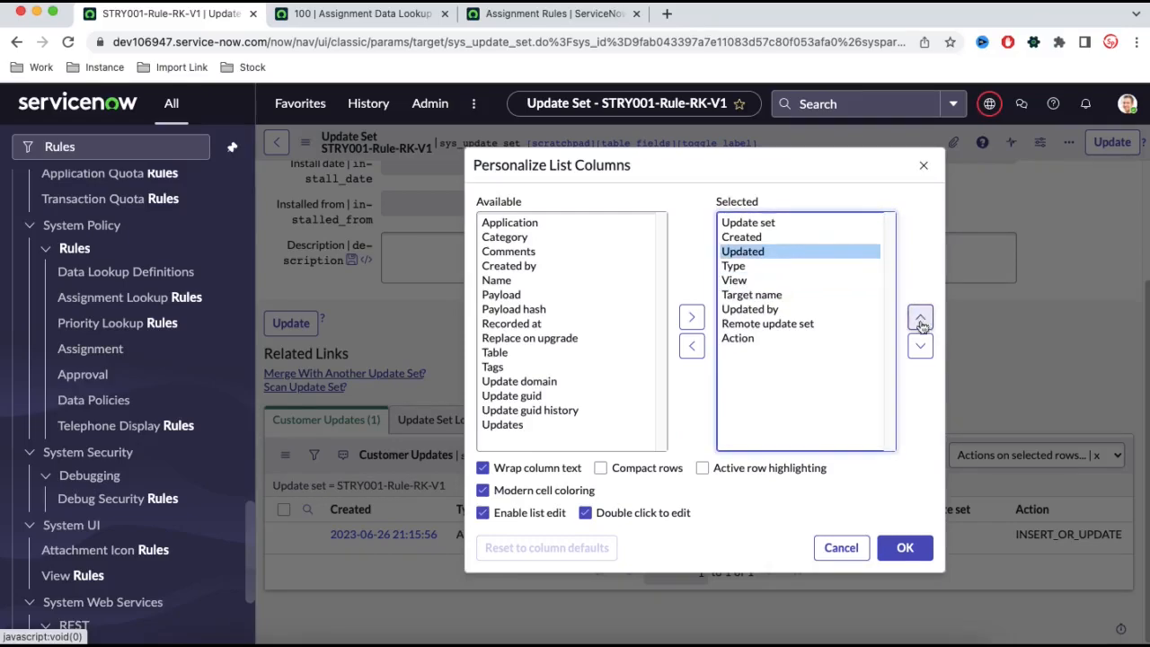
pyautogui.click(911, 547)
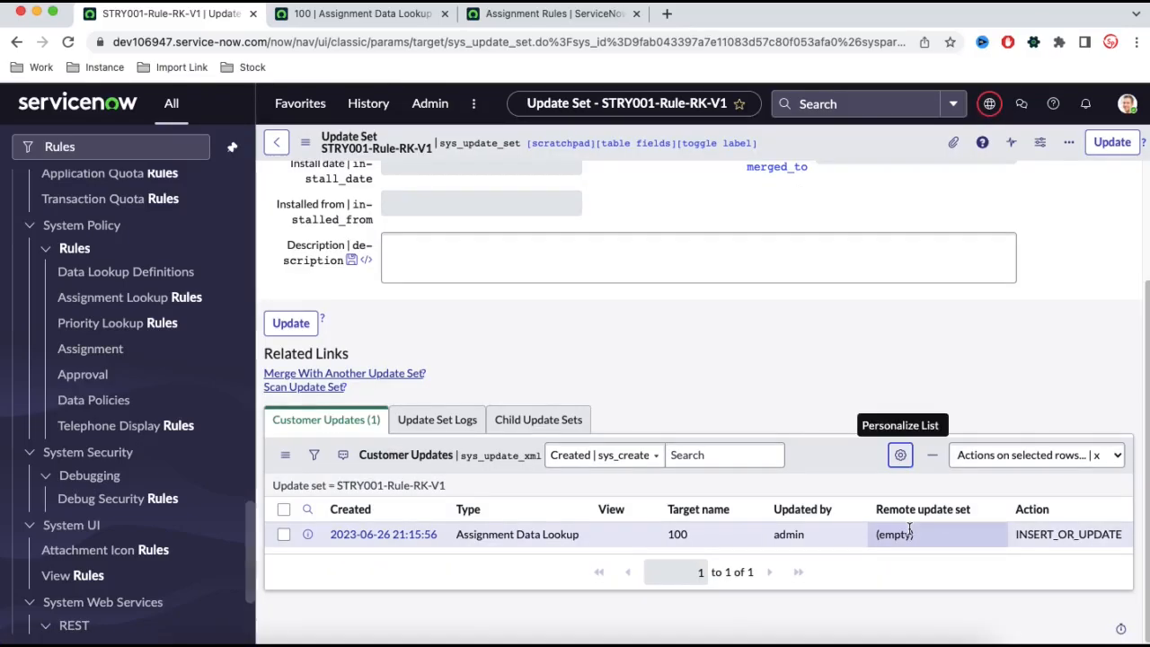
pyautogui.scroll(-1, 821, 440)
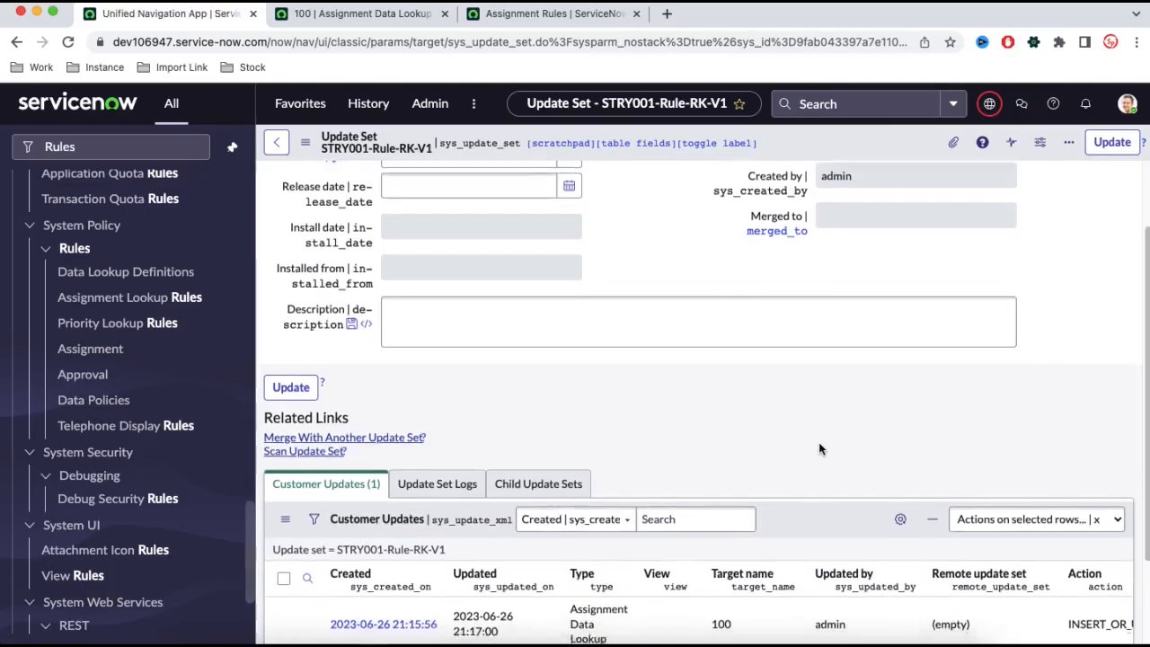
pyautogui.scroll(-2, 818, 442)
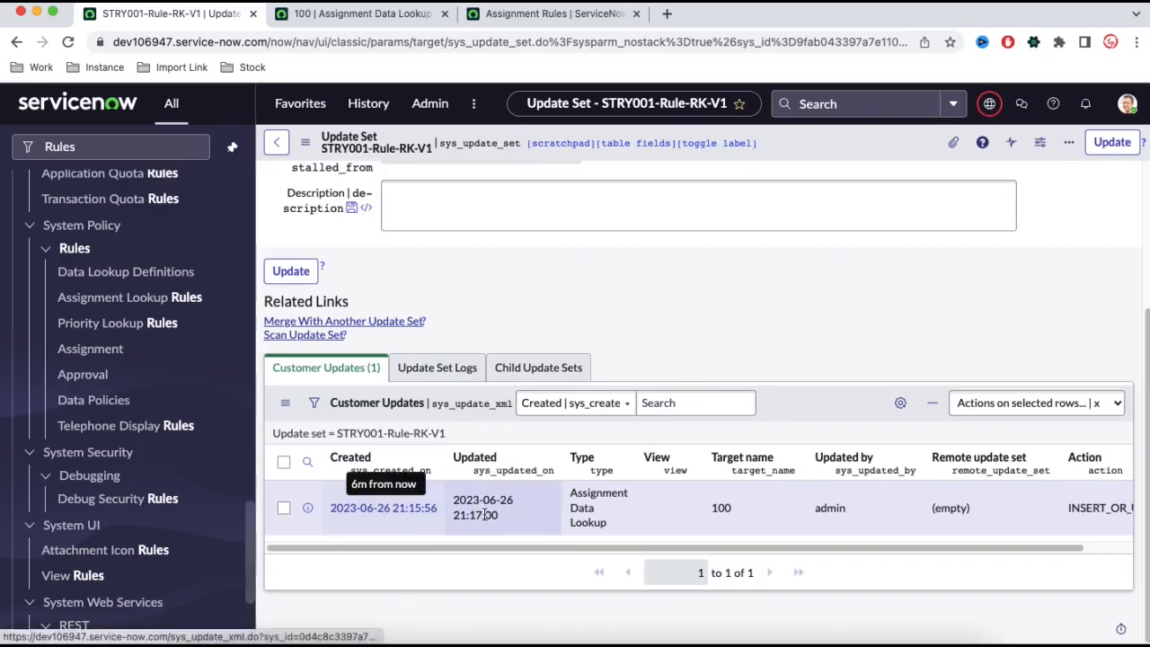
# Step: Open the dev instance's Assignment Rules list in a new tab, adding the Created and Created by columns and sorting by newest created
pyautogui.click(377, 13)
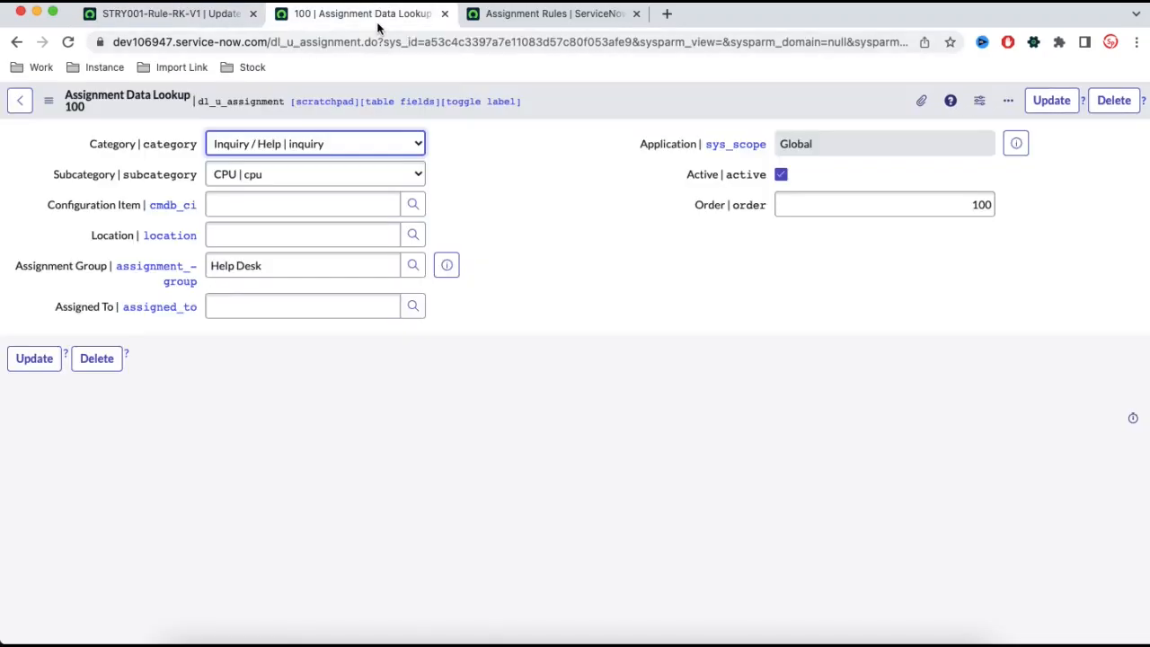
pyautogui.click(223, 13)
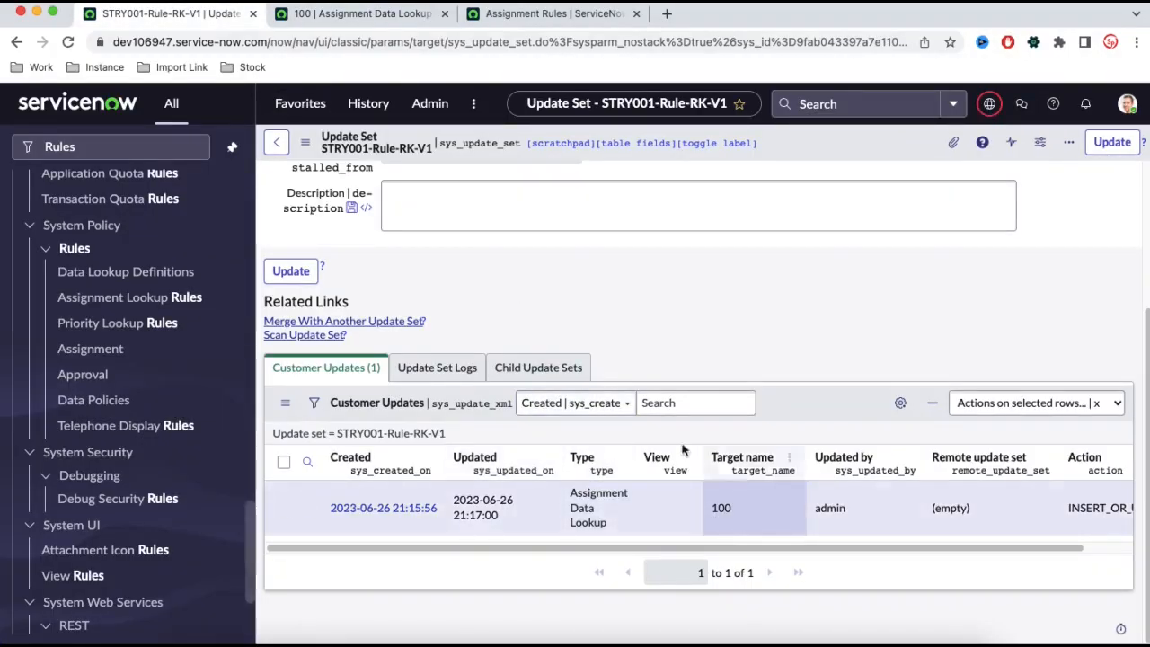
pyautogui.click(528, 15)
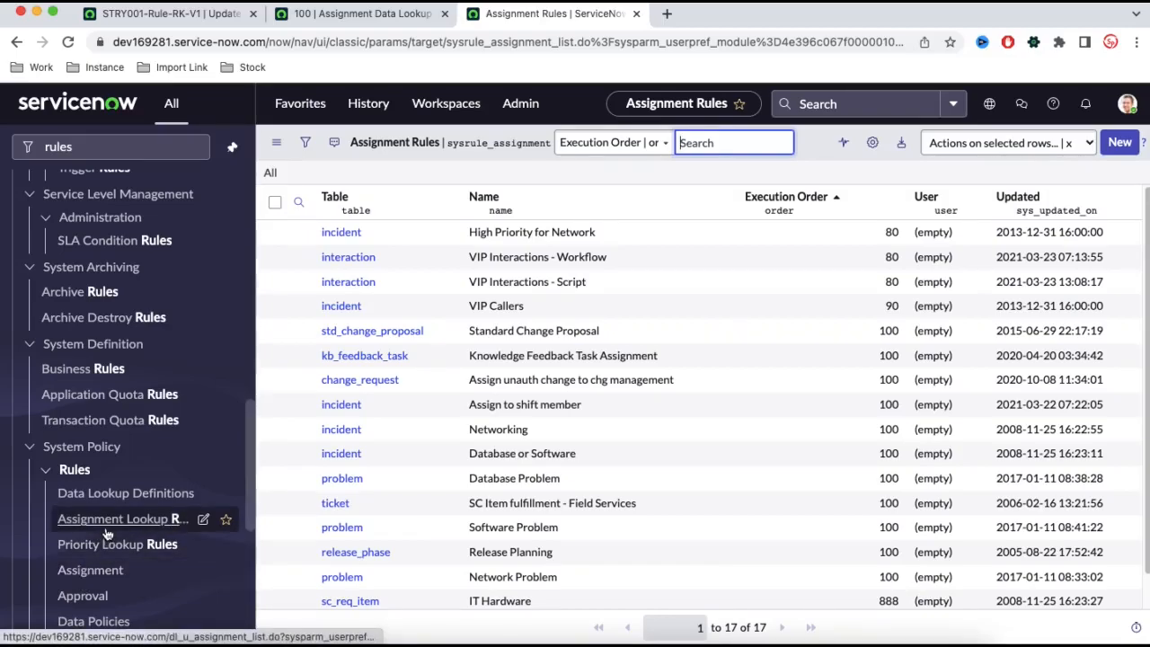
pyautogui.click(97, 575)
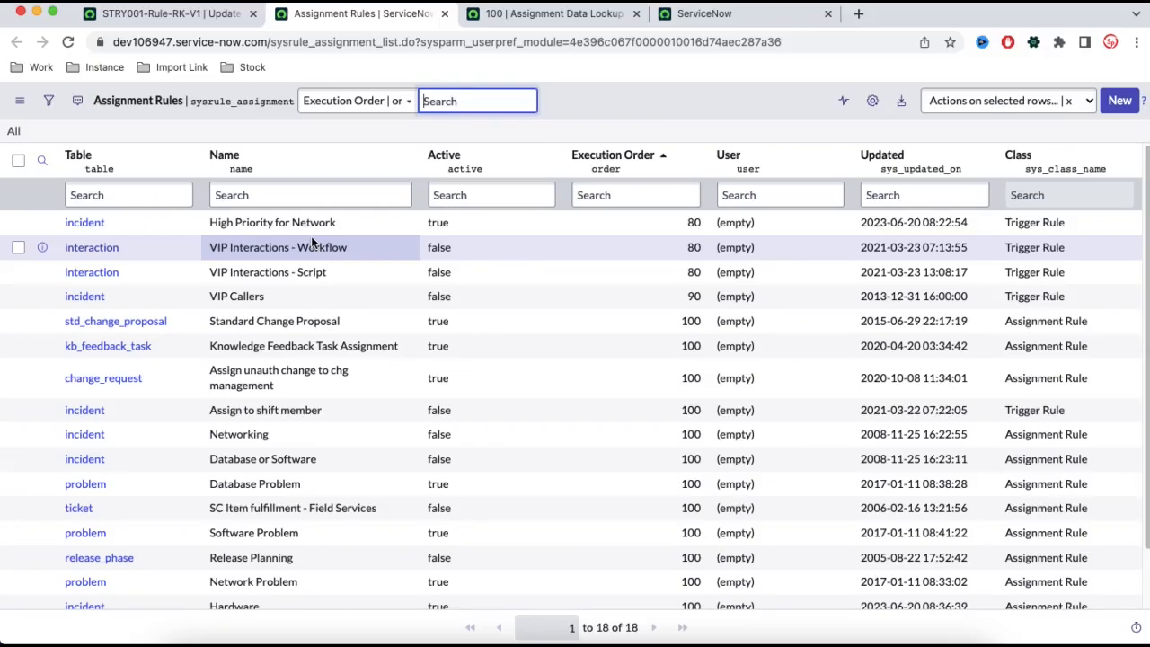
pyautogui.click(872, 100)
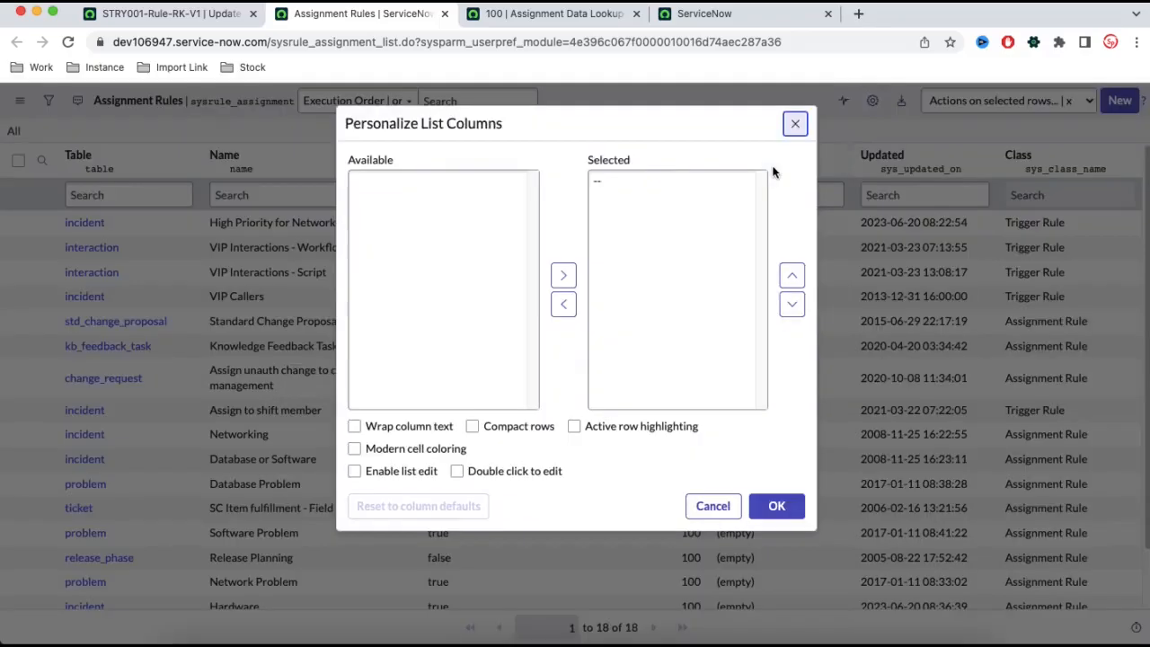
pyautogui.doubleClick(402, 212)
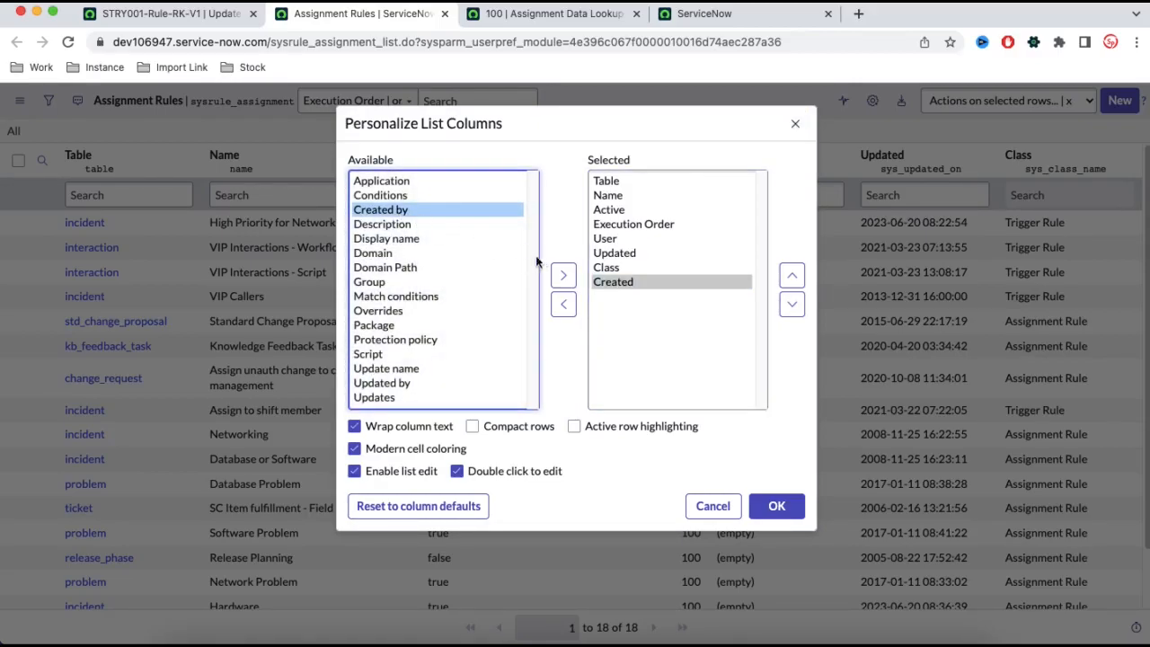
pyautogui.click(563, 275)
pyautogui.click(778, 506)
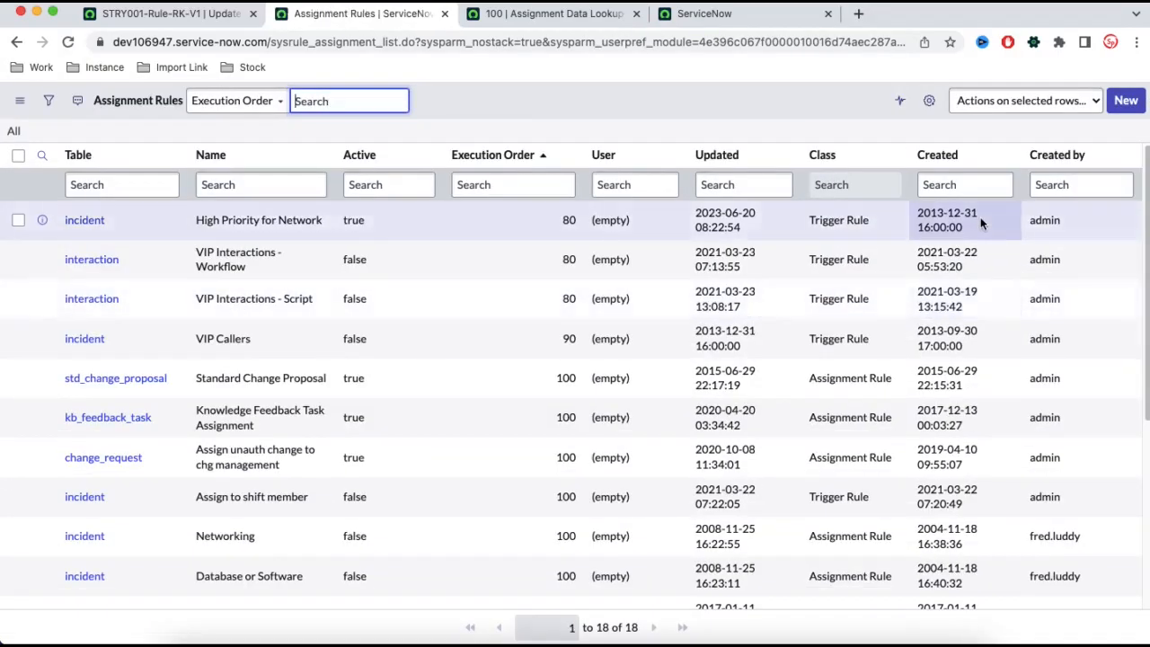
pyautogui.click(931, 156)
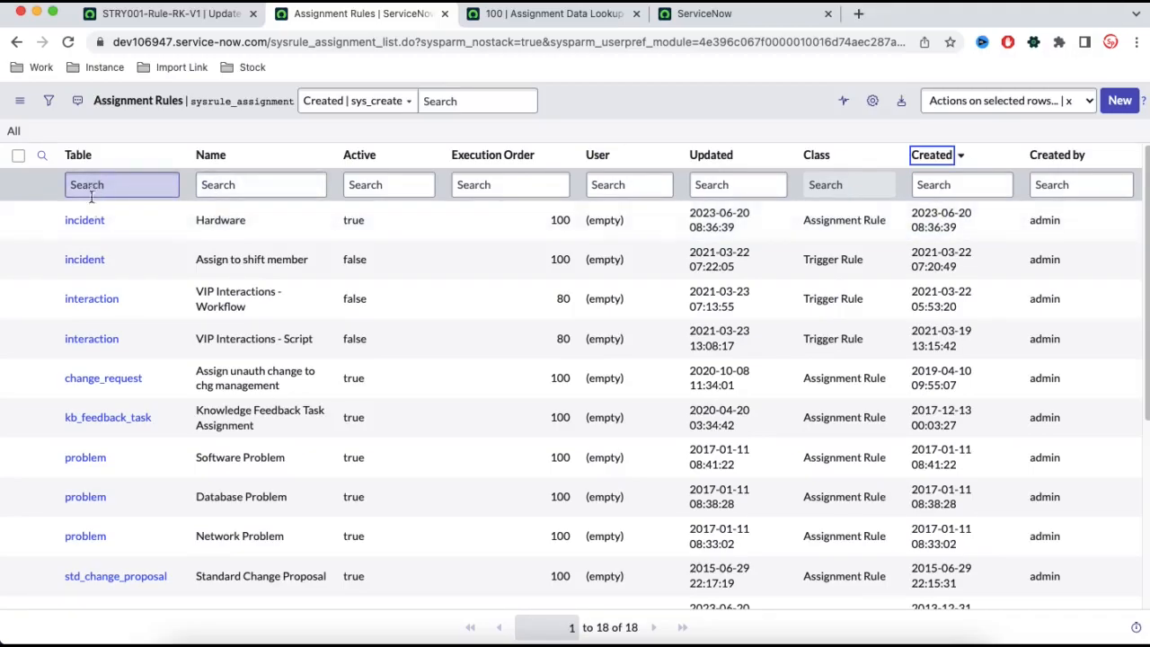
# Step: Deactivate and save the Hardware assignment rule for incidents, and refresh the update set's Customer Updates list
pyautogui.click(89, 224)
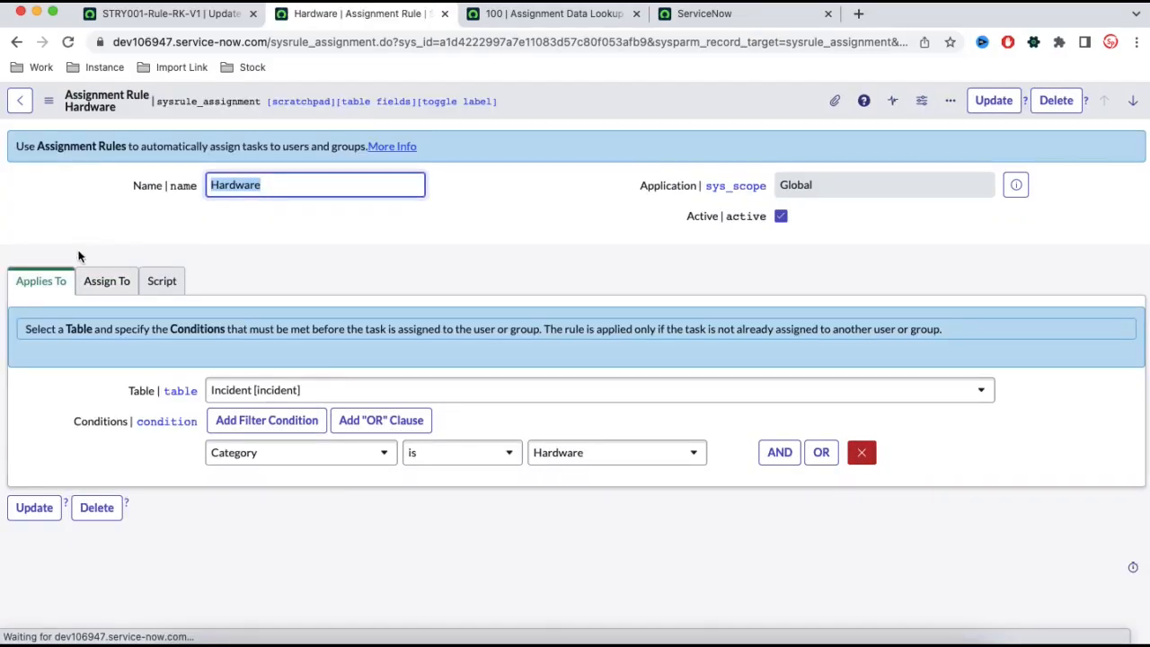
pyautogui.click(113, 284)
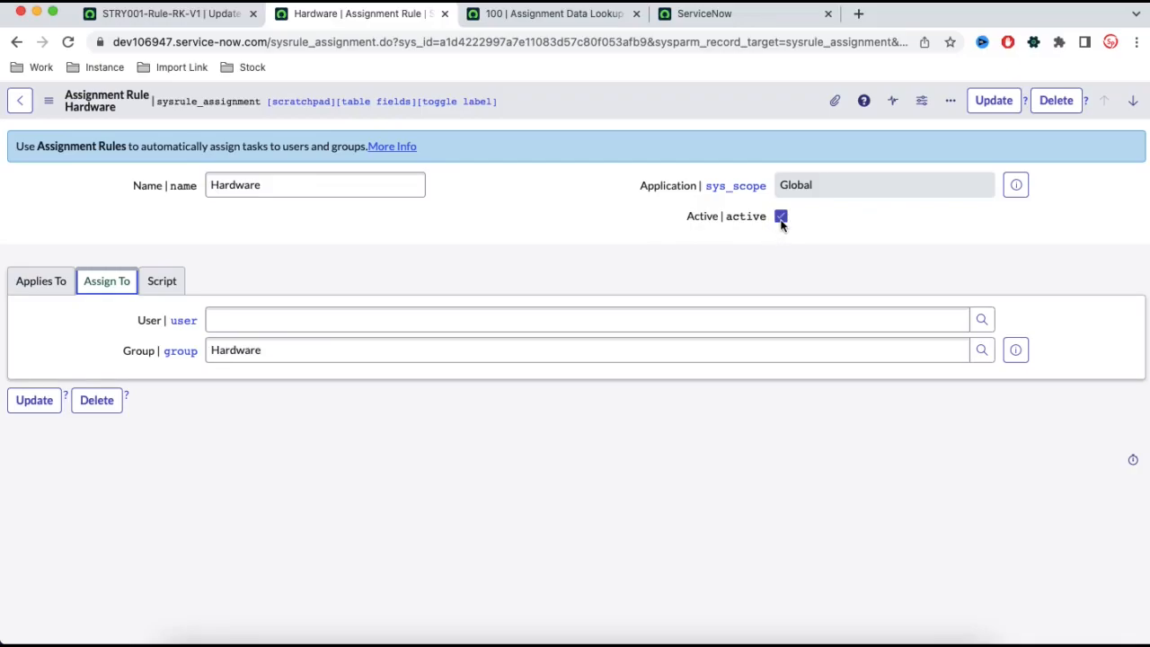
pyautogui.rightClick(637, 110)
pyautogui.click(644, 118)
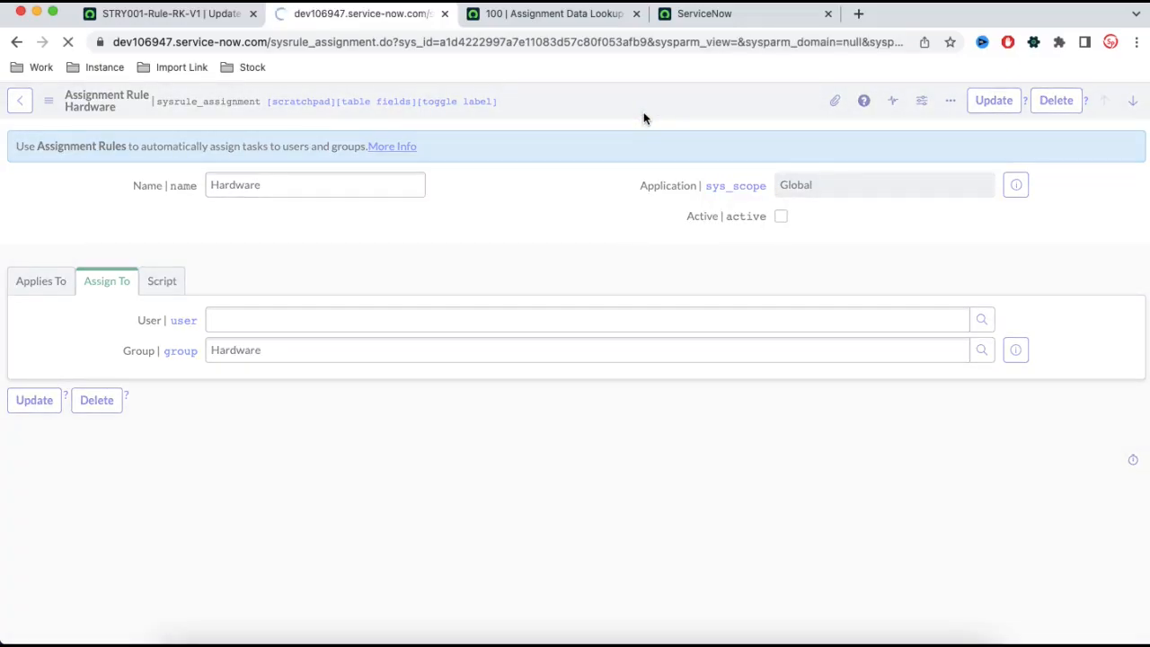
pyautogui.click(141, 16)
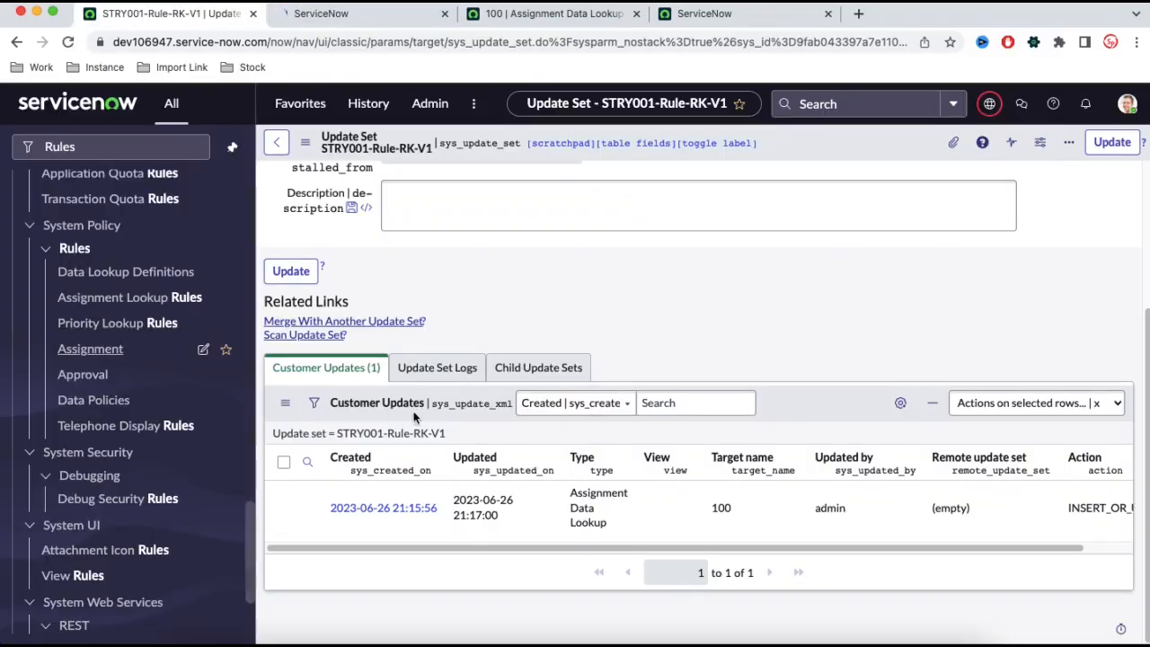
pyautogui.click(429, 434)
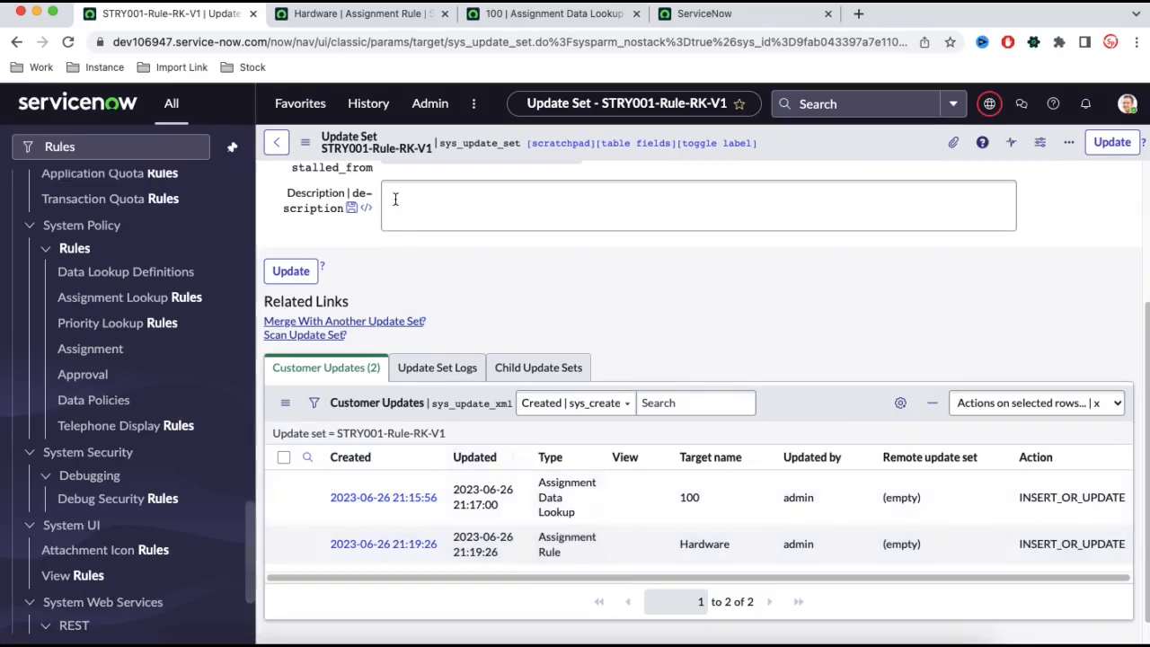
# Step: Reactivate and save the Hardware assignment rule, and check its entry in the update set's Customer Updates
pyautogui.click(359, 13)
pyautogui.click(781, 217)
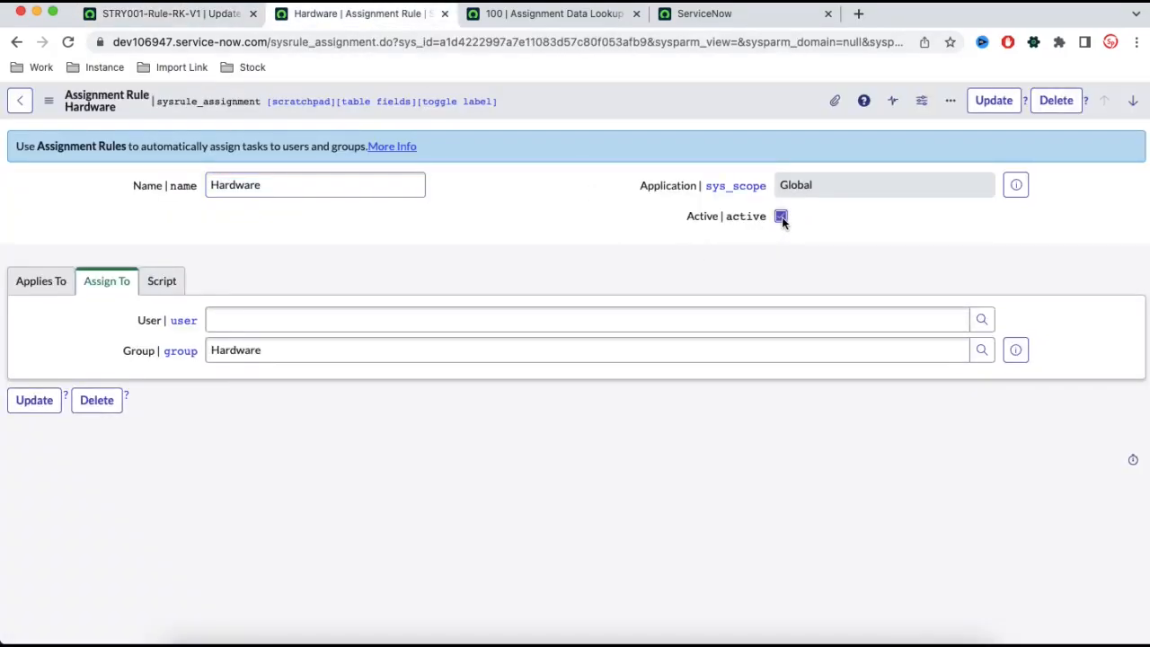
pyautogui.rightClick(650, 95)
pyautogui.click(679, 108)
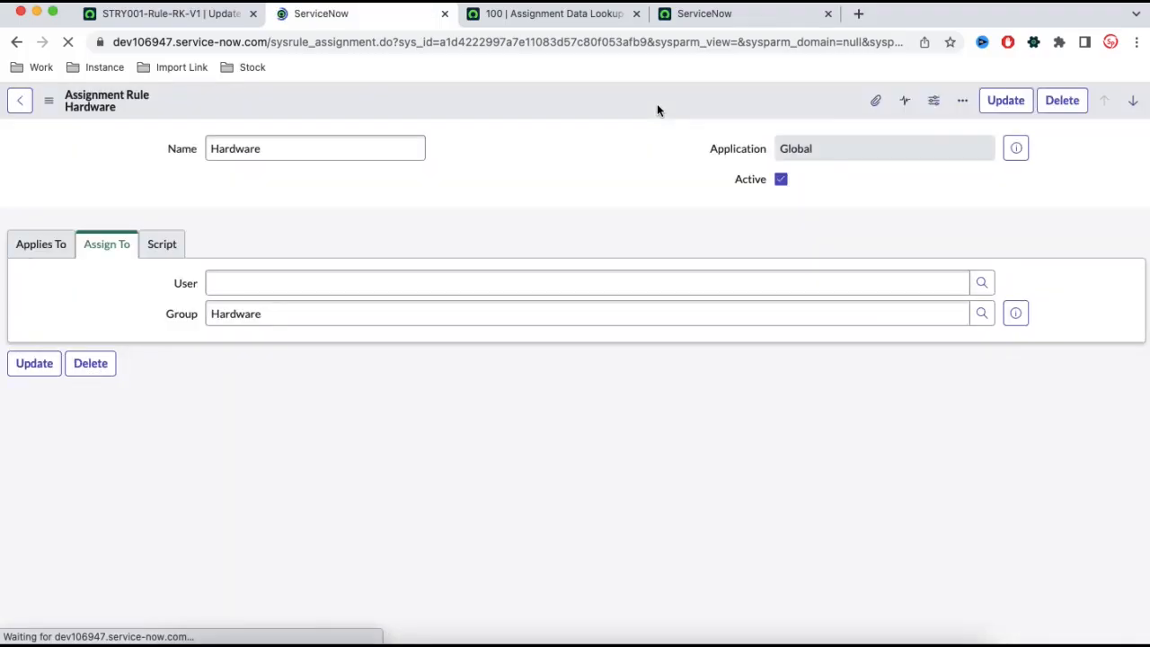
pyautogui.click(226, 19)
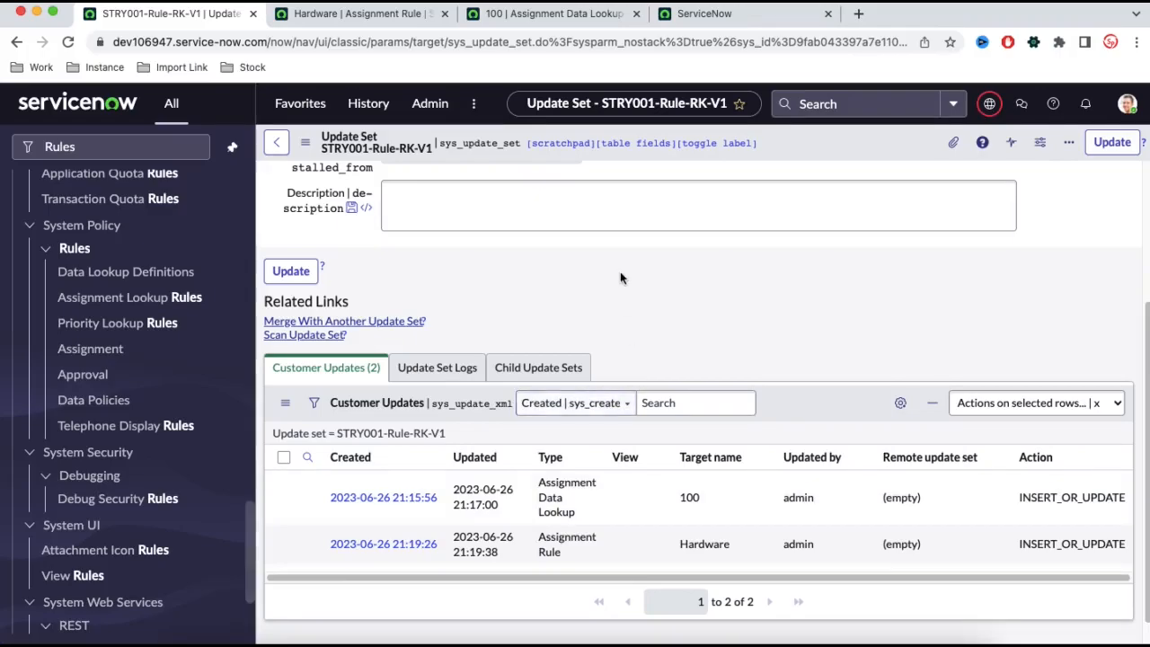
# Step: Set the state of update set STRY001-Rule-RK-V1 to Complete and save the record
pyautogui.scroll(4, 620, 267)
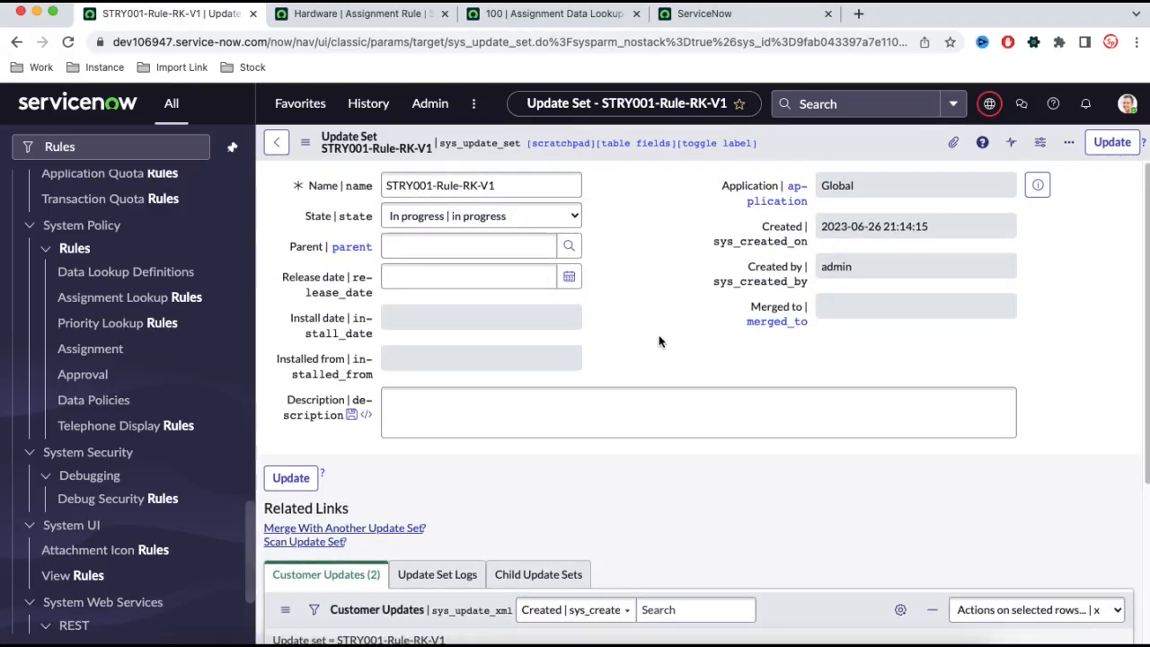
pyautogui.moveTo(496, 186); pyautogui.dragTo(383, 189)
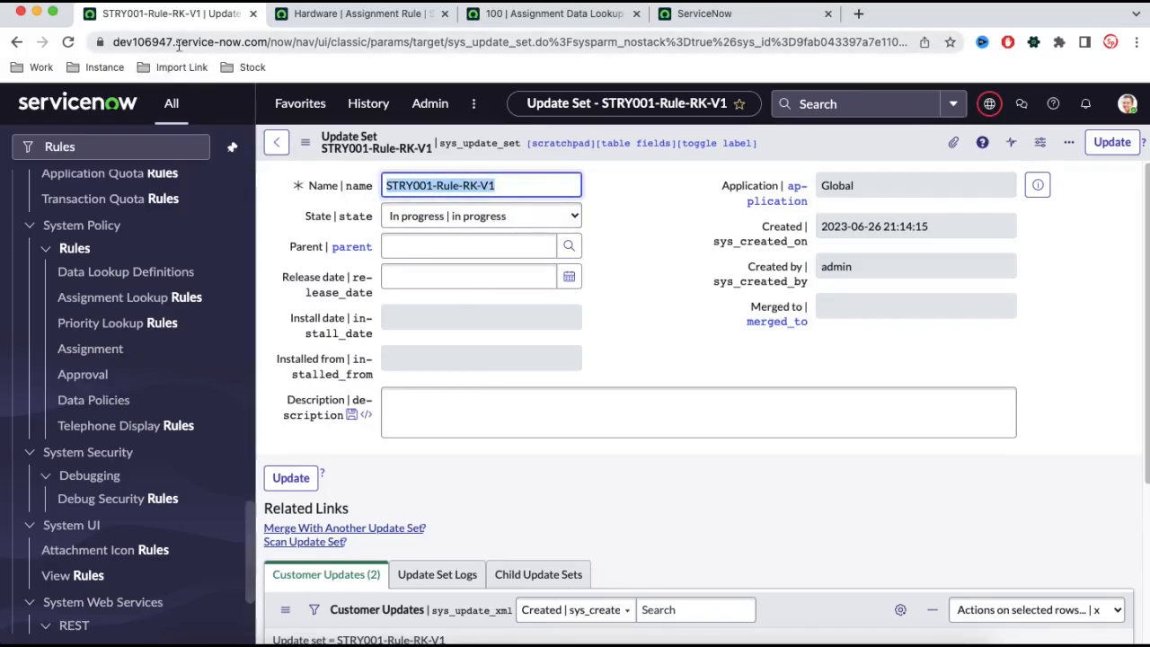
pyautogui.click(697, 15)
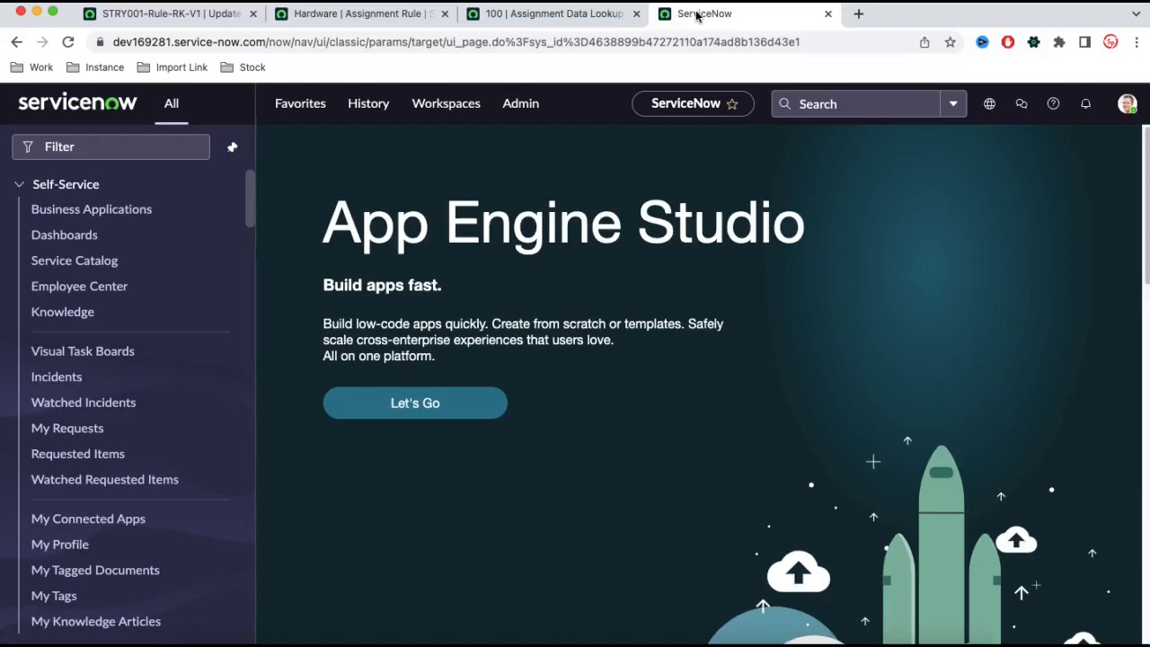
pyautogui.click(239, 13)
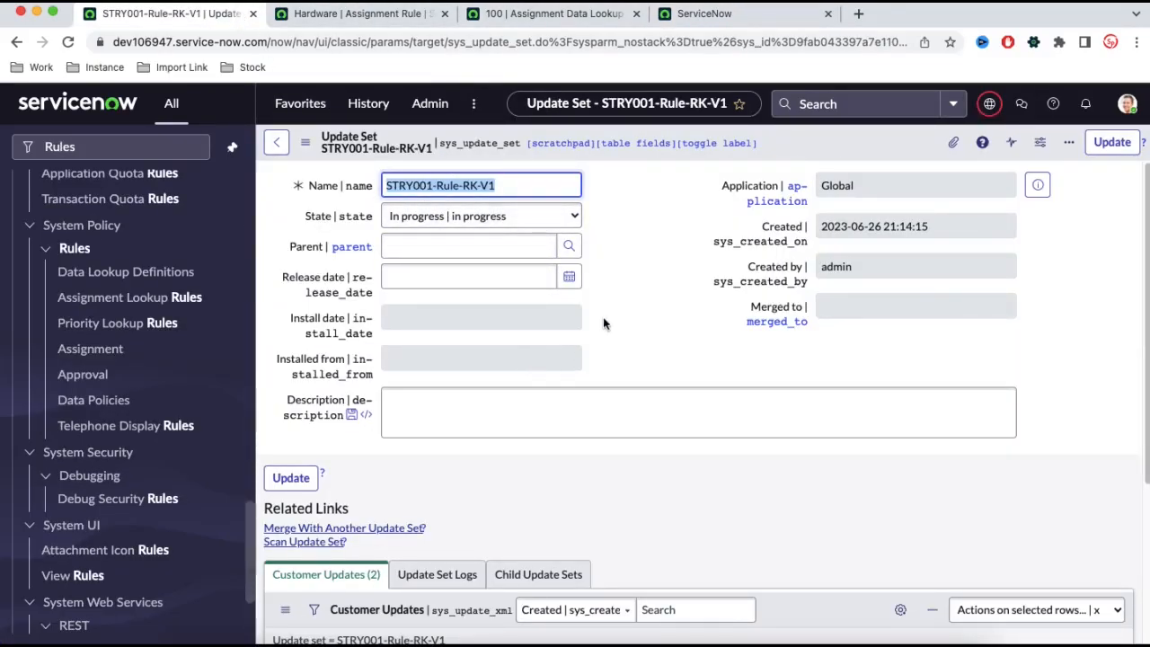
pyautogui.scroll(-3, 604, 324)
pyautogui.scroll(3, 603, 323)
pyautogui.click(558, 221)
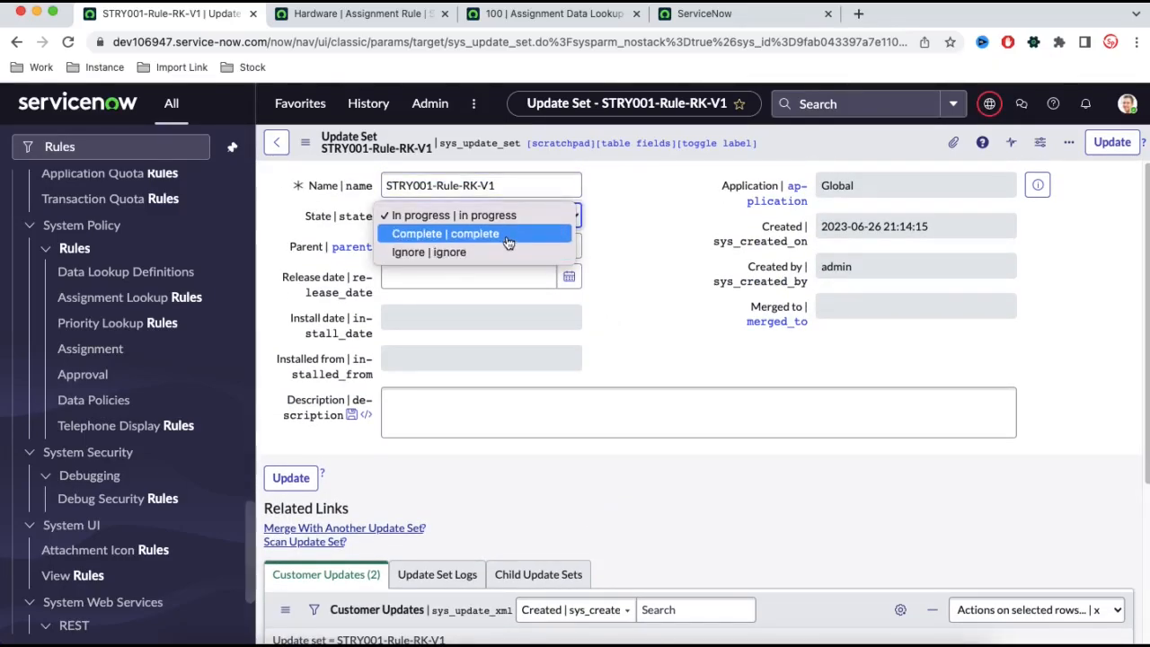
pyautogui.click(507, 235)
pyautogui.rightClick(795, 150)
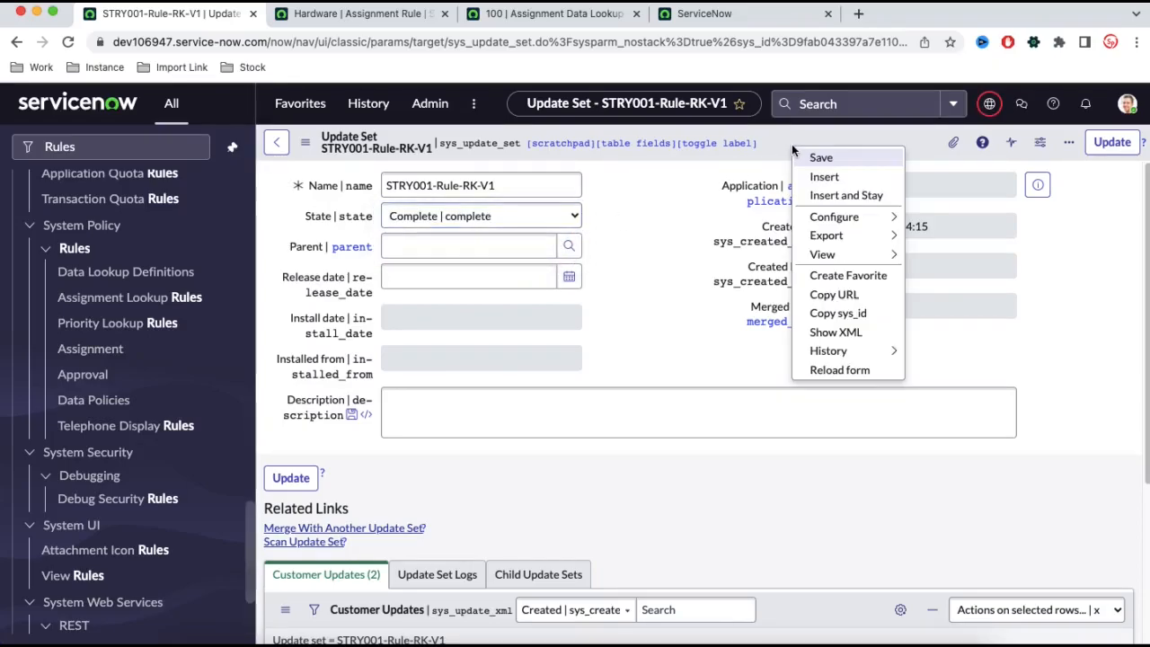
pyautogui.click(802, 159)
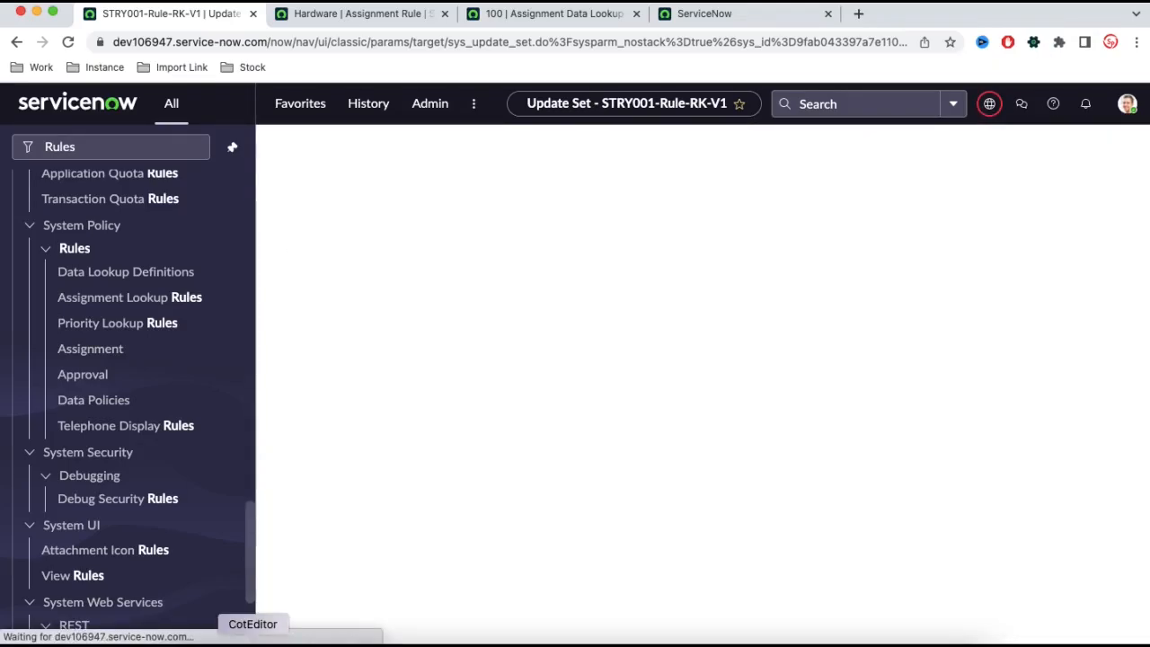
# Step: Switch to CotEditor and add the line "Change UpdateSet - Complete" below the local update set note
pyautogui.click(326, 641)
pyautogui.click(854, 534)
pyautogui.press('Return')
pyautogui.write('Change')
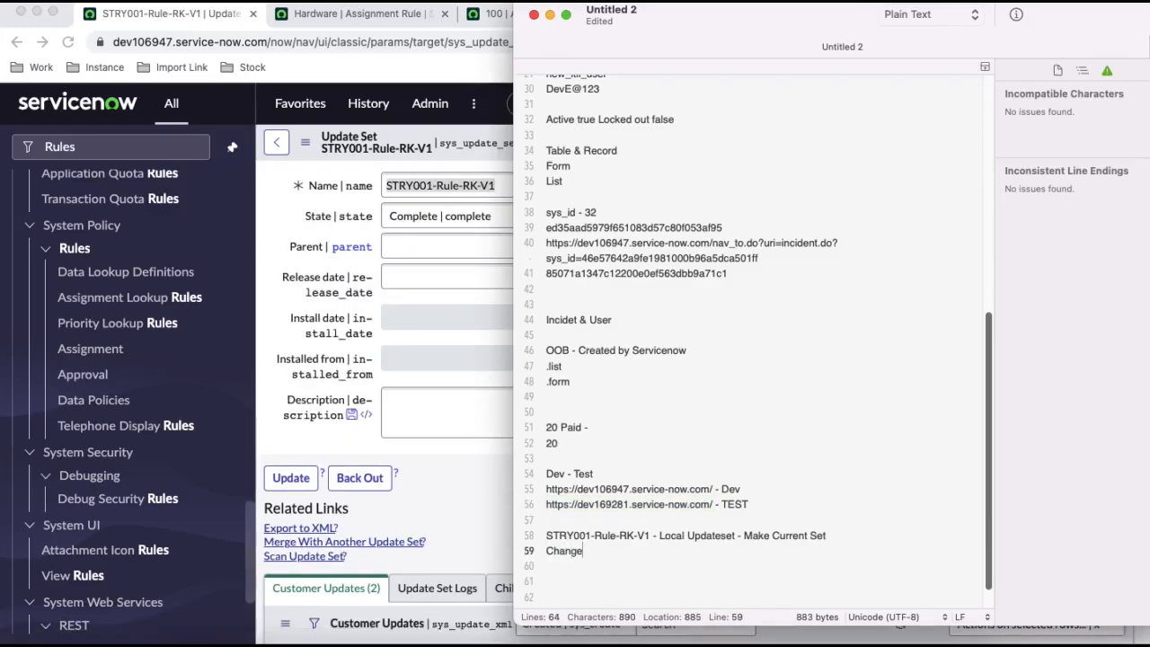
pyautogui.write(' UpdateSet - Complete')
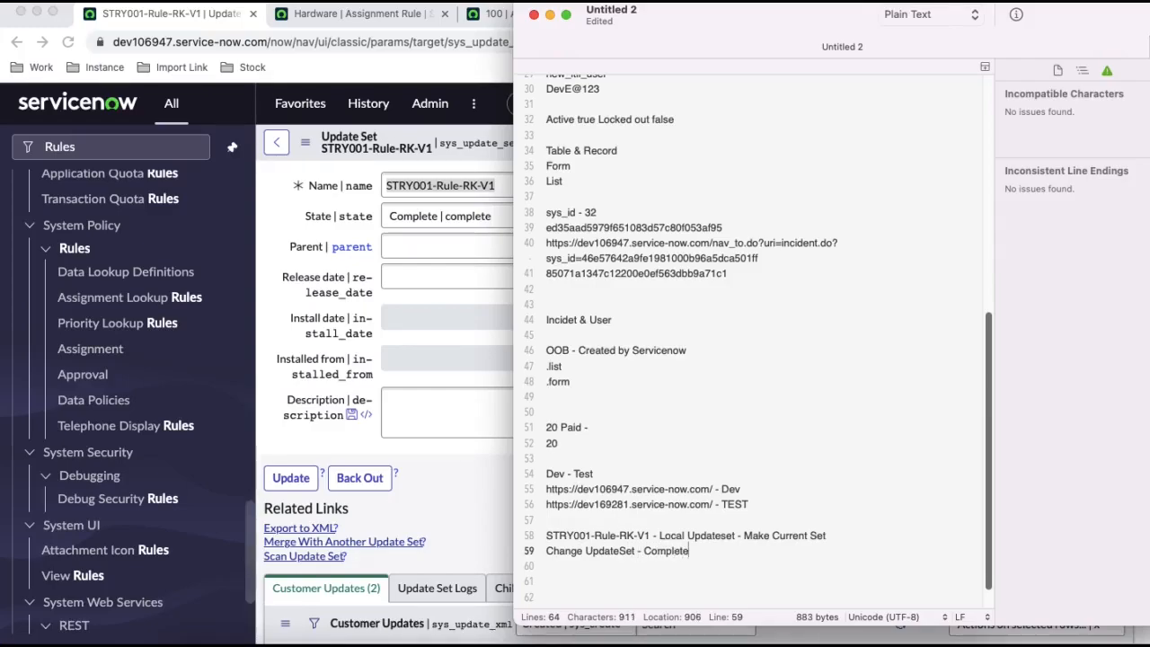
# Step: Return to the browser and review the completed update set's form and its State options on the dev instance
pyautogui.click(465, 454)
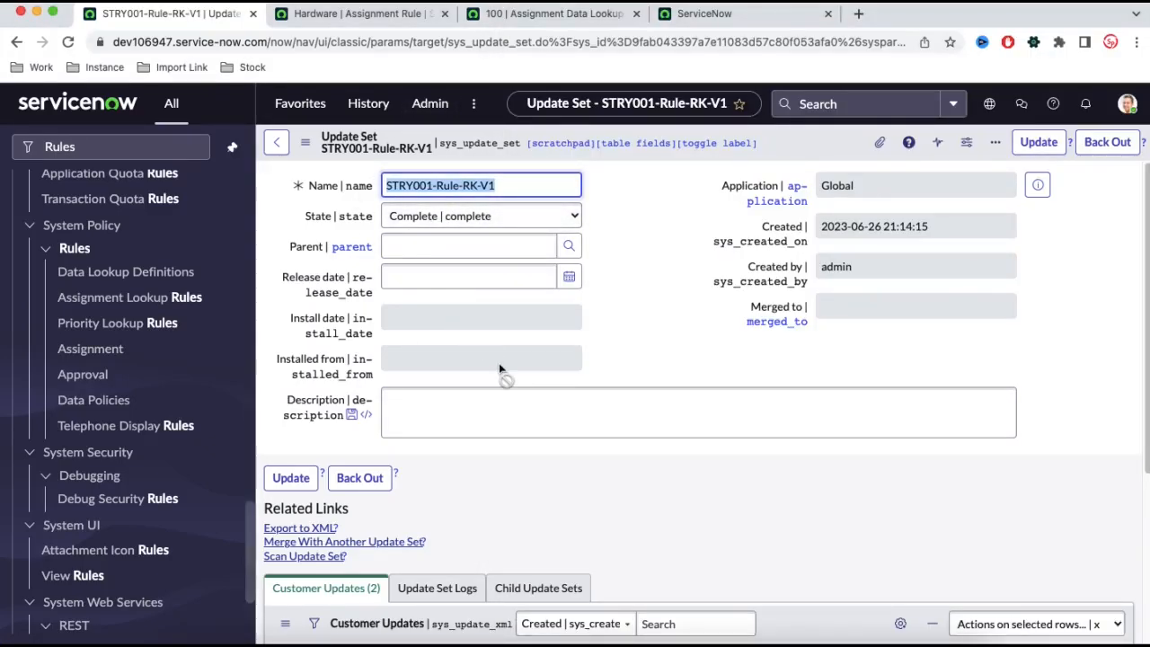
pyautogui.scroll(-3, 500, 369)
pyautogui.scroll(3, 482, 230)
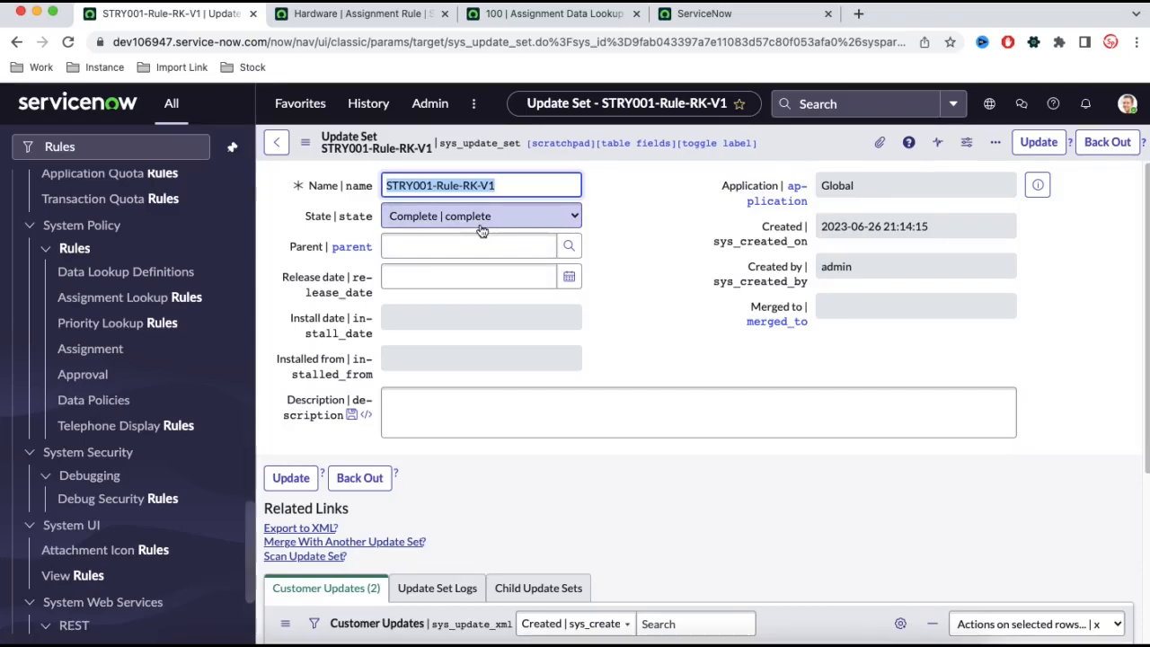
pyautogui.click(479, 225)
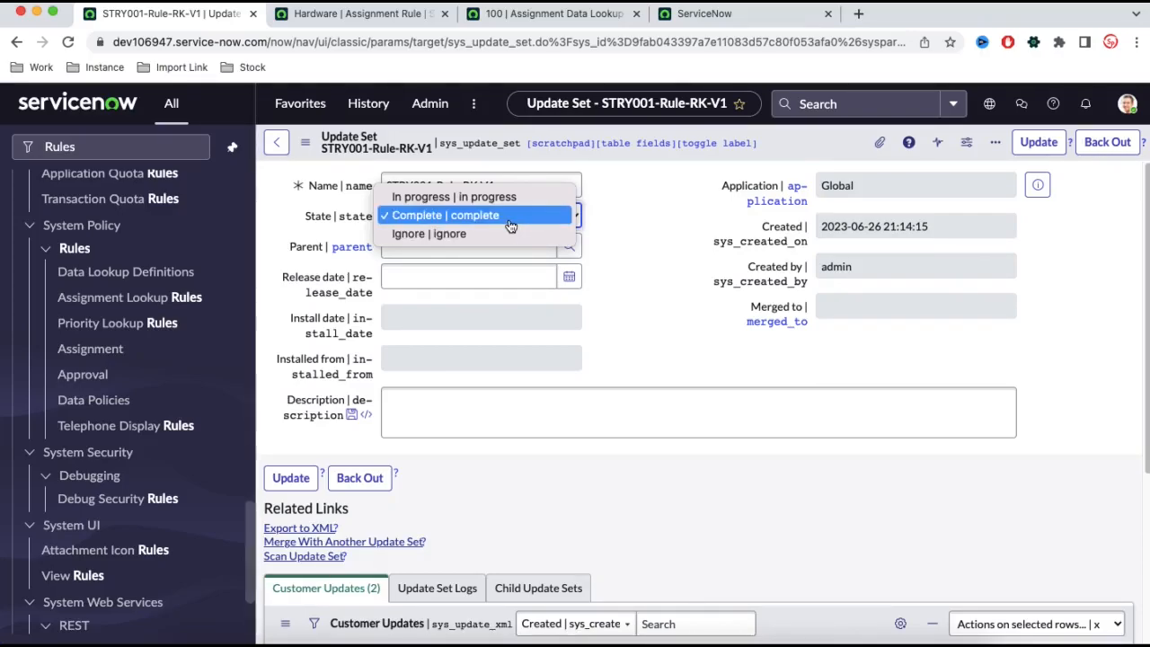
pyautogui.click(666, 218)
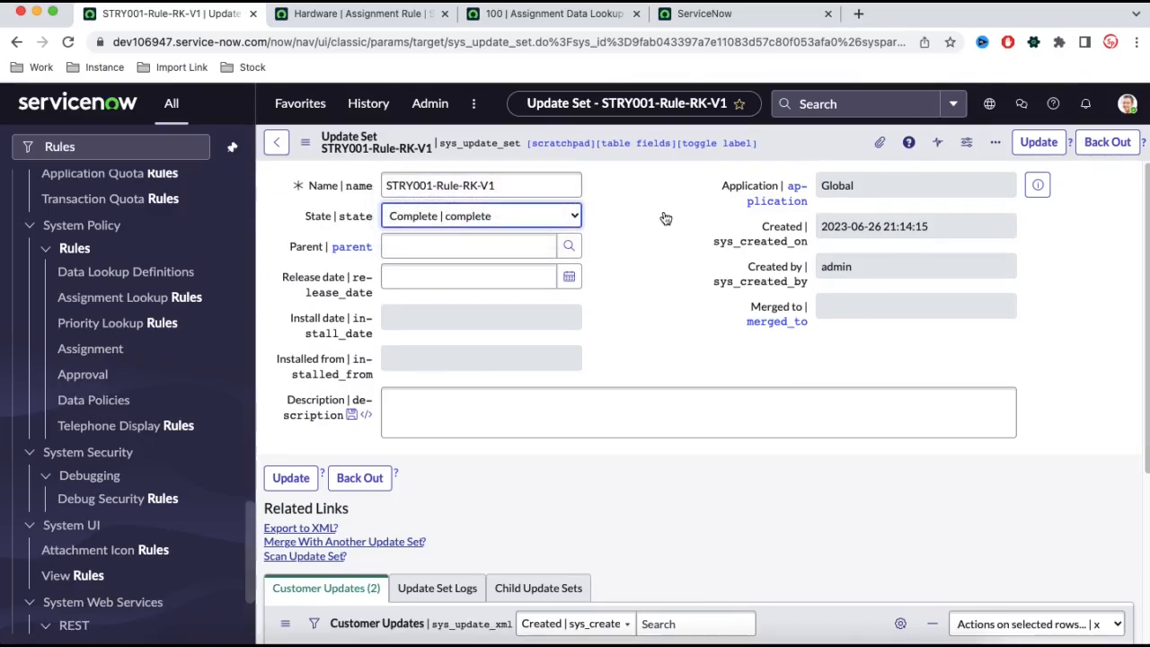
pyautogui.tripleClick(556, 179)
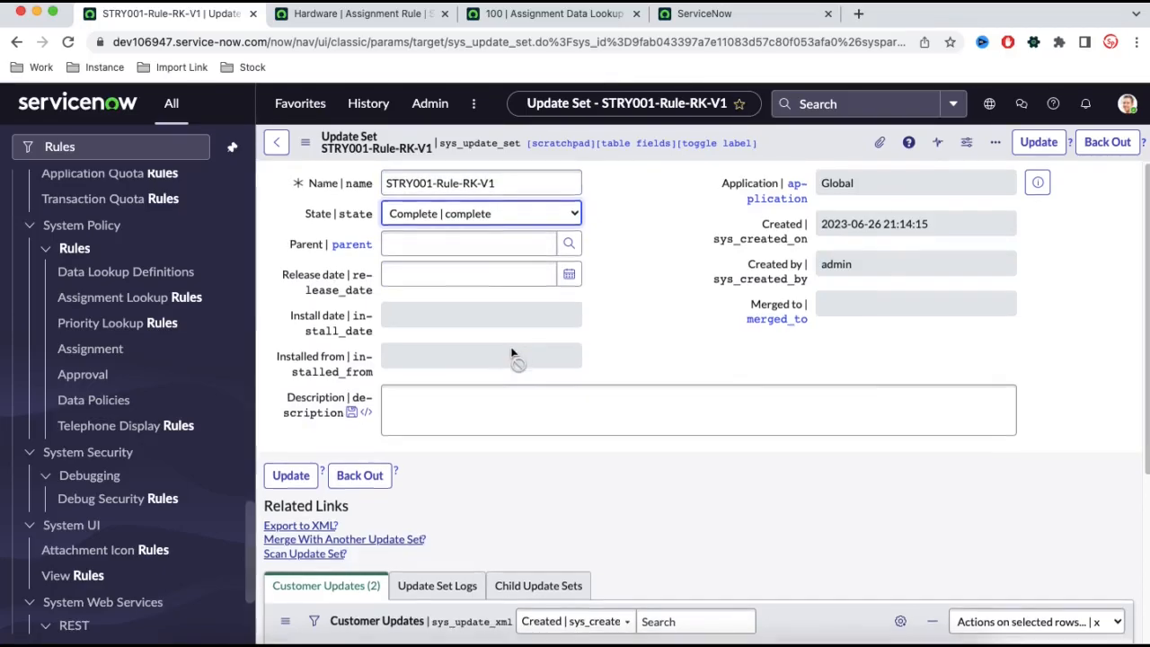
pyautogui.scroll(-3, 512, 357)
pyautogui.scroll(3, 512, 352)
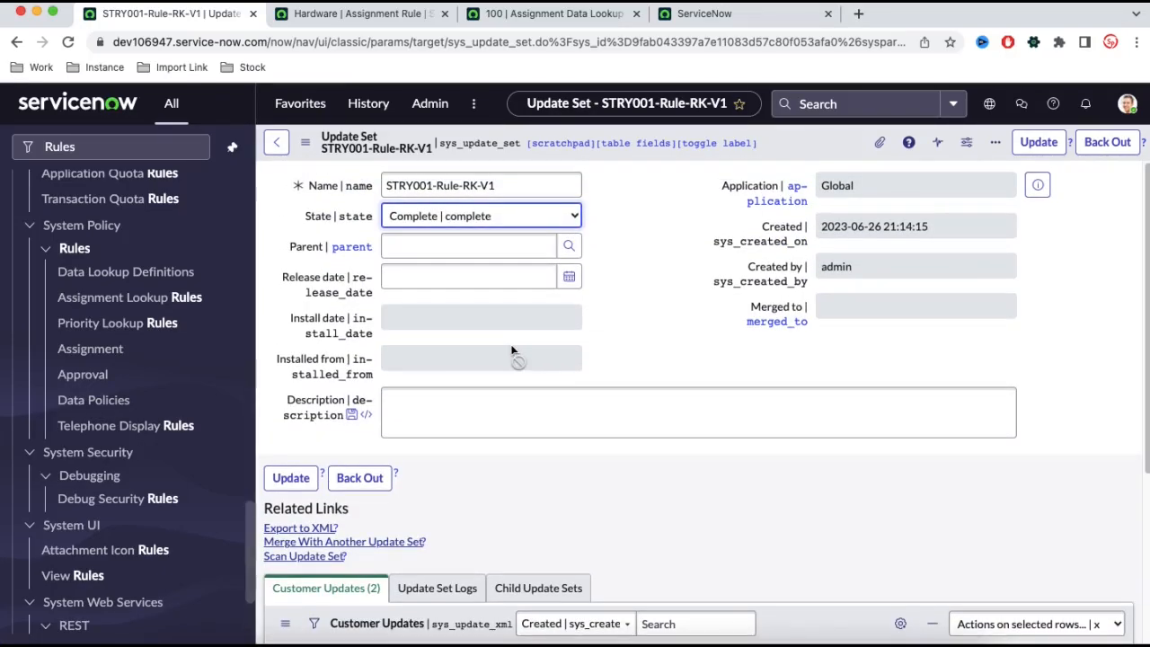
pyautogui.click(705, 13)
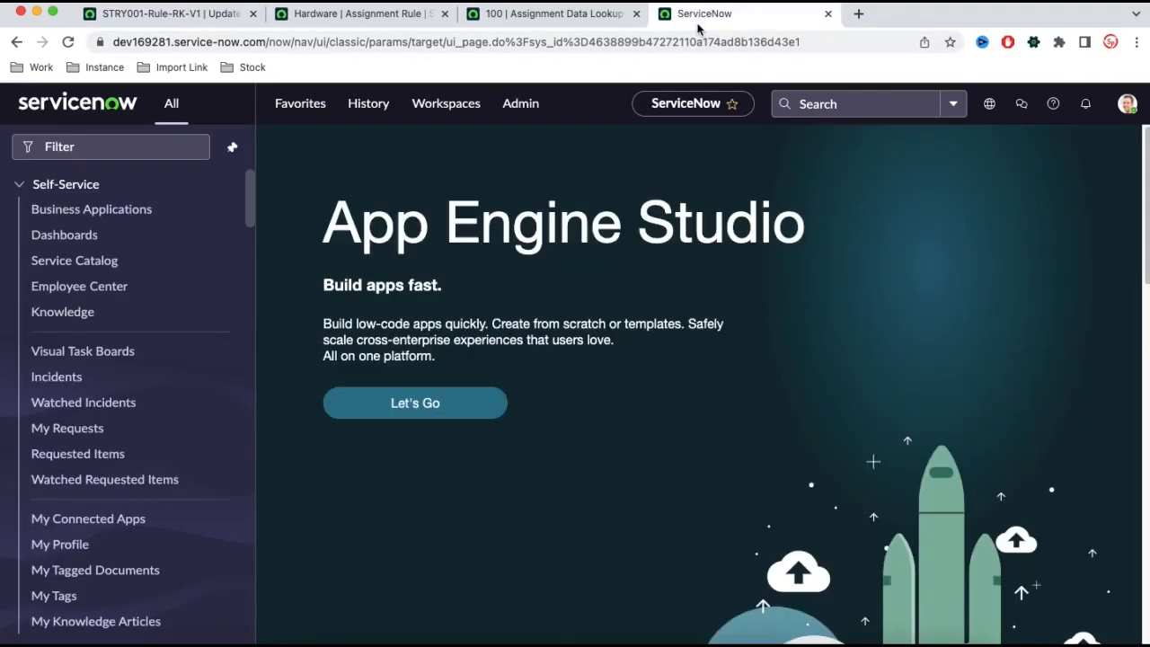
pyautogui.hotkey('ctrl', 'Tab')
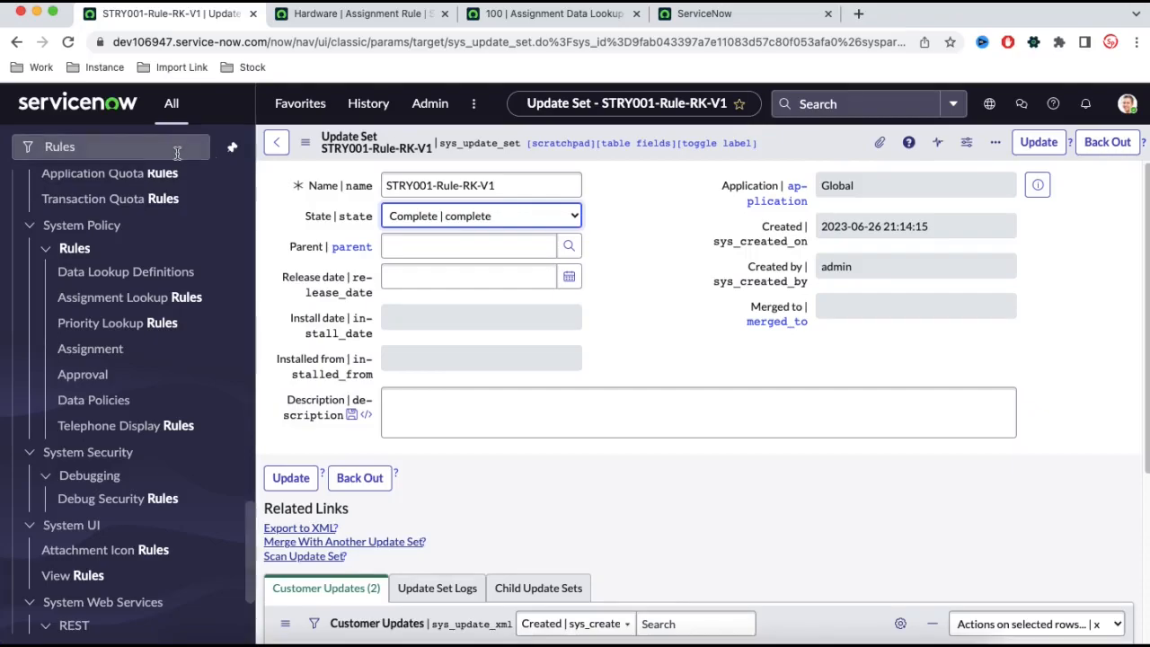
pyautogui.tripleClick(384, 185)
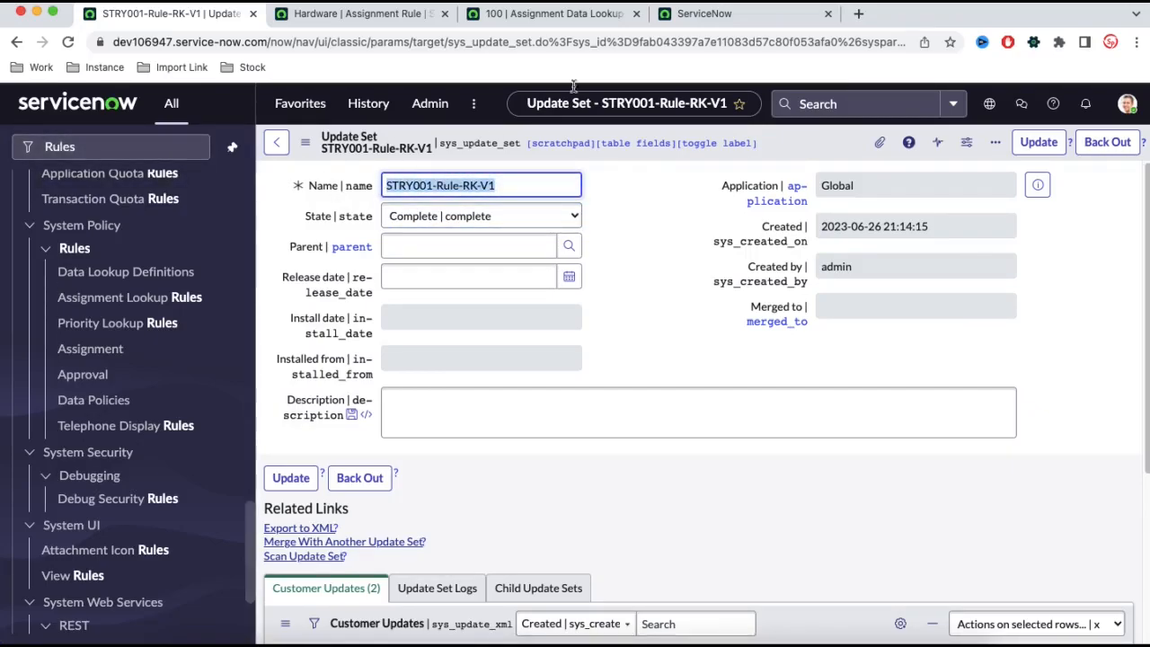
# Step: Bring up the test instance, then add the line "TEST - Pull Update Set" to the CotEditor notes after a blank line
pyautogui.click(703, 14)
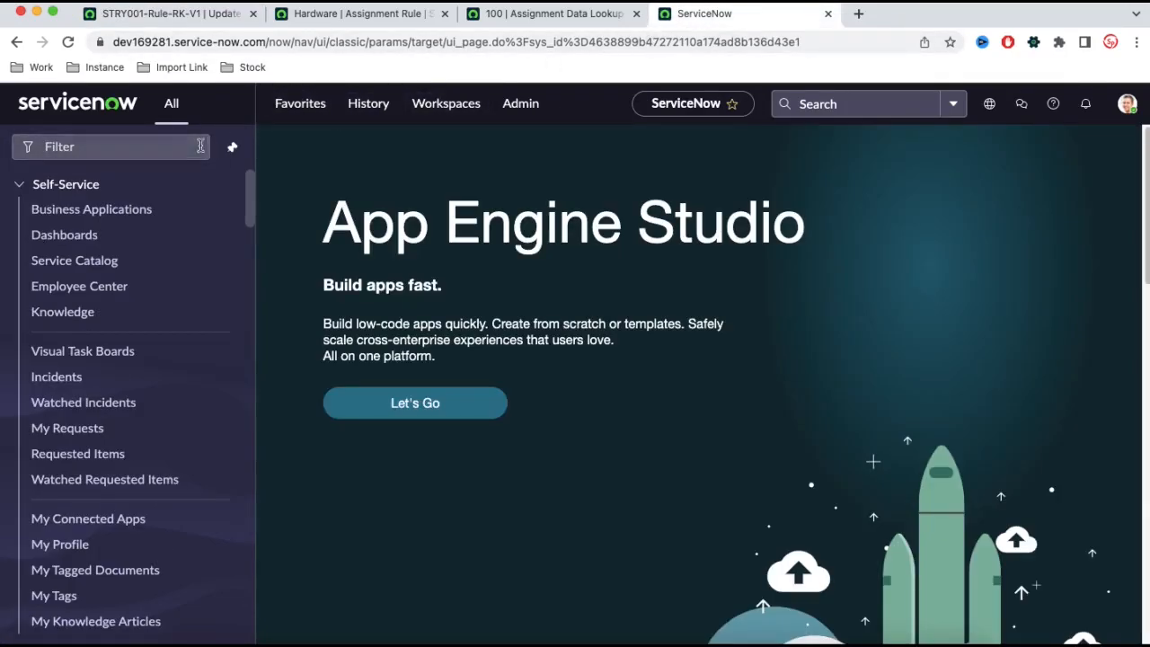
pyautogui.press('super+Tab')
pyautogui.press('Return')
pyautogui.press('Return')
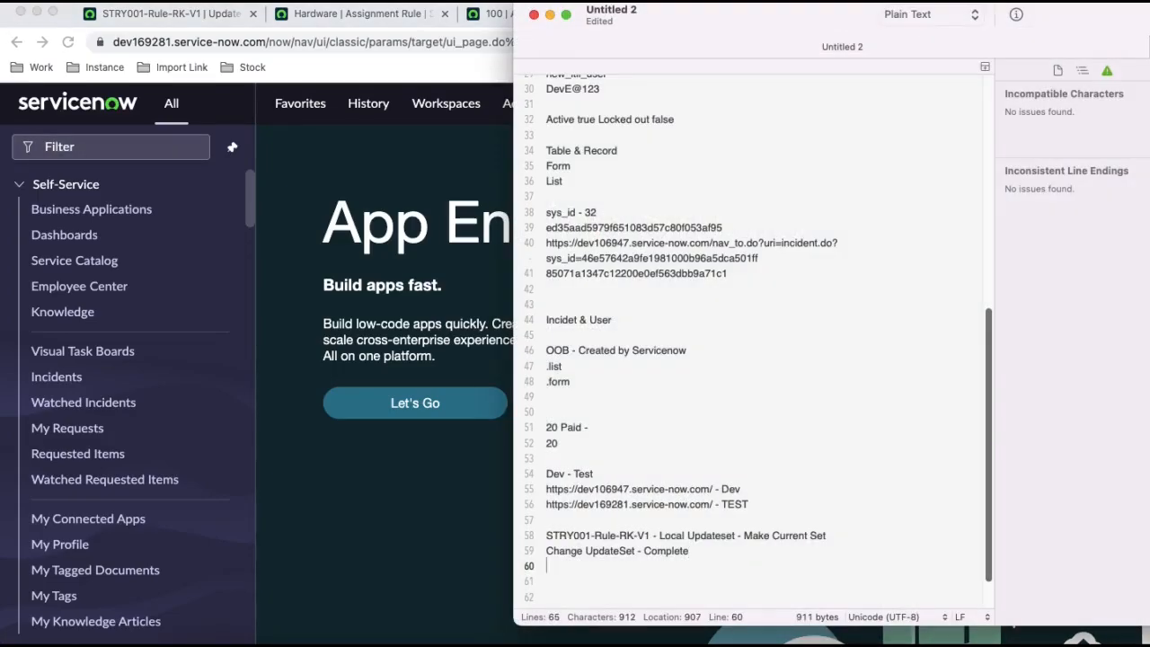
pyautogui.write('TEST - Pull Update Set')
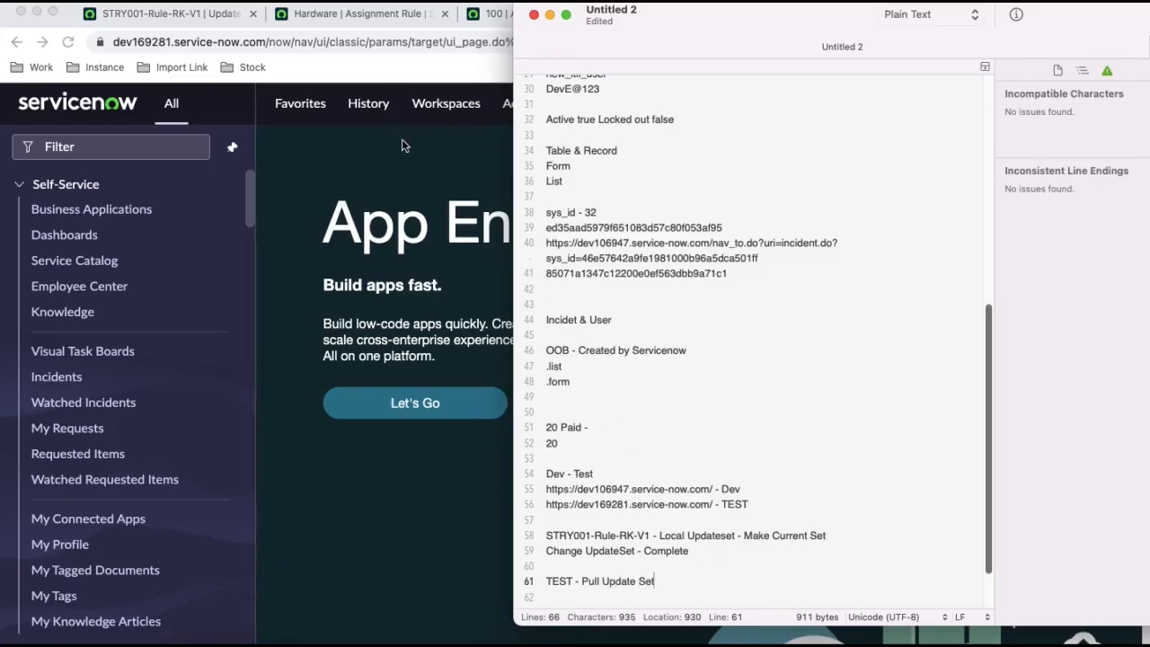
pyautogui.press('Return')
# Step: Find the update set modules on the test instance and open the Update Sources list
pyautogui.click(158, 145)
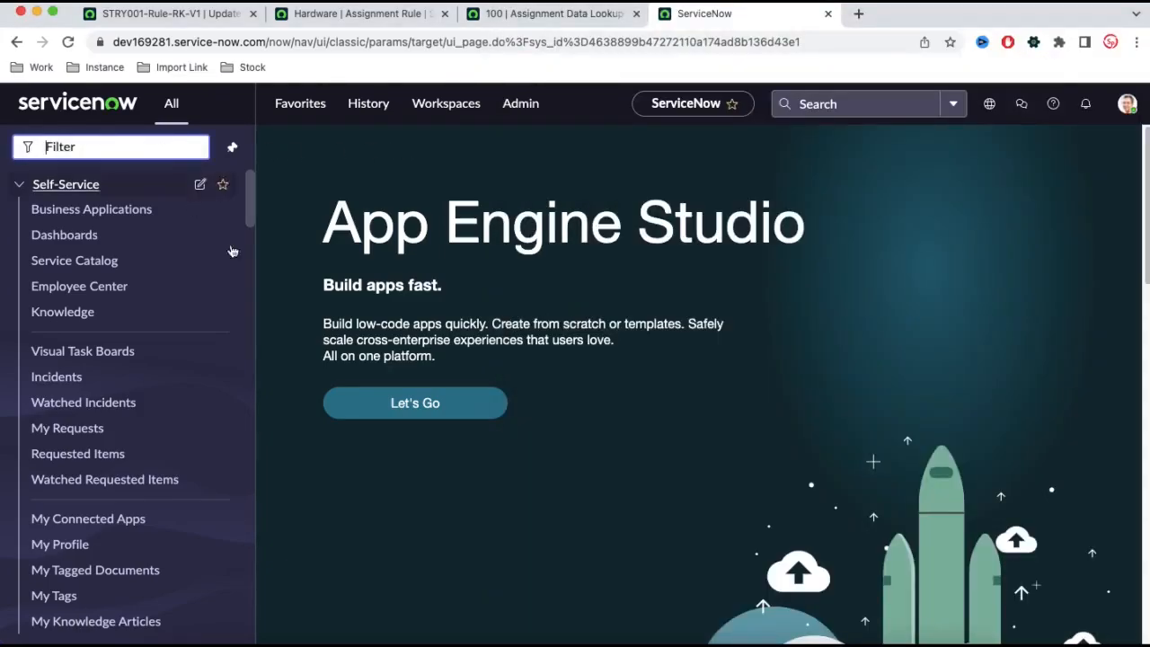
pyautogui.write('update')
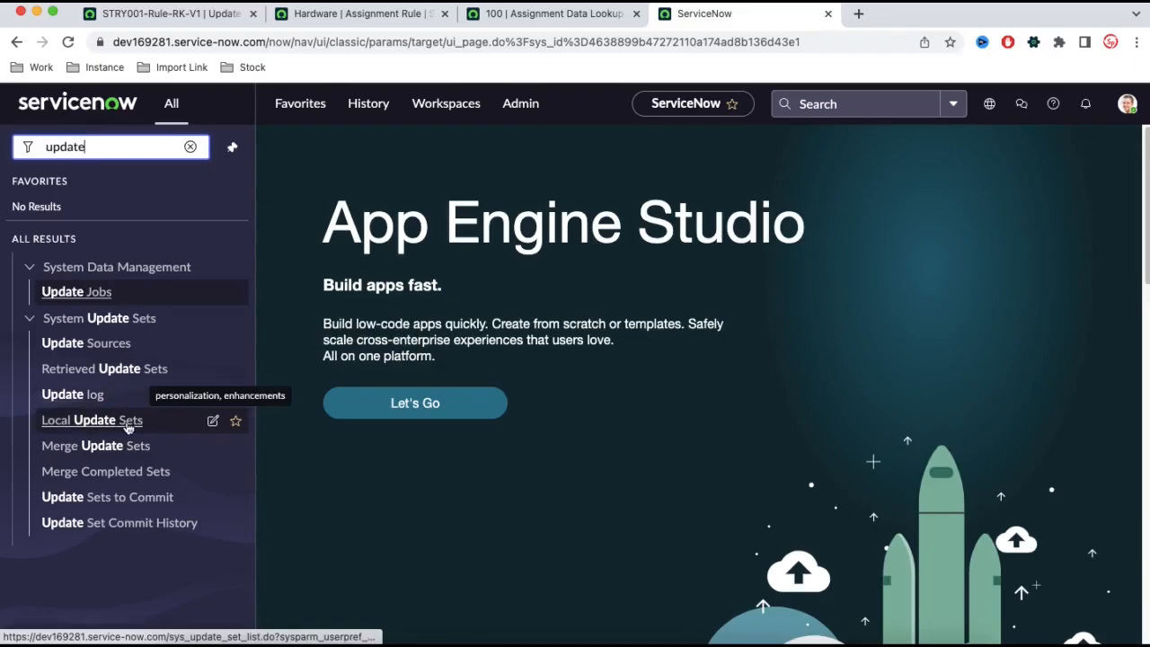
pyautogui.click(109, 350)
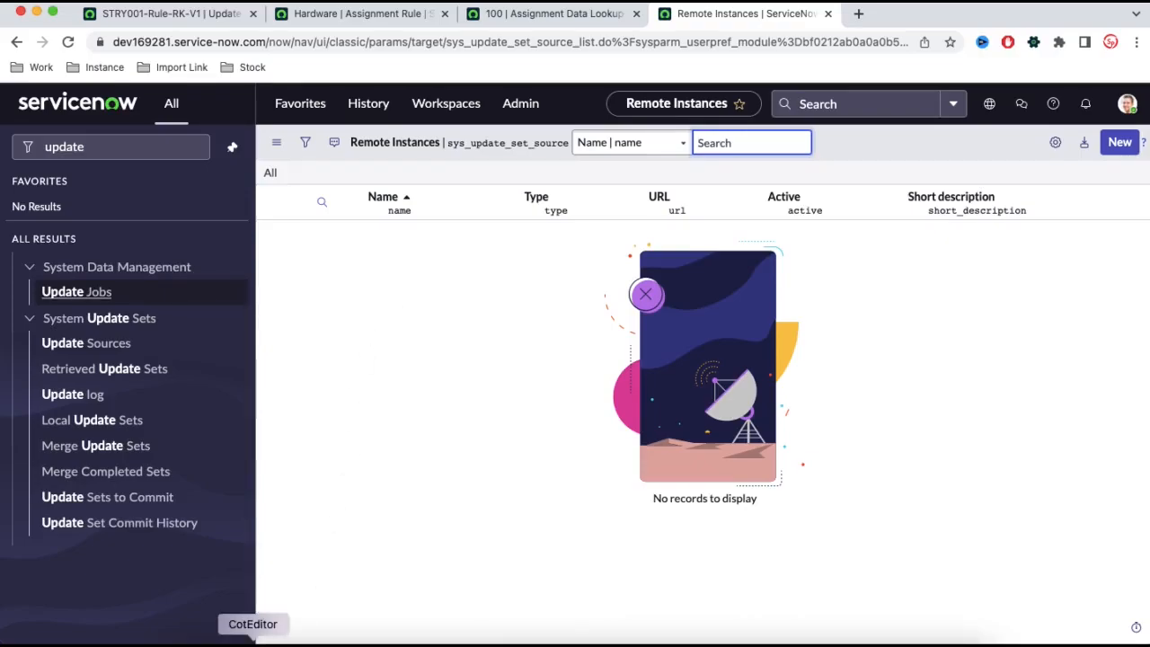
# Step: Add the line "Update Source - DEV" to the CotEditor notes and highlight the dev instance's URL line
pyautogui.click(253, 639)
pyautogui.write('Update')
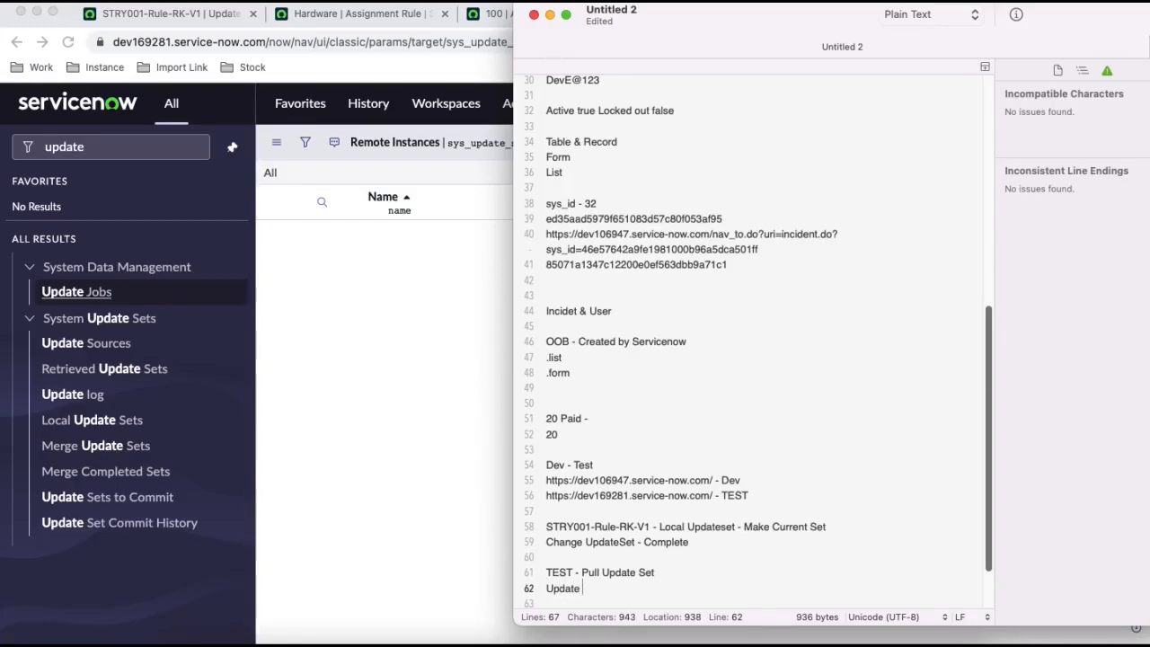
pyautogui.write(' Source - DEV')
pyautogui.doubleClick(676, 479)
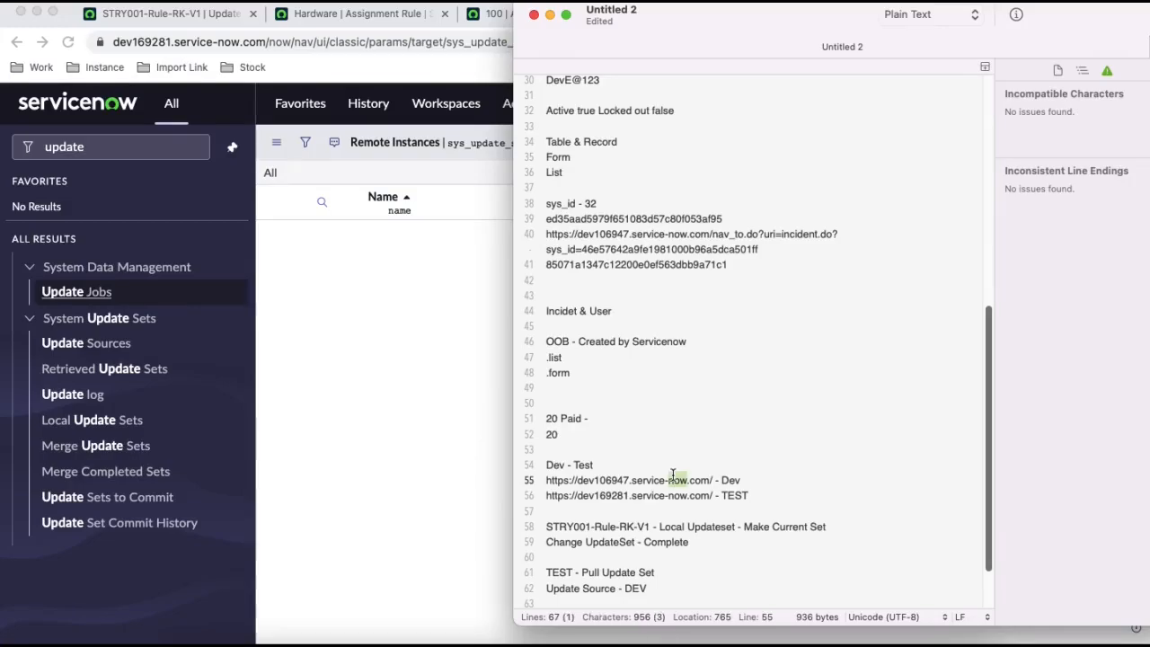
pyautogui.moveTo(742, 480); pyautogui.dragTo(526, 480)
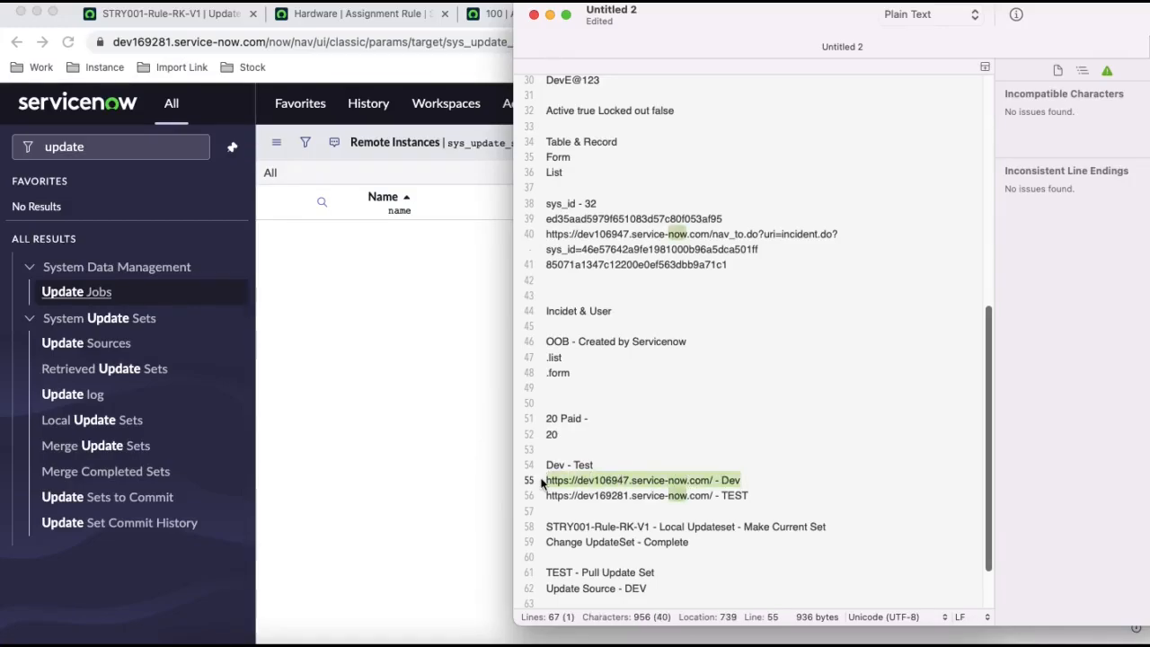
# Step: Start a new Remote Instance record on the test instance and name it DEV
pyautogui.click(414, 456)
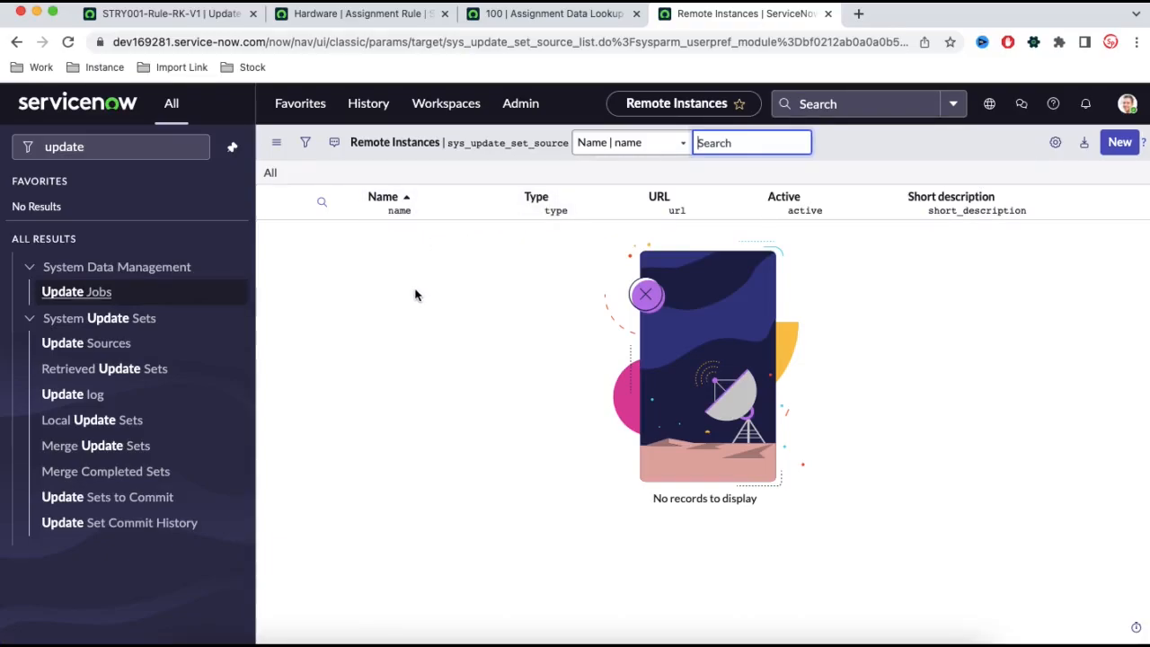
pyautogui.click(1112, 149)
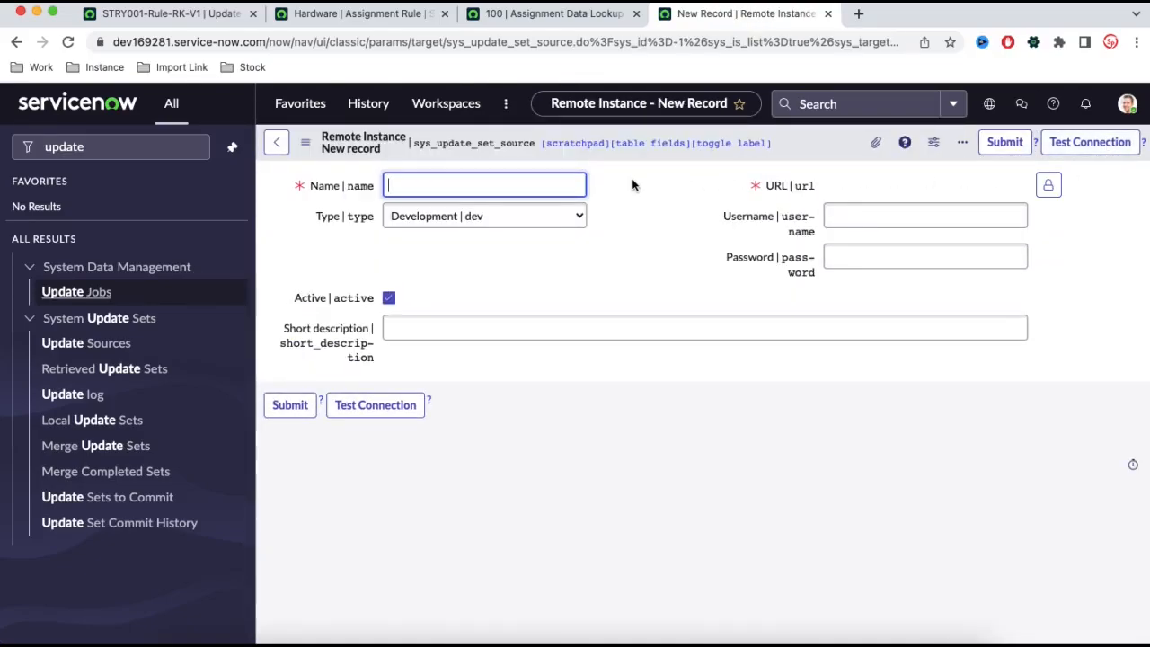
pyautogui.write('DEV')
pyautogui.click(1048, 186)
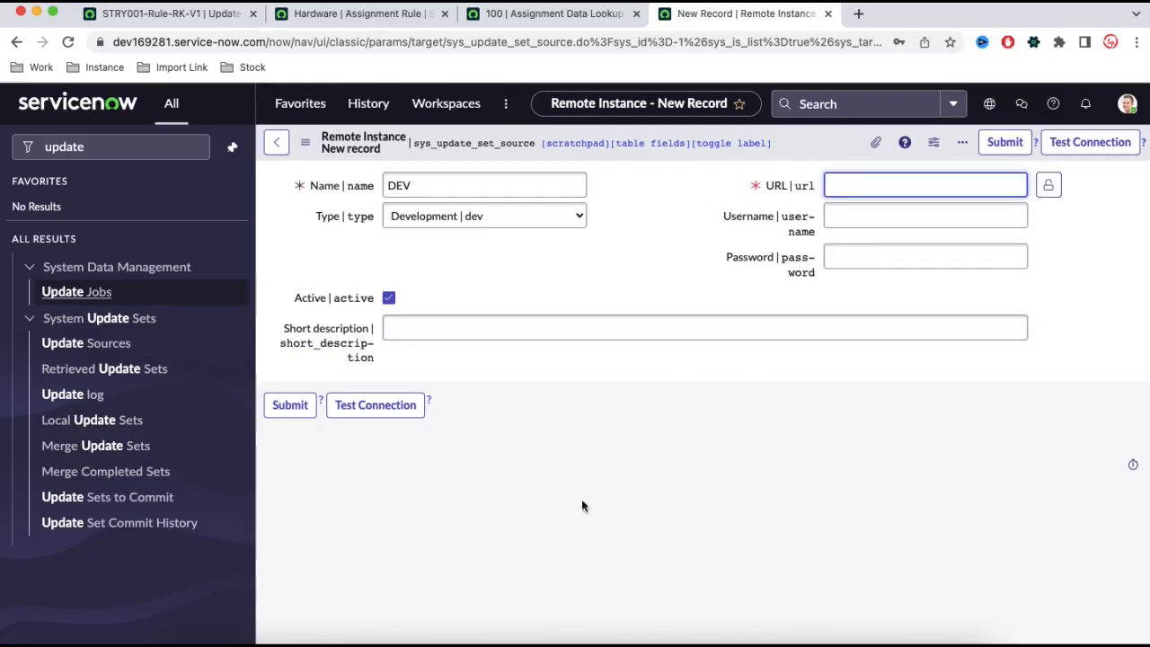
pyautogui.click(292, 640)
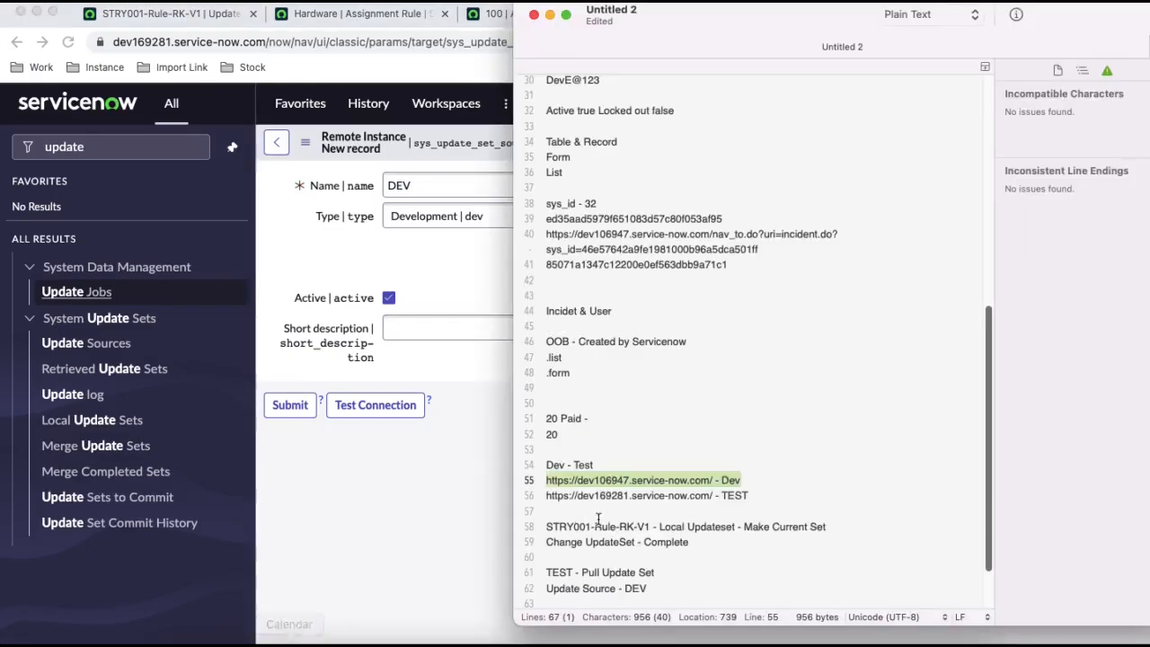
pyautogui.click(750, 478)
pyautogui.moveTo(717, 479); pyautogui.dragTo(543, 479)
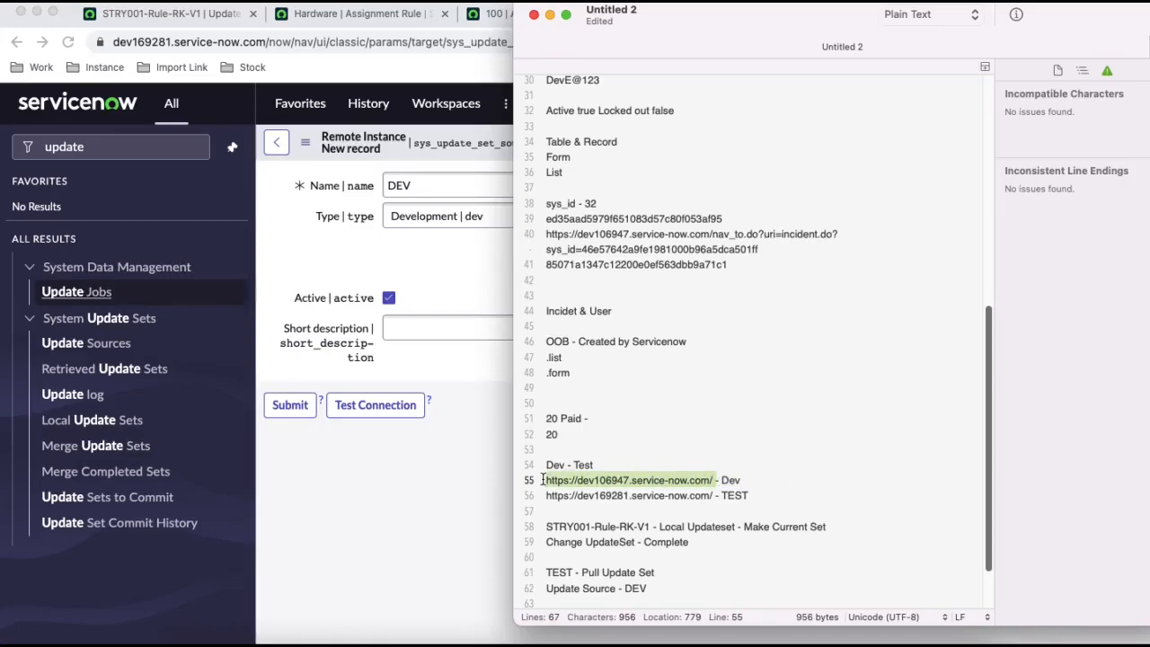
pyautogui.press('super+c')
pyautogui.press('super+Tab')
pyautogui.press('super+v')
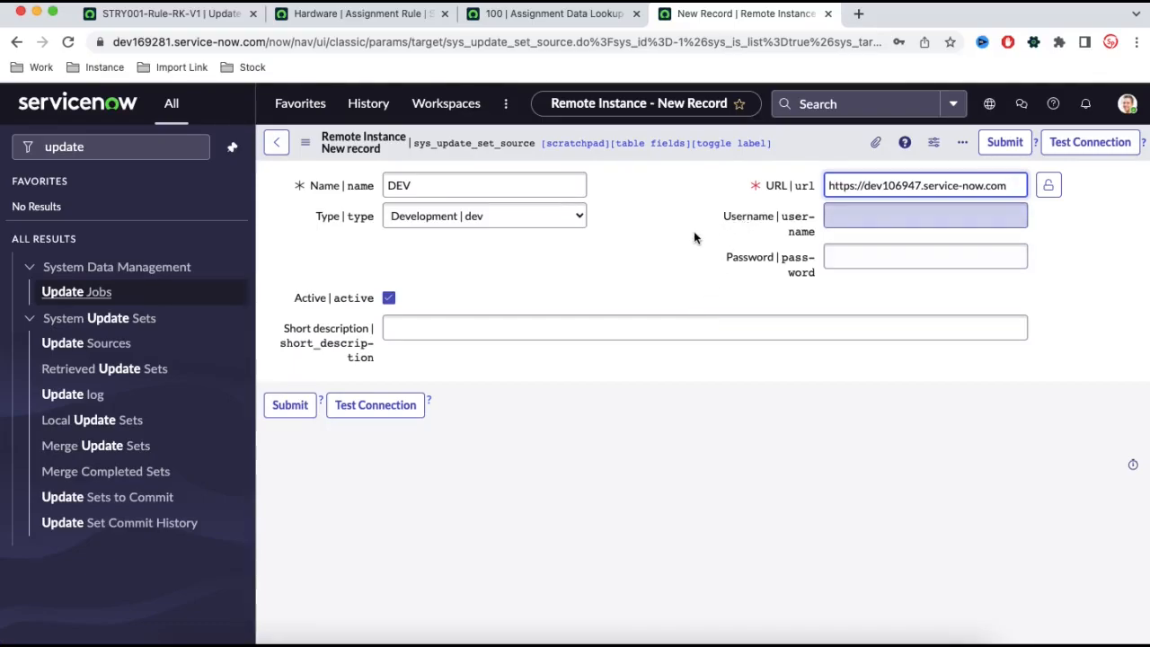
# Step: Enter "Pull From DEV" as the remote instance's short description
pyautogui.click(587, 326)
pyautogui.write('Pu')
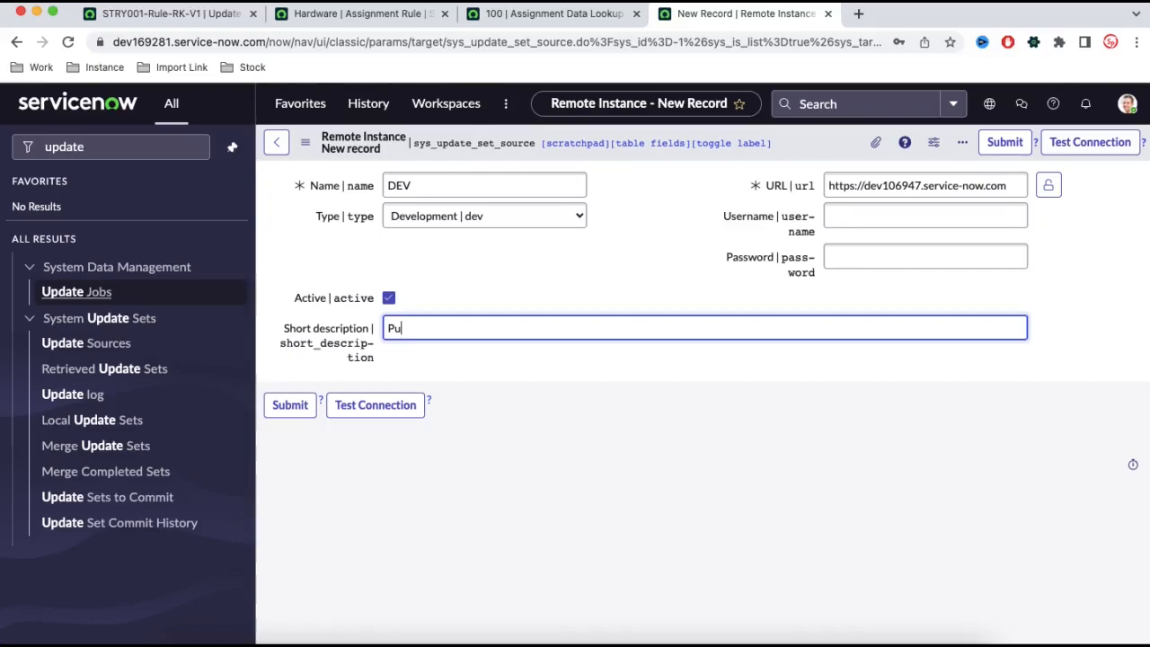
pyautogui.write('ll From DE')
pyautogui.click(629, 287)
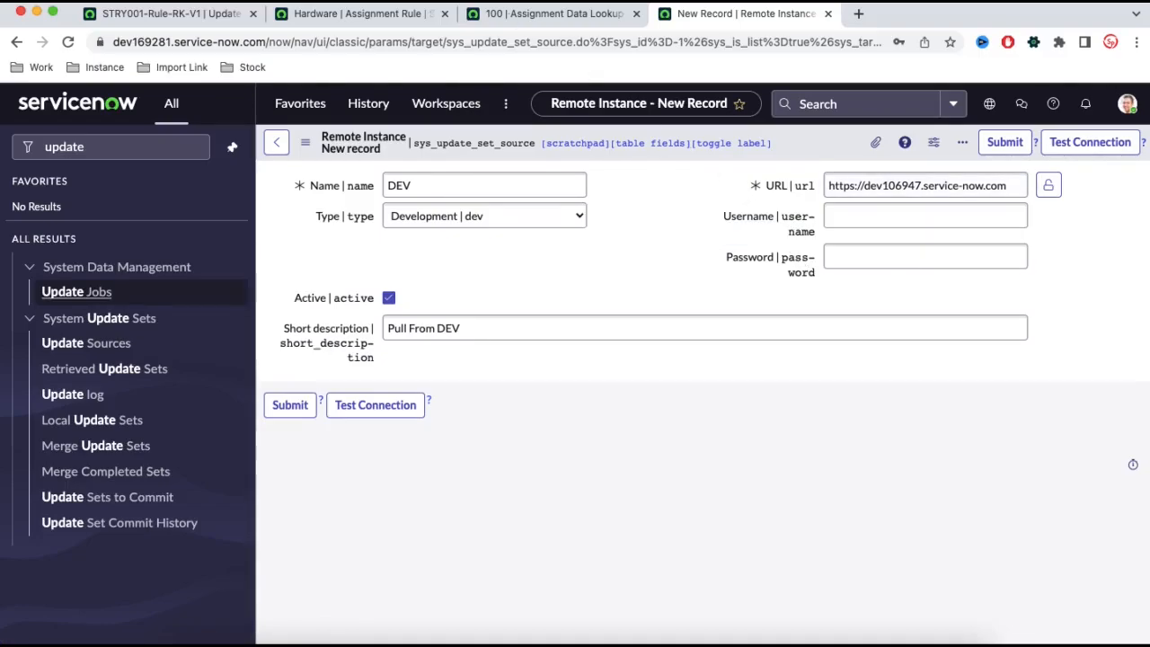
# Step: On the dev instance, open the admin2 user record from the sys_user list sorted by Updated
pyautogui.click(175, 14)
pyautogui.click(130, 143)
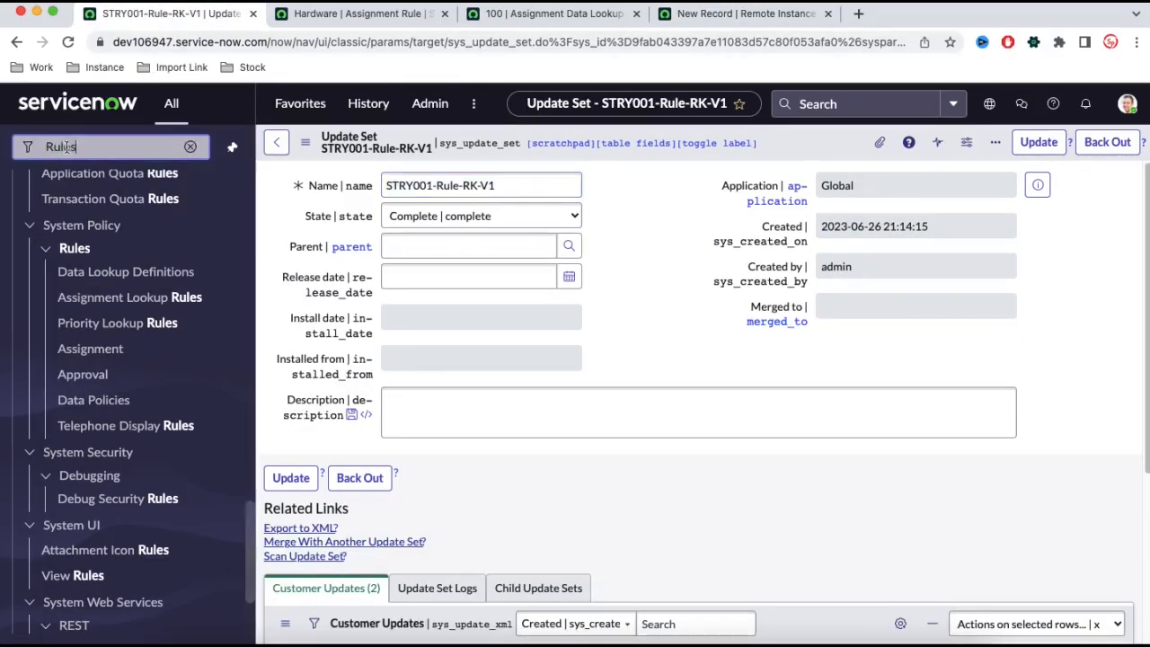
pyautogui.write('sys_user.LIST')
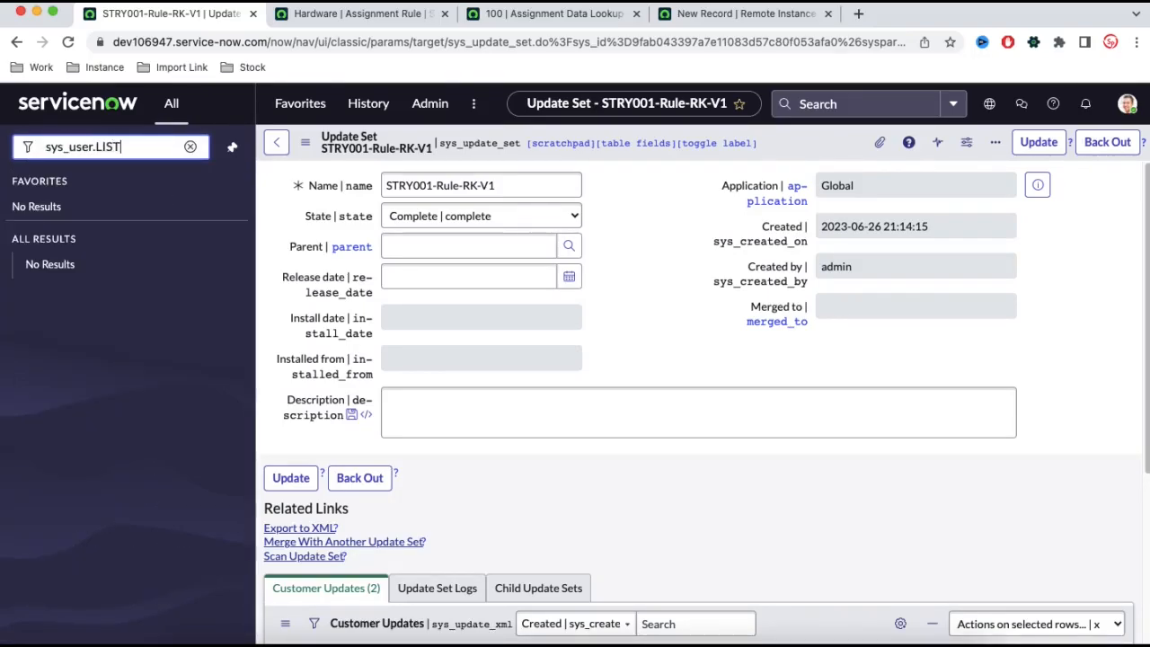
pyautogui.press('Return')
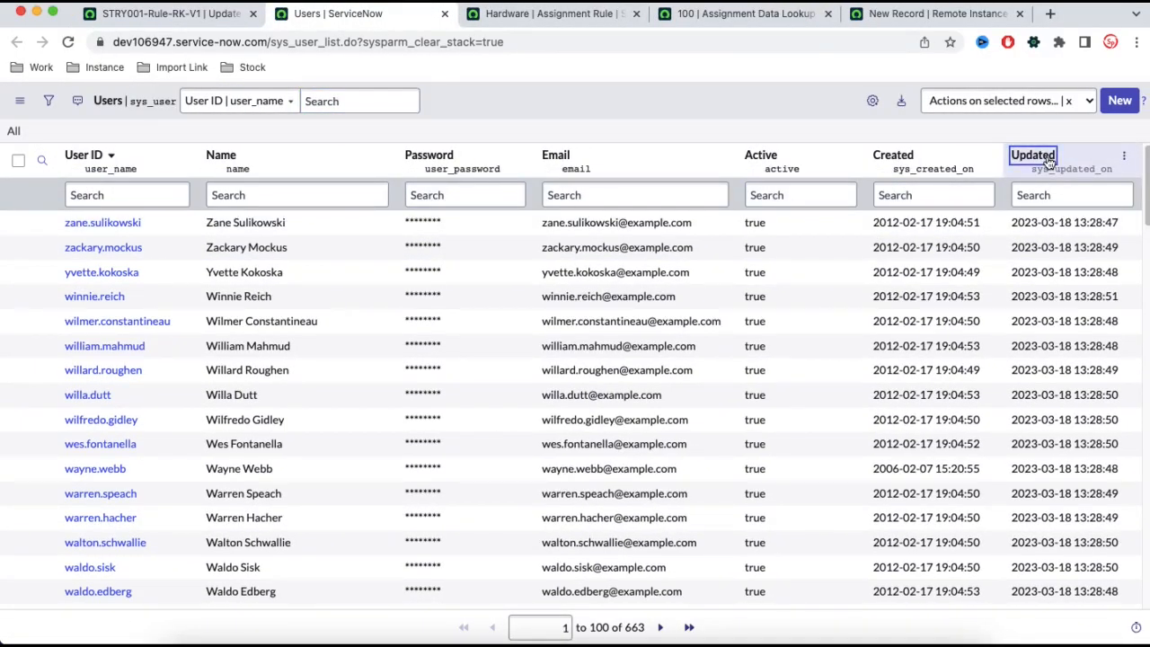
pyautogui.click(1047, 160)
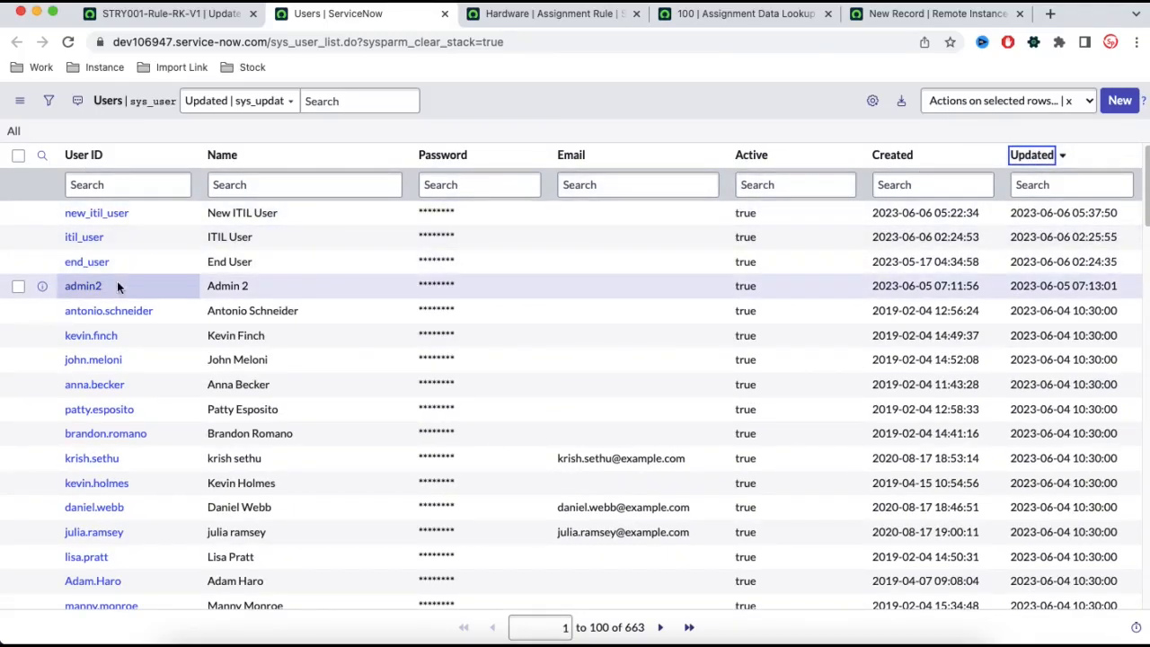
pyautogui.click(90, 287)
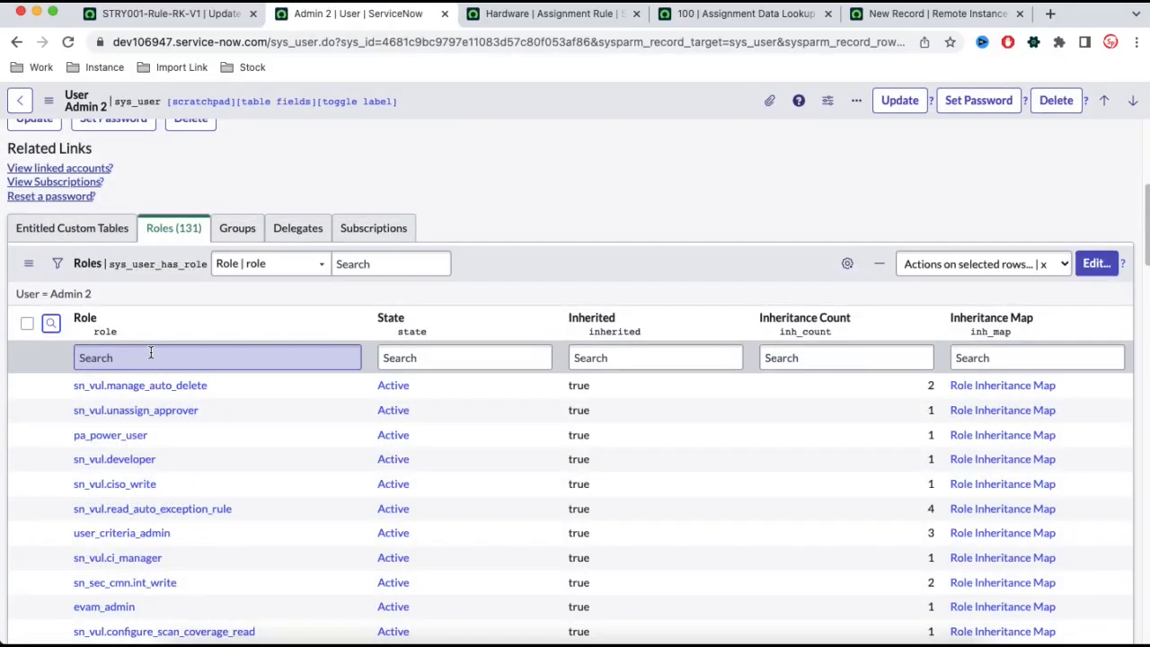
# Step: Search the Admin 2 user's roles for admin and review the user's details
pyautogui.click(151, 355)
pyautogui.write('a')
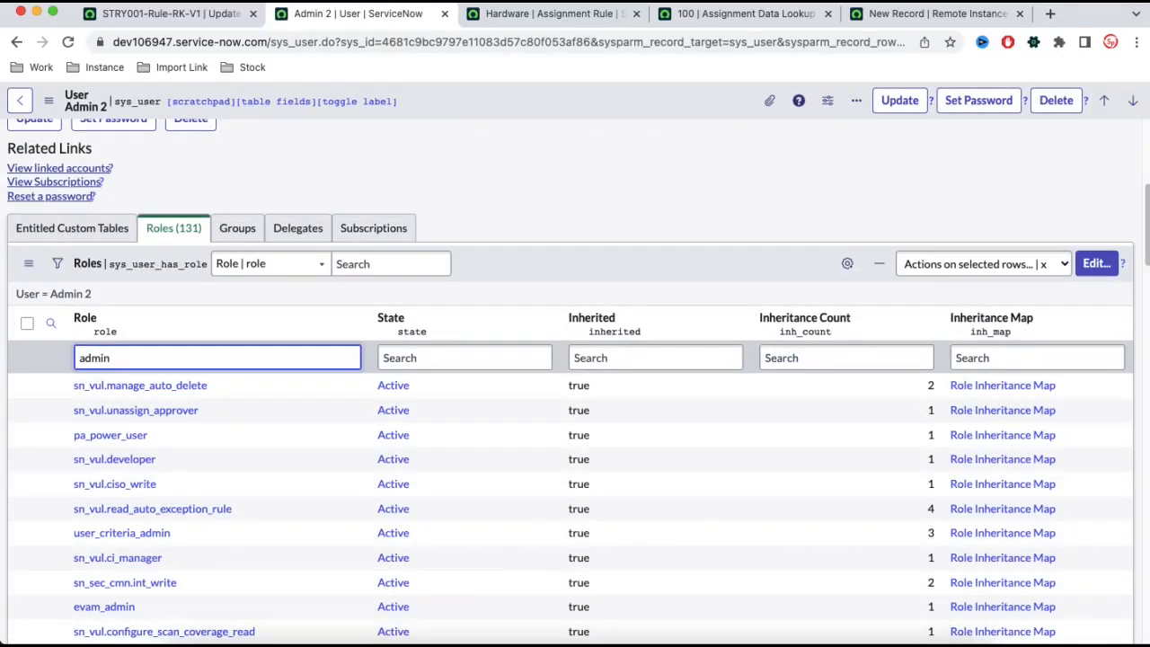
pyautogui.write('dmin')
pyautogui.press('Return')
pyautogui.scroll(3, 465, 399)
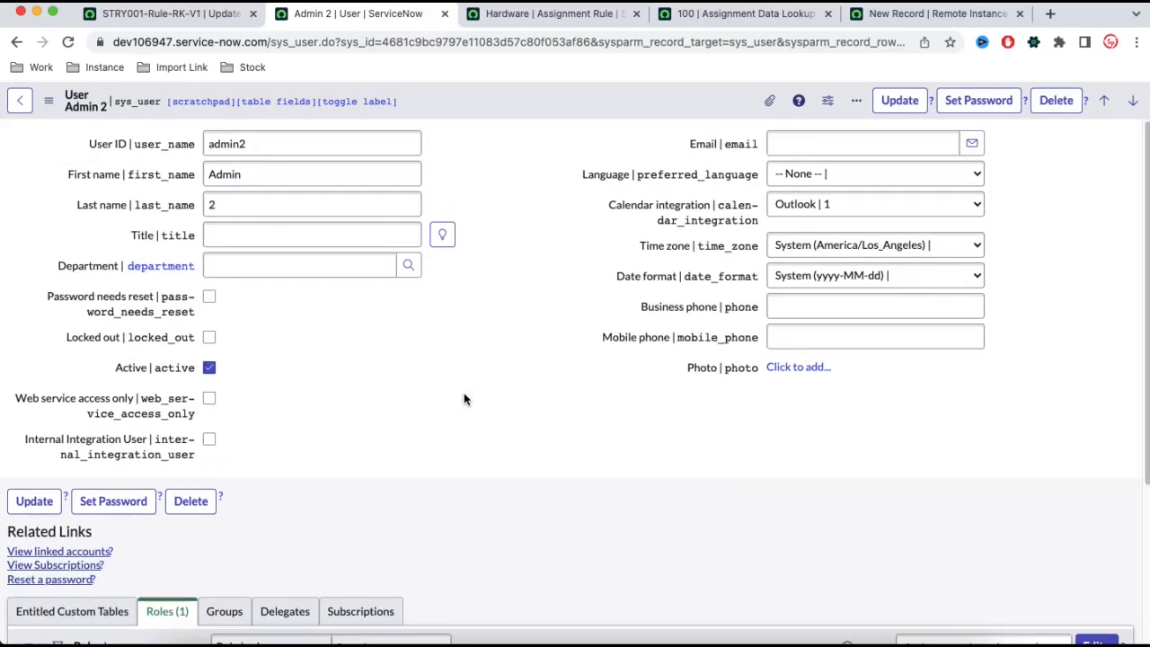
# Step: On the test instance's new Remote Instance record, enter the username admin2 and fill in the account password
pyautogui.click(898, 15)
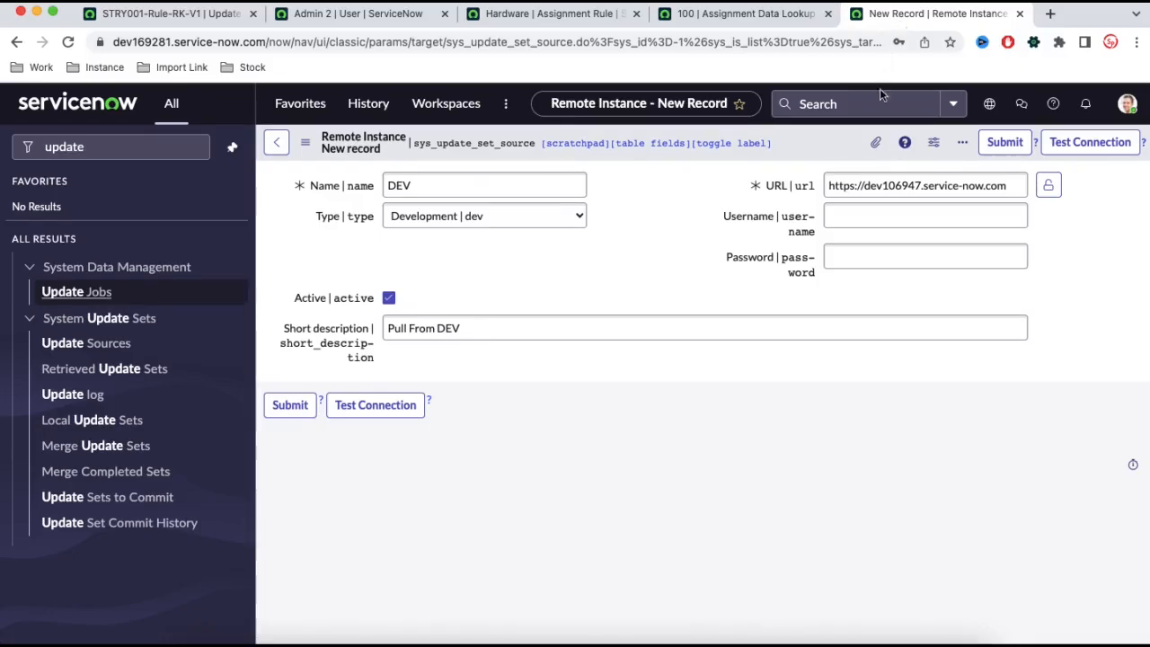
pyautogui.click(898, 215)
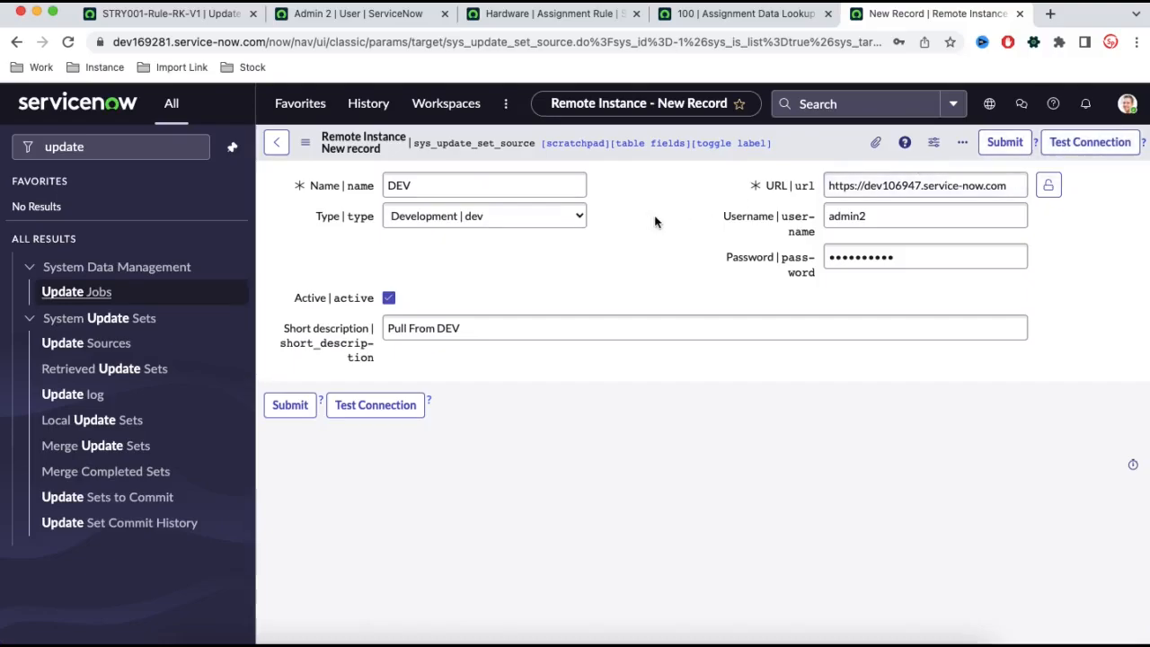
pyautogui.click(159, 16)
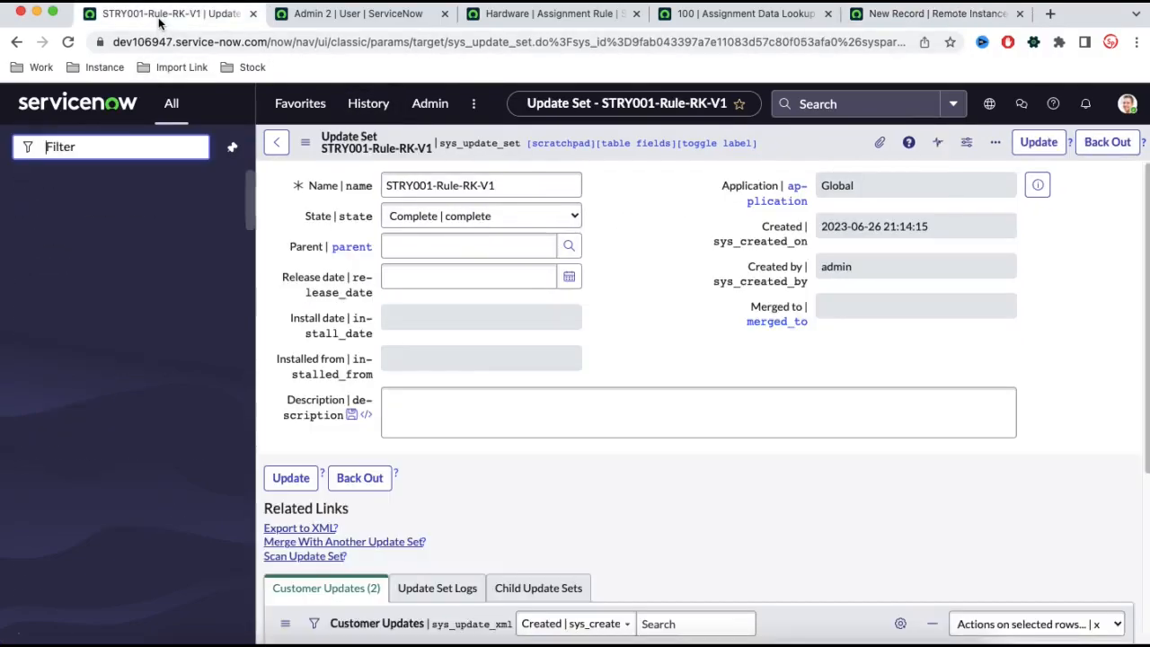
pyautogui.click(867, 16)
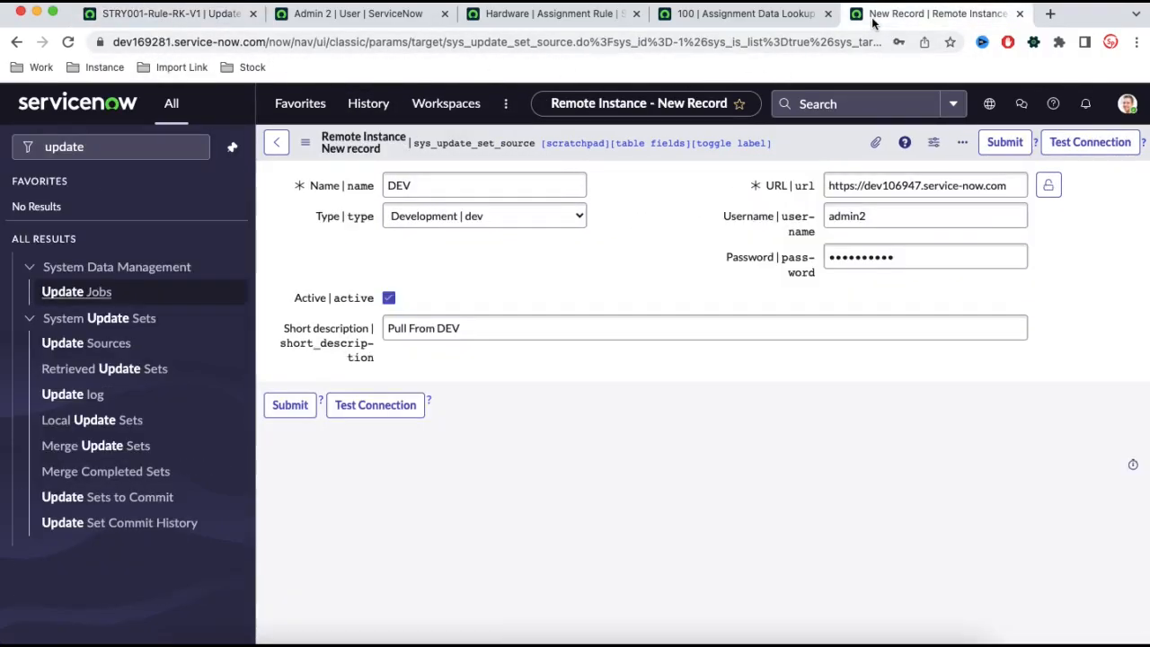
# Step: Test the remote instance's connection to the dev instance, checking the credentials and retesting if authentication is rejected
pyautogui.click(1085, 145)
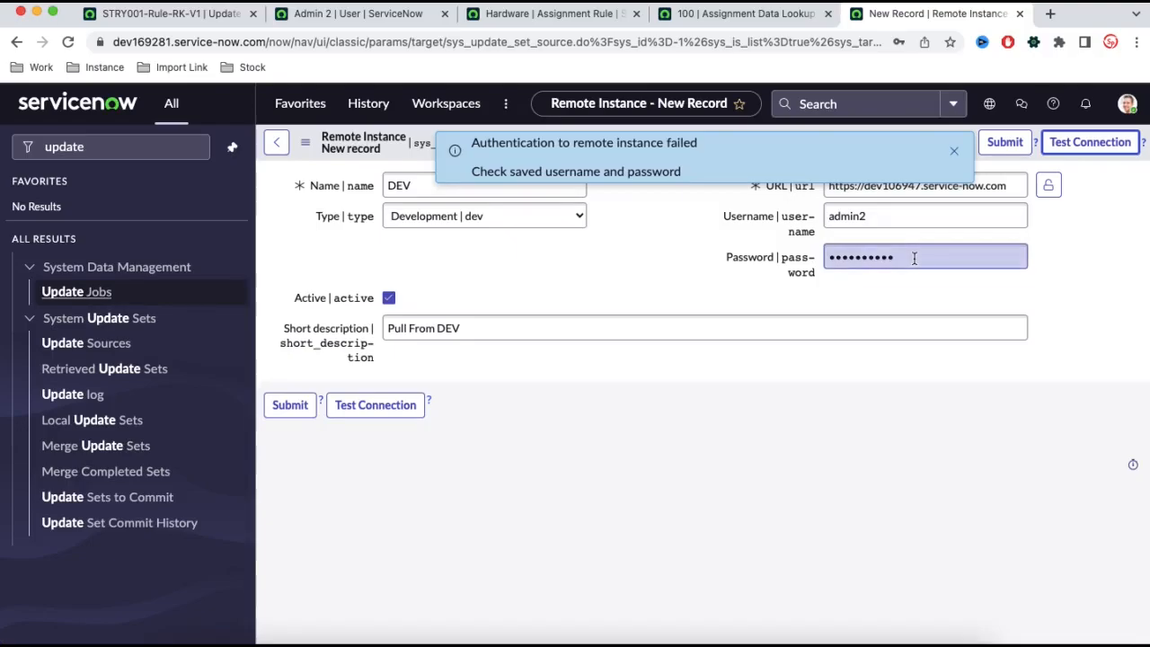
pyautogui.click(1061, 147)
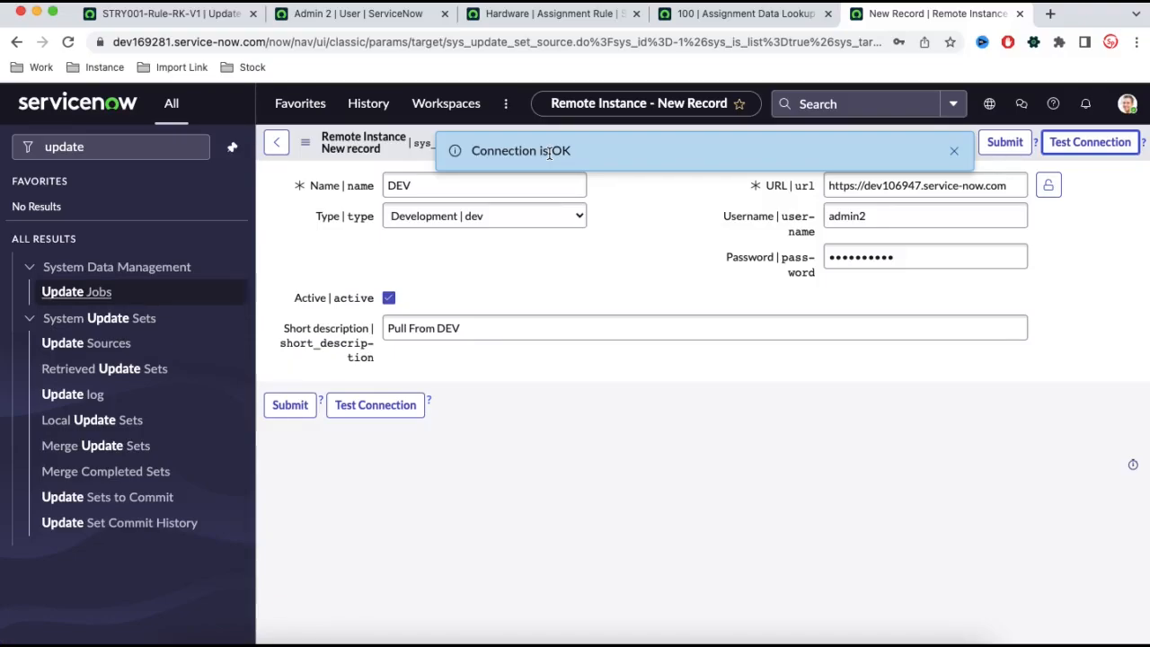
pyautogui.click(945, 153)
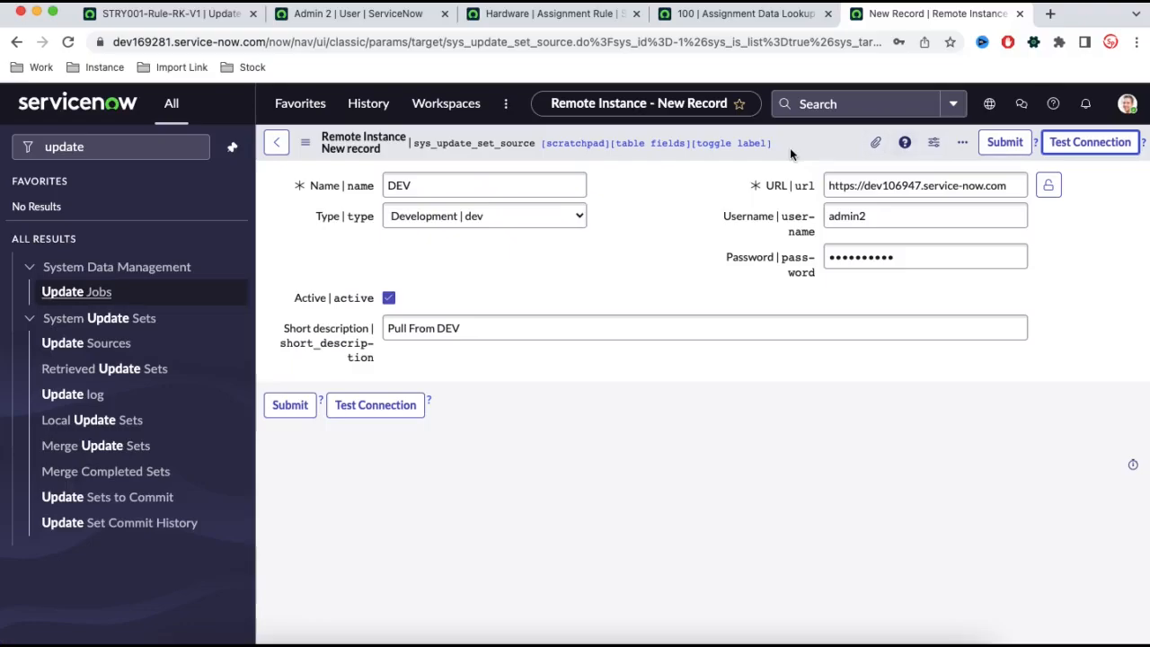
# Step: Save the DEV remote instance record and reopen it from the Update Sources list
pyautogui.rightClick(835, 151)
pyautogui.click(843, 160)
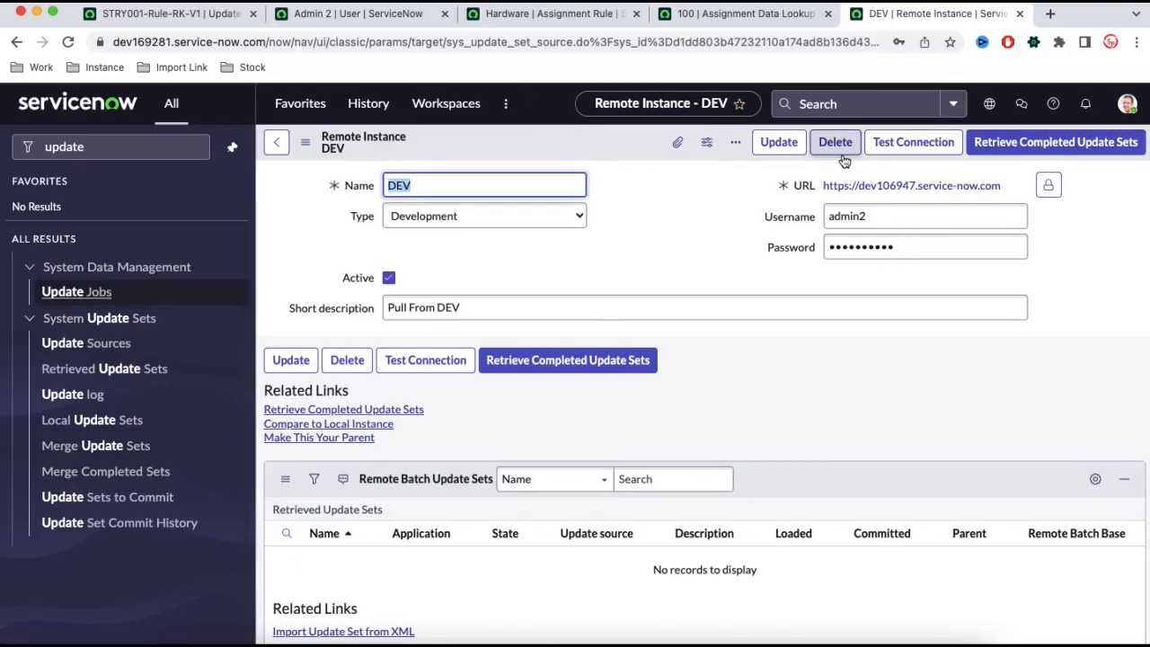
pyautogui.click(106, 348)
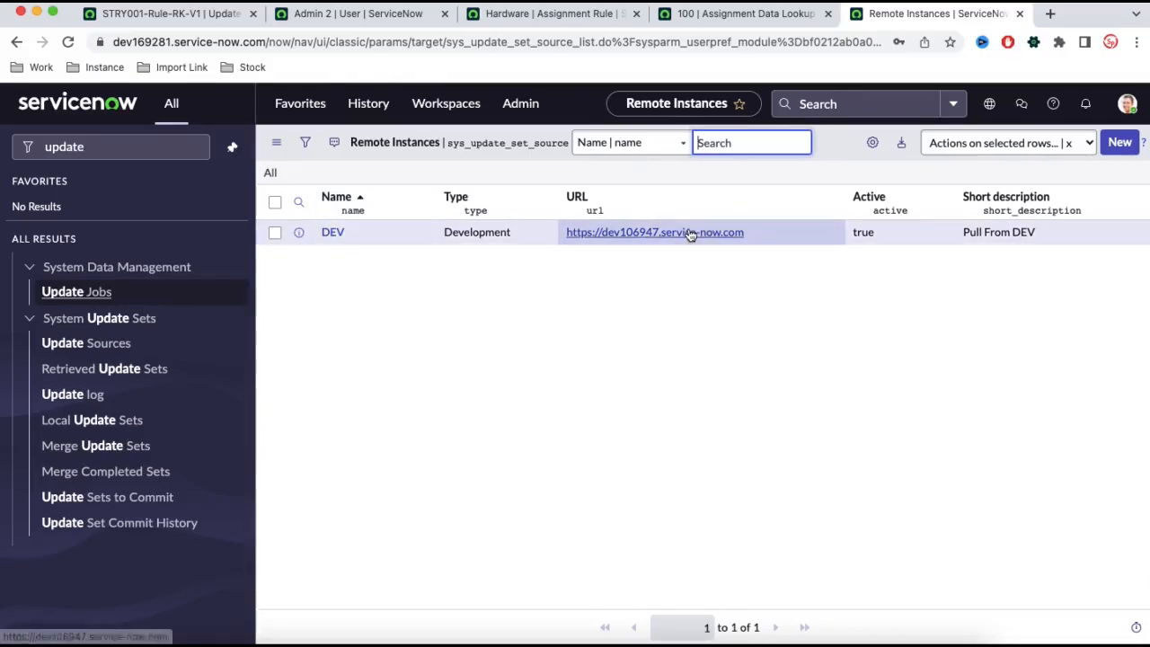
pyautogui.click(333, 233)
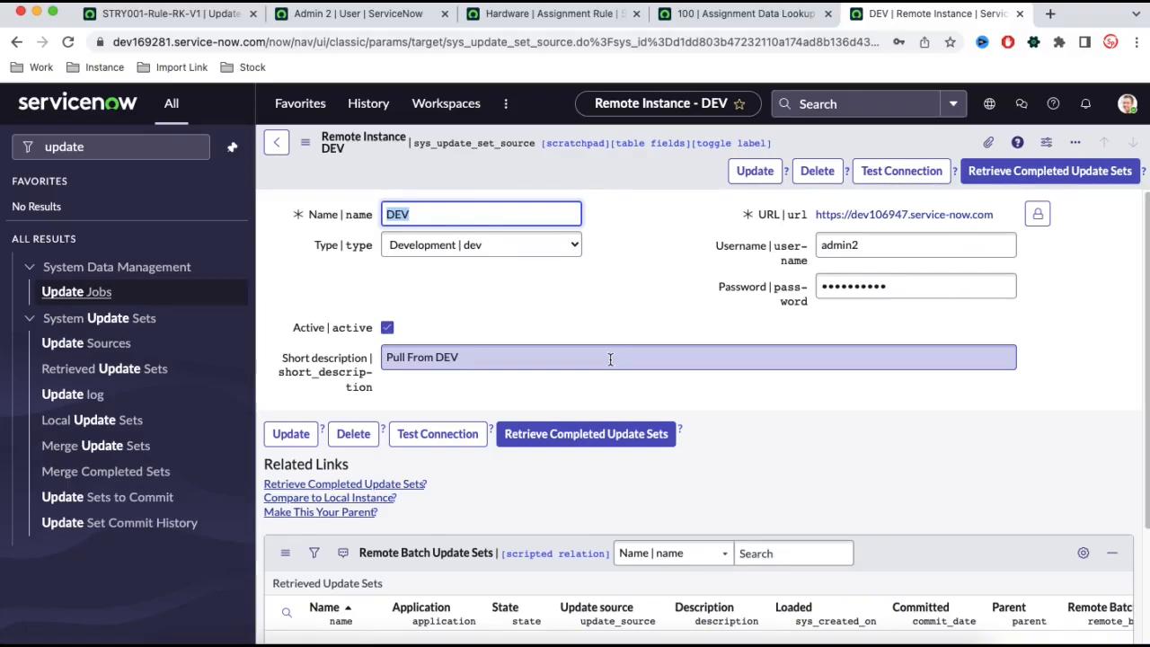
# Step: List the dev instance's local update sets with State = Complete and check the DEV record's retrieved update sets on the test instance
pyautogui.click(218, 16)
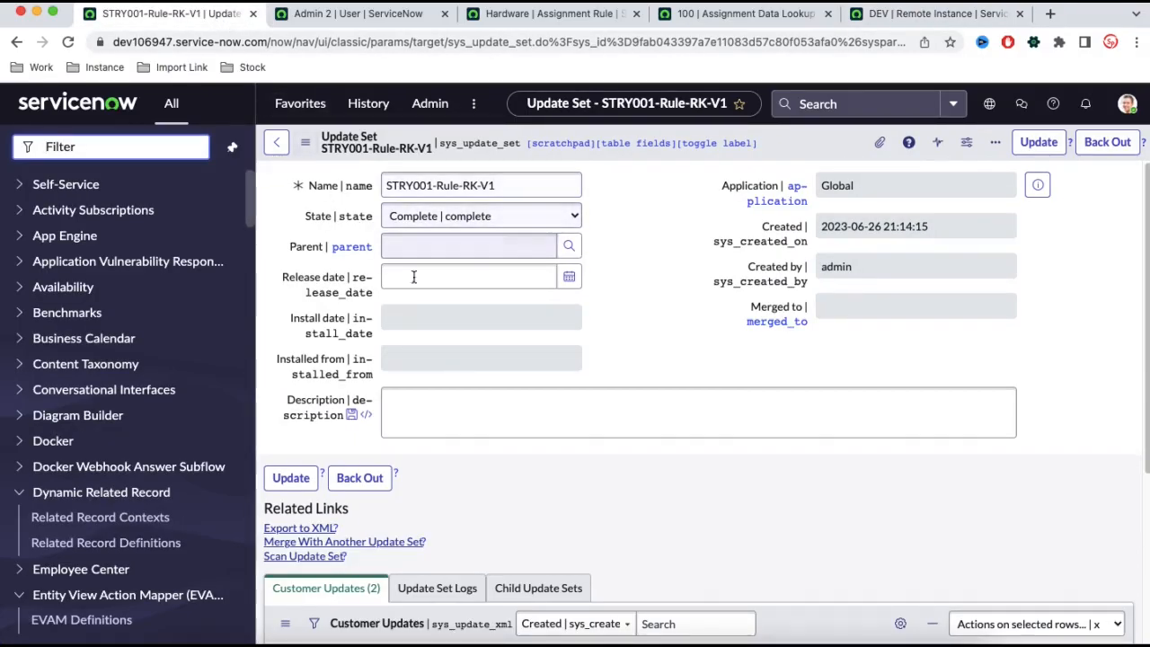
pyautogui.scroll(-4, 437, 300)
pyautogui.scroll(4, 426, 298)
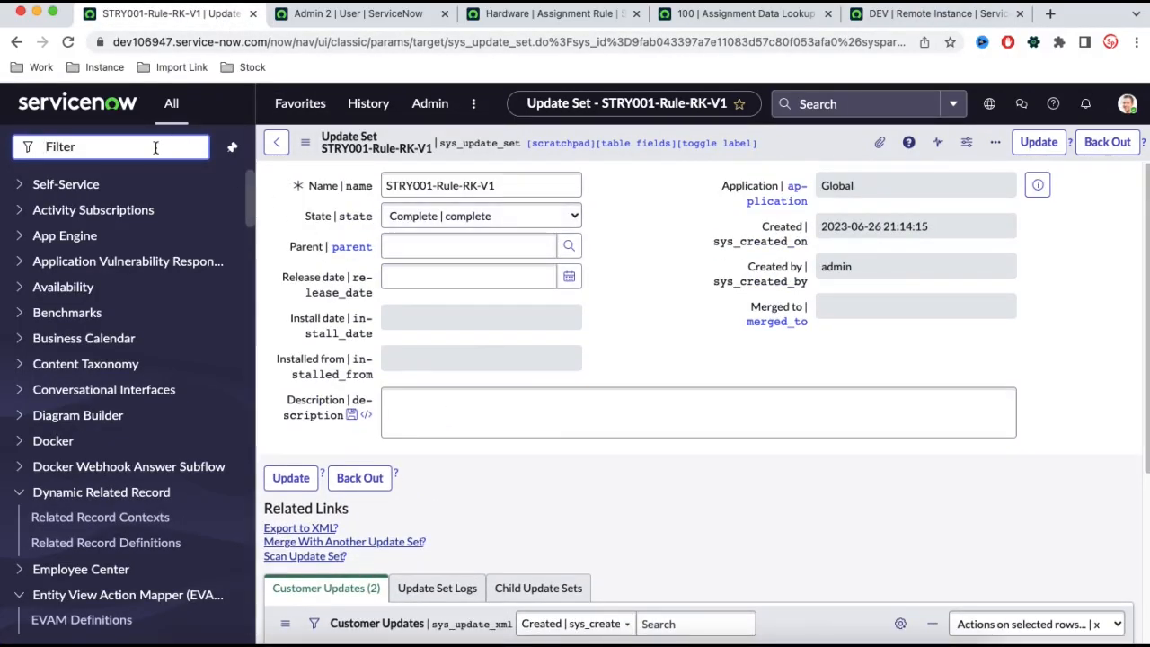
pyautogui.write('local')
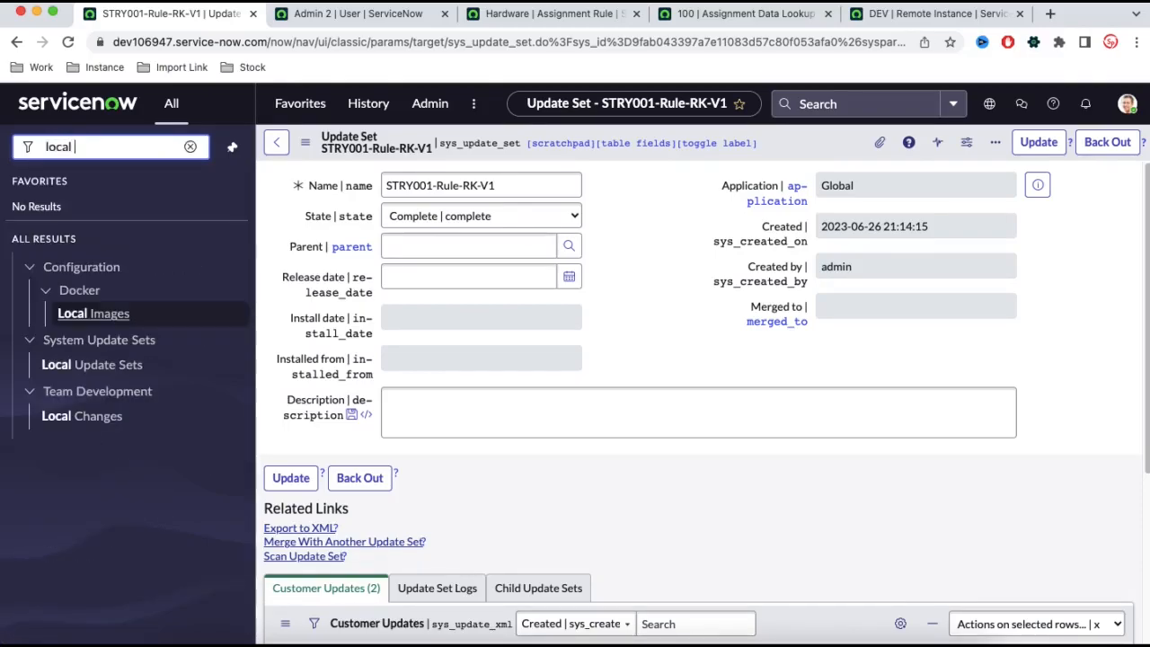
pyautogui.click(110, 366)
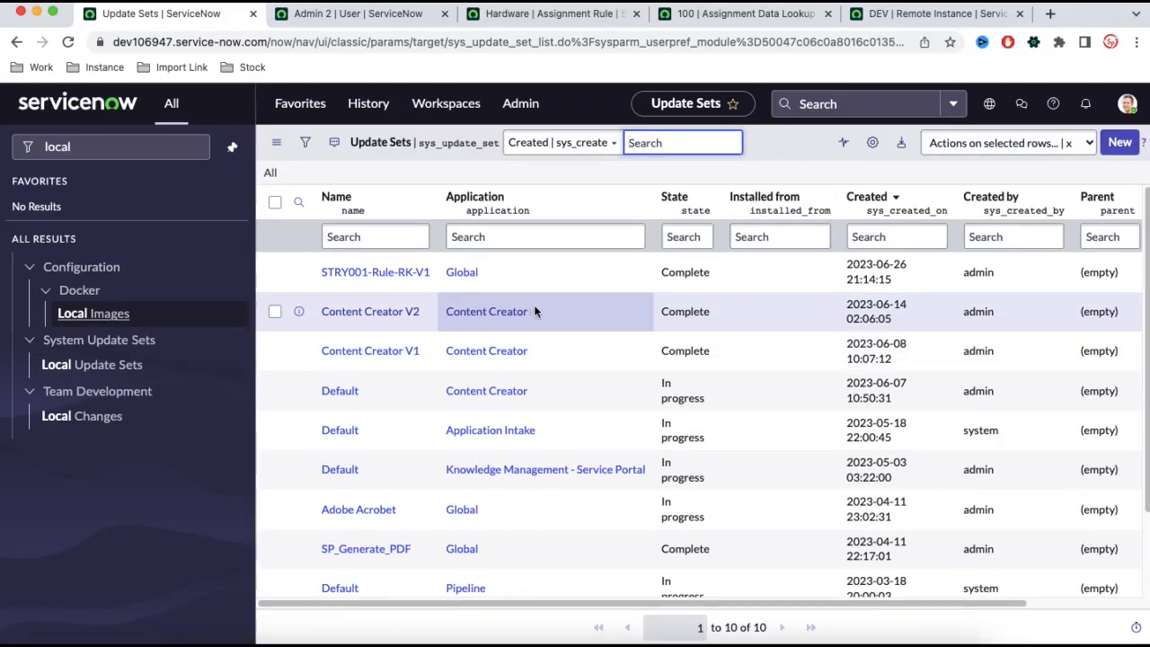
pyautogui.rightClick(690, 272)
pyautogui.click(697, 281)
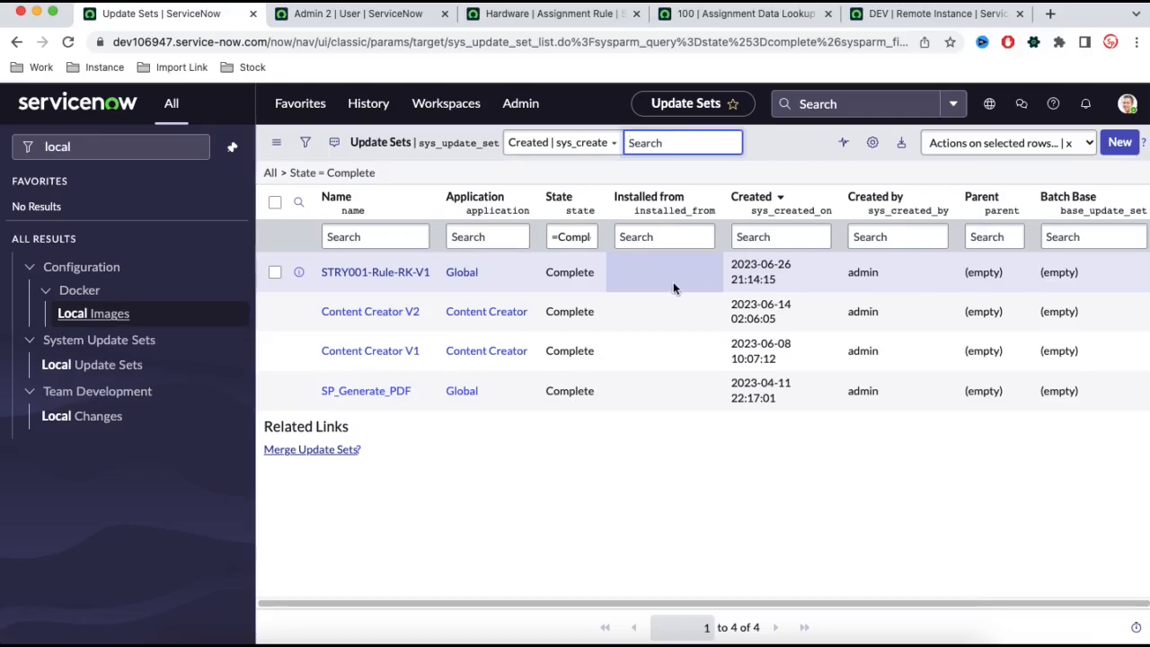
pyautogui.click(894, 18)
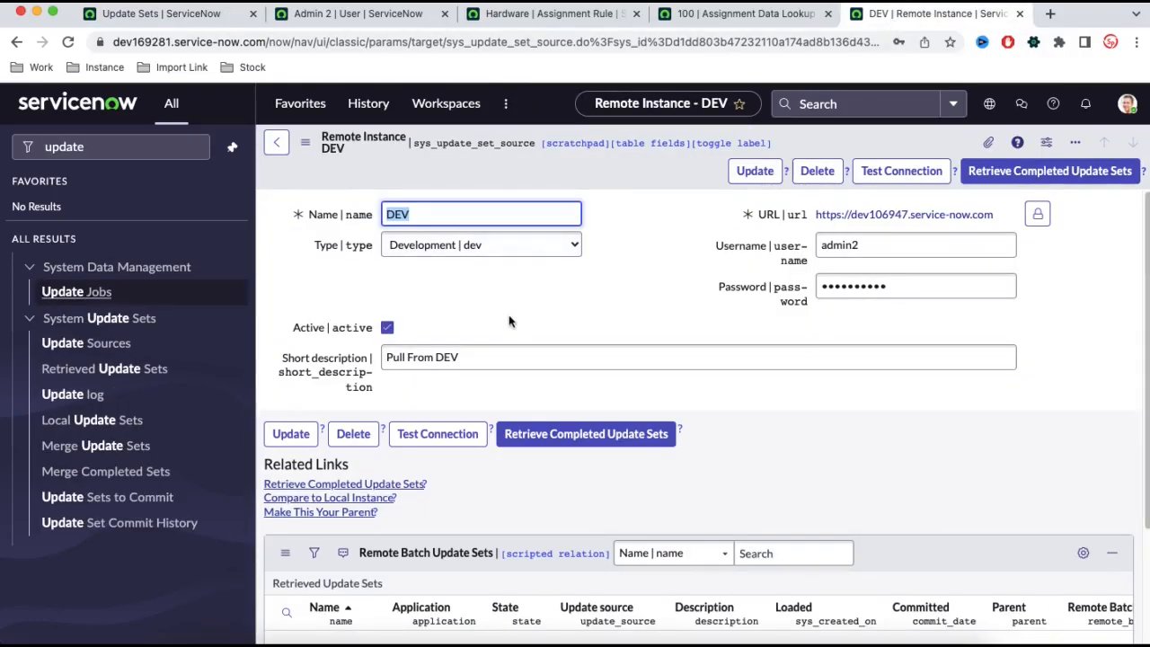
pyautogui.scroll(-3, 509, 319)
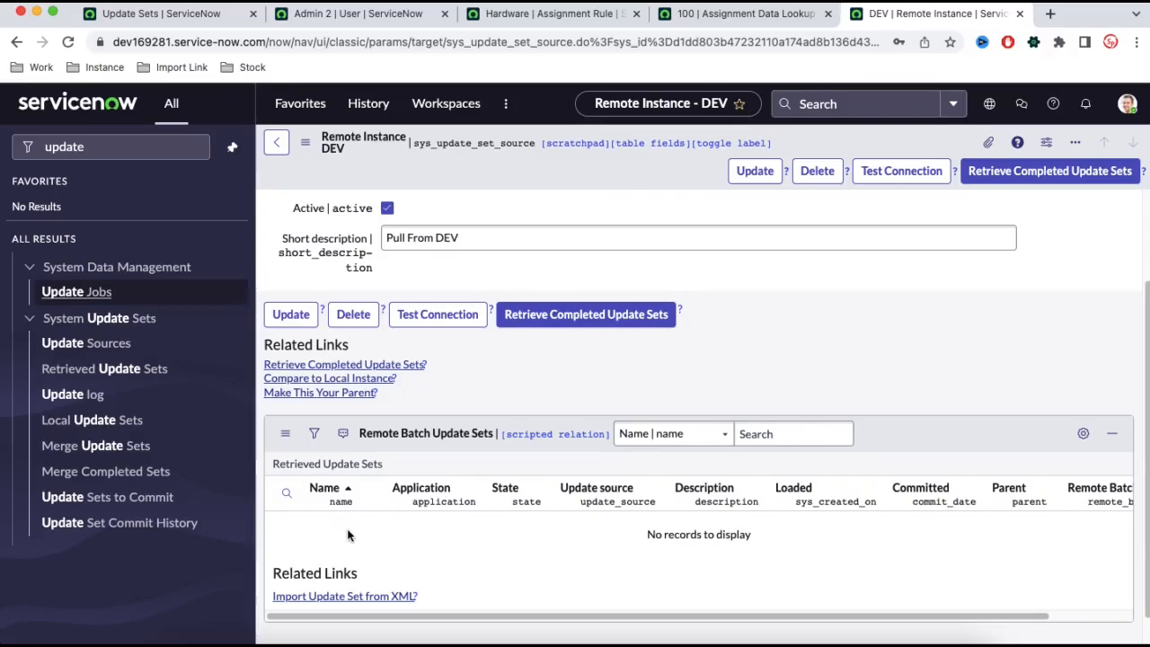
# Step: Compare the dev instance's In progress and Complete update sets by filtering the list on each state in turn
pyautogui.click(220, 14)
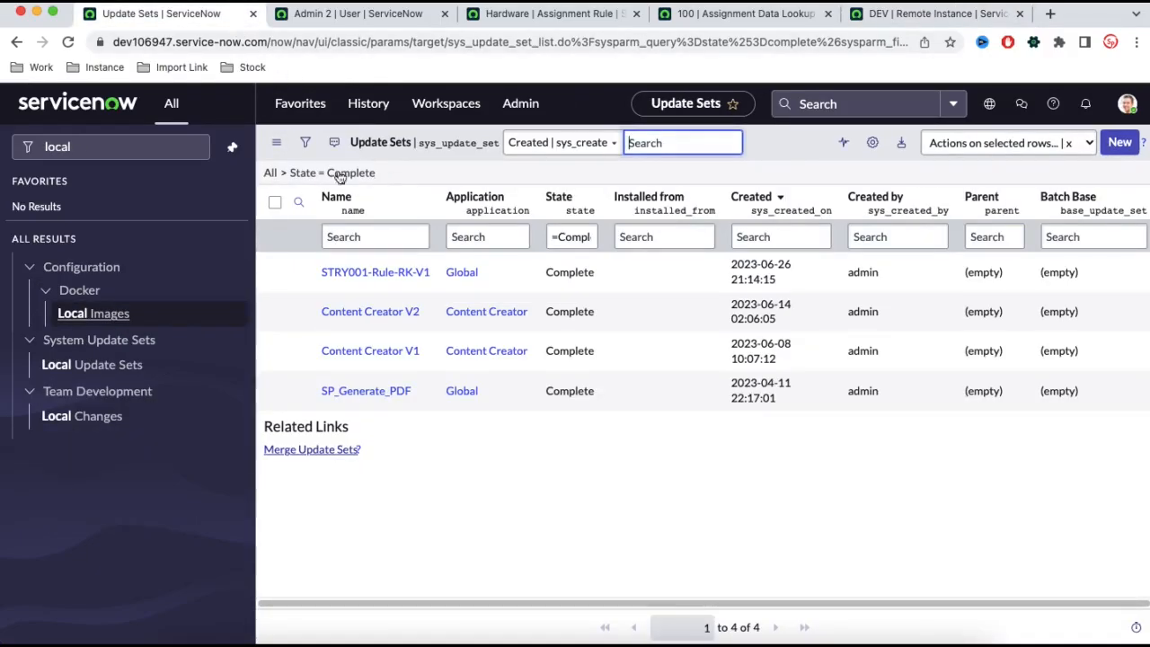
pyautogui.click(271, 172)
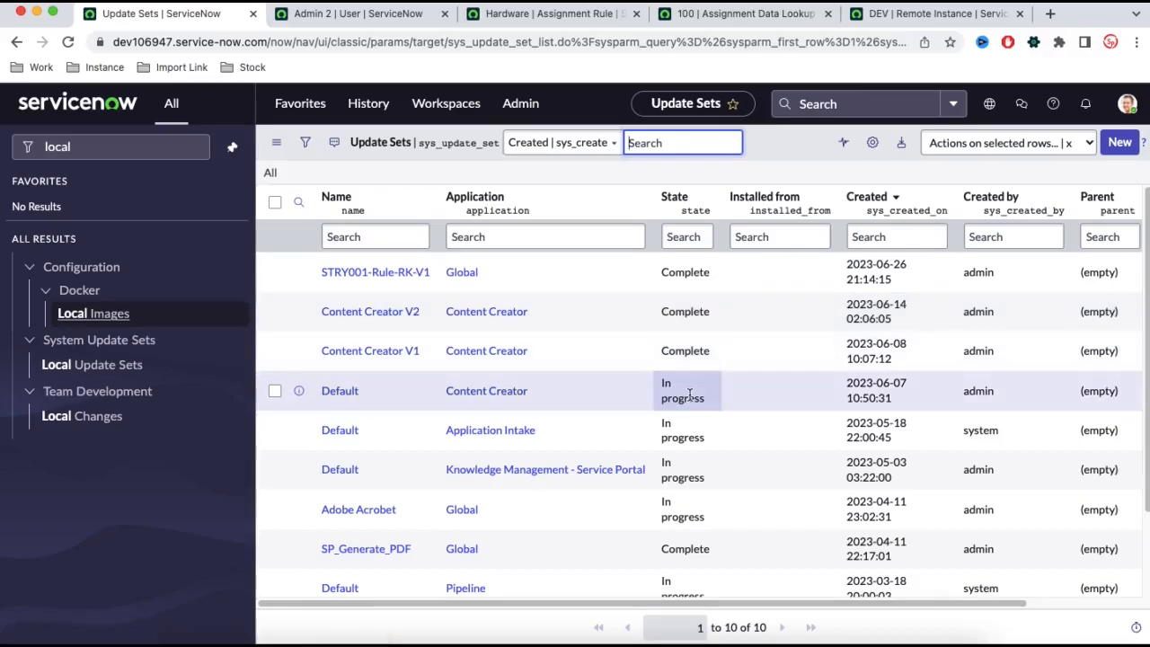
pyautogui.rightClick(689, 392)
pyautogui.click(707, 405)
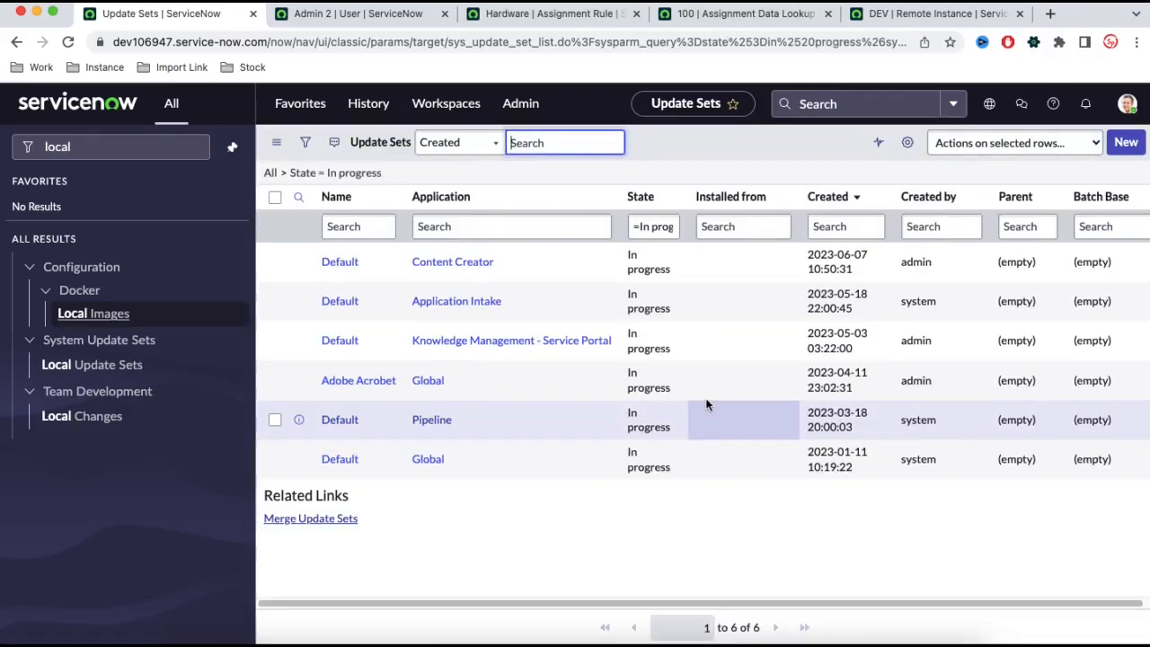
pyautogui.click(279, 174)
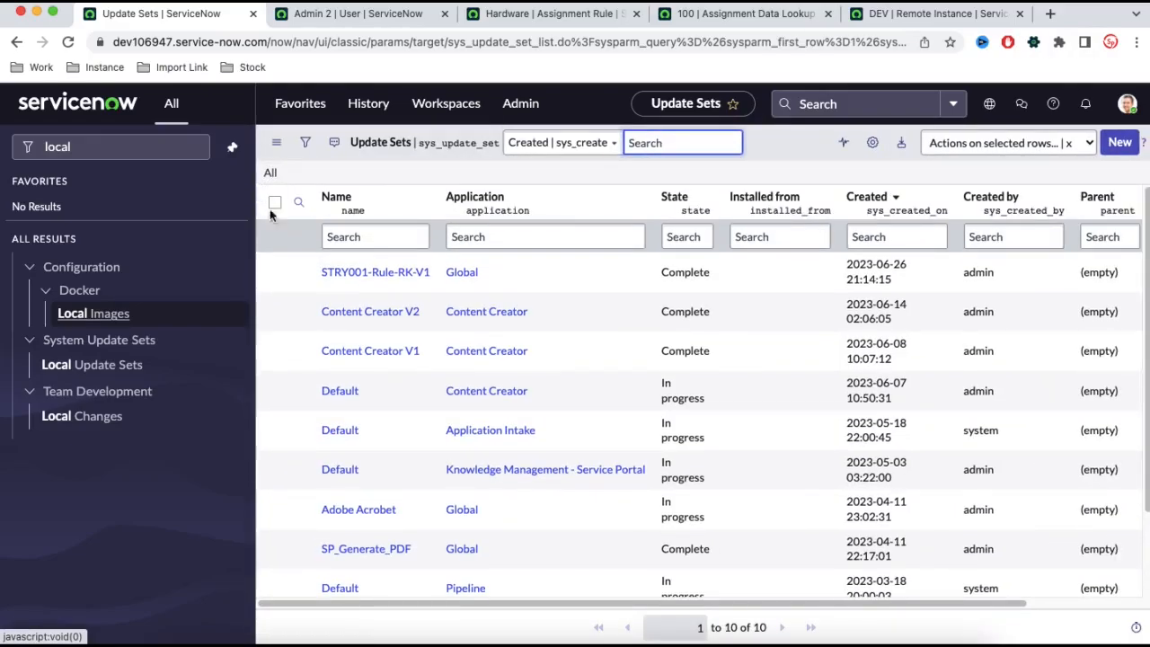
pyautogui.rightClick(658, 279)
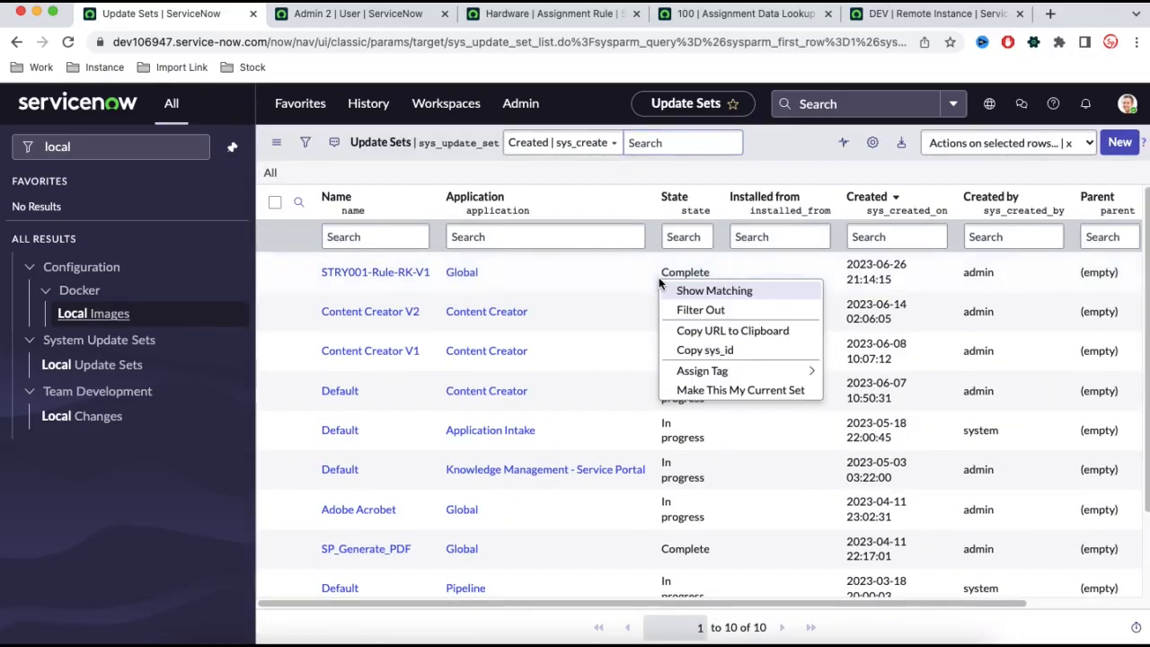
pyautogui.click(676, 292)
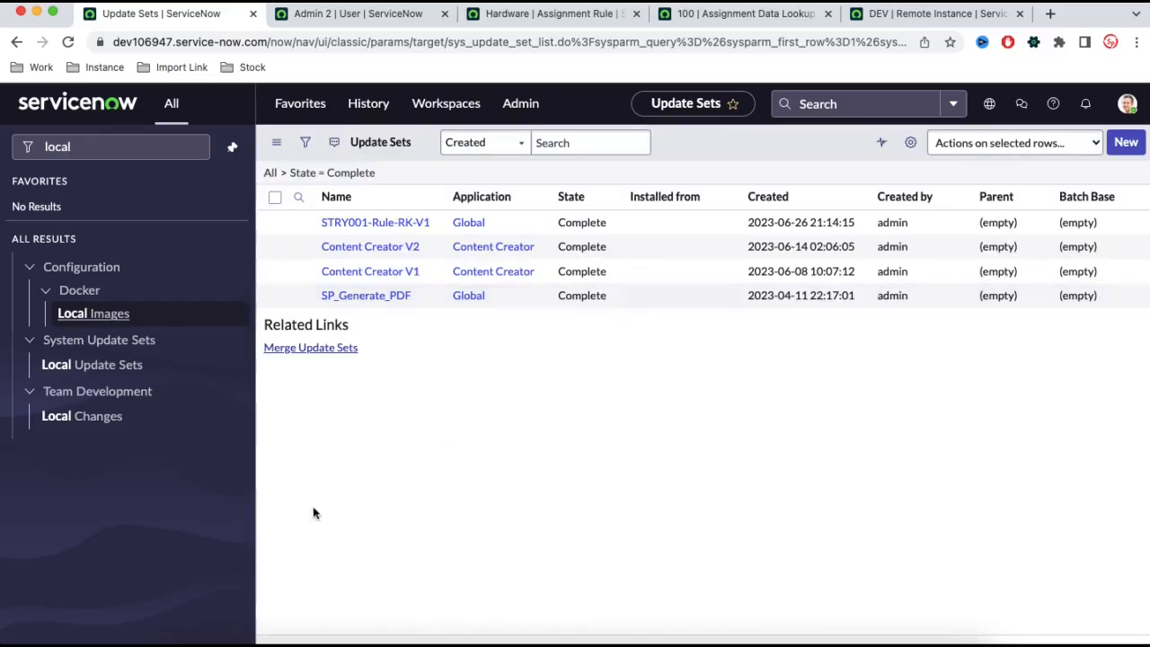
# Step: Switch to the CotEditor notes and append "- Complete Updateset" to the "Update Source - DEV" line
pyautogui.click(249, 643)
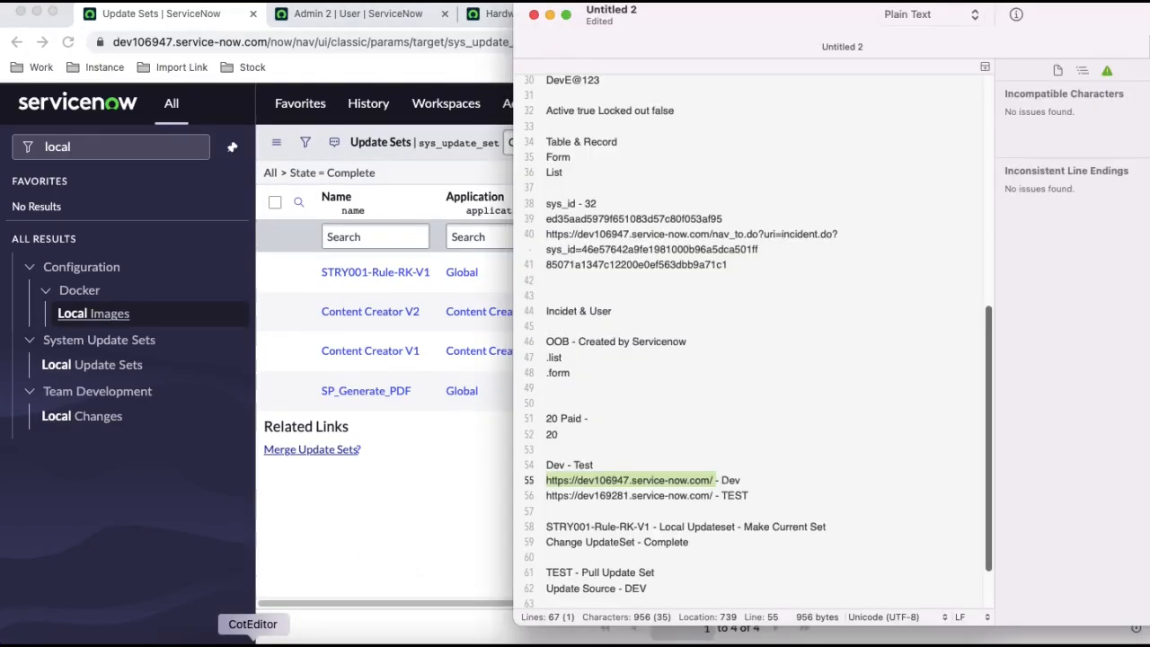
pyautogui.scroll(-2, 835, 491)
pyautogui.click(719, 518)
pyautogui.write('- Complete Updat')
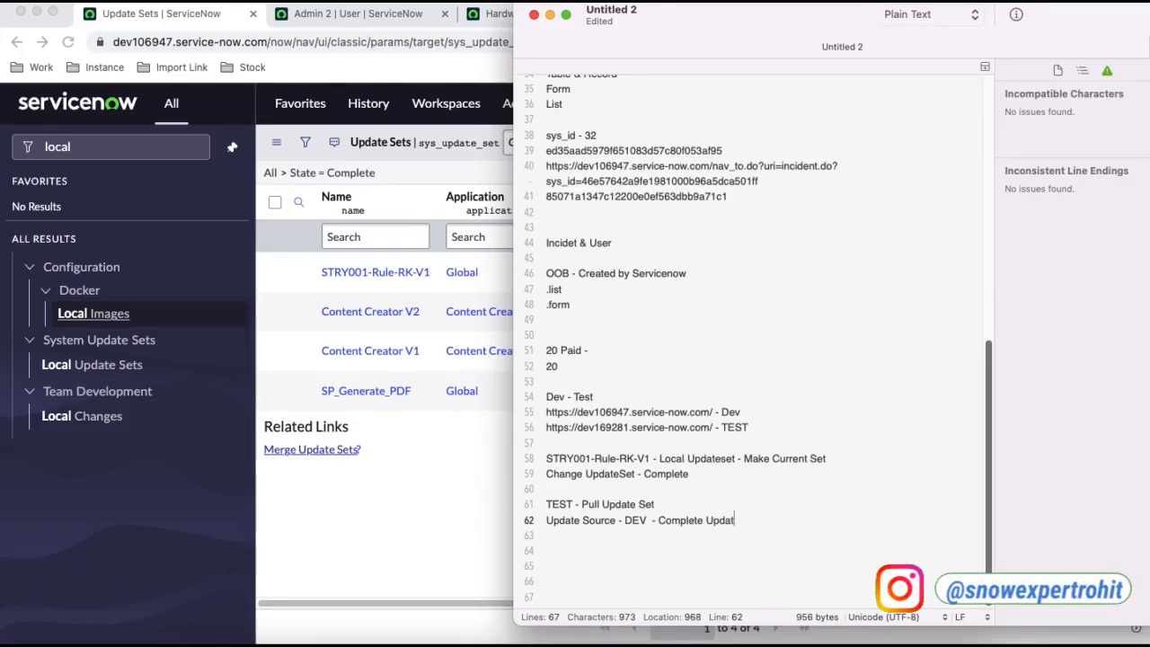
pyautogui.write('eset')
# Step: Return to the test instance's DEV remote instance in the browser and retrieve its completed update sets
pyautogui.click(351, 562)
pyautogui.click(935, 14)
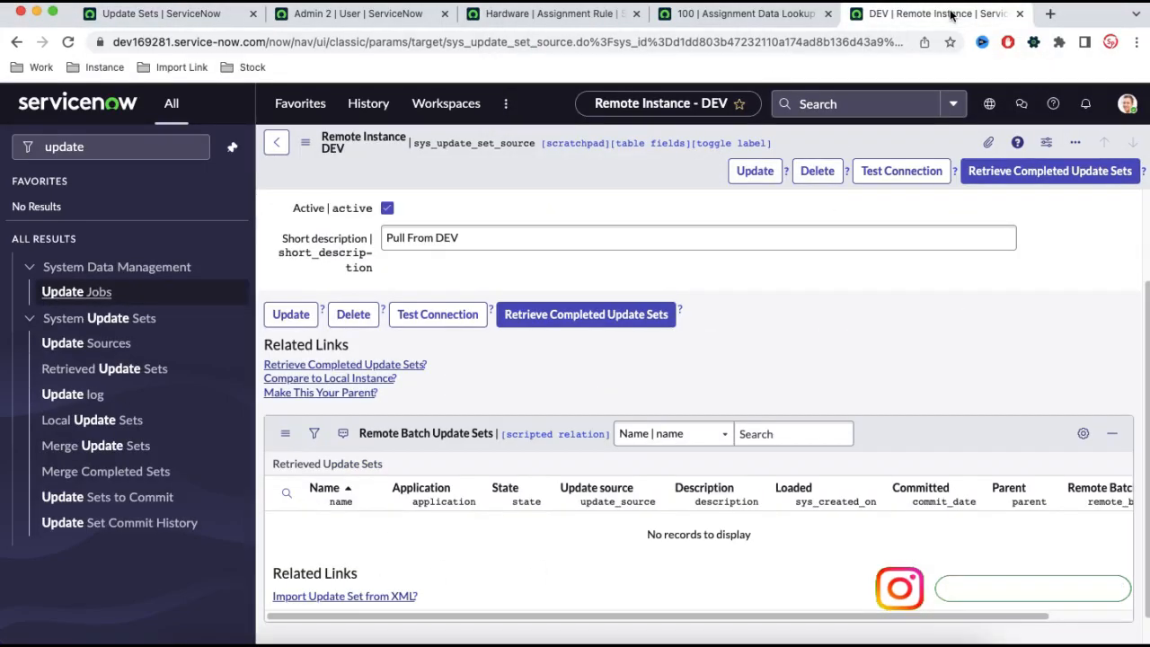
pyautogui.click(1024, 179)
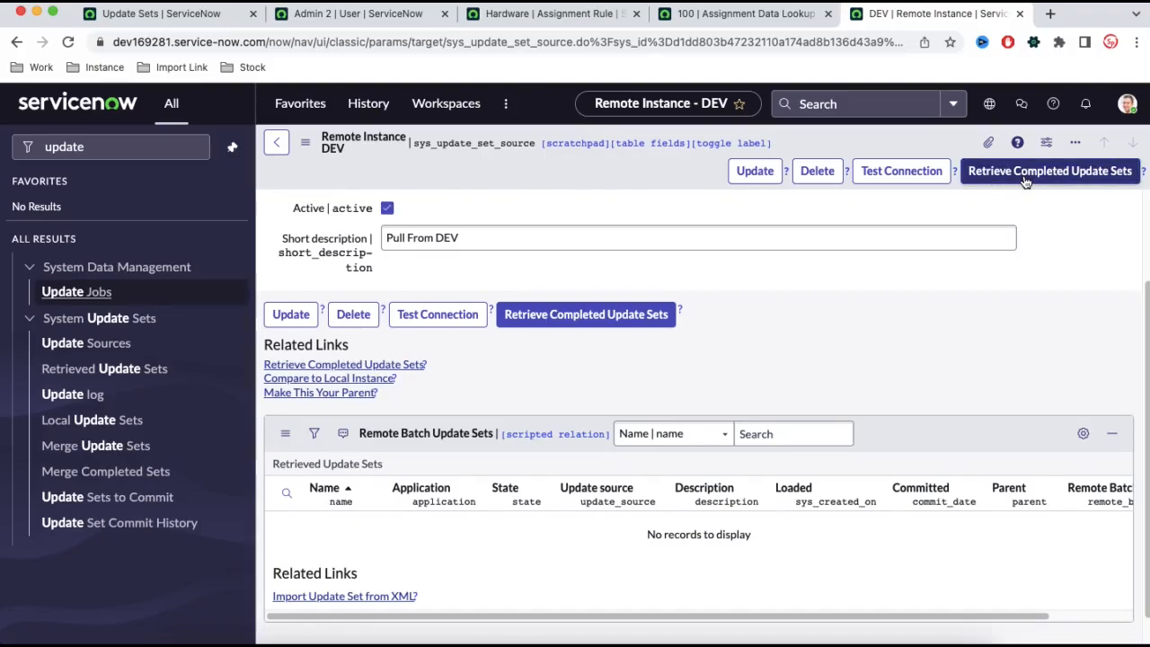
pyautogui.click(1025, 180)
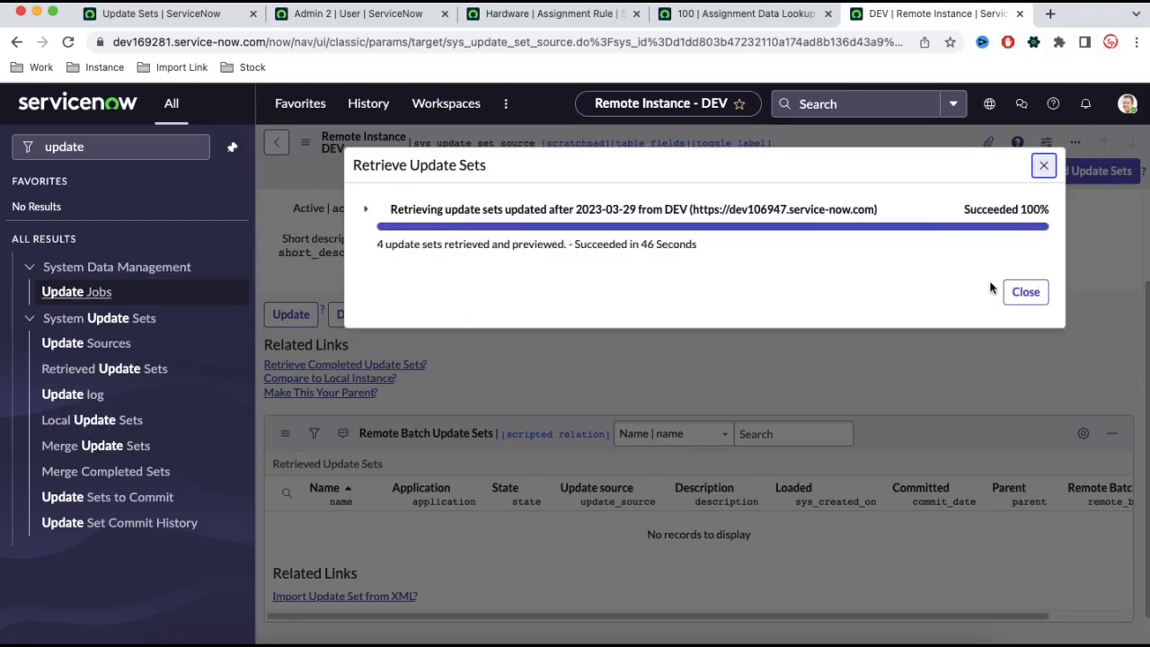
# Step: Close the finished retrieval dialog and list the update sets retrieved from DEV
pyautogui.click(1030, 293)
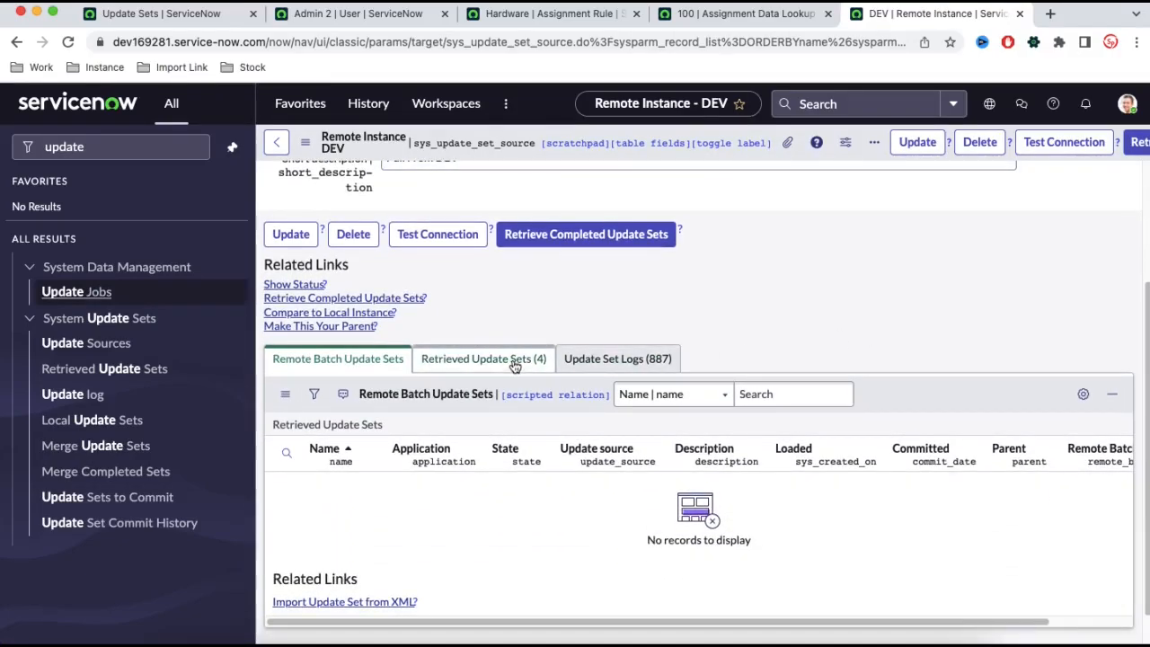
pyautogui.scroll(-2, 768, 331)
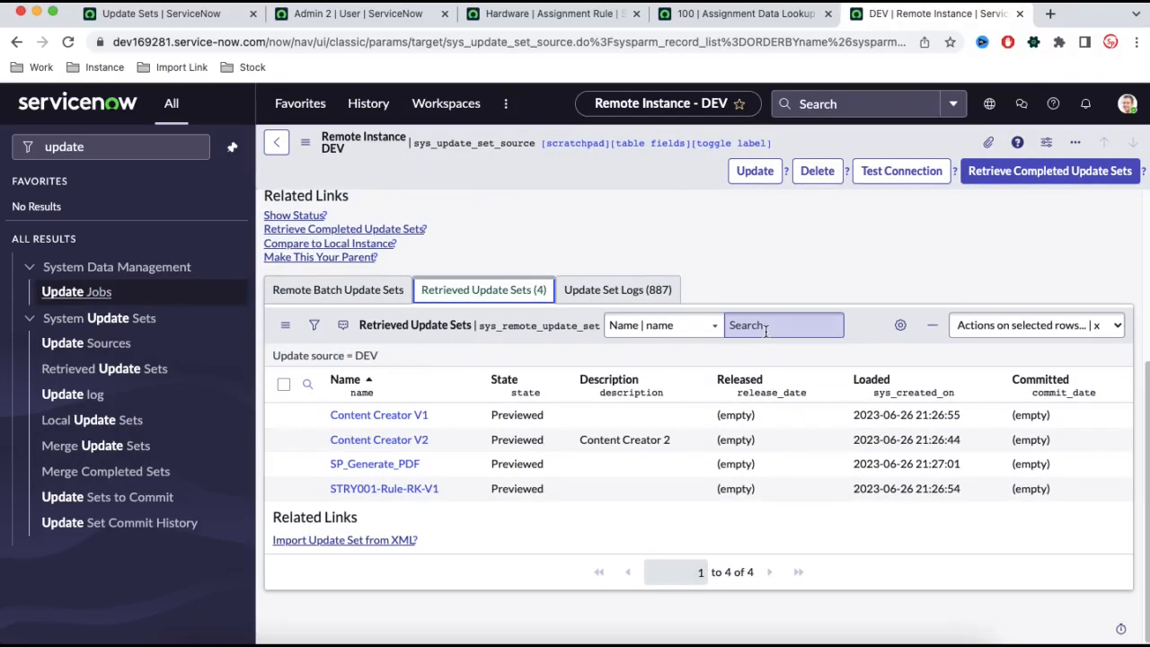
pyautogui.click(399, 290)
pyautogui.click(490, 320)
pyautogui.scroll(-1, 732, 315)
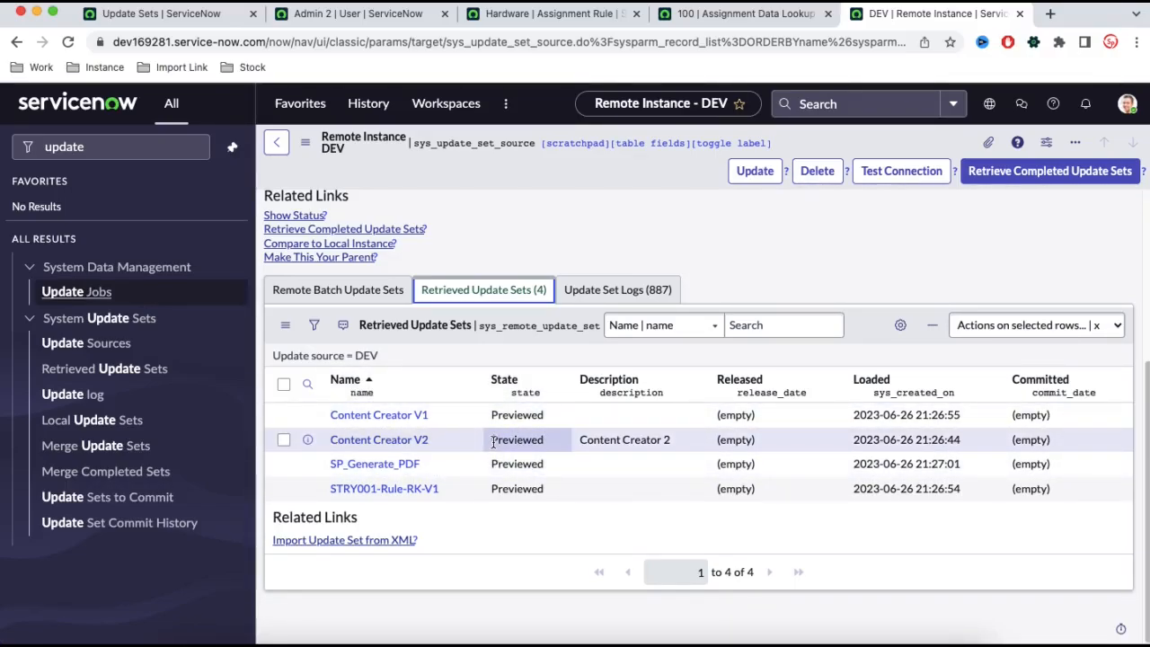
# Step: Reopen the DEV update source, open retrieved update set STRY001-Rule-RK-V1 and review its customer updates
pyautogui.click(120, 353)
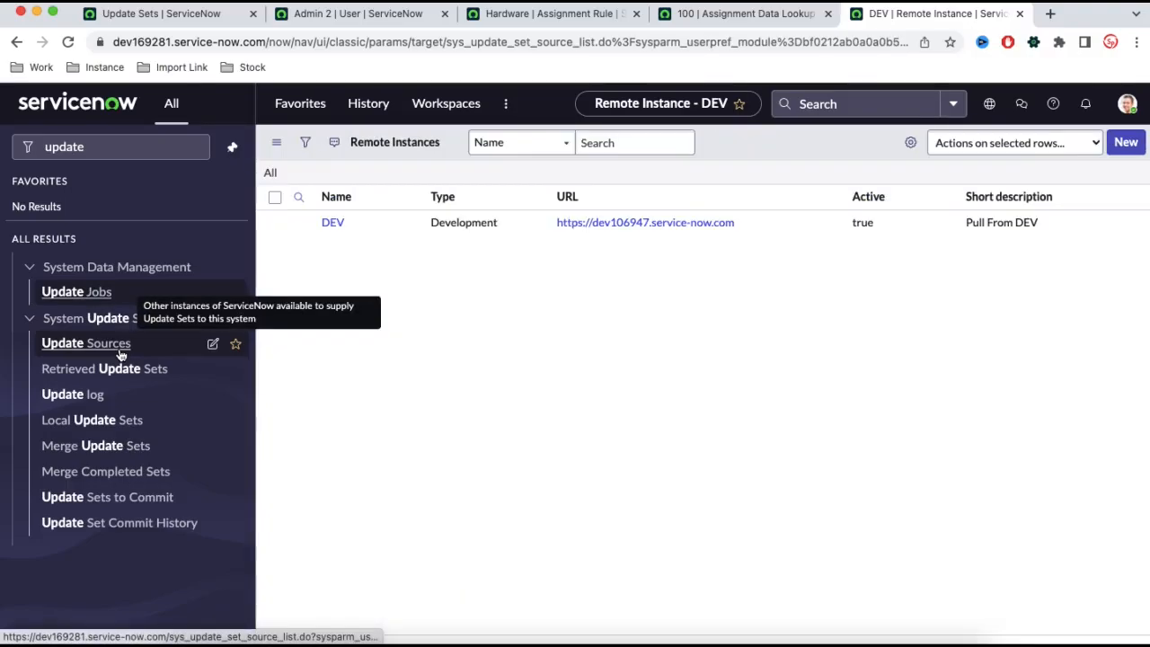
pyautogui.click(336, 237)
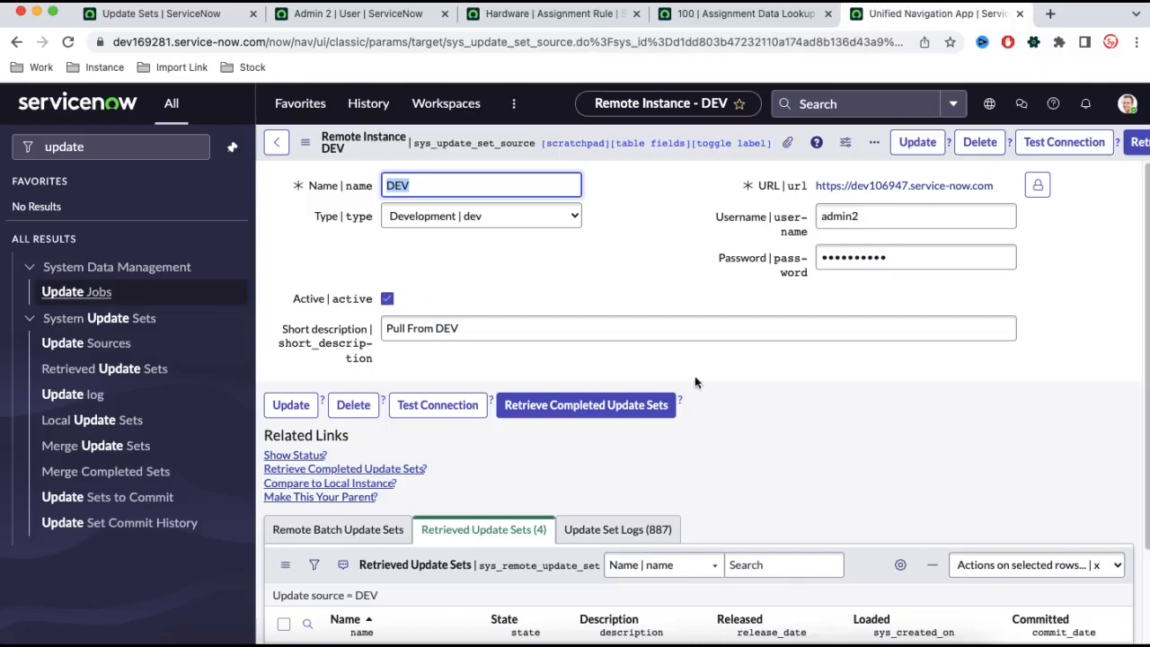
pyautogui.scroll(-3, 643, 361)
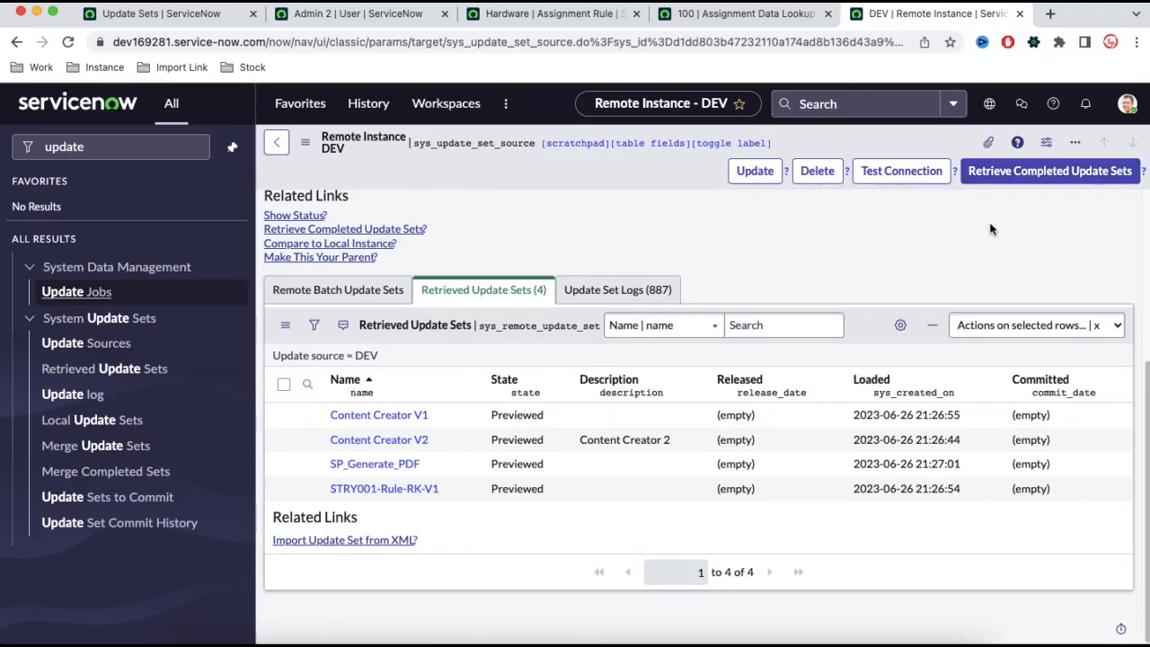
pyautogui.click(406, 491)
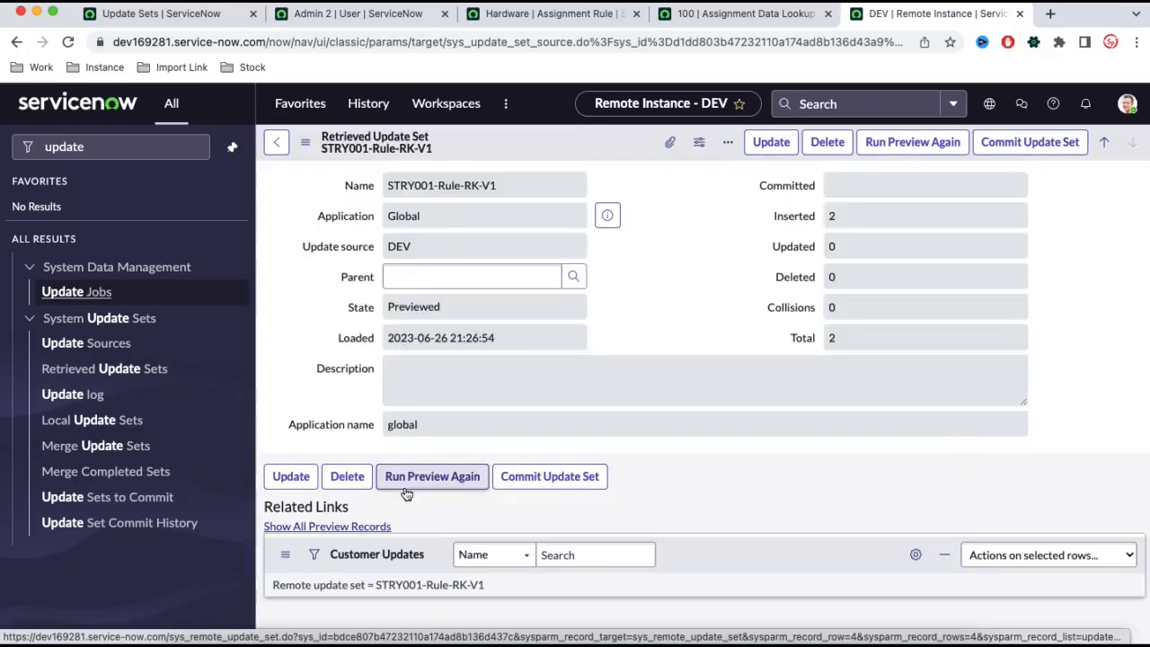
pyautogui.scroll(-3, 677, 368)
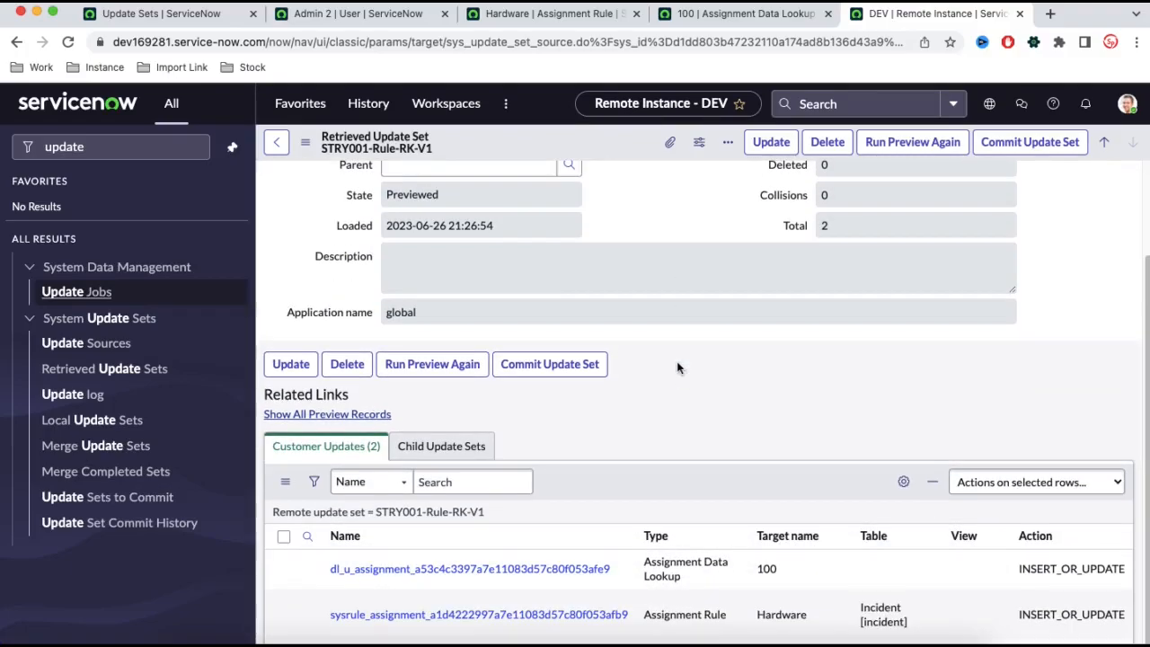
pyautogui.scroll(-2, 678, 367)
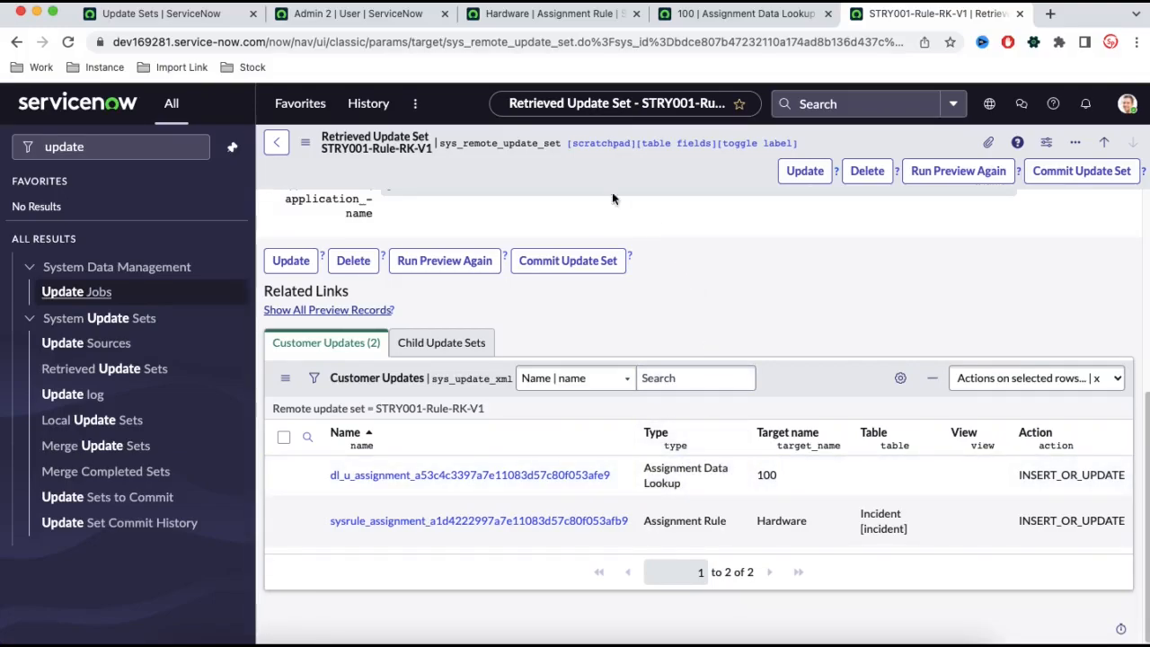
# Step: Find the "rules" modules and open Assignment Lookup Rules and Assignment under System Policy in separate browser tabs
pyautogui.moveTo(193, 148); pyautogui.dragTo(2, 165)
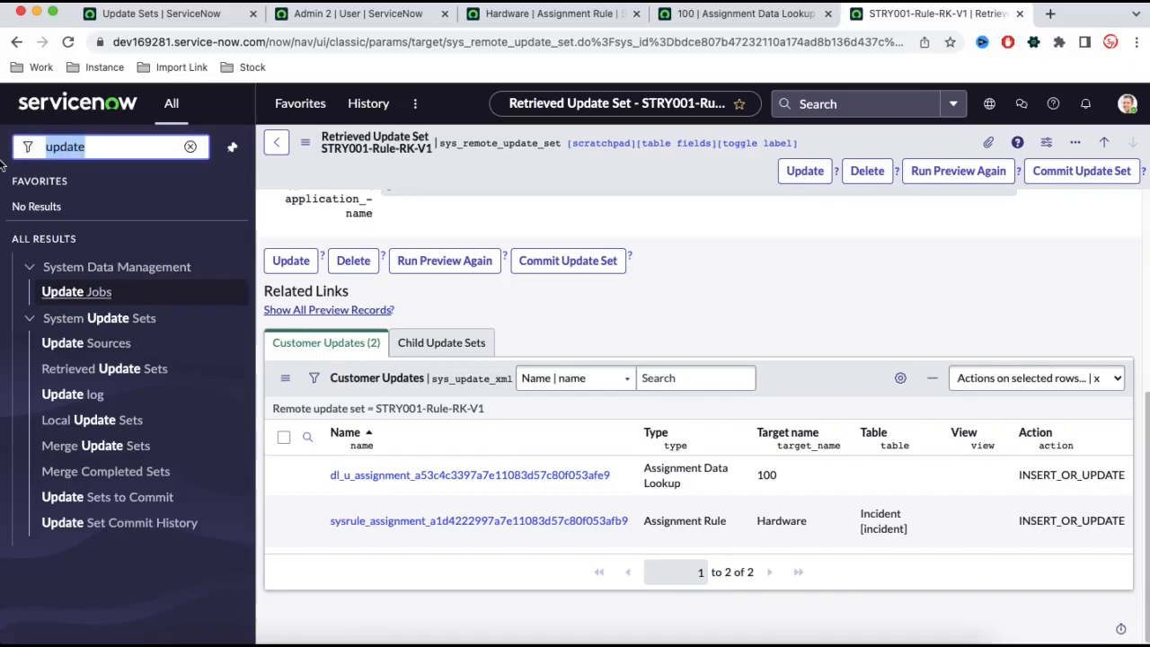
pyautogui.write('rules')
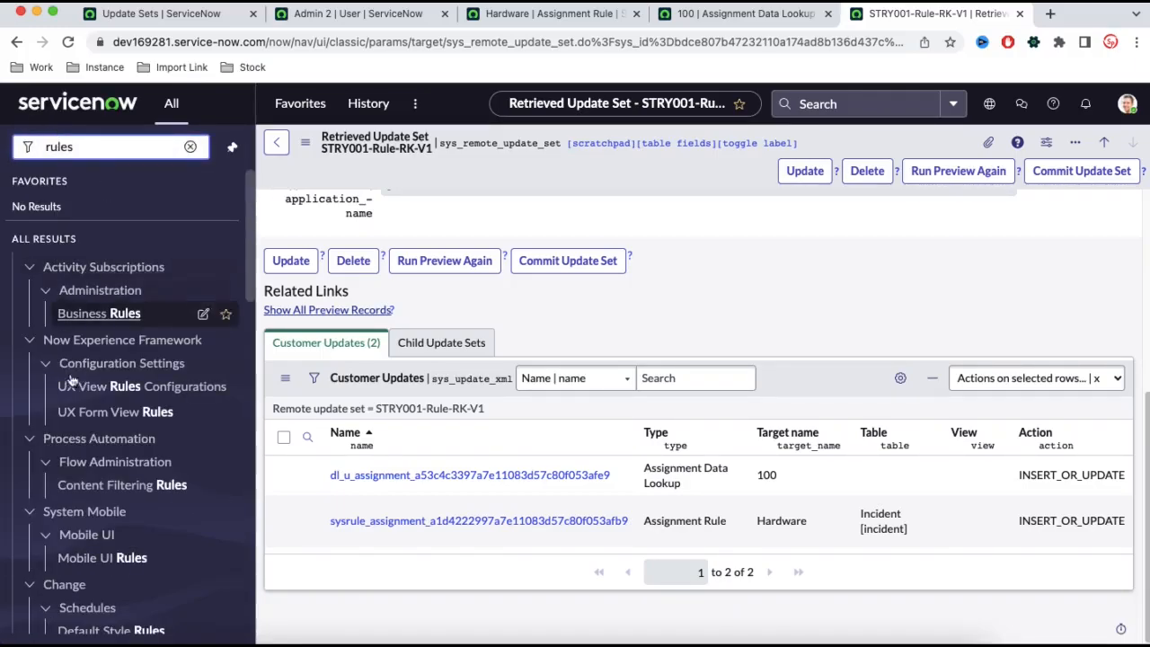
pyautogui.scroll(-10, 75, 393)
pyautogui.scroll(-10, 75, 393)
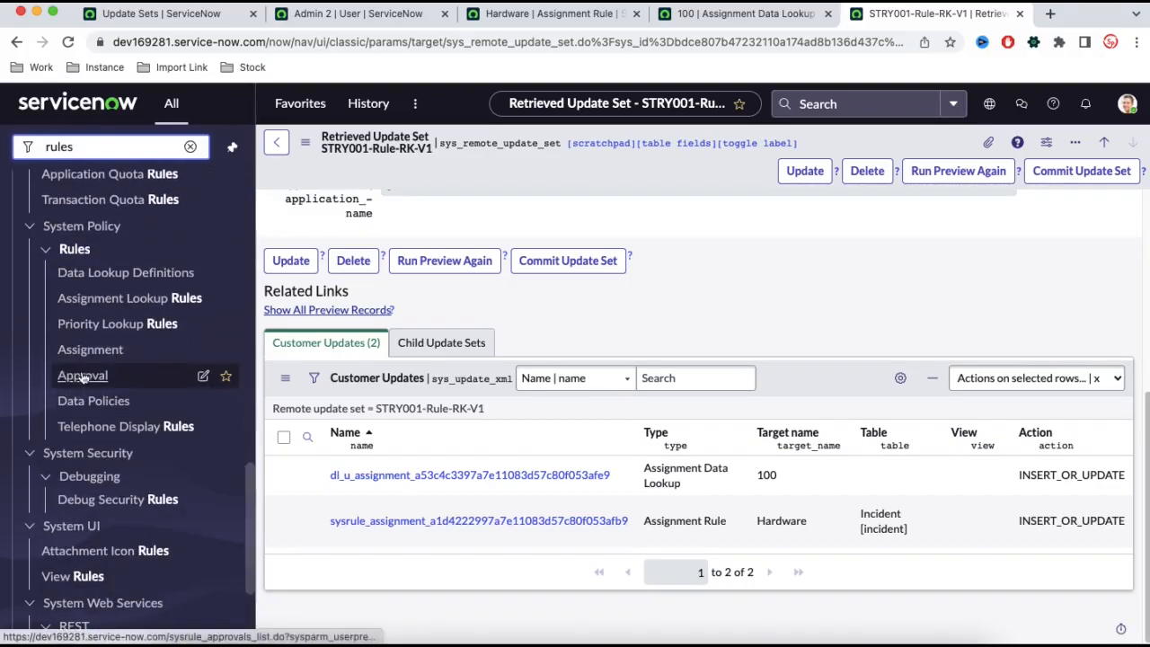
pyautogui.keyDown('super'); pyautogui.click(108, 306); pyautogui.keyUp('super')
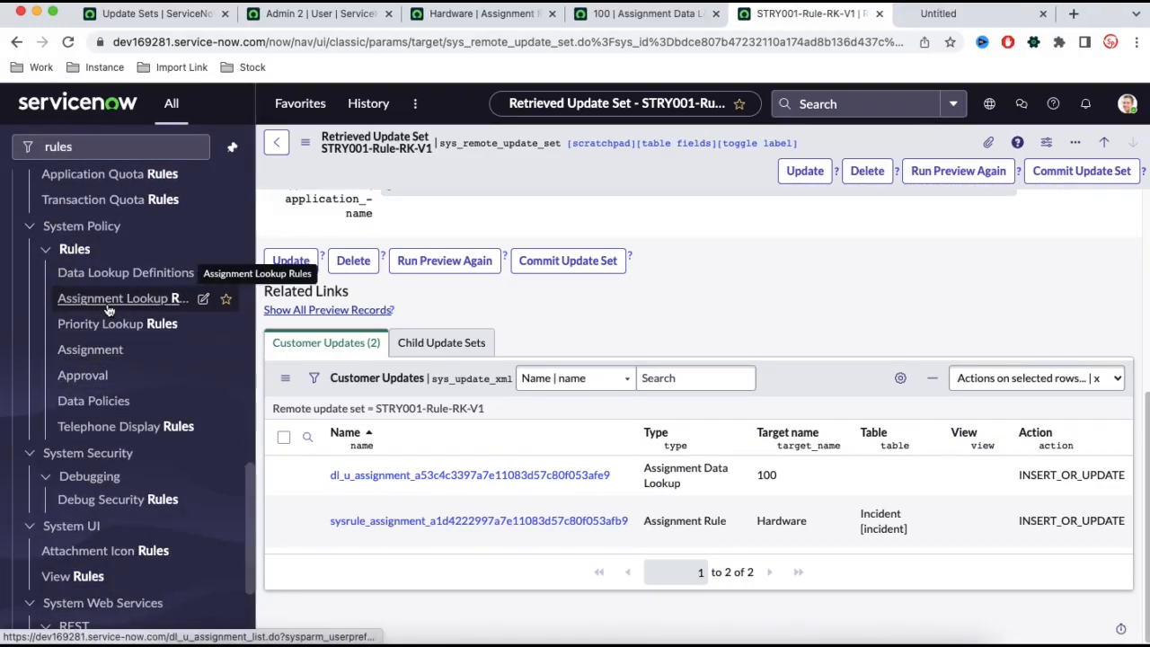
pyautogui.keyDown('super'); pyautogui.click(109, 356); pyautogui.keyUp('super')
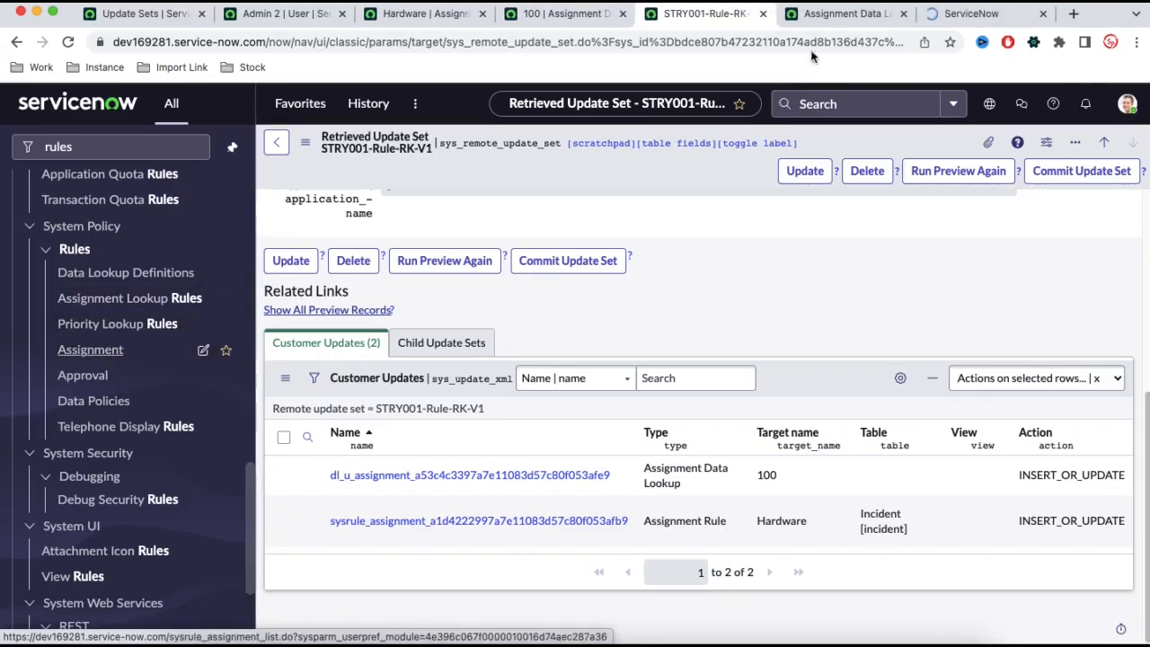
# Step: Accept the analytics notice on the Assignment Data Lookups and Assignment Rules lists
pyautogui.click(840, 13)
pyautogui.click(775, 220)
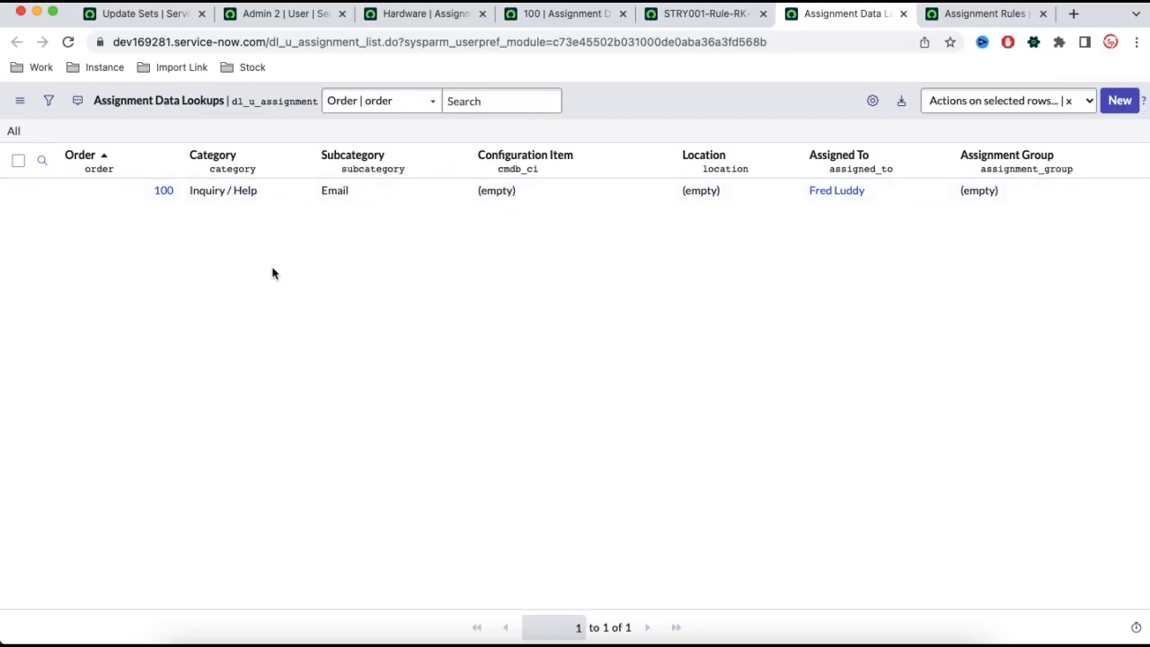
pyautogui.click(999, 12)
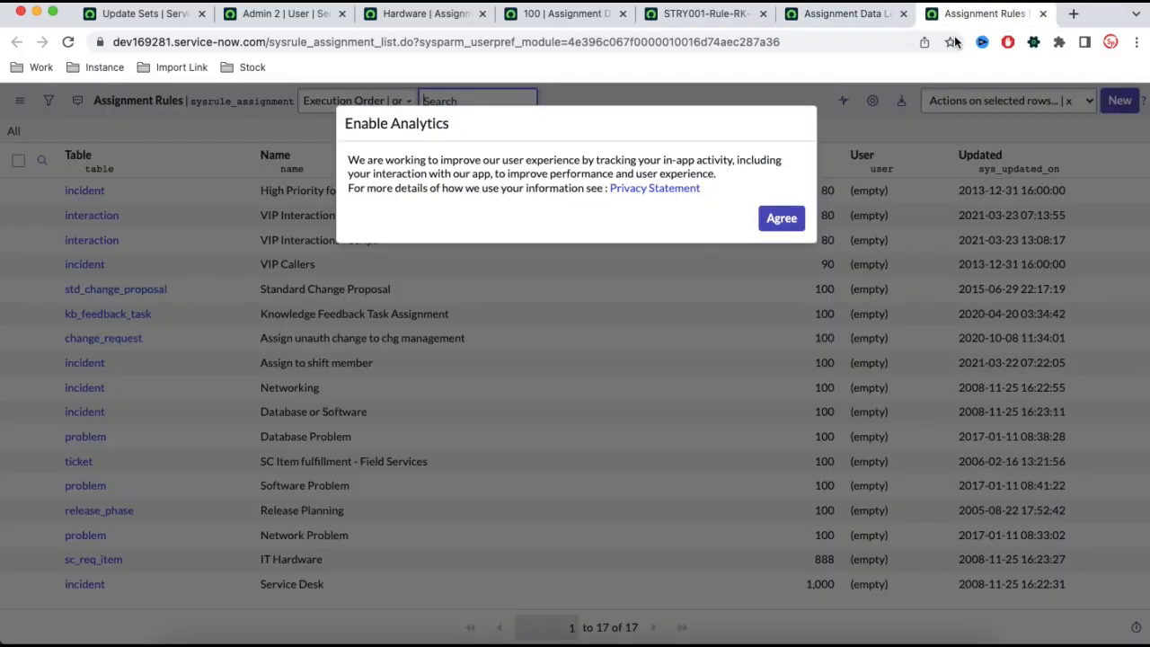
pyautogui.click(781, 220)
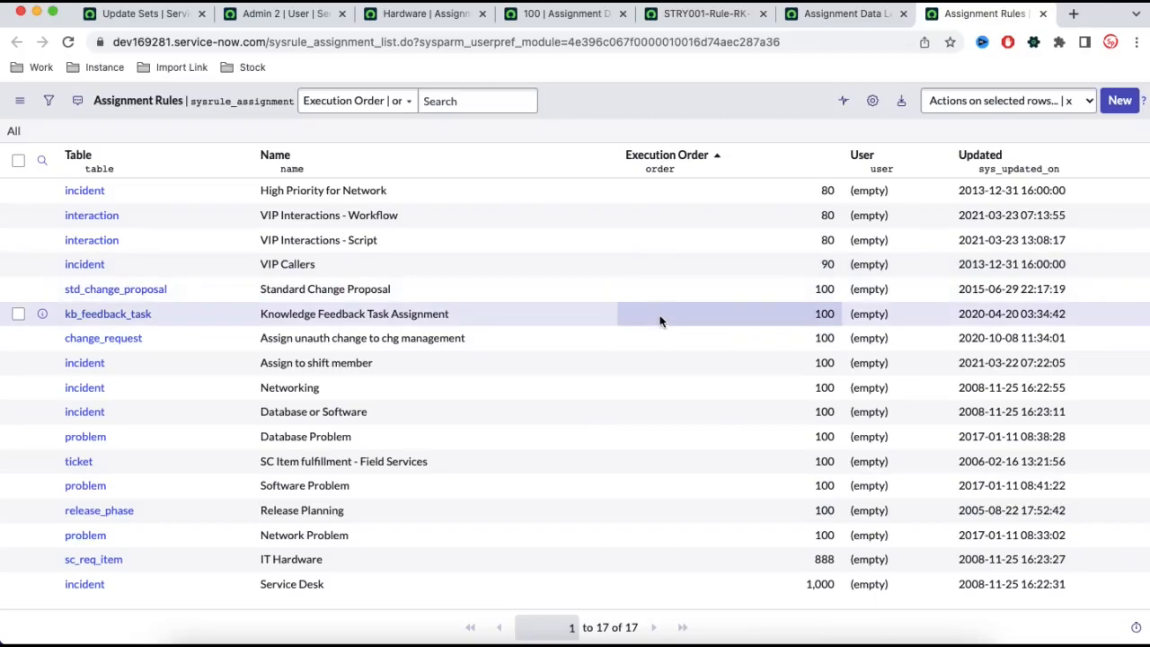
# Step: Compare the test instance's Assignment Data Lookups and Assignment Rules lists with the contents of retrieved update set STRY001-Rule-RK-V1
pyautogui.click(843, 15)
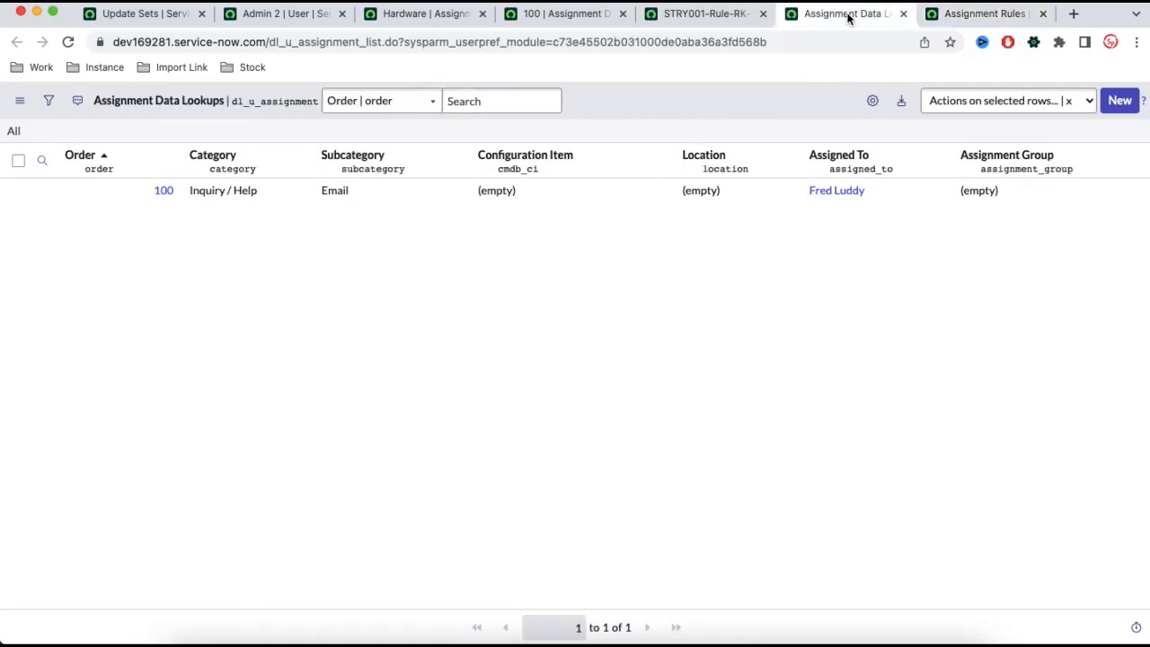
pyautogui.click(950, 22)
pyautogui.click(719, 18)
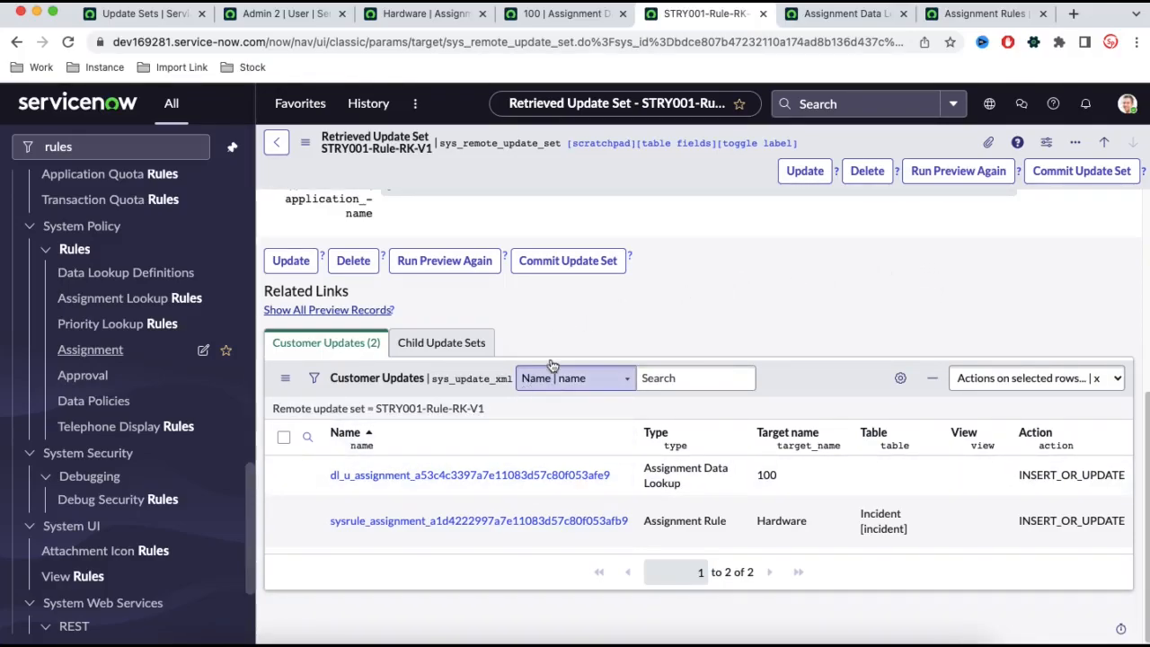
pyautogui.scroll(5, 542, 376)
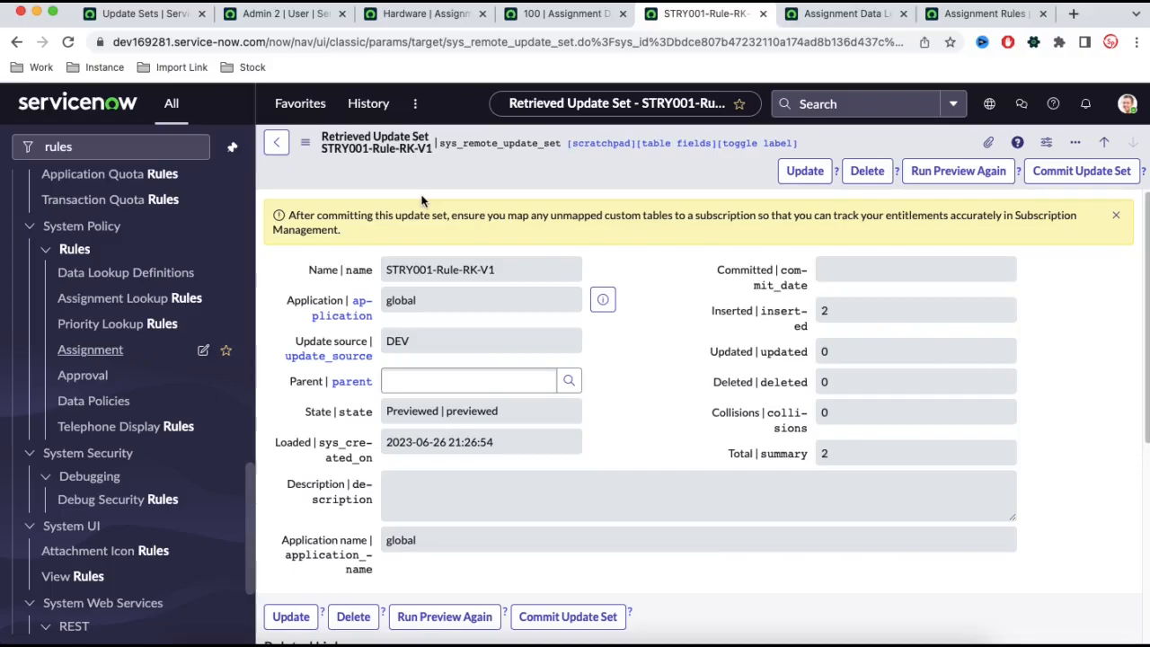
pyautogui.click(842, 14)
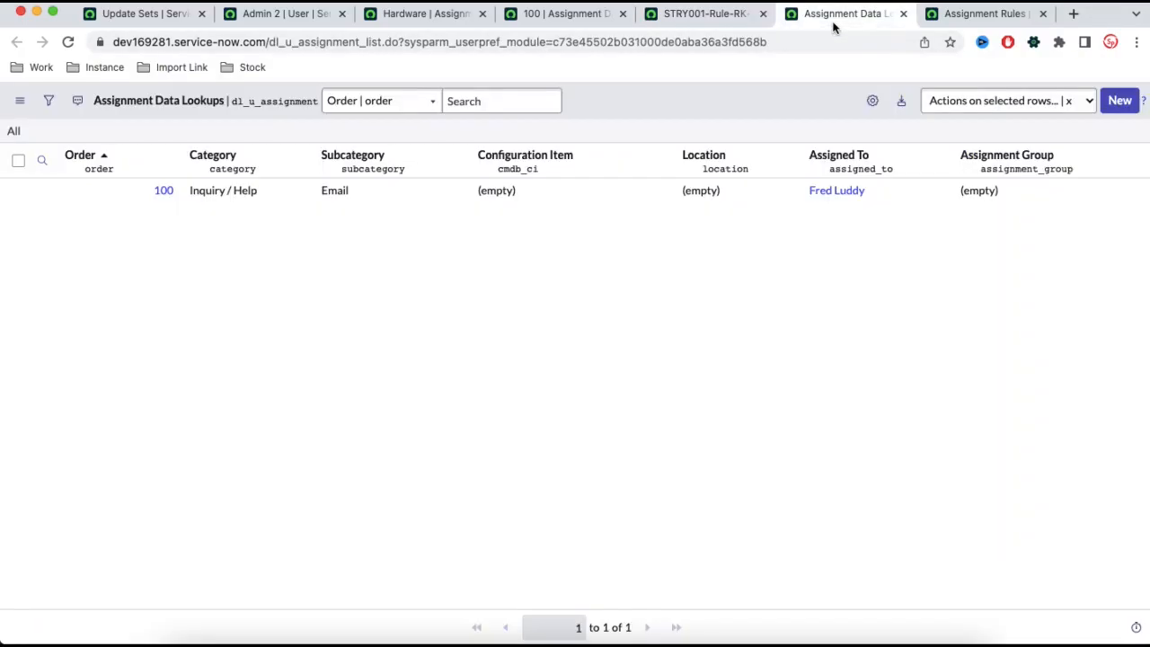
pyautogui.click(988, 13)
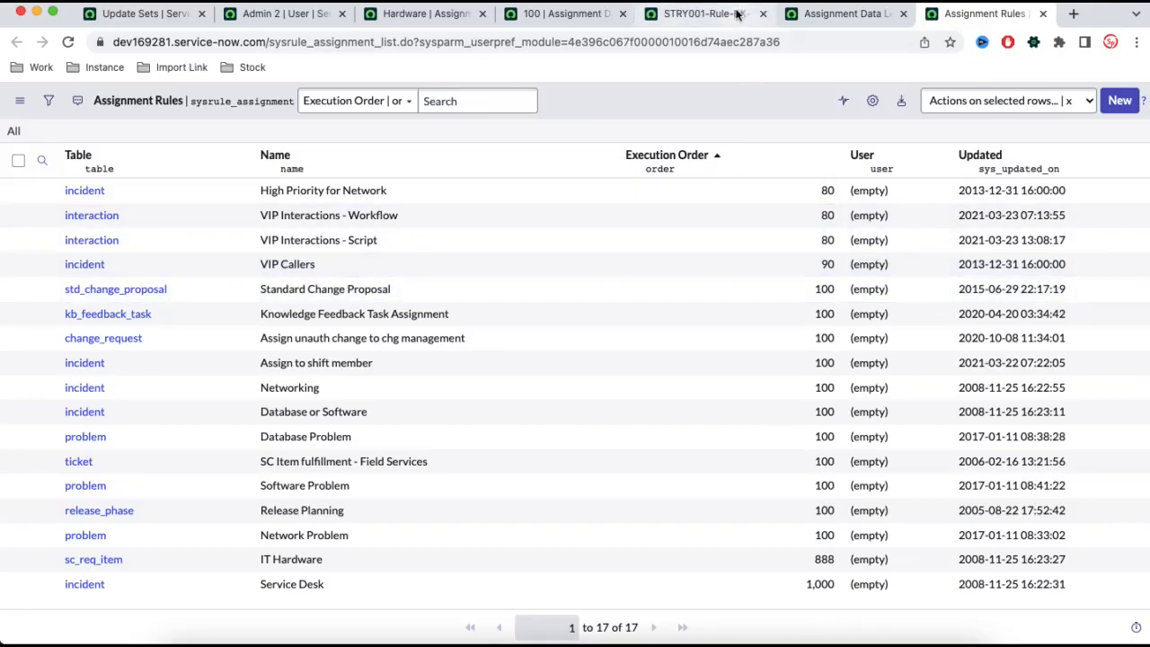
pyautogui.click(734, 14)
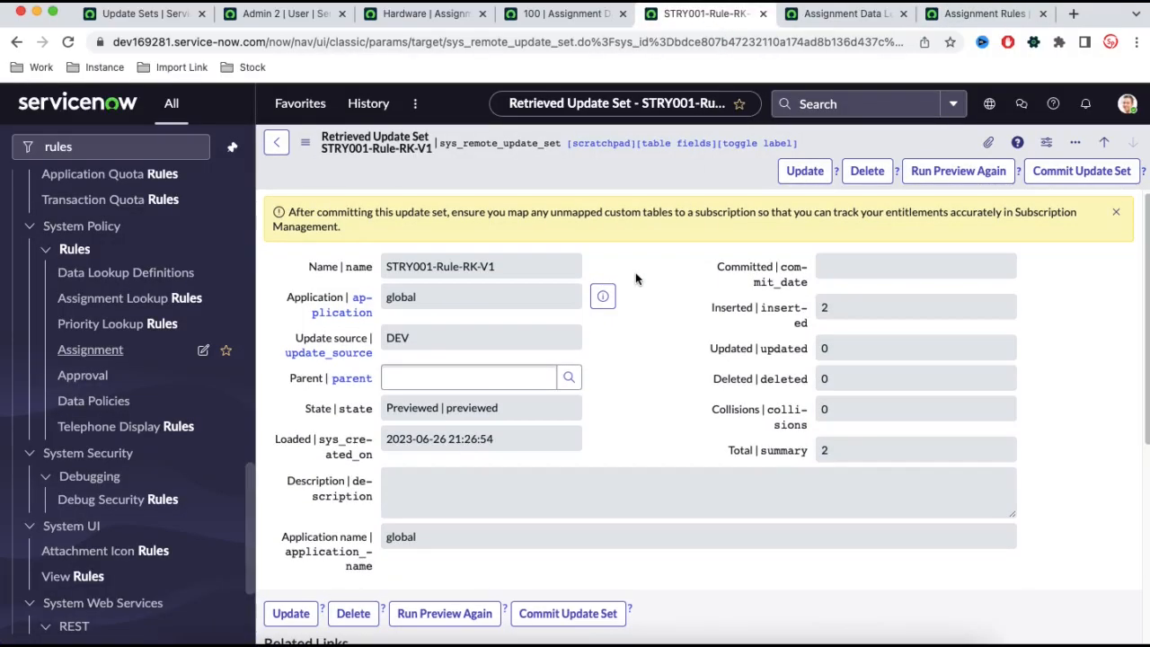
# Step: Run the preview again for the retrieved update set STRY001-Rule-RK-V1
pyautogui.scroll(-5, 635, 279)
pyautogui.scroll(3, 636, 279)
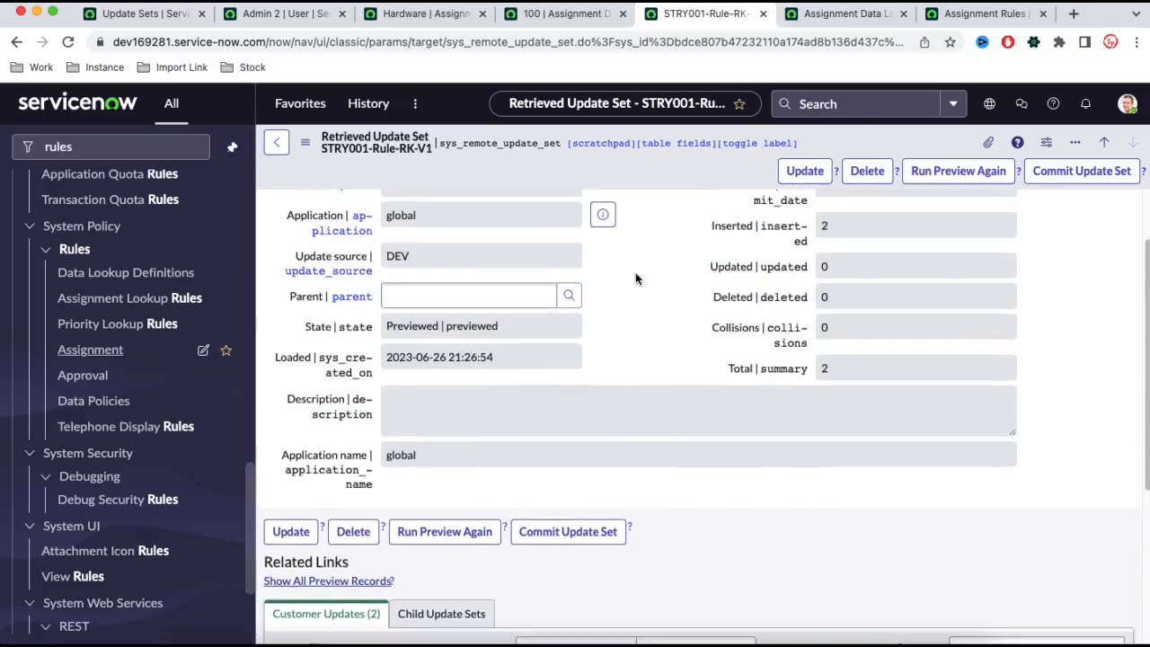
pyautogui.click(957, 173)
# Step: Switch to the CotEditor notes and add the line "RUN Preview Agian" below the "Update Source - DEV" line
pyautogui.click(257, 642)
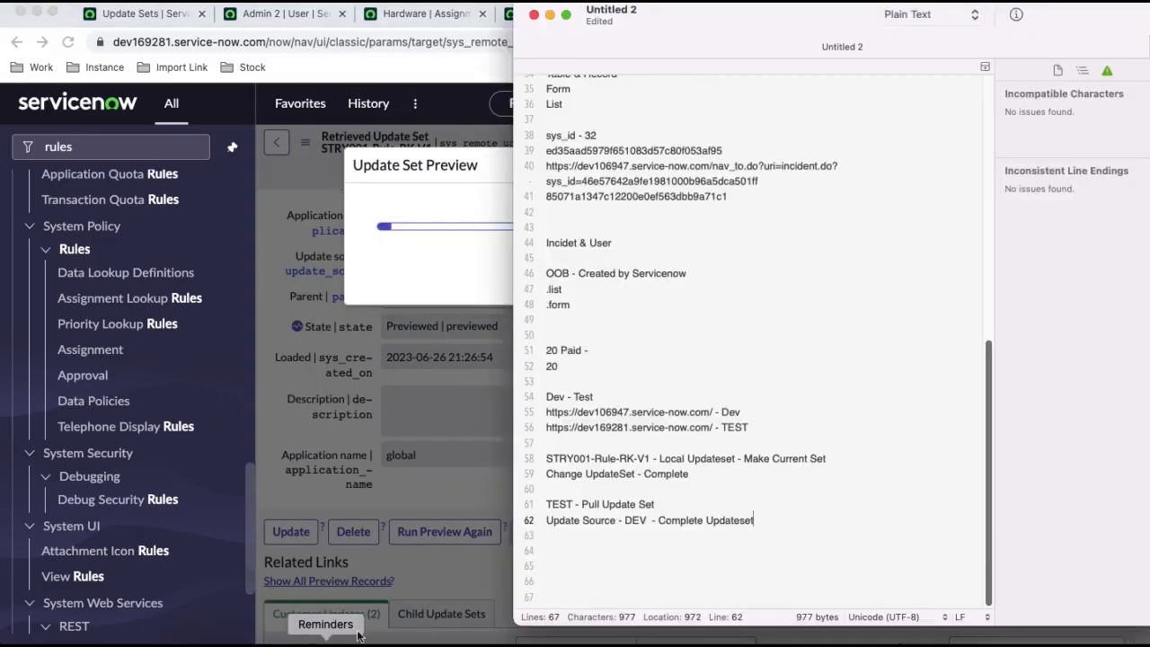
pyautogui.press('Return')
pyautogui.write('RUN Preview Agian')
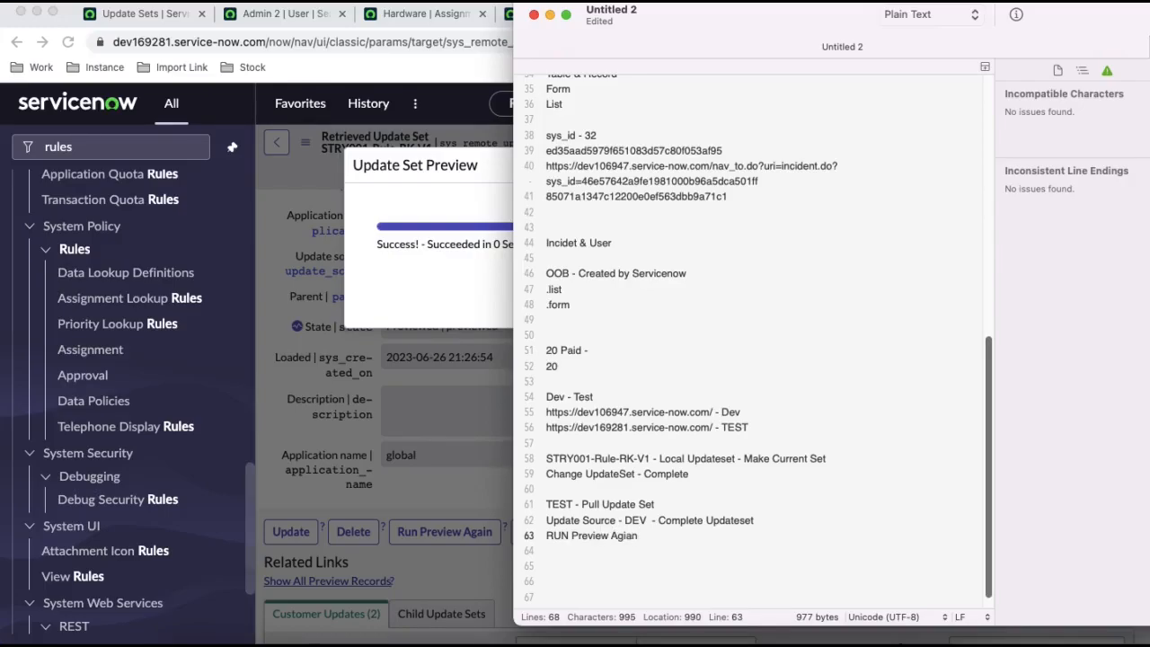
# Step: Return to the test instance in the browser and close the finished update set preview dialog
pyautogui.click(433, 271)
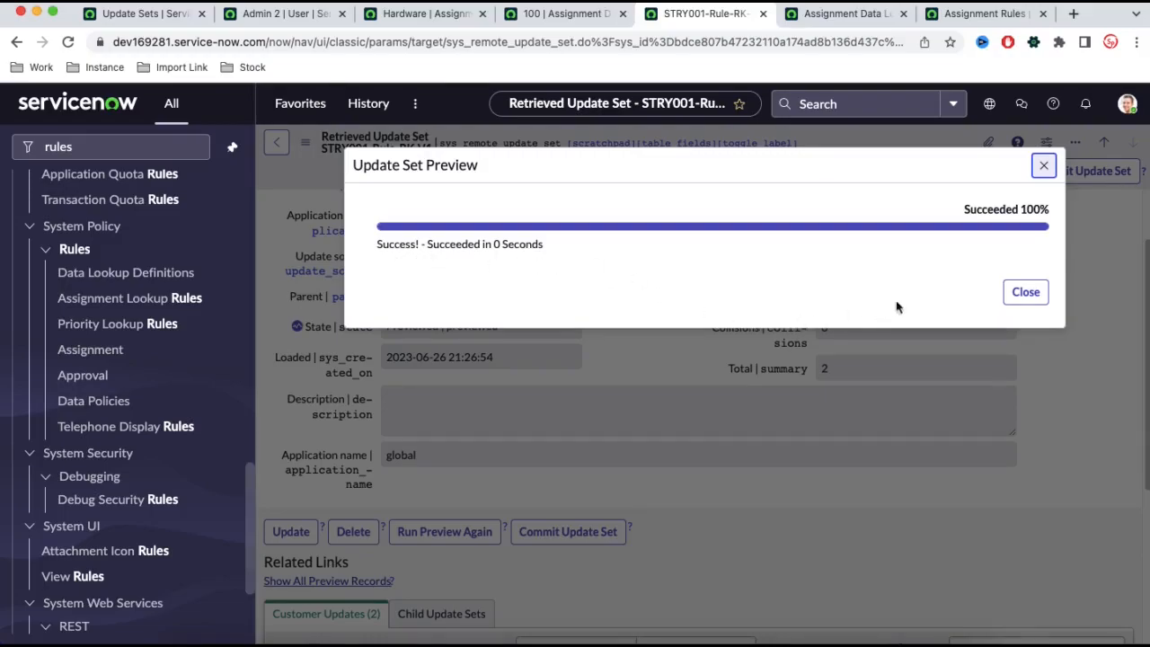
pyautogui.click(1025, 295)
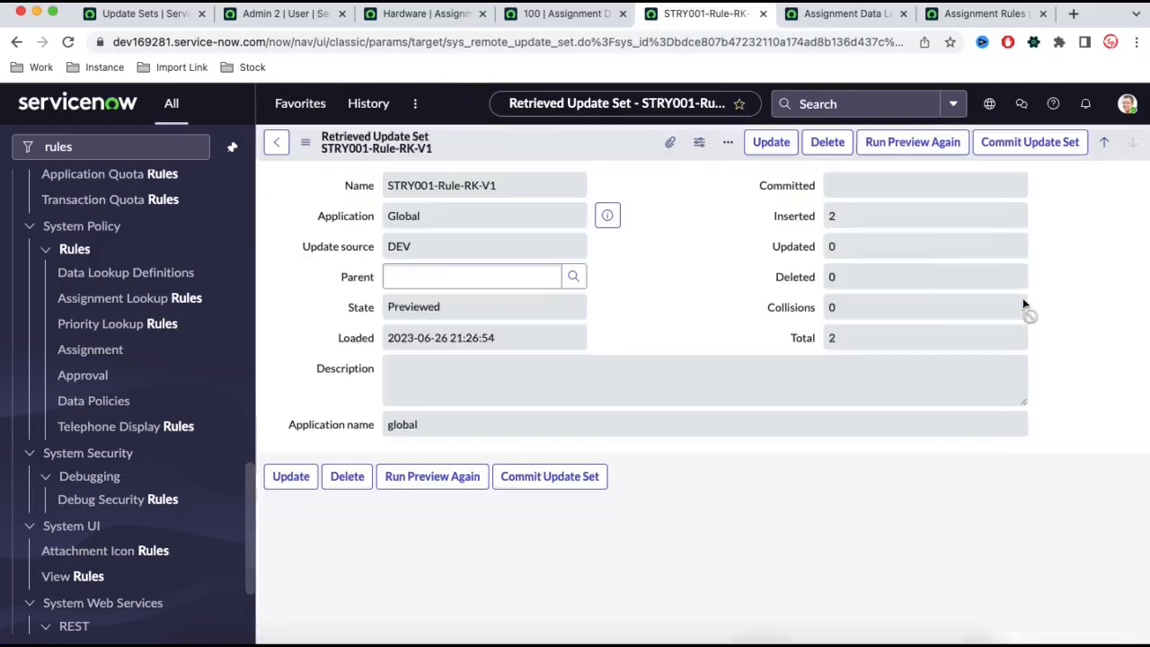
pyautogui.scroll(-5, 842, 362)
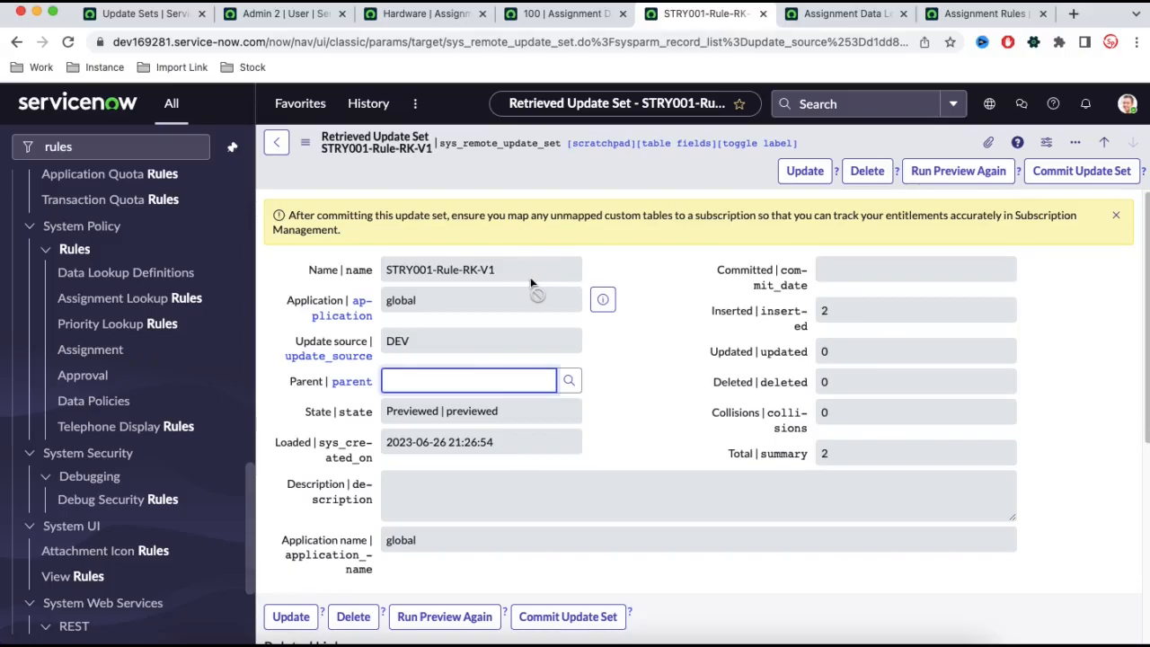
# Step: Find "update set" modules, open Local Update Sets in a new tab beside the retrieved update set's tab, and return to that record
pyautogui.click(41, 151)
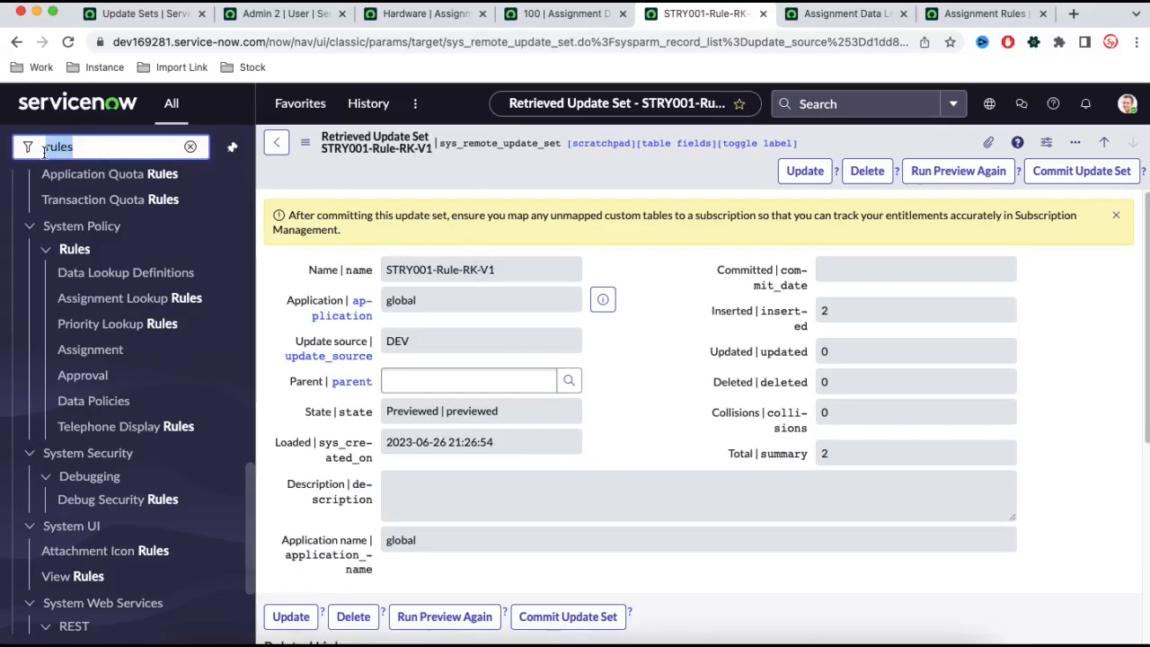
pyautogui.write('u')
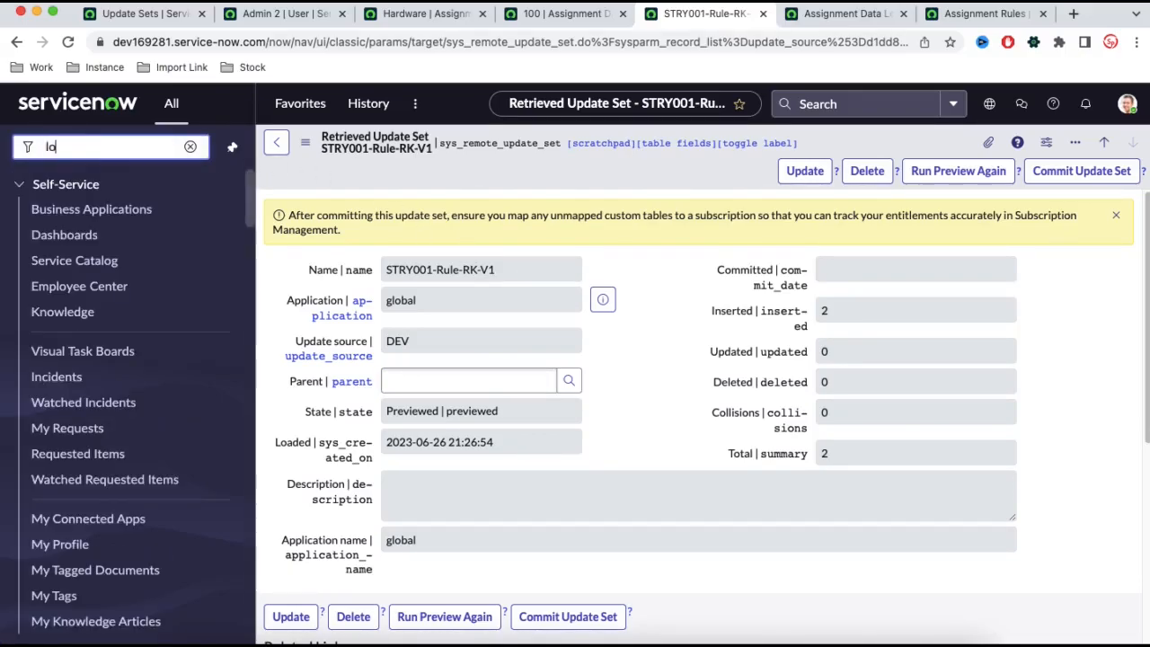
pyautogui.write('pda')
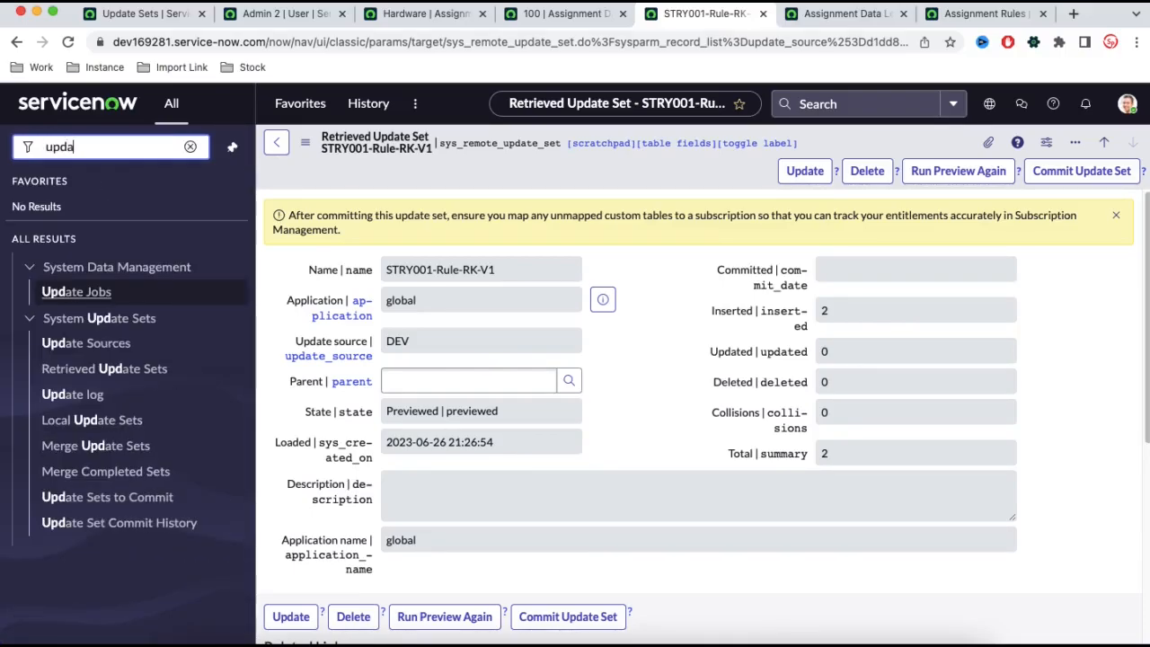
pyautogui.write('te set')
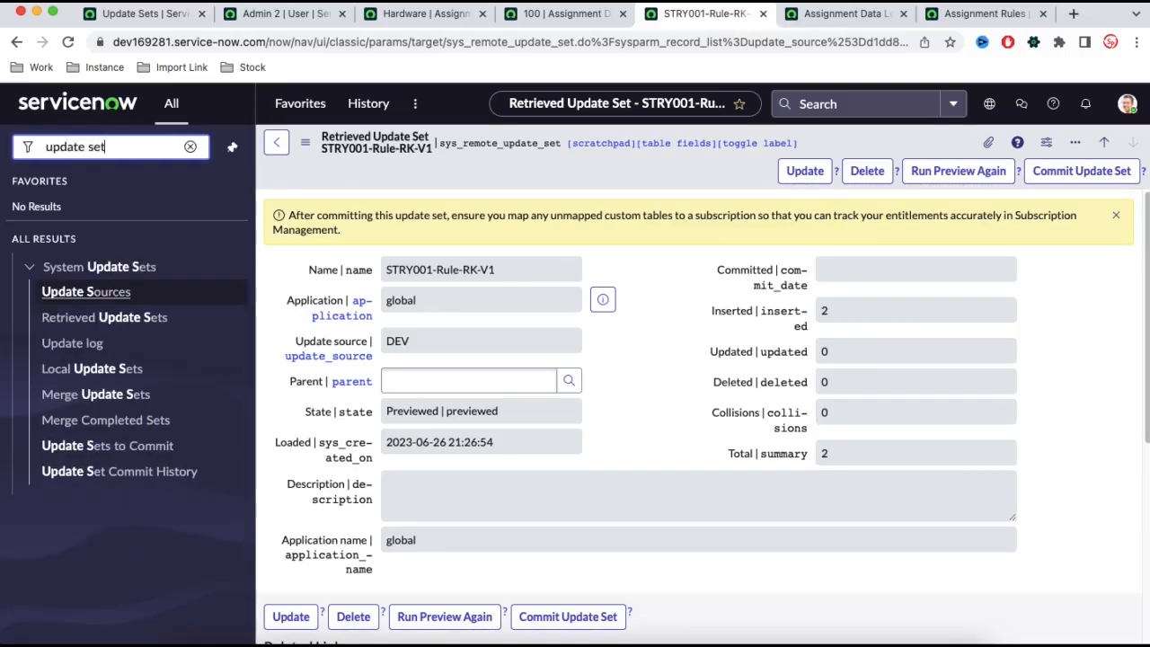
pyautogui.keyDown('super'); pyautogui.click(114, 375); pyautogui.keyUp('super')
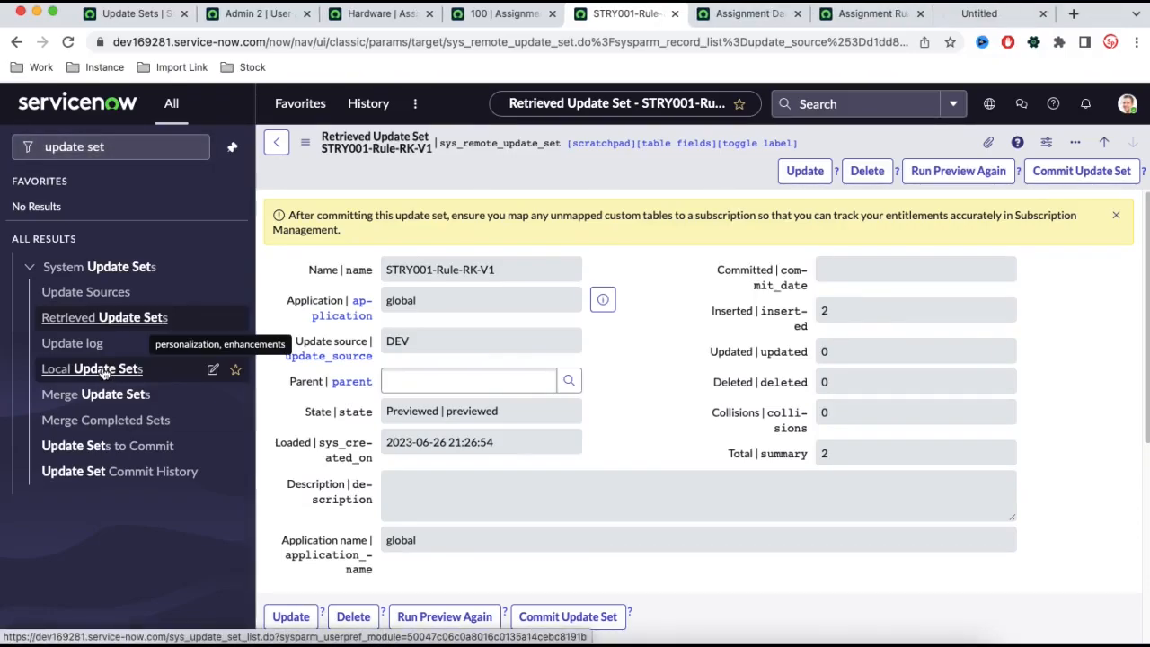
pyautogui.moveTo(966, 13); pyautogui.dragTo(753, 19)
pyautogui.click(636, 14)
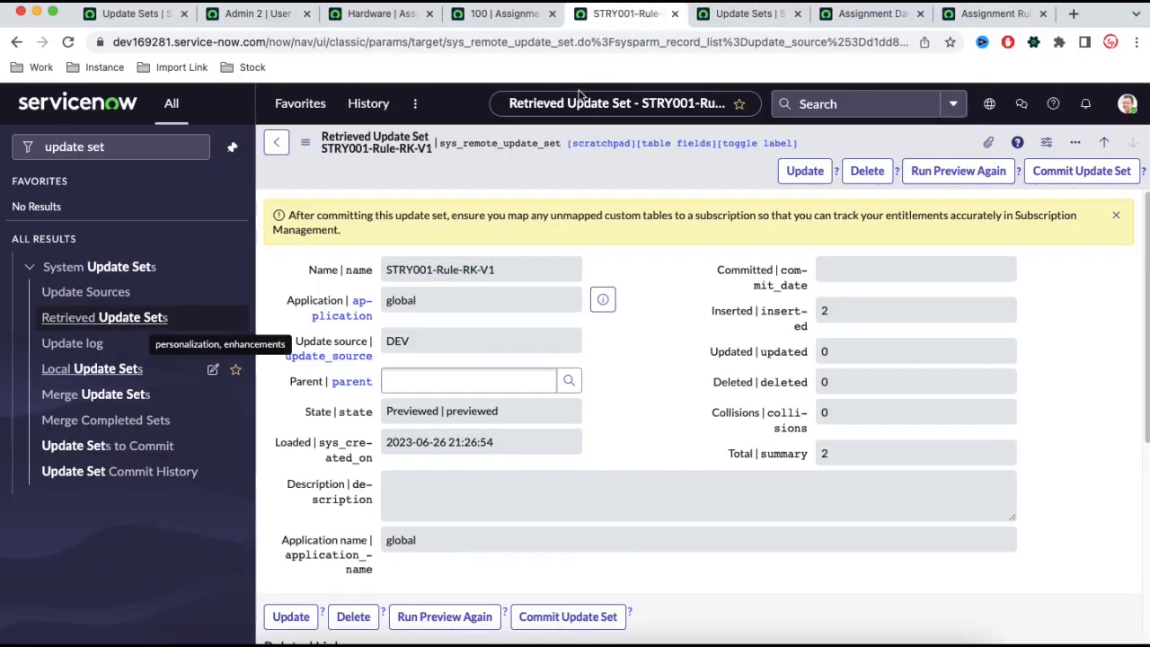
# Step: Look for STRY001-Rule-RK-V1 among the test instance's local update sets, and list all local update sets on the dev instance
pyautogui.moveTo(501, 269); pyautogui.dragTo(384, 270)
pyautogui.hotkey('ctrl', 'Tab')
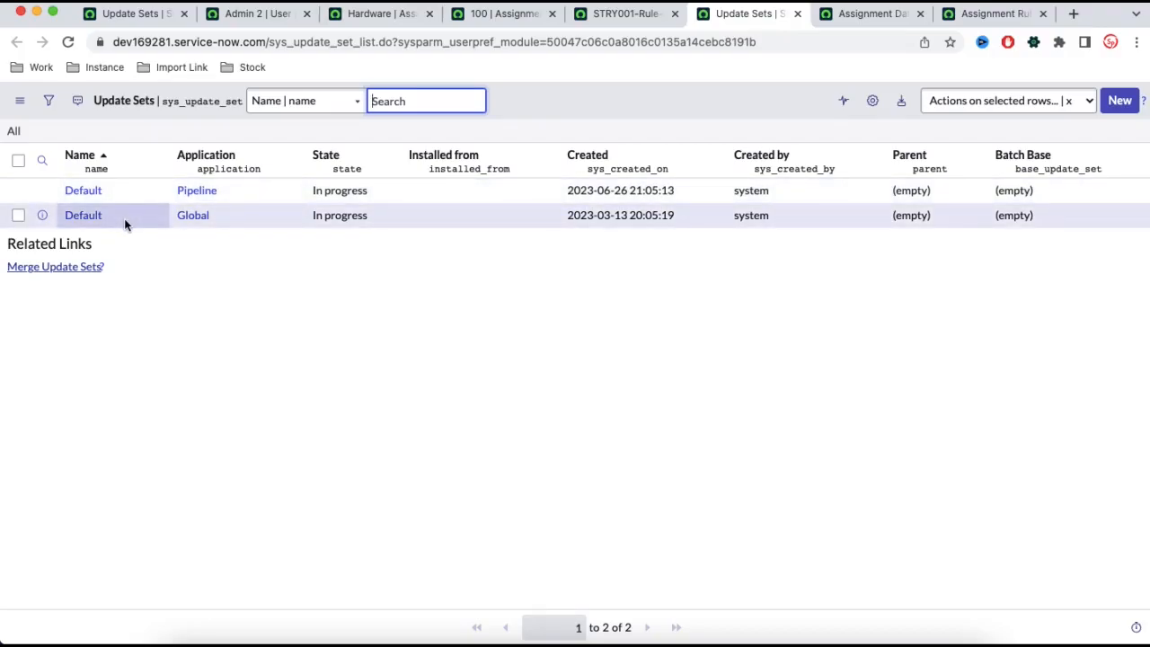
pyautogui.click(142, 16)
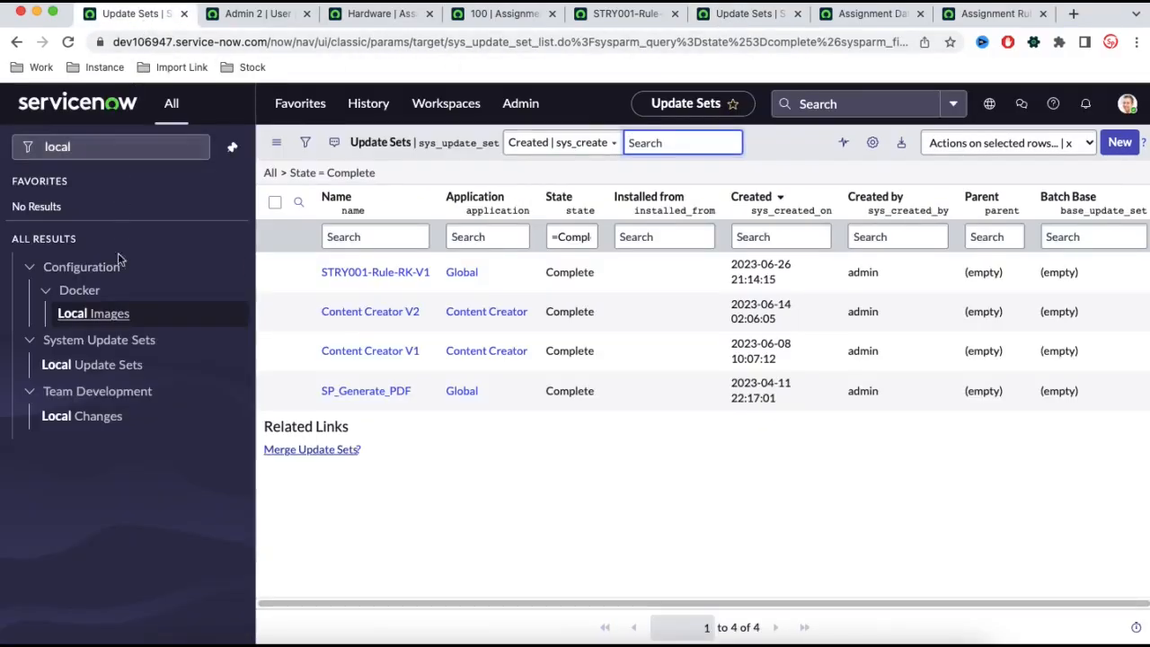
pyautogui.click(97, 370)
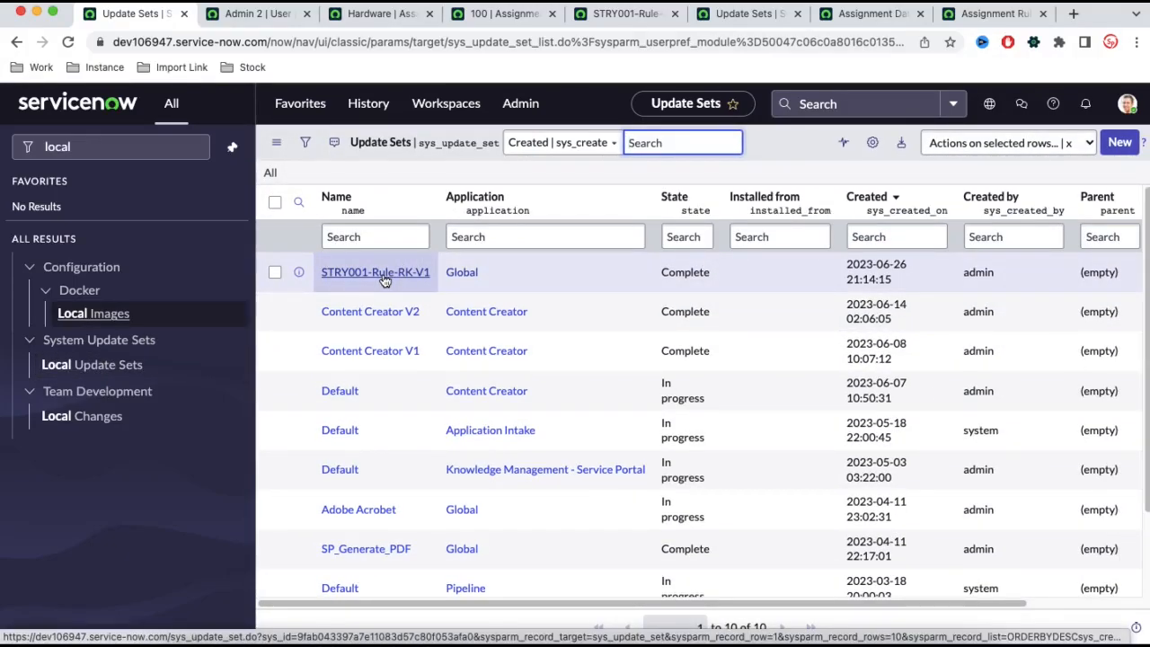
# Step: Switch to the CotEditor notes and add the lines "TEST - DEV" and "DEV - Local Update - Retirve Update" below "RUN Preview Agian"
pyautogui.click(252, 640)
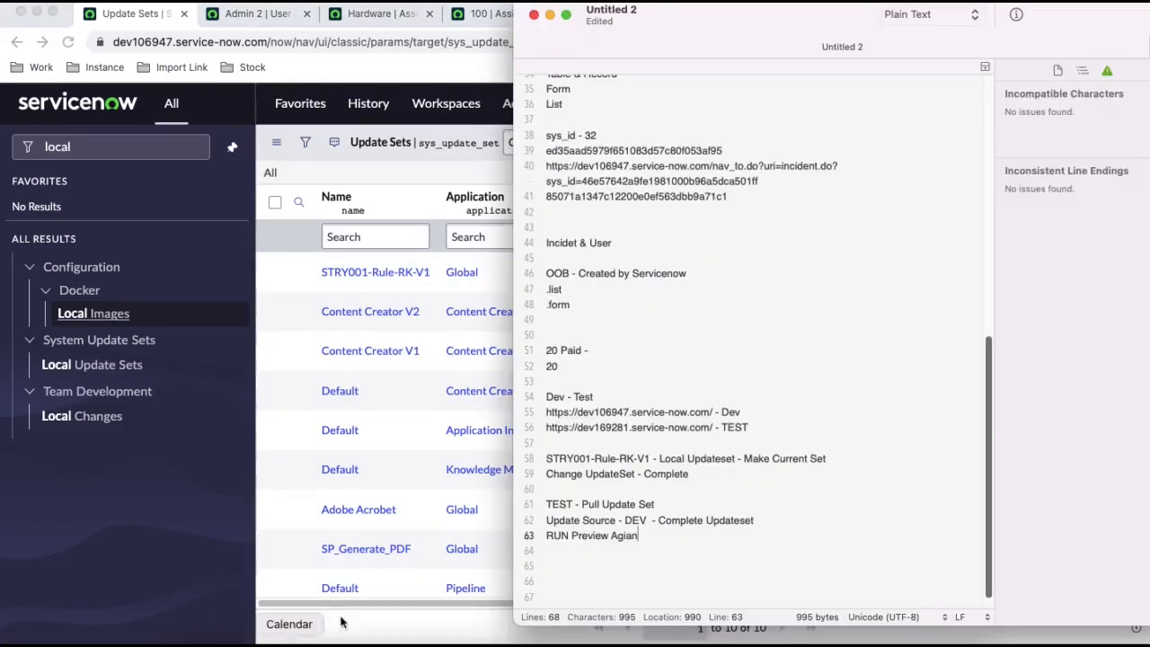
pyautogui.press('Return')
pyautogui.press('Return')
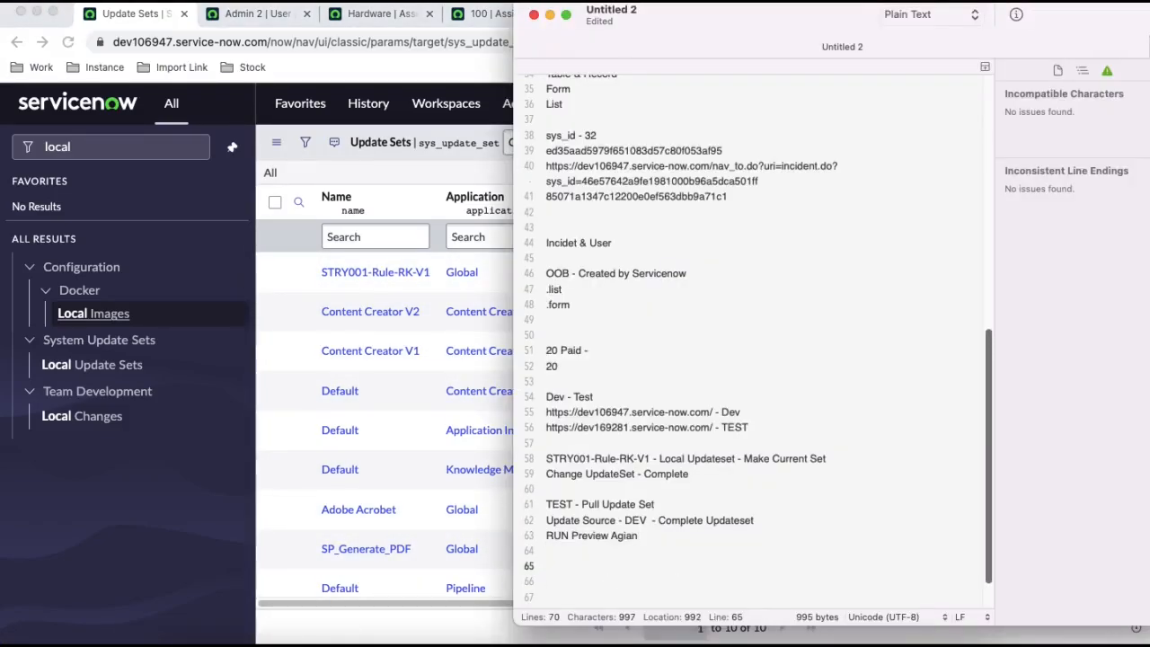
pyautogui.write('TES')
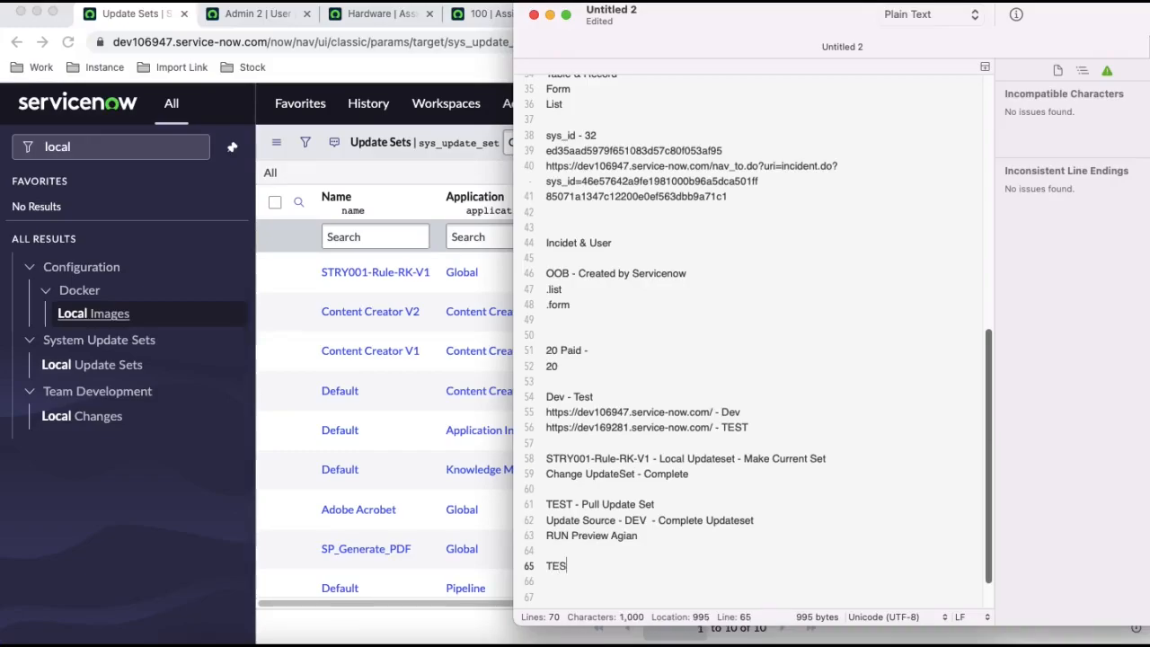
pyautogui.write('T - DEV')
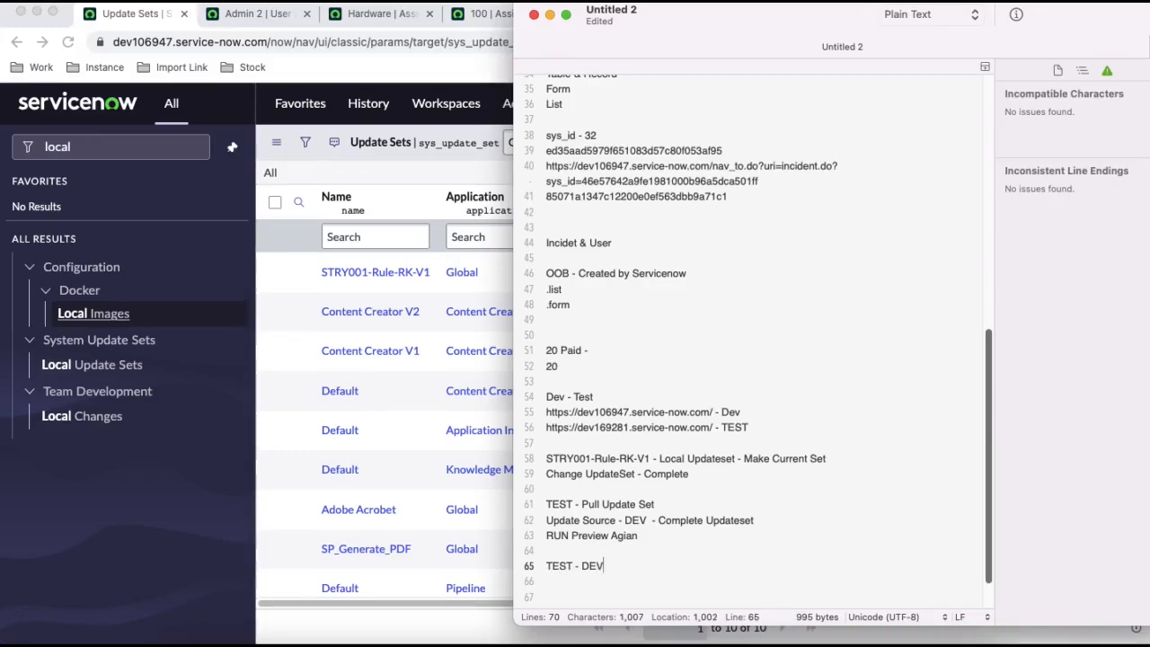
pyautogui.press('Return')
pyautogui.write('DEV - Local Update')
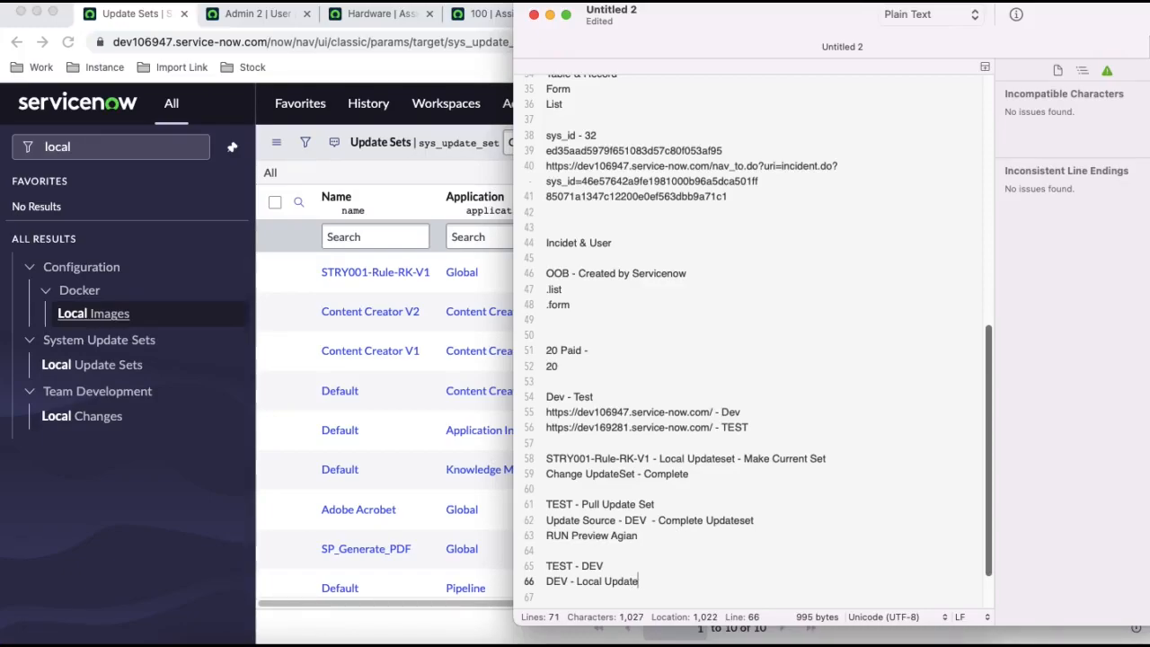
pyautogui.write('- Retirve Update')
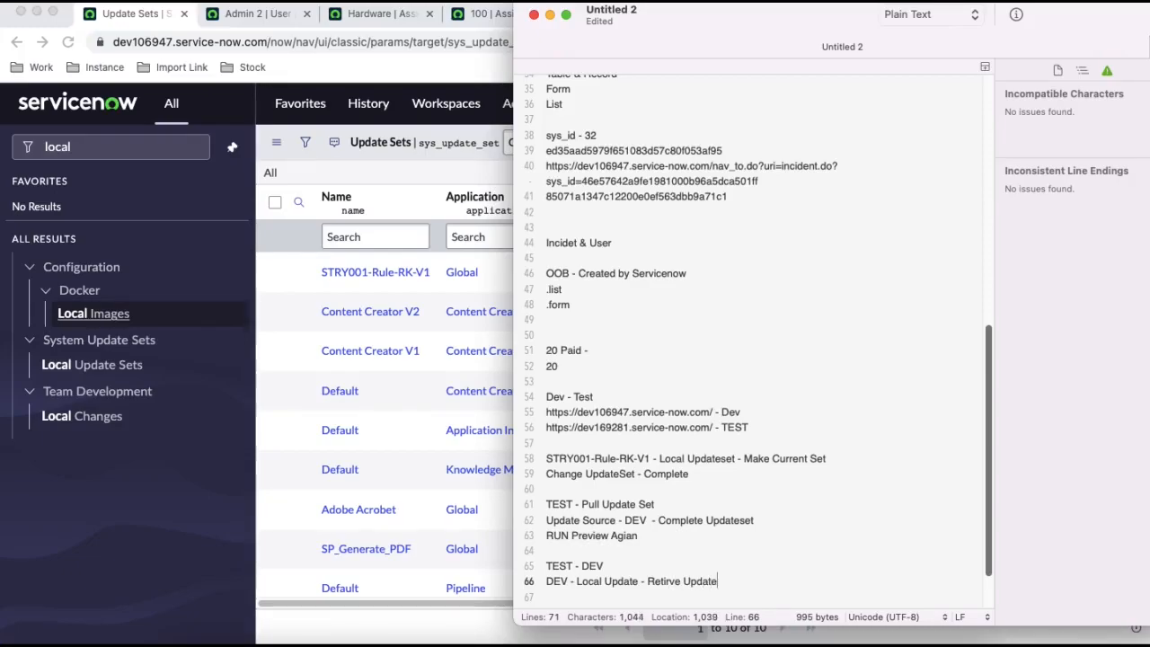
# Step: Return to the test instance in the browser and reopen retrieved update set STRY001-Rule-RK-V1 through the DEV update source
pyautogui.click(415, 69)
pyautogui.click(733, 18)
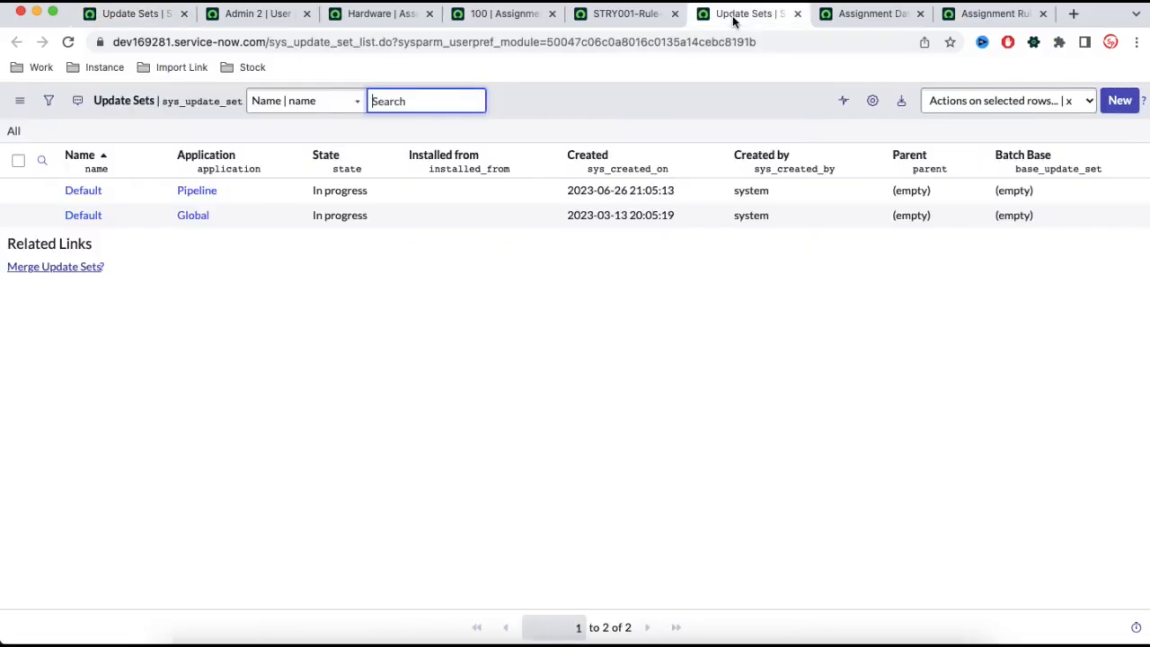
pyautogui.click(634, 12)
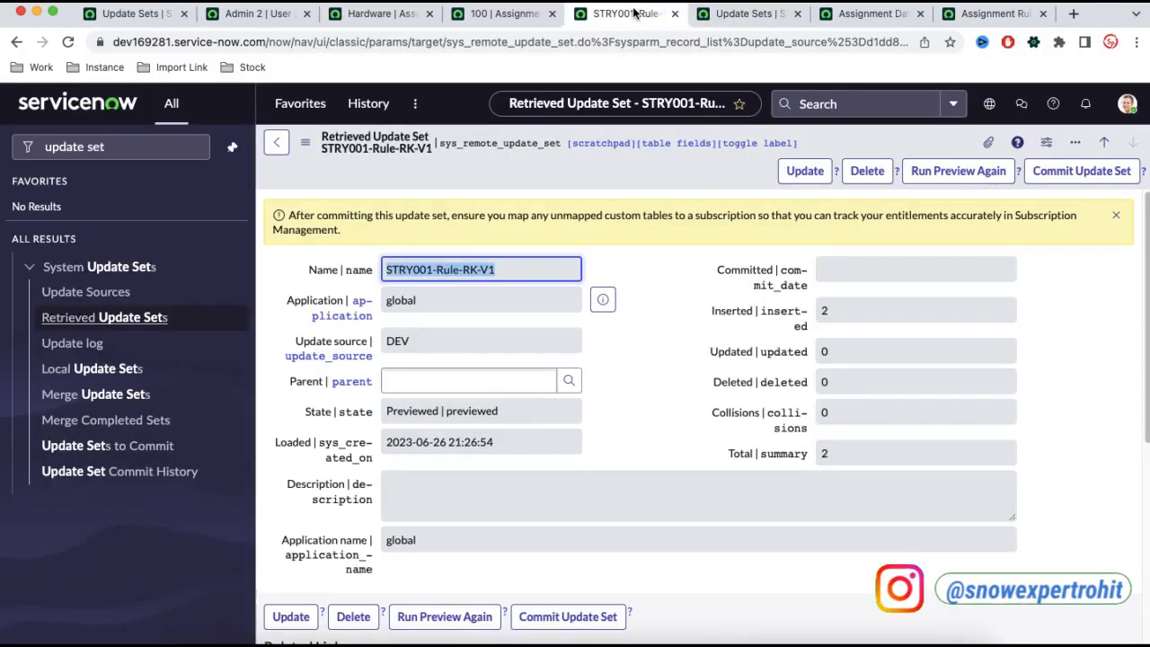
pyautogui.click(98, 292)
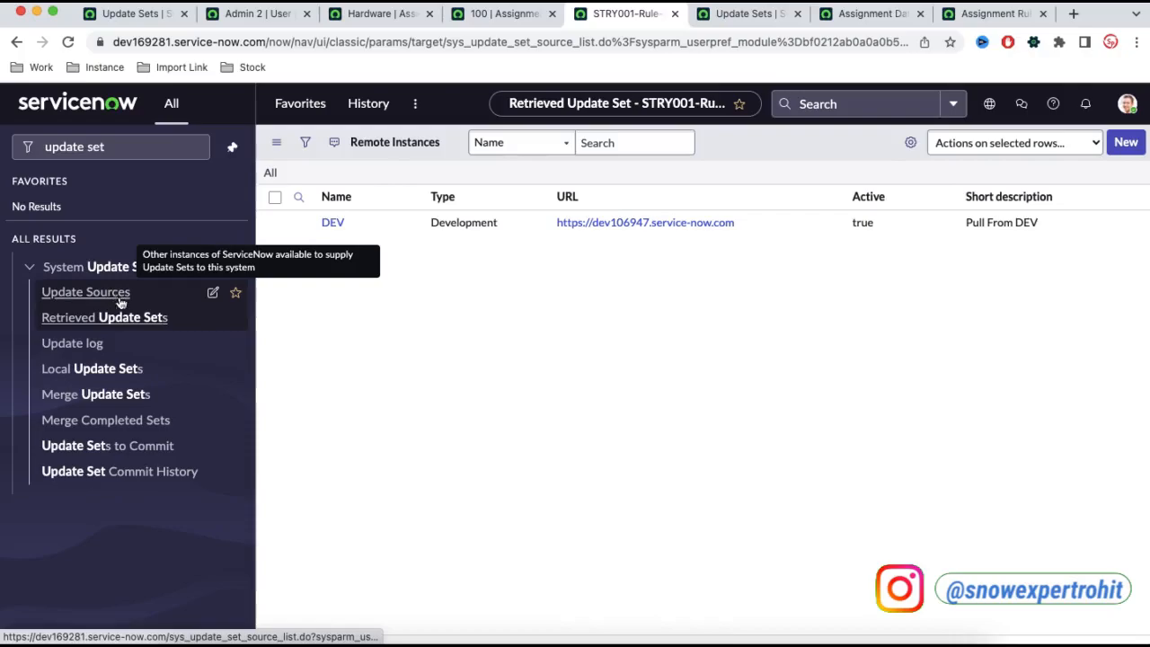
pyautogui.click(333, 236)
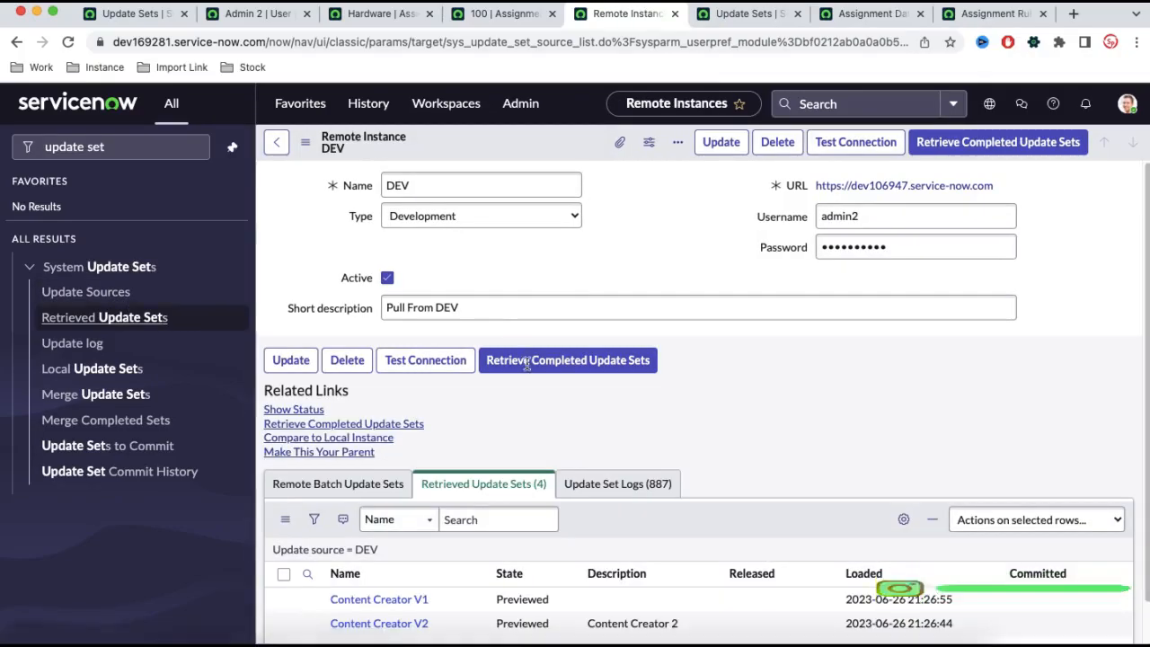
pyautogui.scroll(-3, 588, 438)
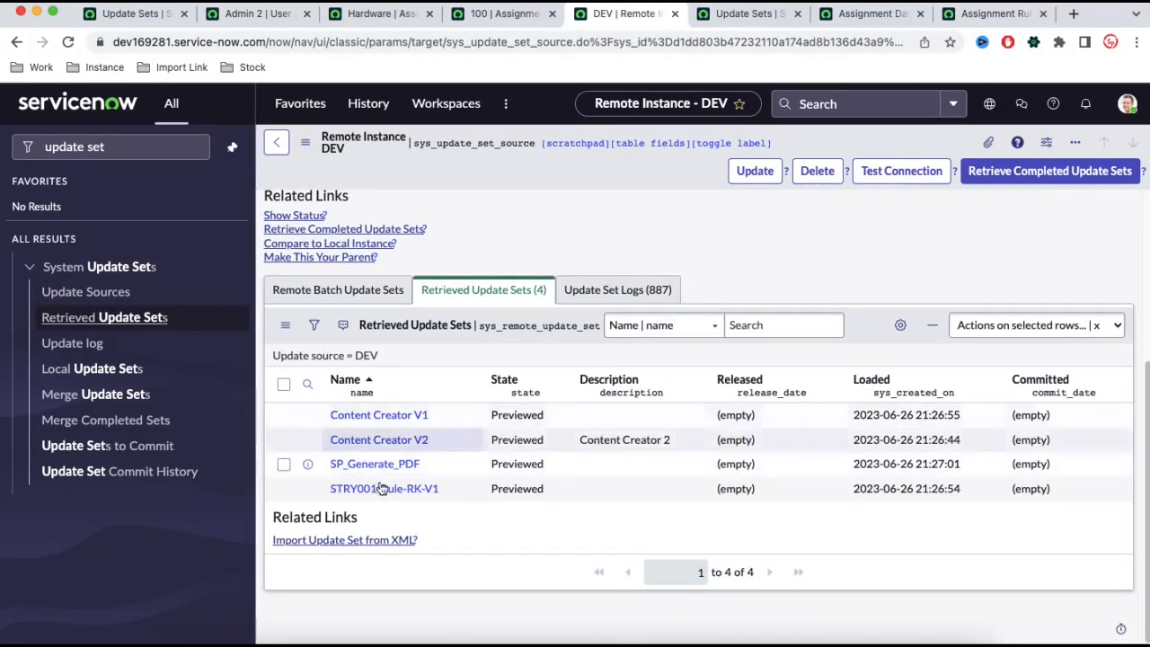
pyautogui.click(400, 489)
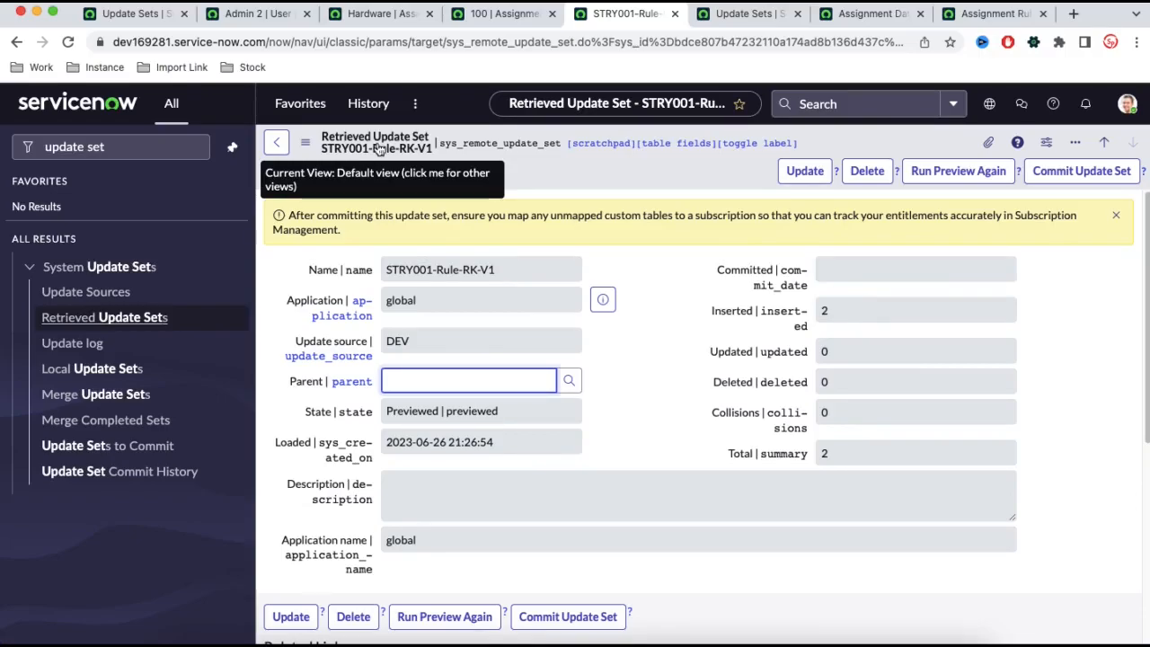
# Step: Commit the retrieved update set STRY001-Rule-RK-V1 on the test instance and close the finished commit dialog
pyautogui.scroll(-3, 649, 400)
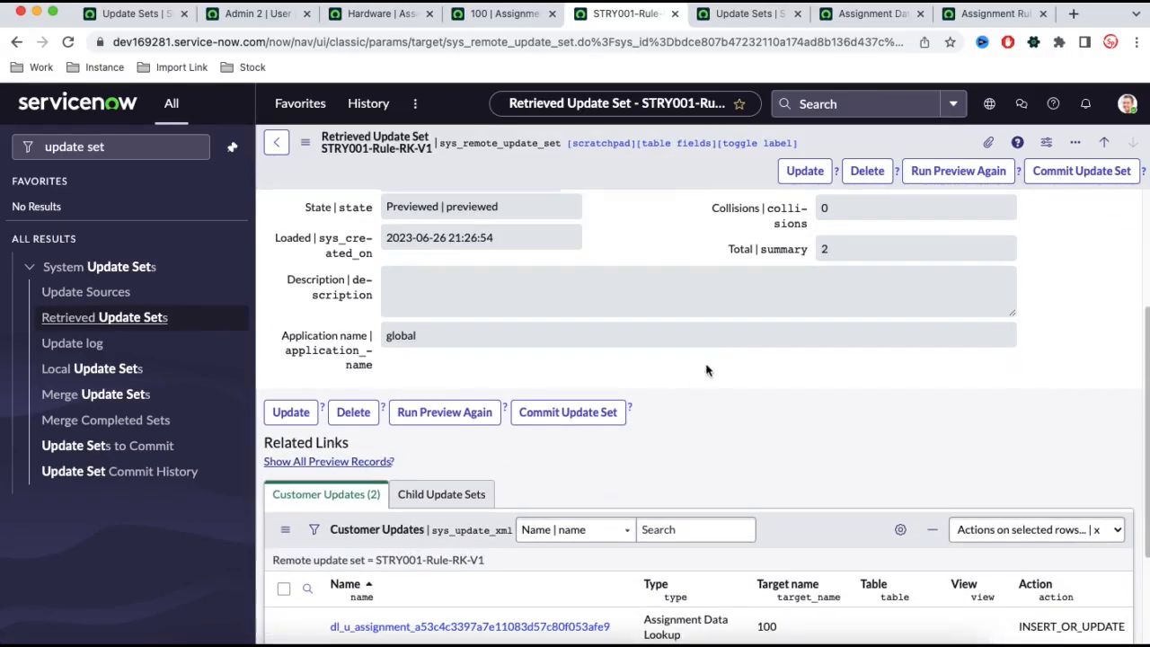
pyautogui.click(1070, 171)
pyautogui.click(746, 16)
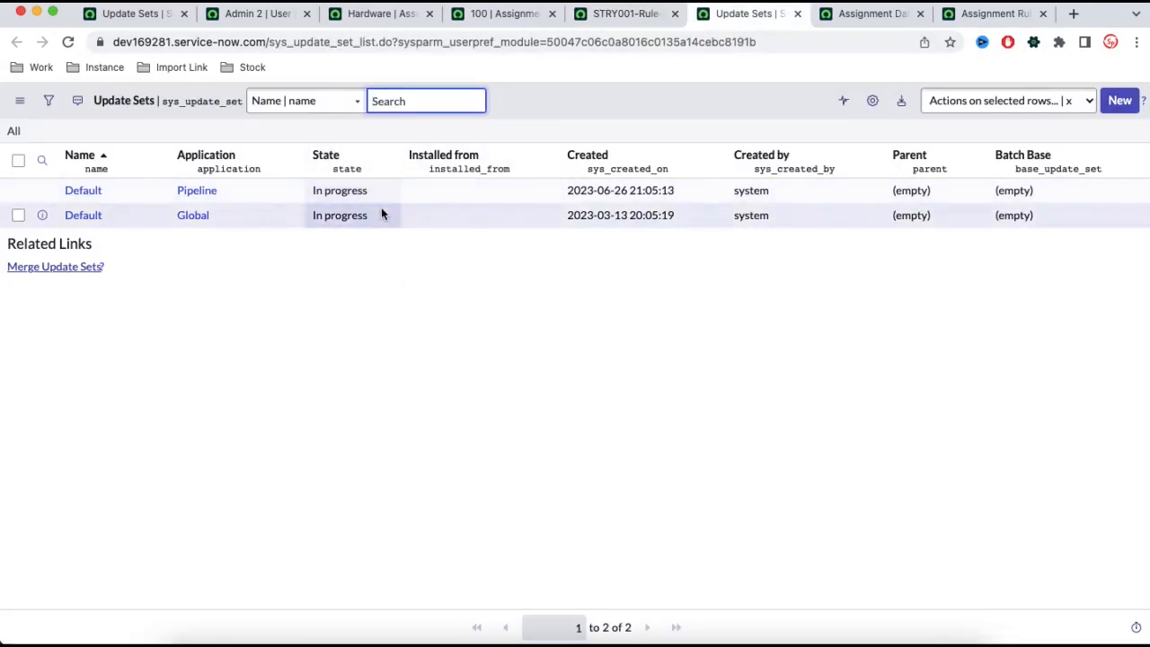
pyautogui.click(634, 14)
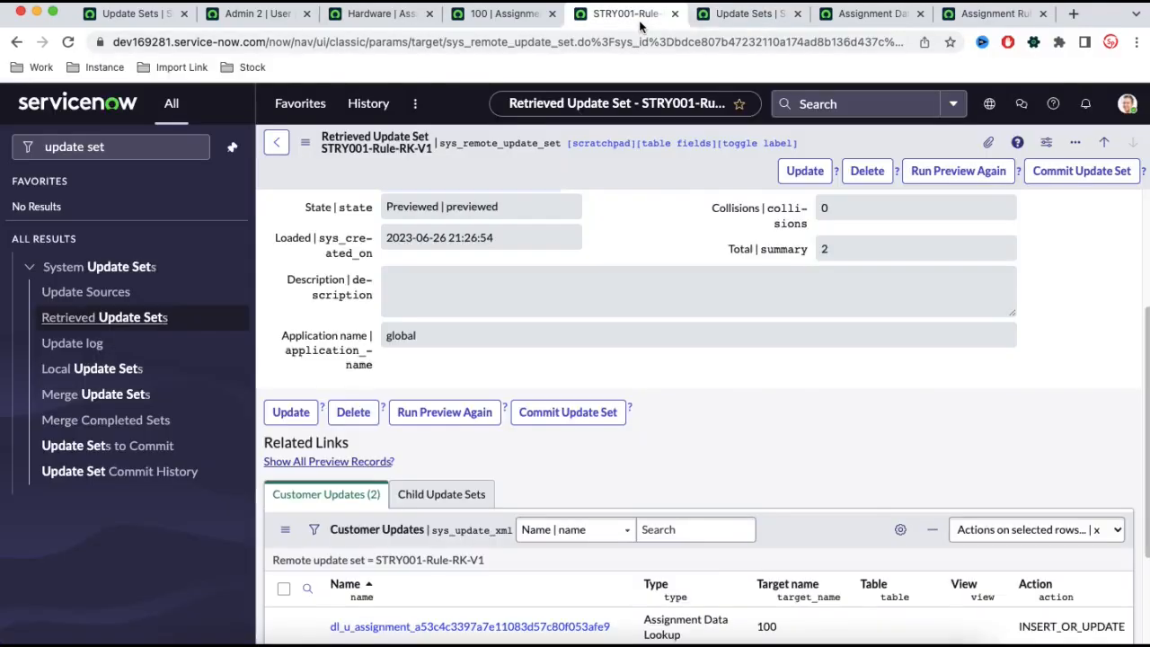
pyautogui.click(1100, 176)
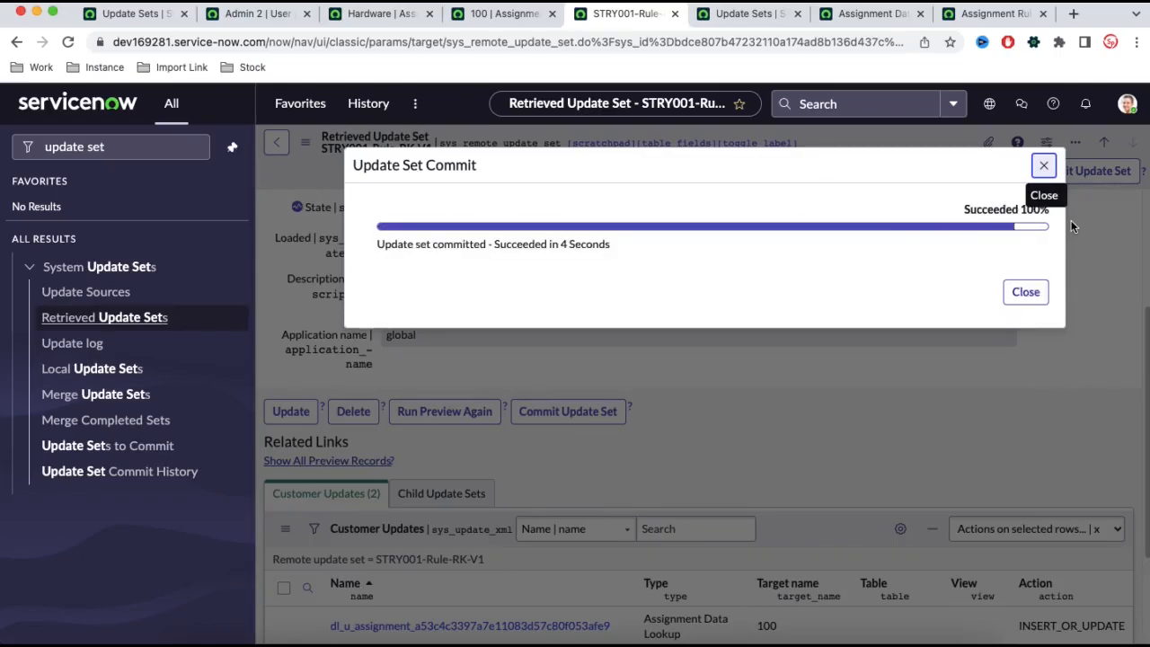
pyautogui.click(1015, 292)
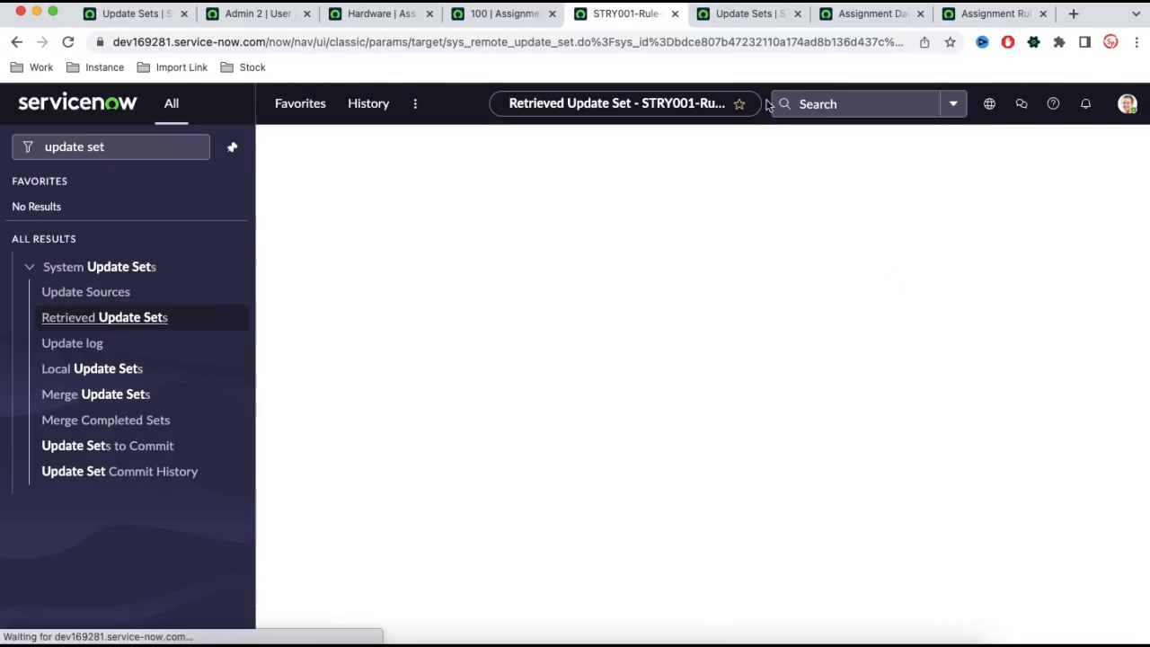
# Step: Refresh the test instance's local update sets list and check the instance STRY001-Rule-RK-V1 was installed from
pyautogui.click(745, 15)
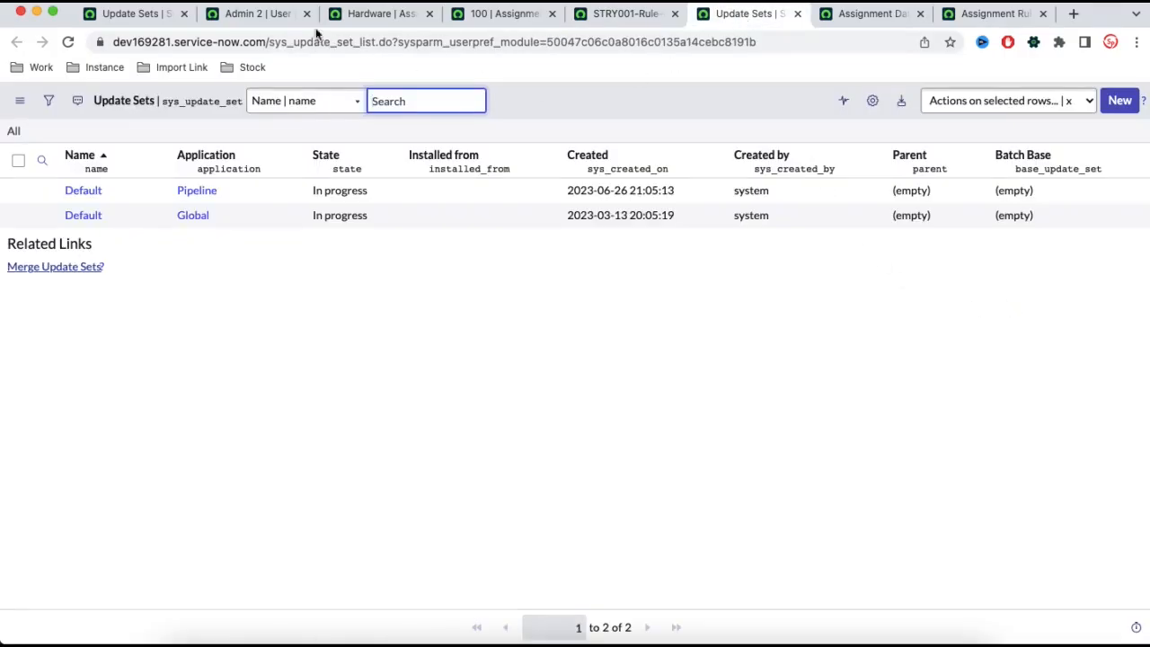
pyautogui.click(18, 132)
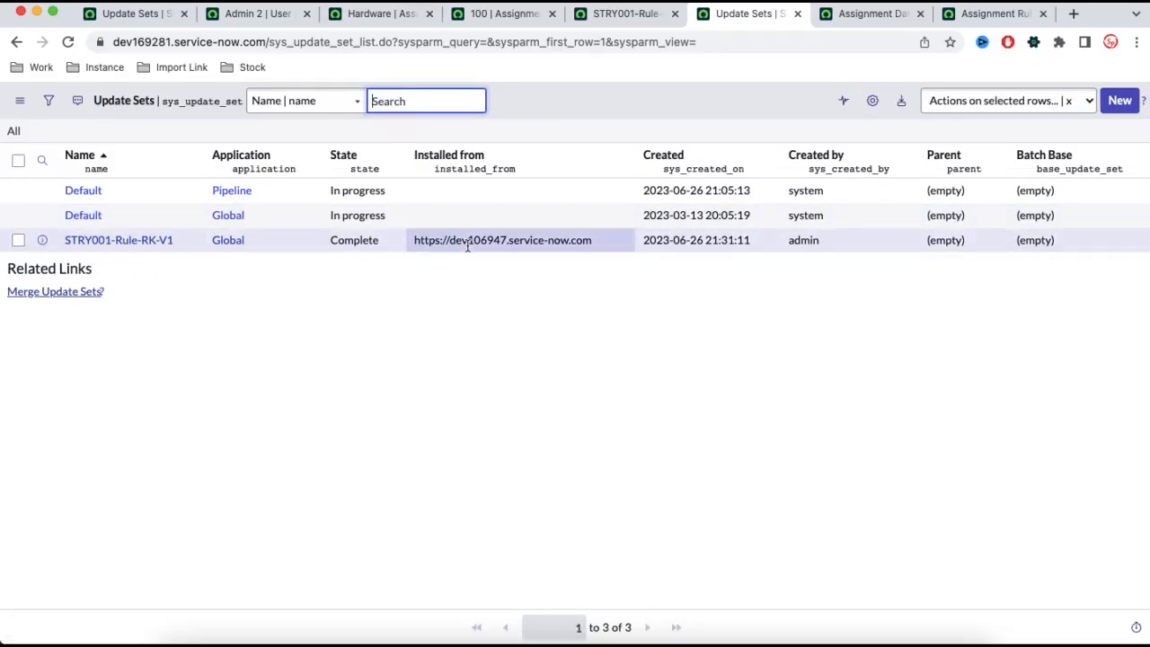
pyautogui.moveTo(508, 241); pyautogui.dragTo(415, 241)
pyautogui.moveTo(608, 242); pyautogui.dragTo(436, 239)
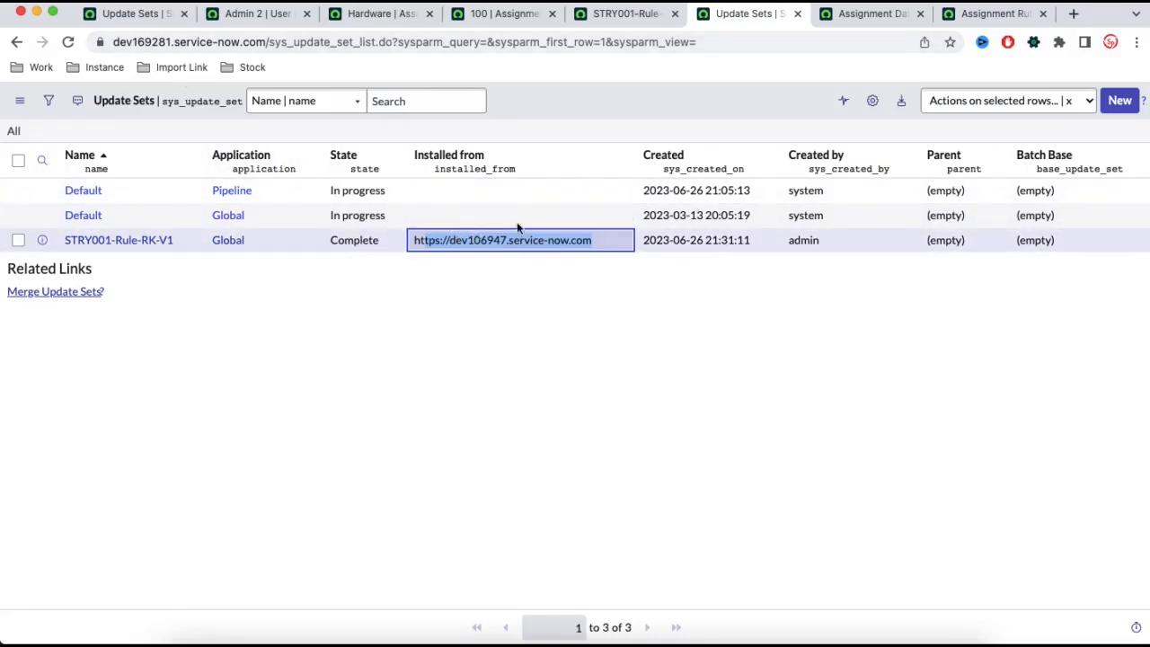
# Step: Refresh the test instance's Assignment Data Lookups list to check for the record delivered by the update set
pyautogui.click(865, 15)
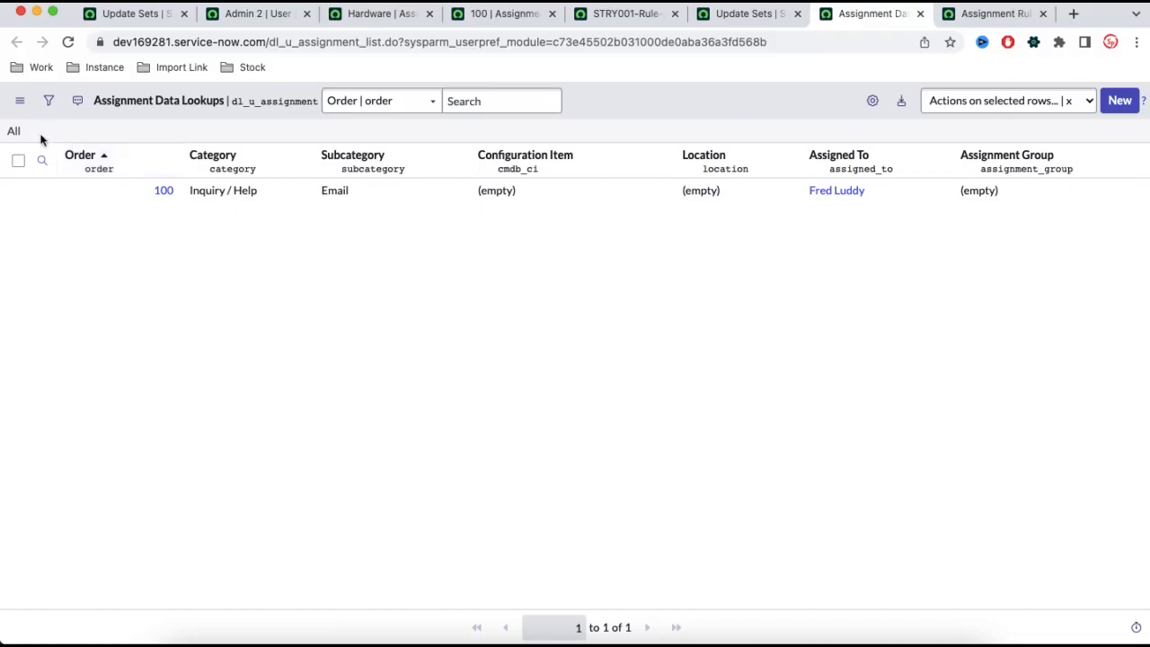
pyautogui.click(17, 132)
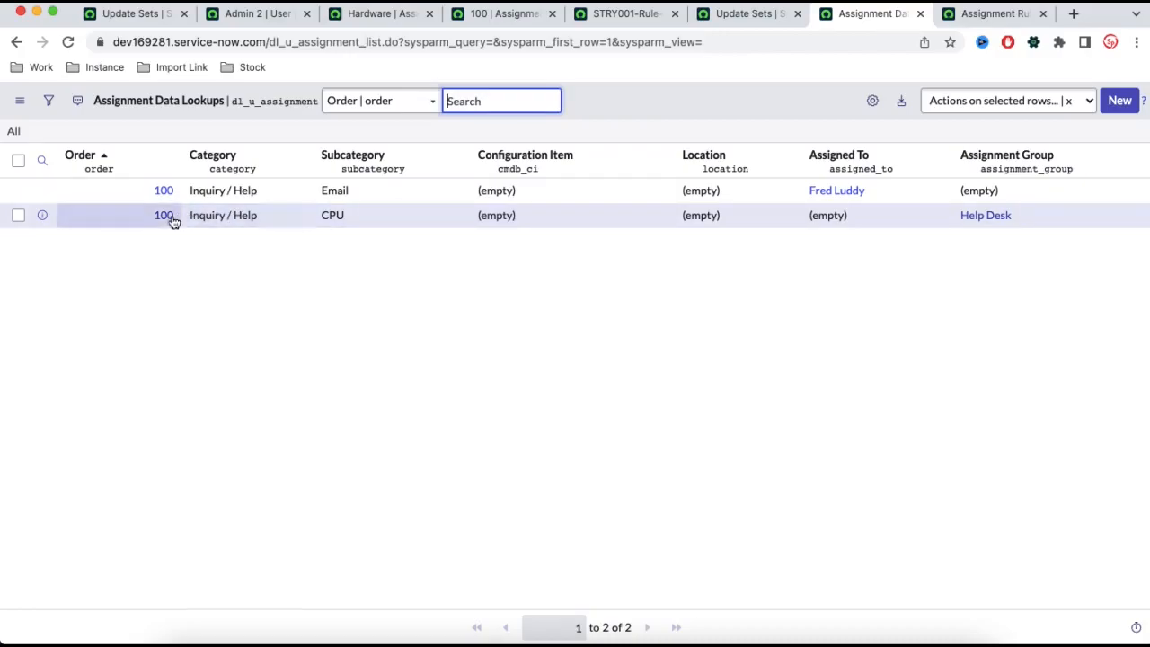
pyautogui.click(718, 23)
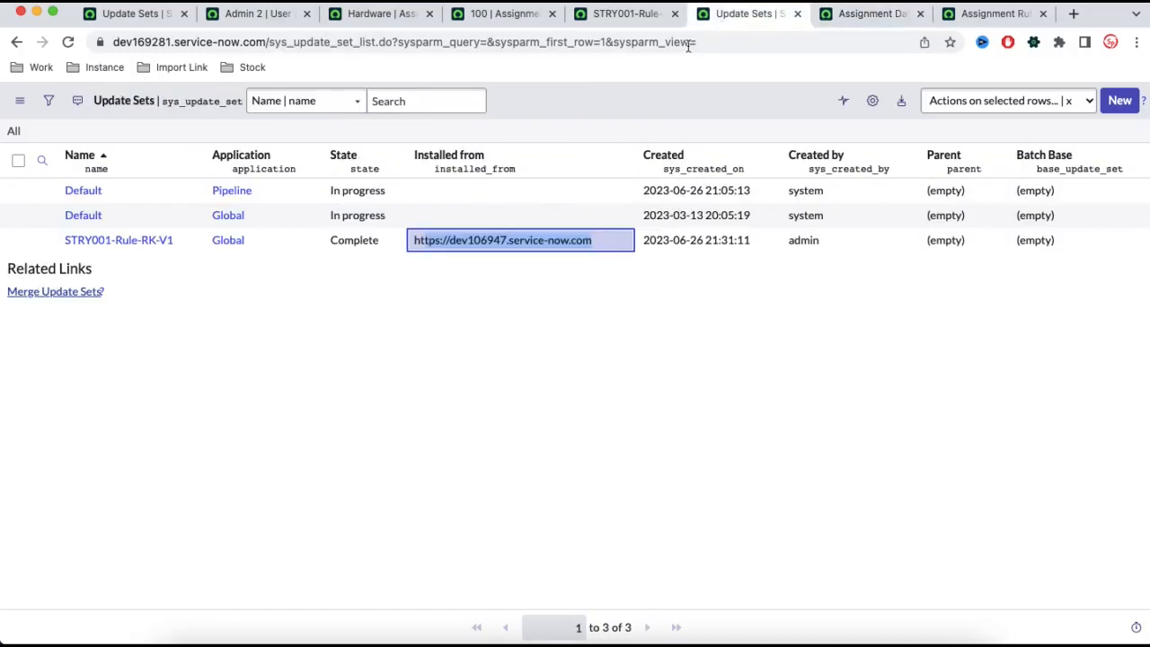
# Step: Refresh the test instance's Assignment Rules list, sort it by most recently updated, and open the Hardware incident rule to inspect it
pyautogui.click(992, 16)
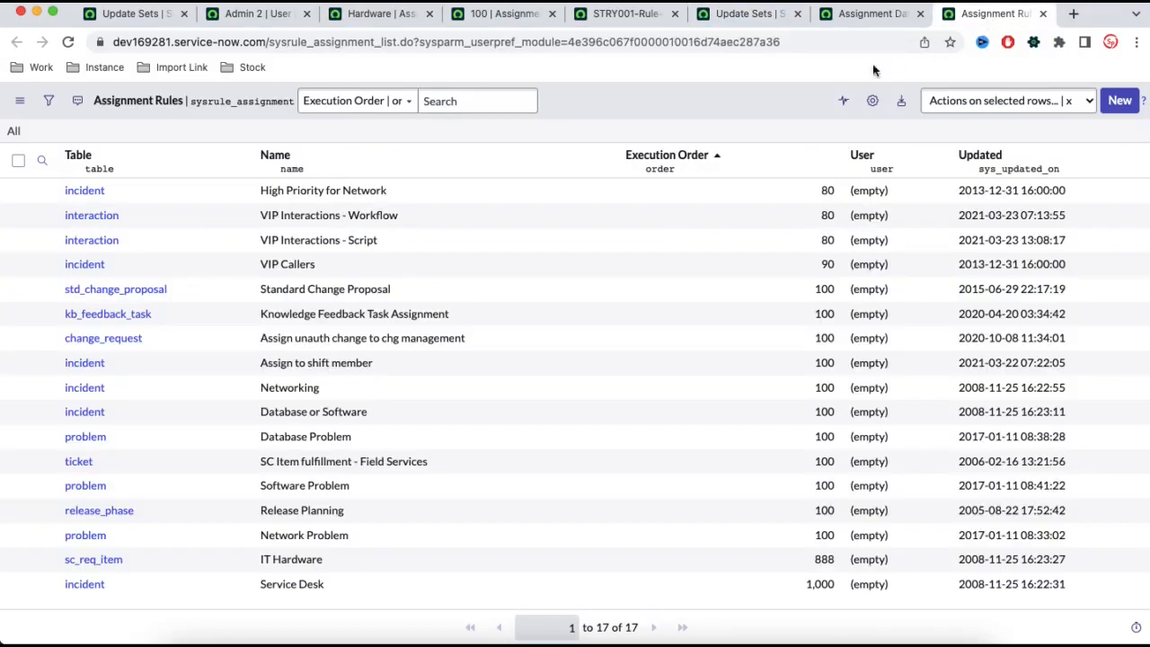
pyautogui.click(14, 133)
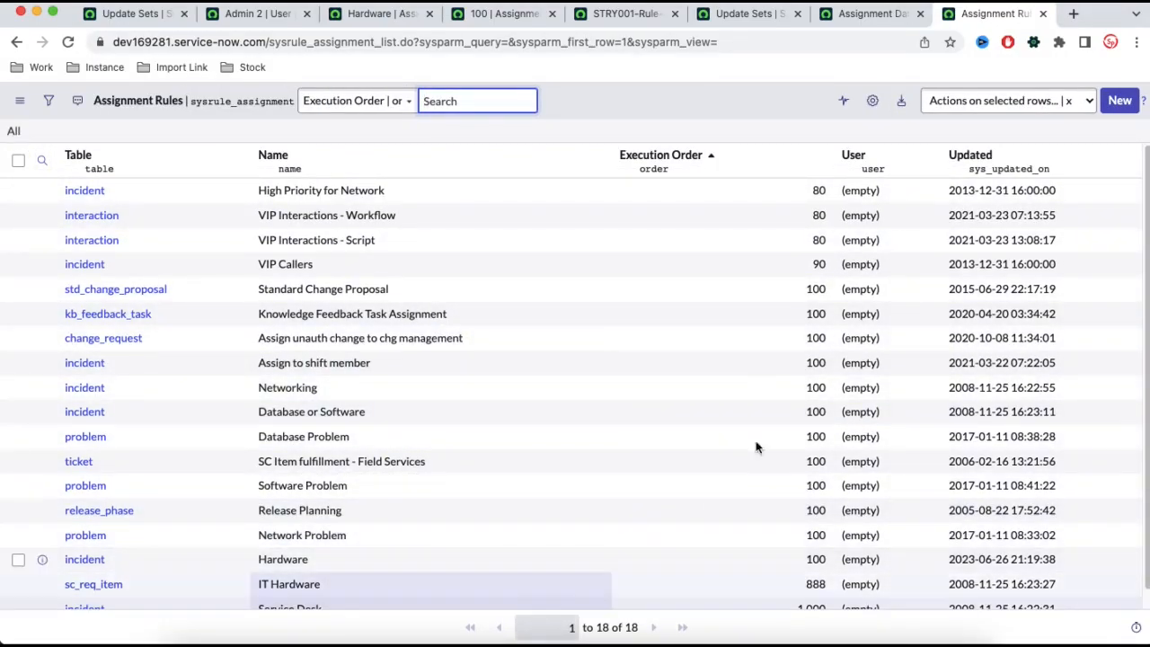
pyautogui.click(987, 156)
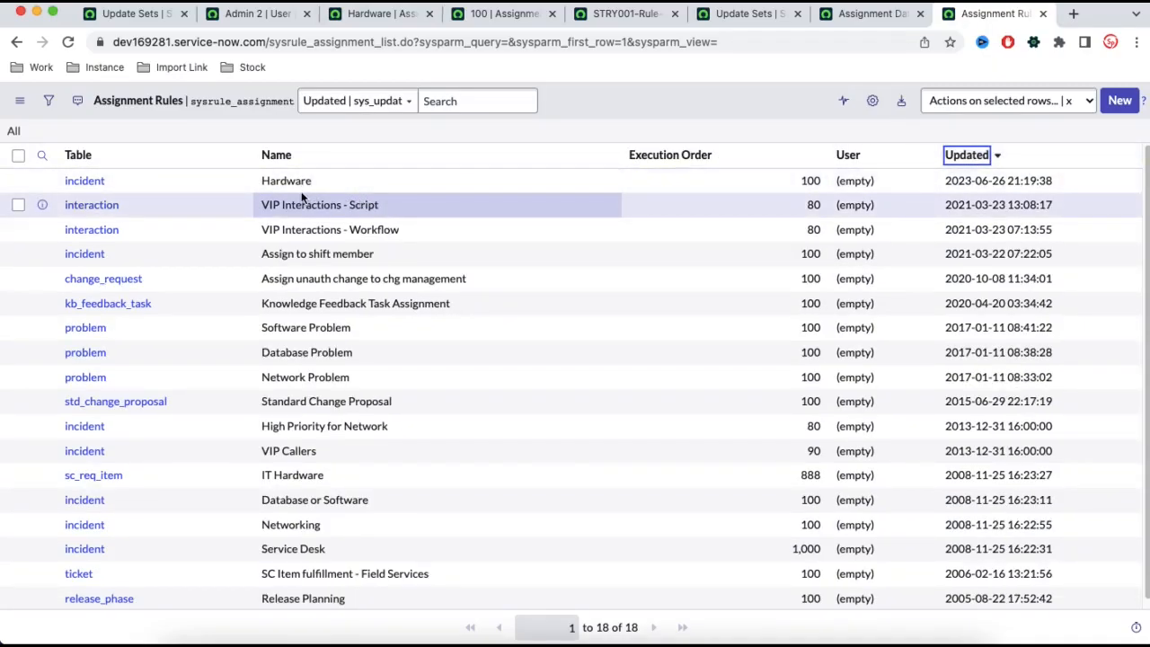
pyautogui.click(97, 181)
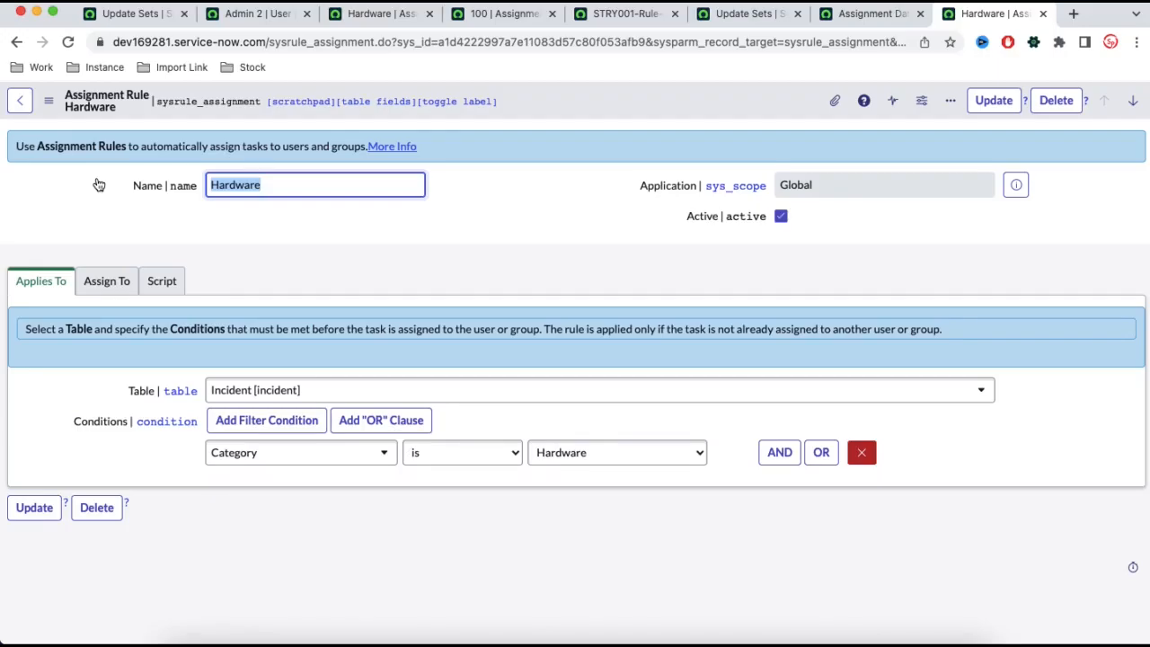
pyautogui.click(982, 19)
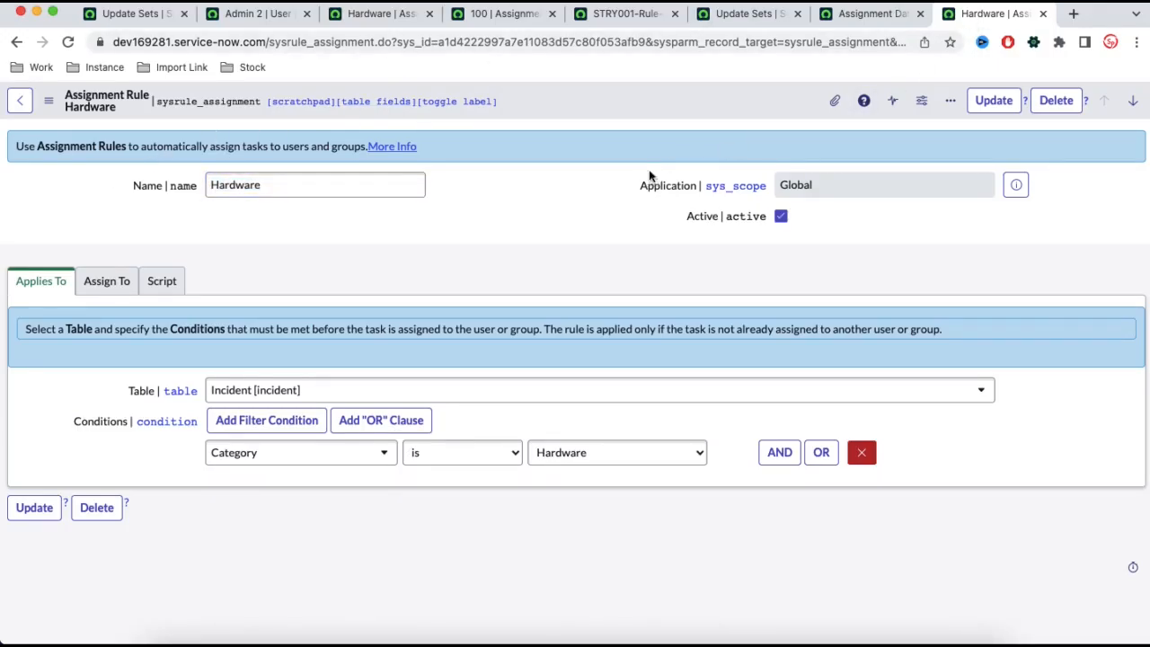
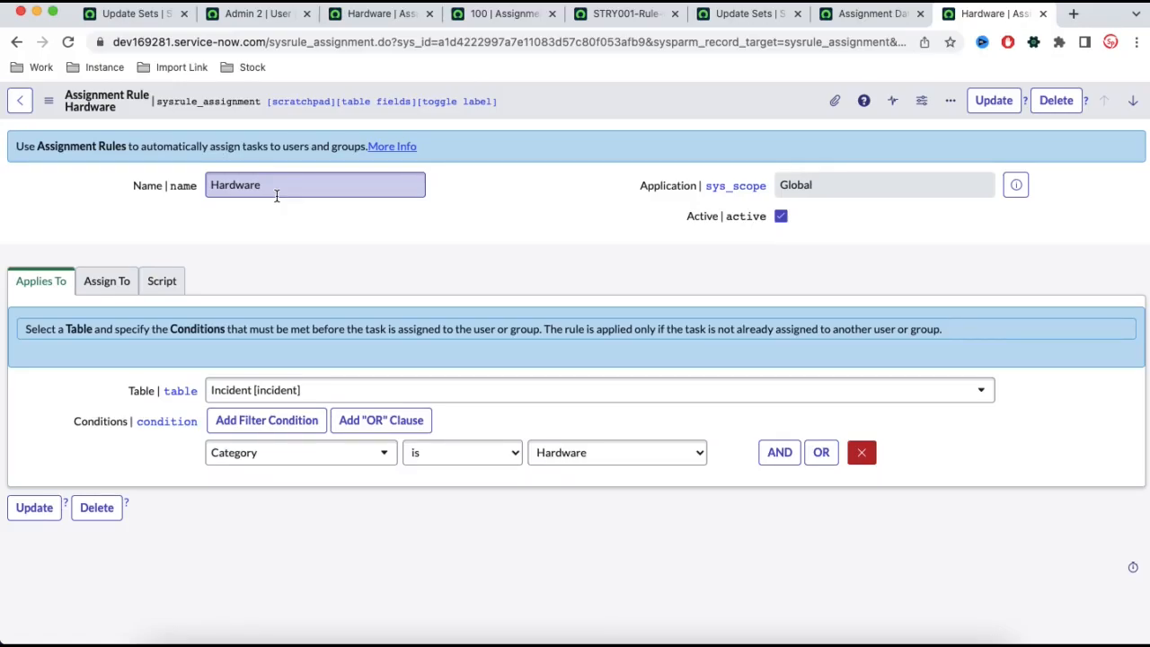
pyautogui.moveTo(278, 193); pyautogui.dragTo(214, 188)
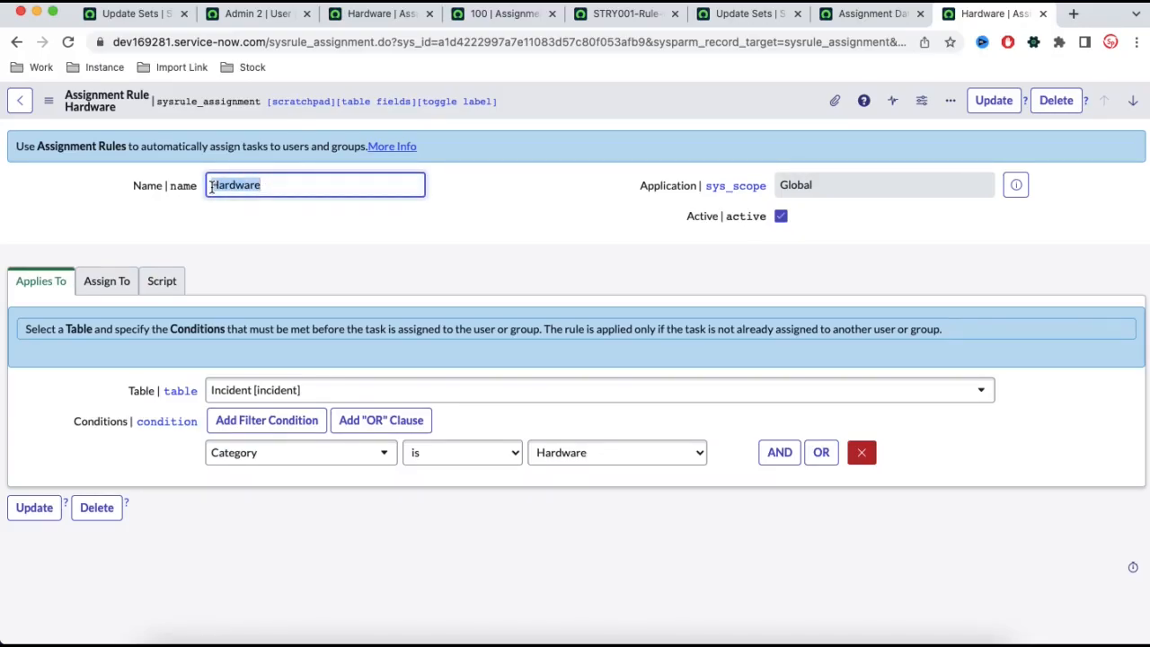
# Step: On the dev instance, find the System Policy assignment rules through a "rules" search and open the Hardware incident rule
pyautogui.click(130, 14)
pyautogui.click(132, 147)
pyautogui.write('rules')
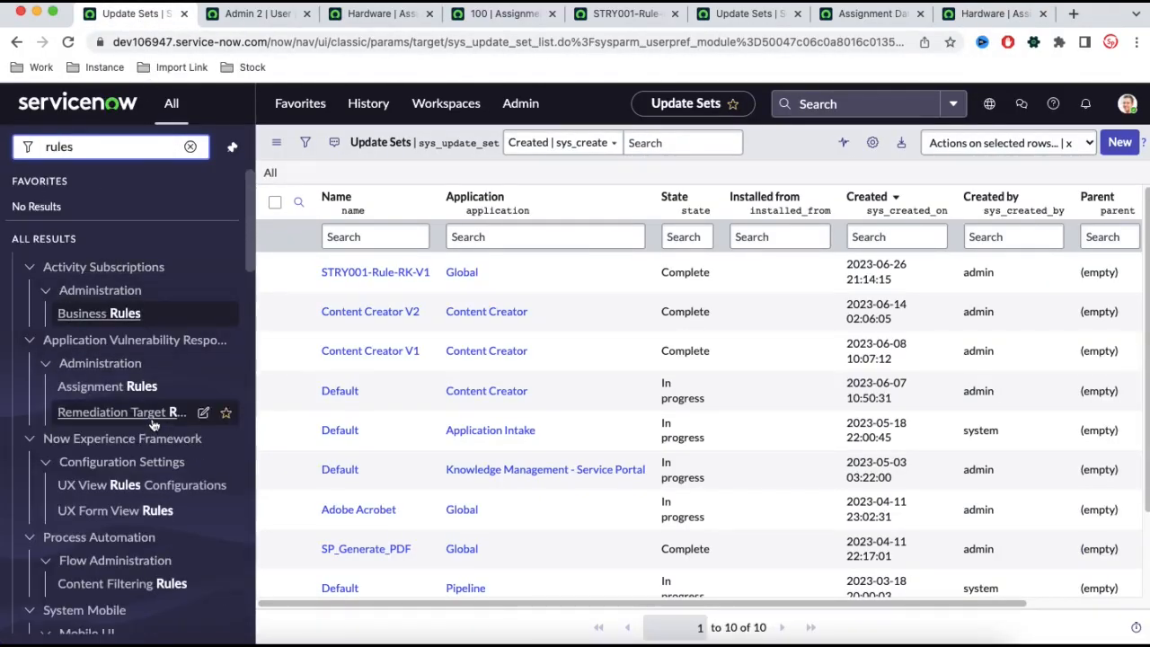
pyautogui.scroll(-15, 155, 422)
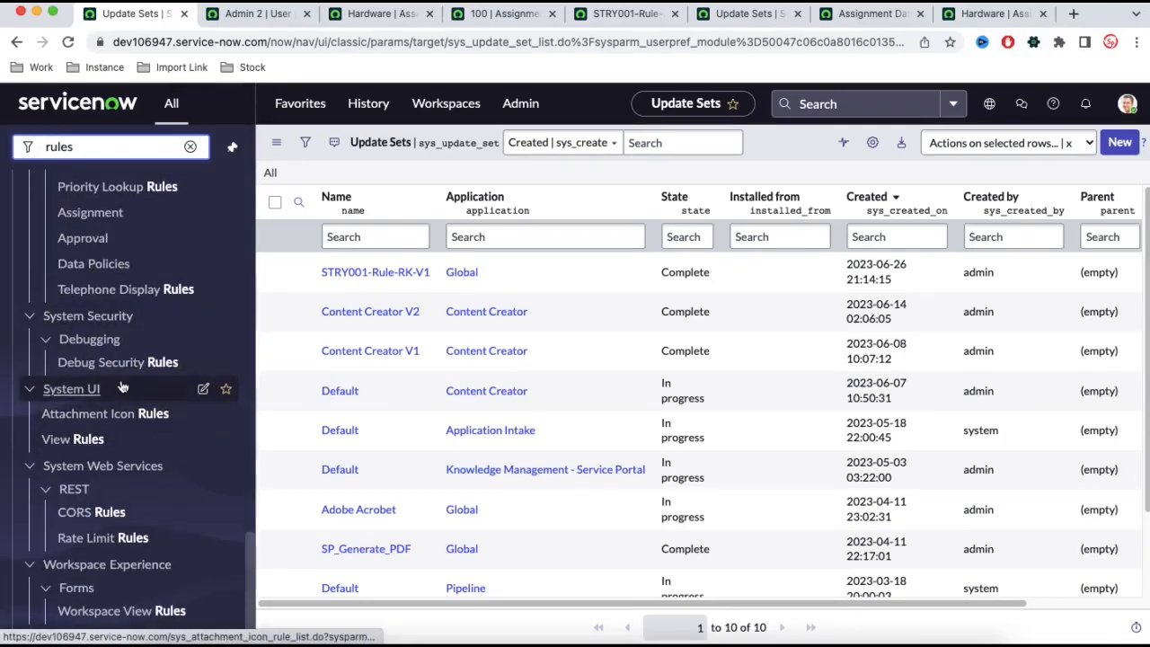
pyautogui.scroll(3, 122, 377)
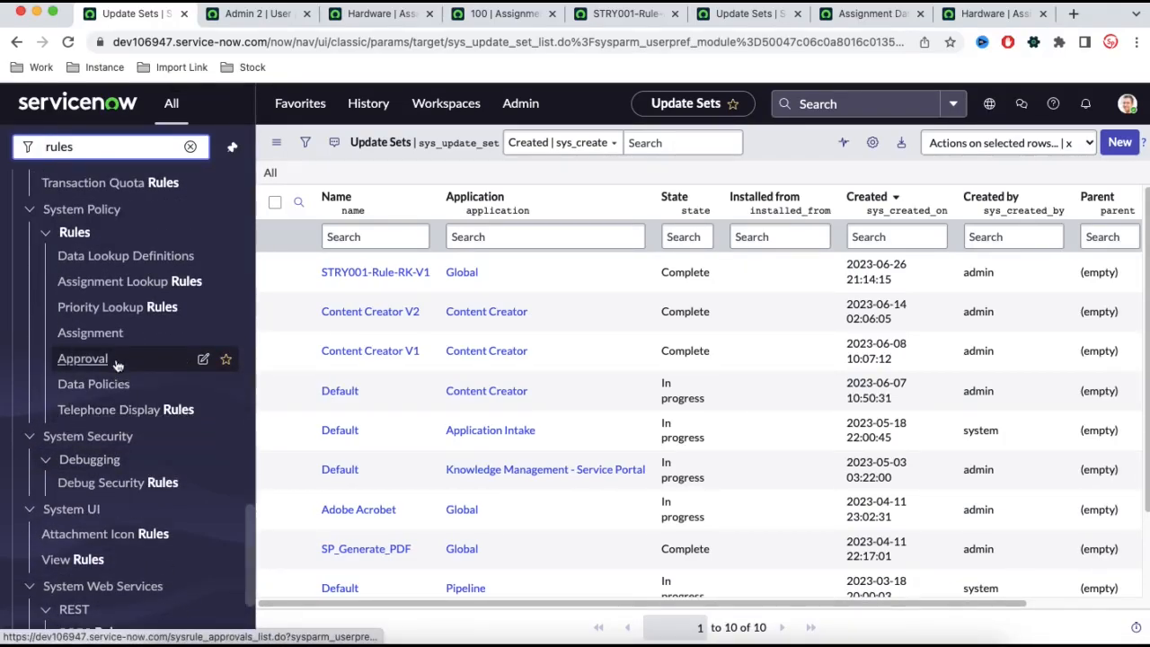
pyautogui.click(120, 335)
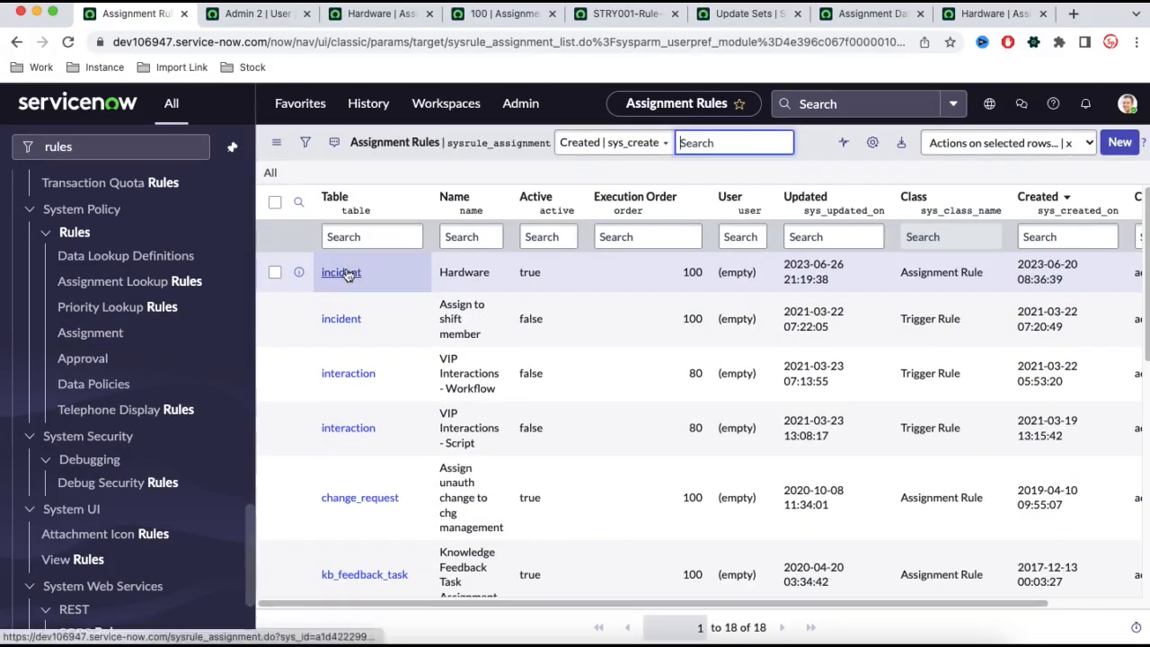
pyautogui.click(341, 273)
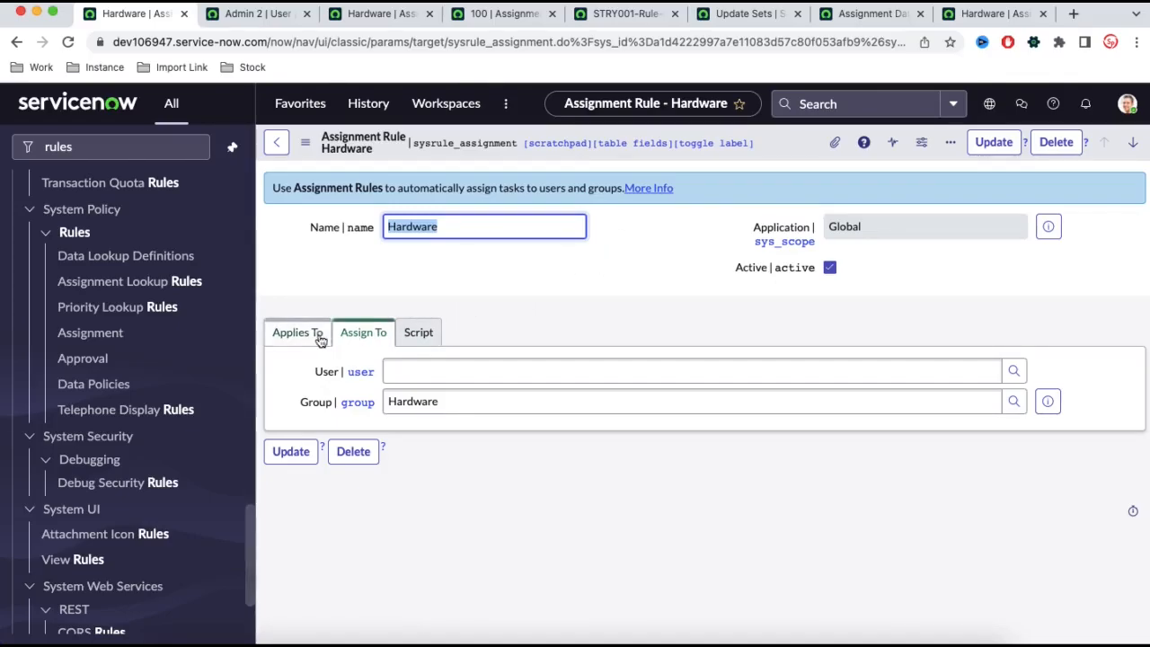
# Step: Compare the Hardware rule's assigned user and group on the dev instance with those on the test instance
pyautogui.click(485, 370)
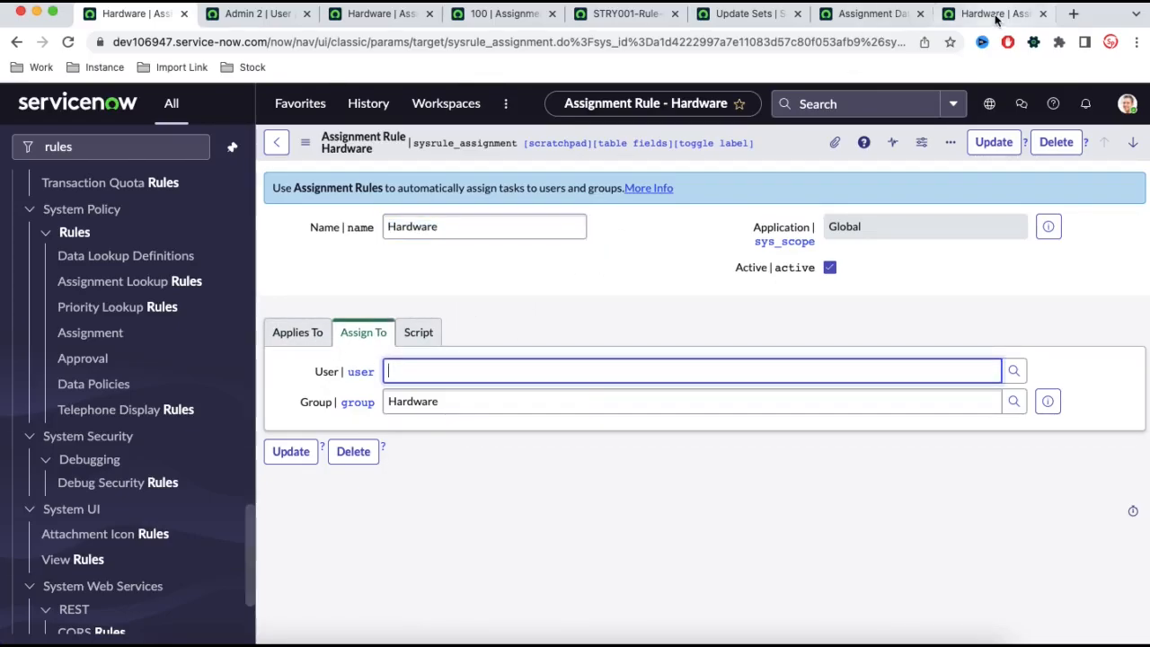
pyautogui.click(995, 13)
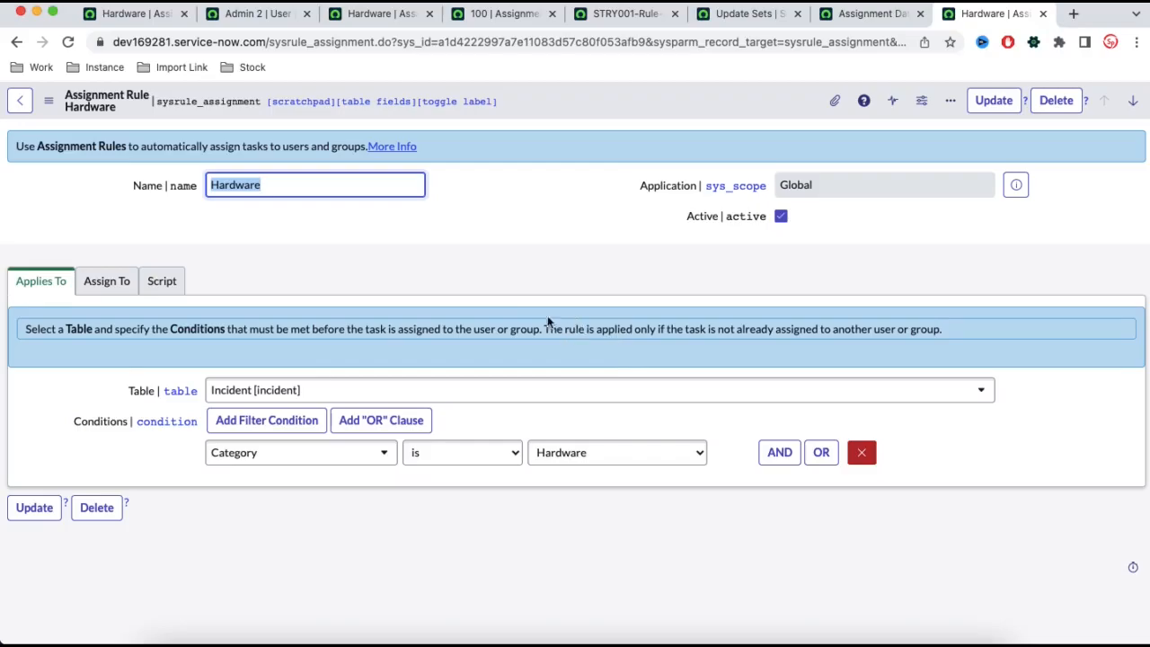
pyautogui.click(108, 283)
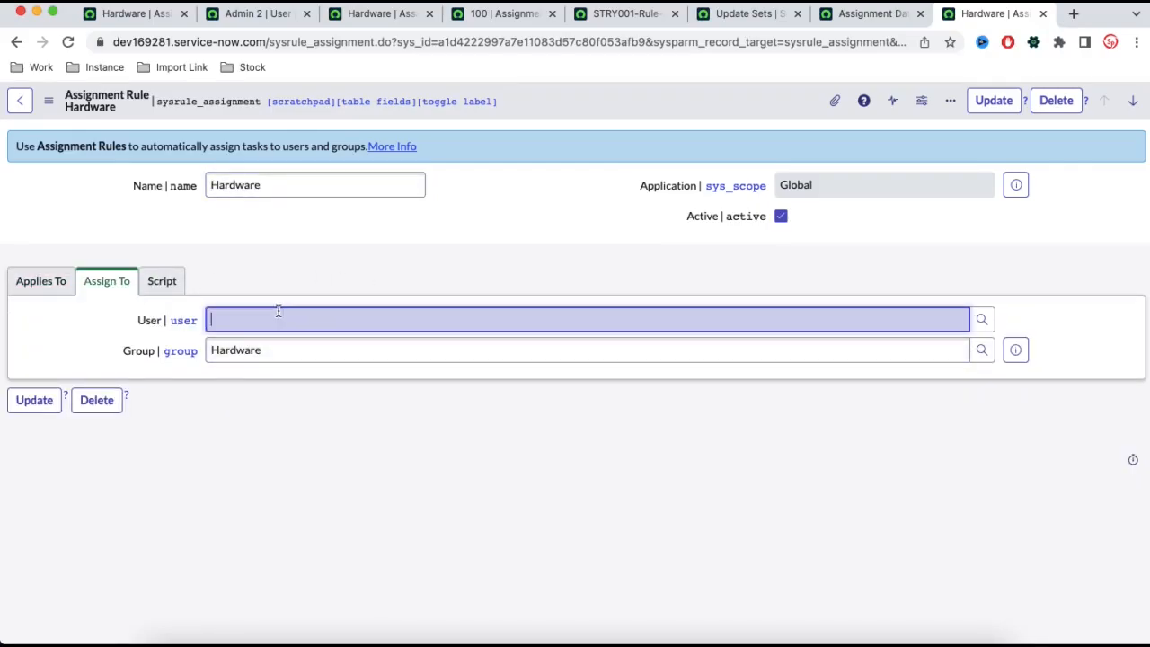
pyautogui.click(308, 324)
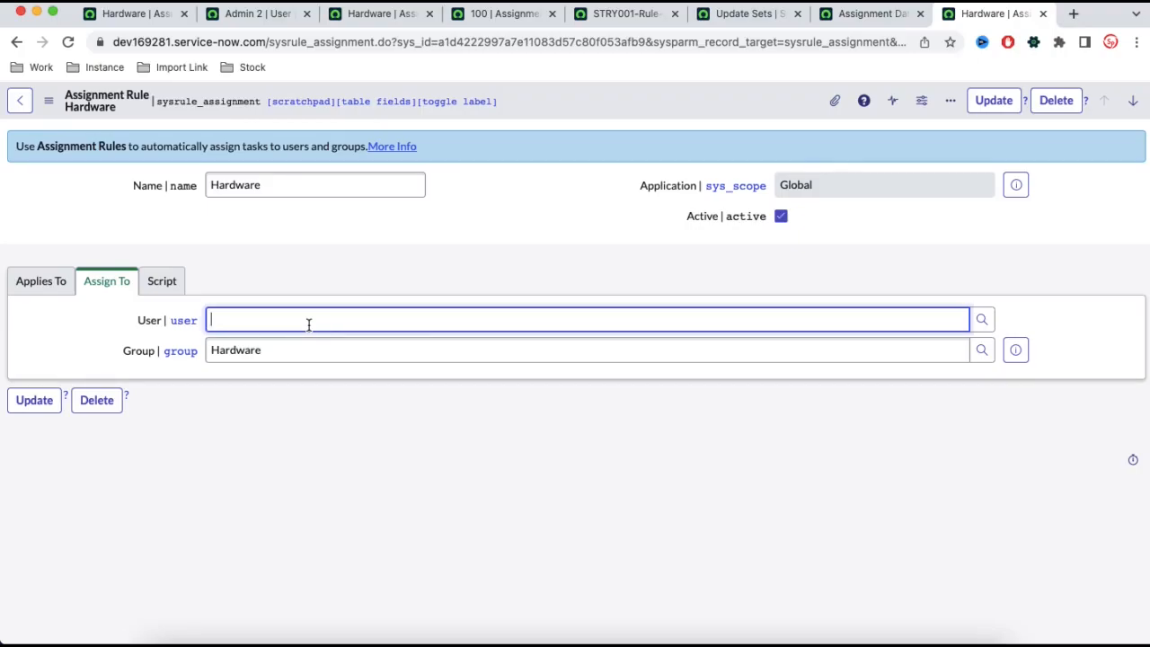
# Step: On the dev instance, create a local update set named STRY001-Rule-RK-V2 and make it the current one
pyautogui.click(155, 17)
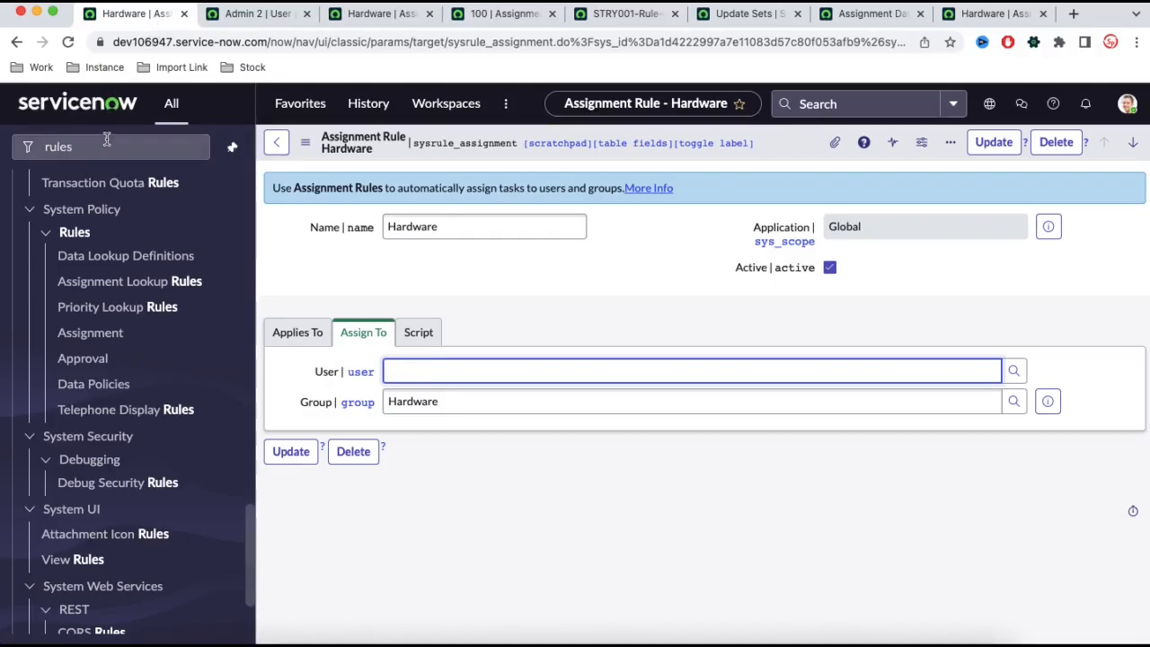
pyautogui.moveTo(105, 147); pyautogui.dragTo(7, 150)
pyautogui.write('local up')
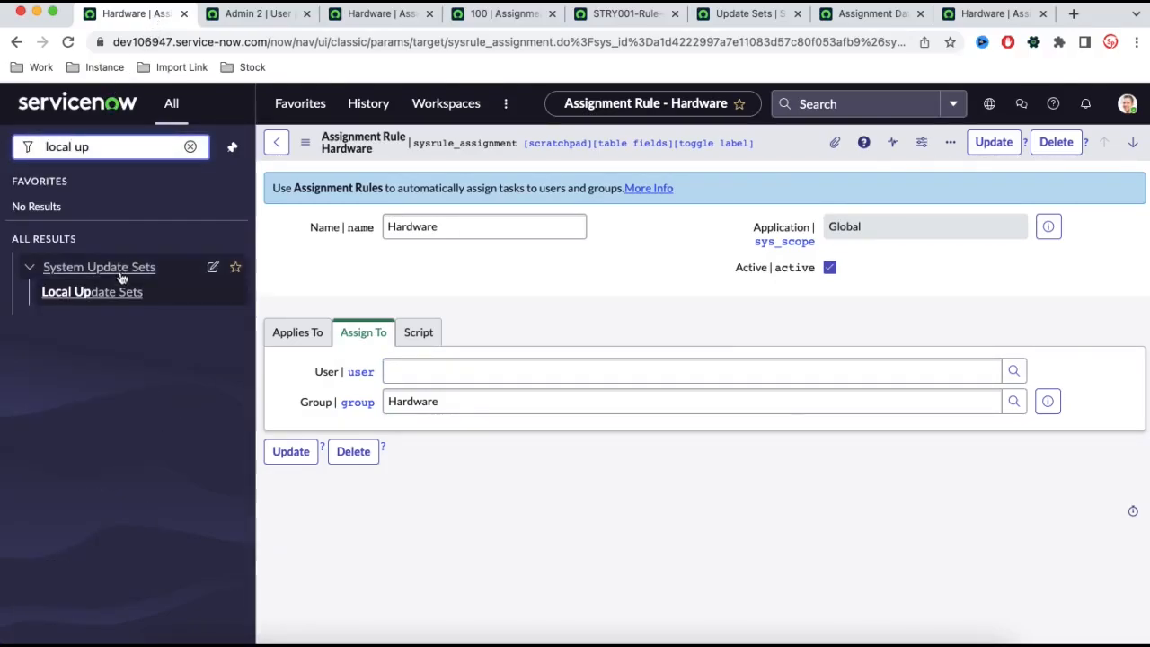
pyautogui.click(92, 291)
pyautogui.moveTo(181, 228); pyautogui.dragTo(66, 226)
pyautogui.hotkey('ctrl', 'c')
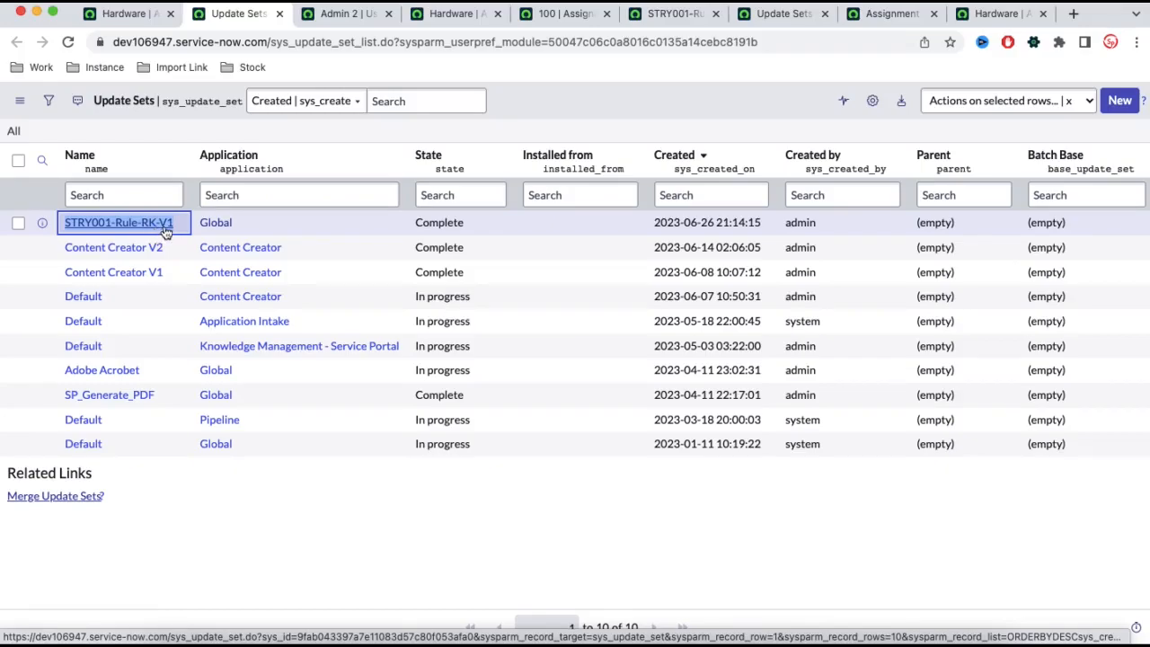
pyautogui.click(1119, 101)
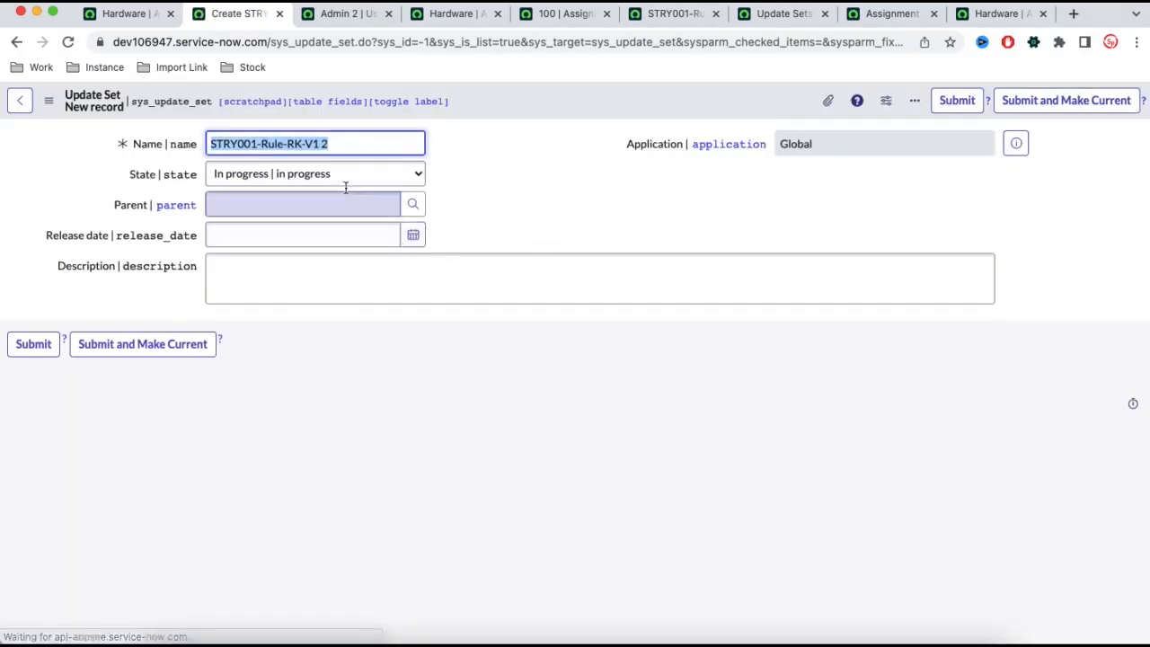
pyautogui.hotkey('ctrl', 'v')
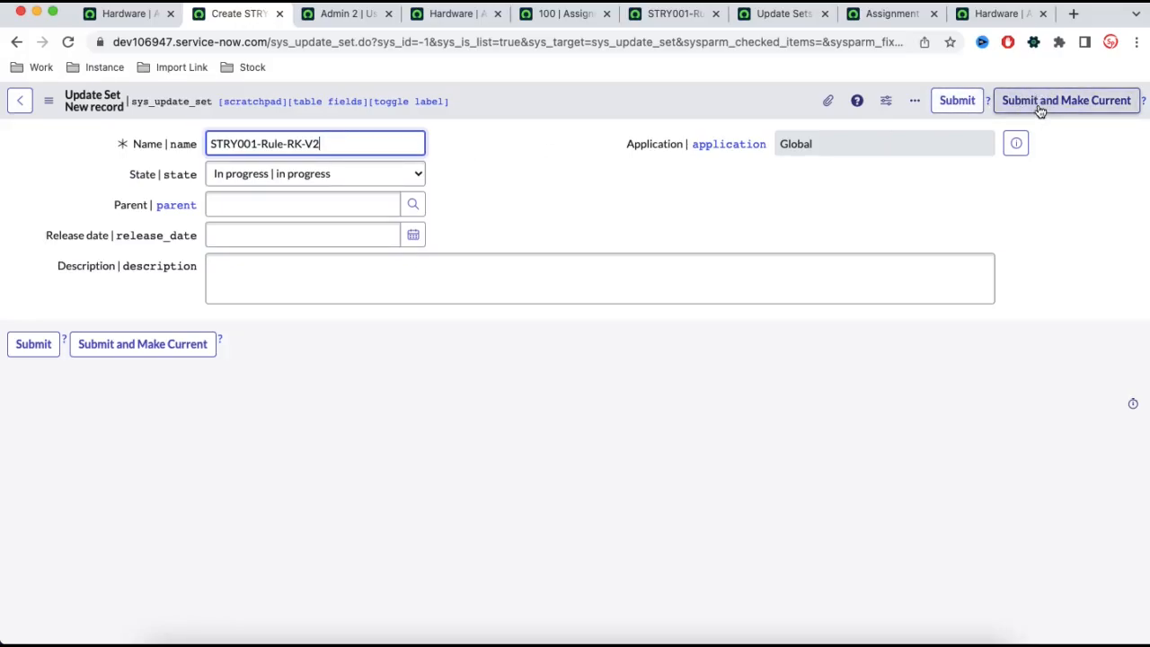
pyautogui.press('super+a')
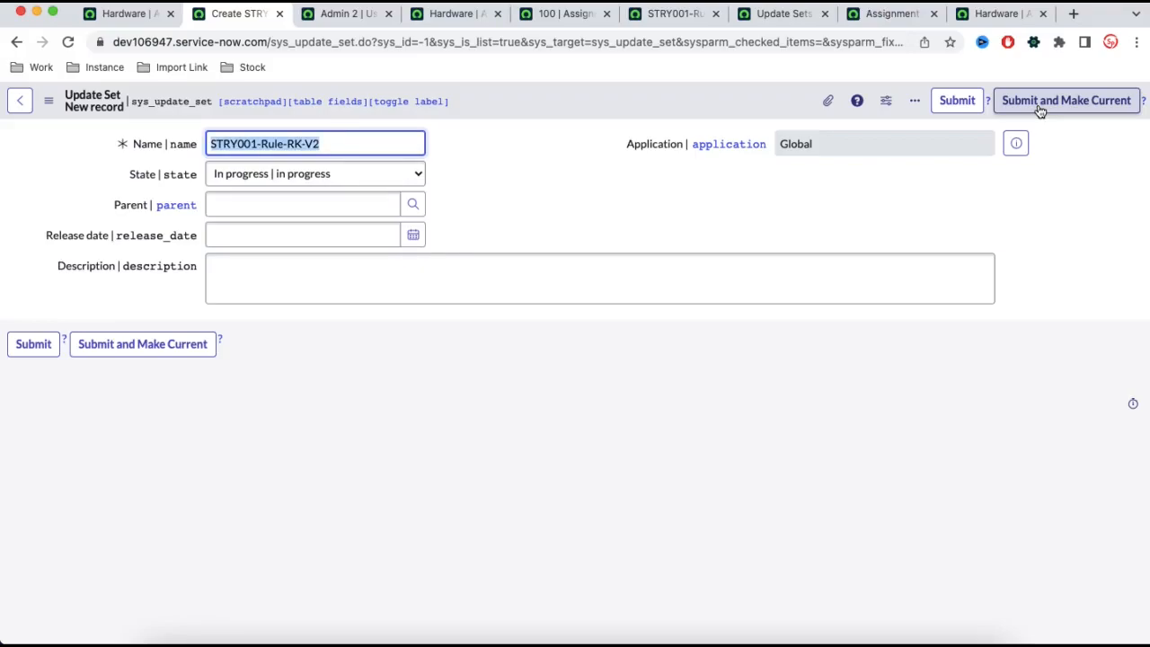
pyautogui.click(1040, 106)
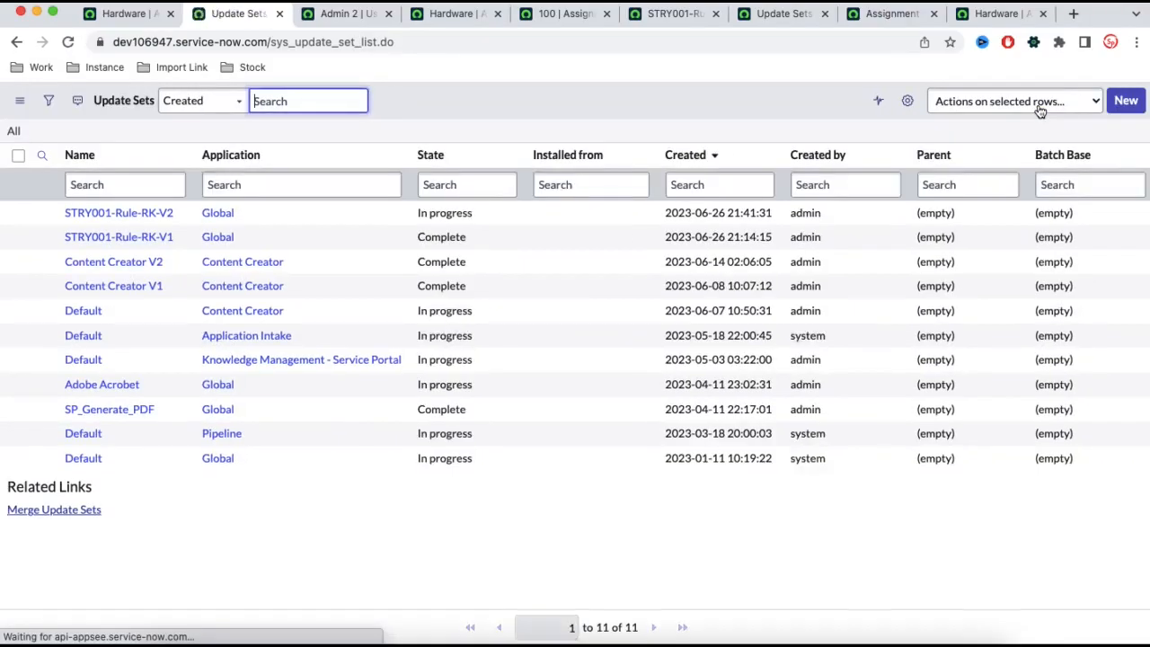
# Step: Reload the dev instance's Hardware rule page and check which update set is current
pyautogui.click(137, 15)
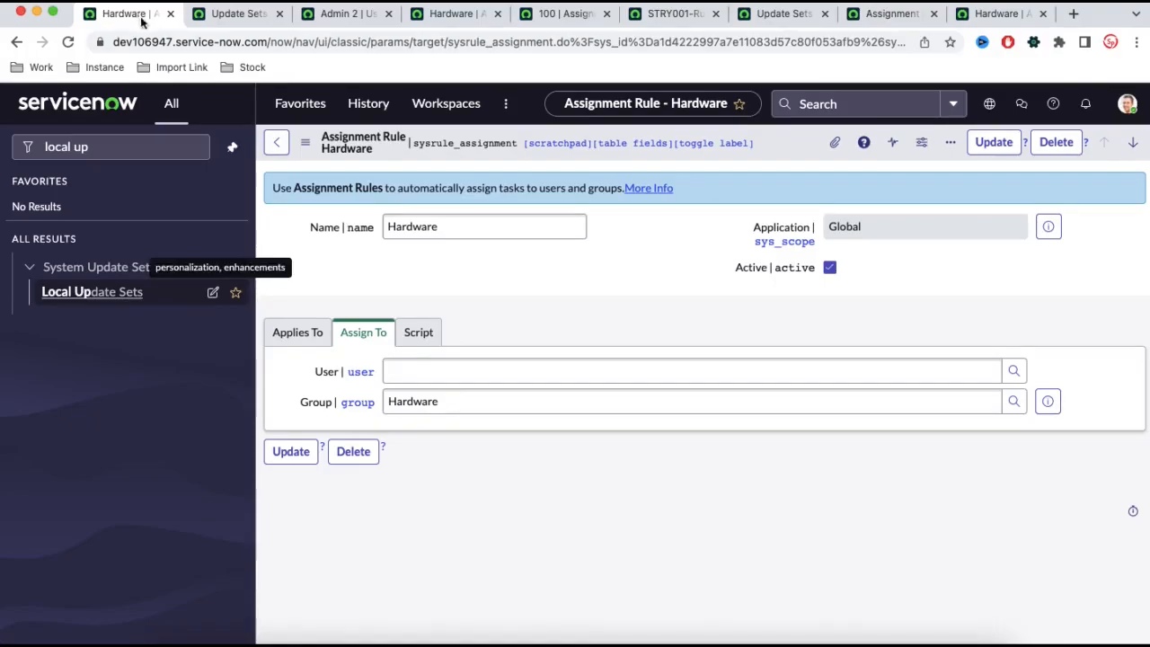
pyautogui.click(68, 42)
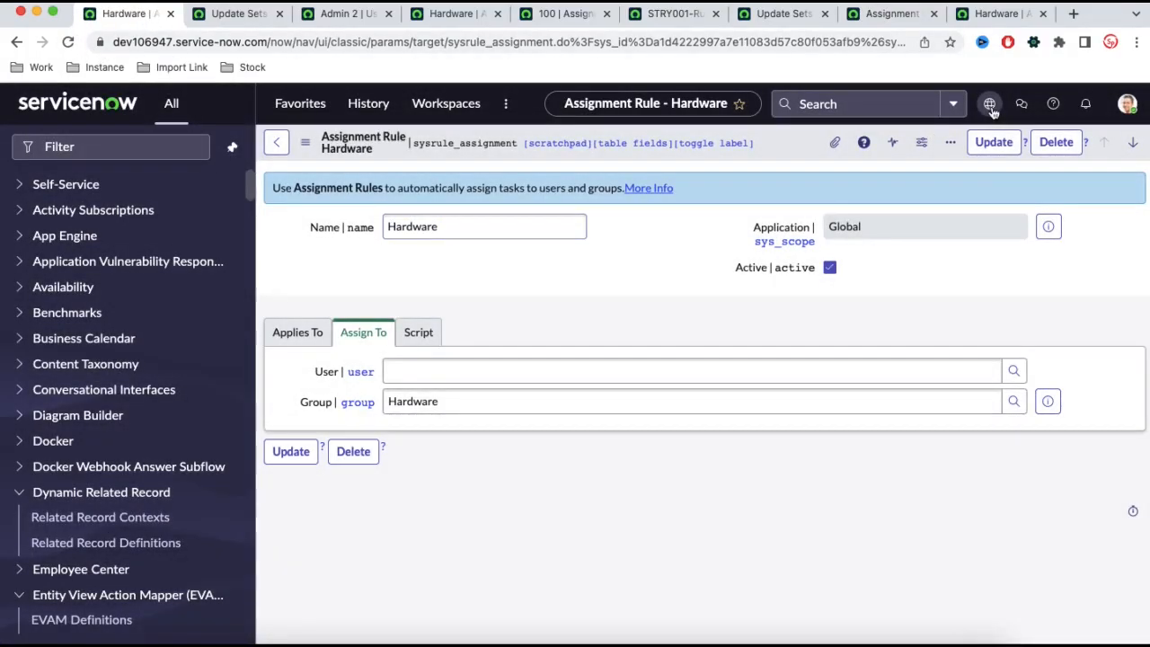
pyautogui.click(989, 103)
pyautogui.click(990, 105)
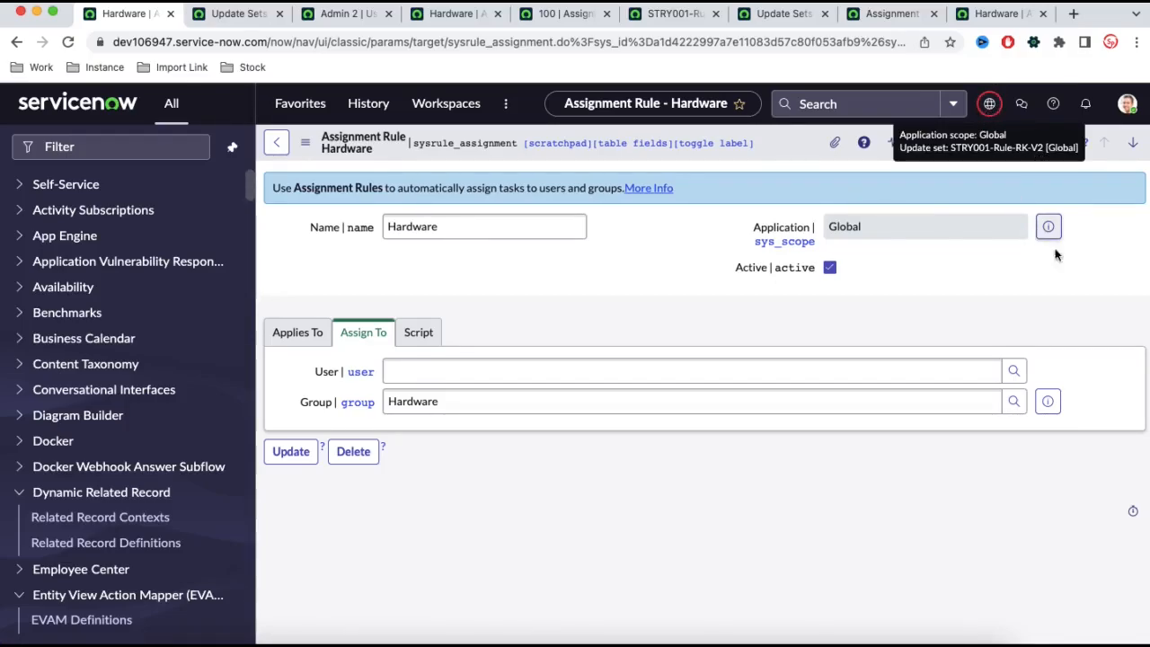
pyautogui.click(991, 105)
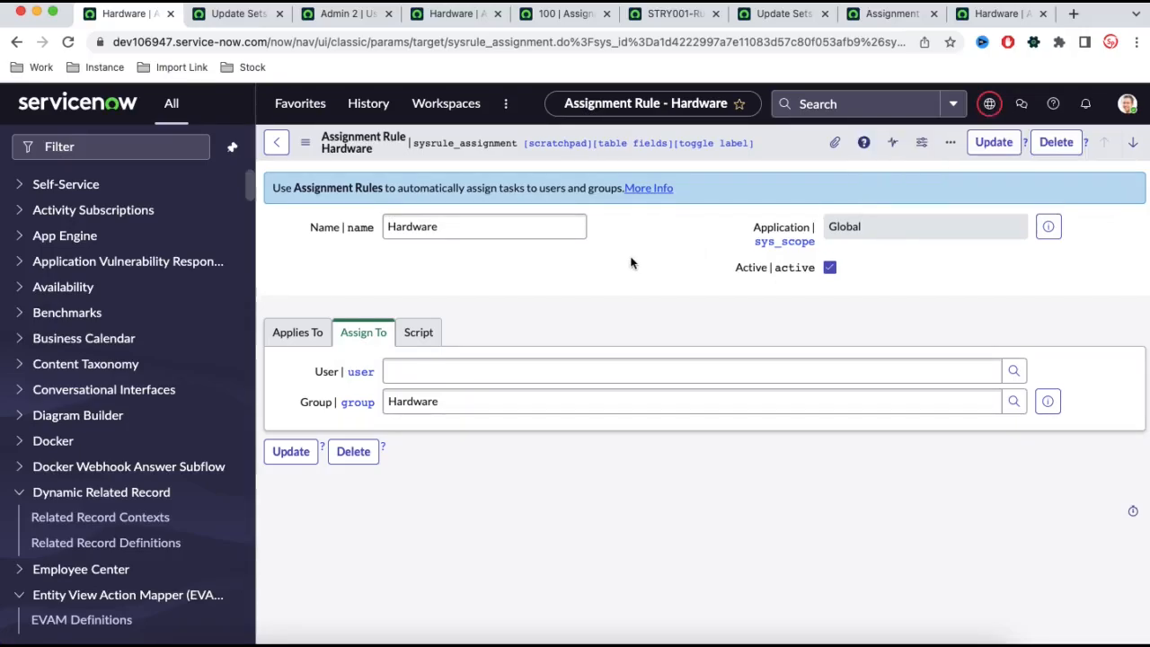
# Step: Open update set STRY001-Rule-RK-V2 on the dev instance and check its customer updates
pyautogui.click(256, 19)
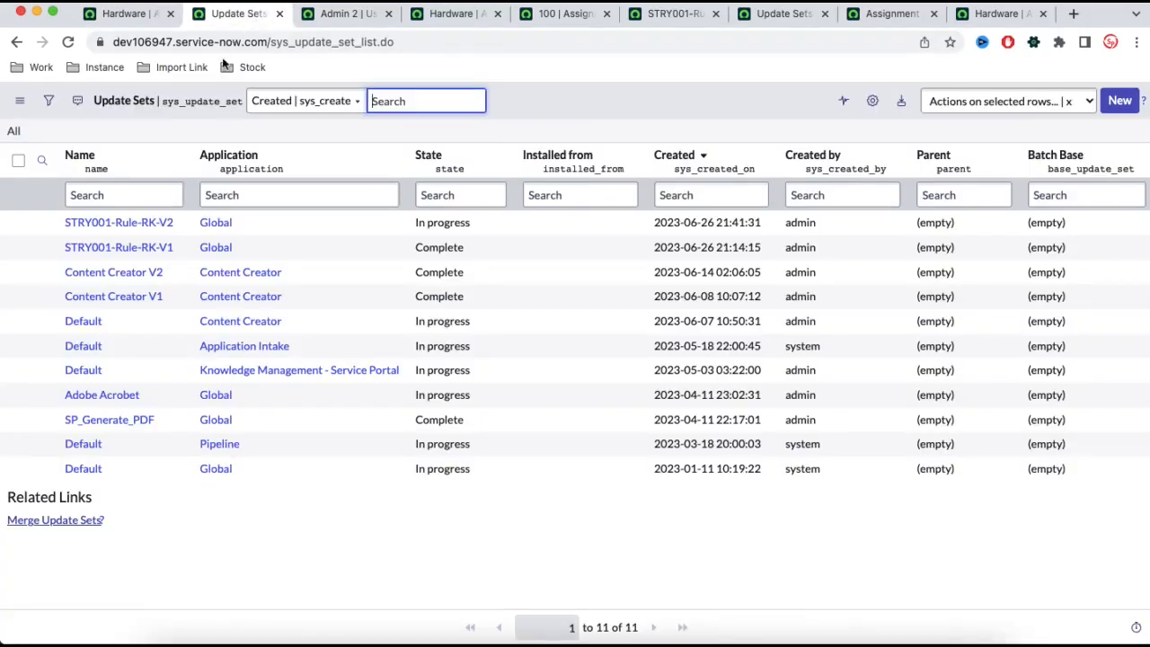
pyautogui.click(129, 227)
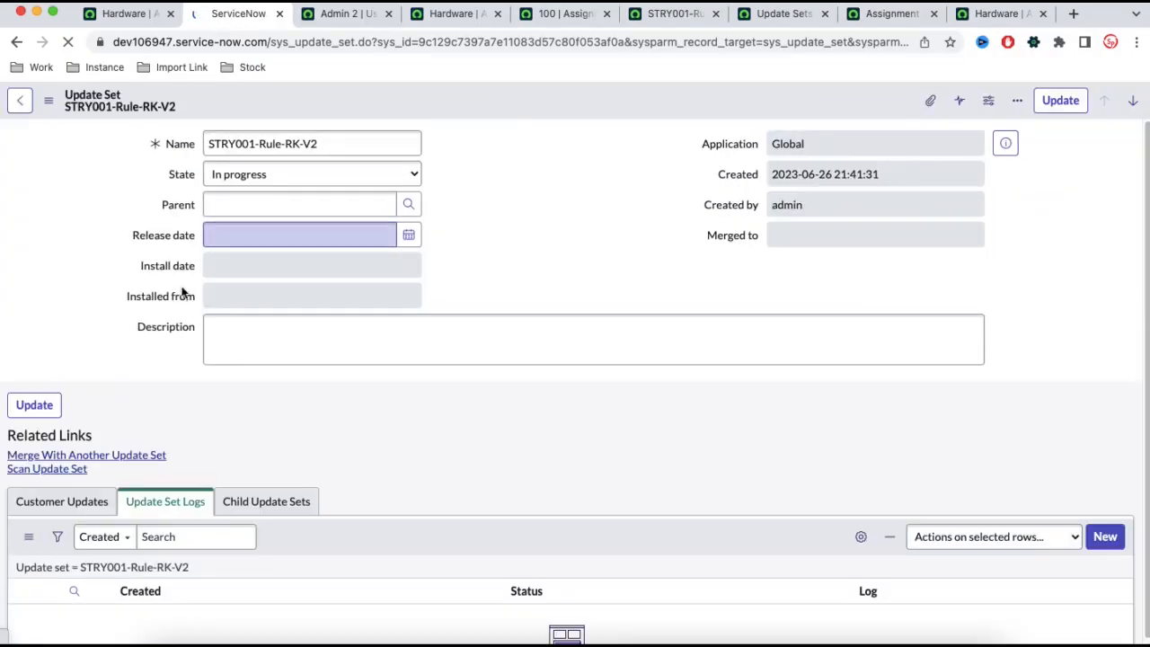
pyautogui.click(79, 512)
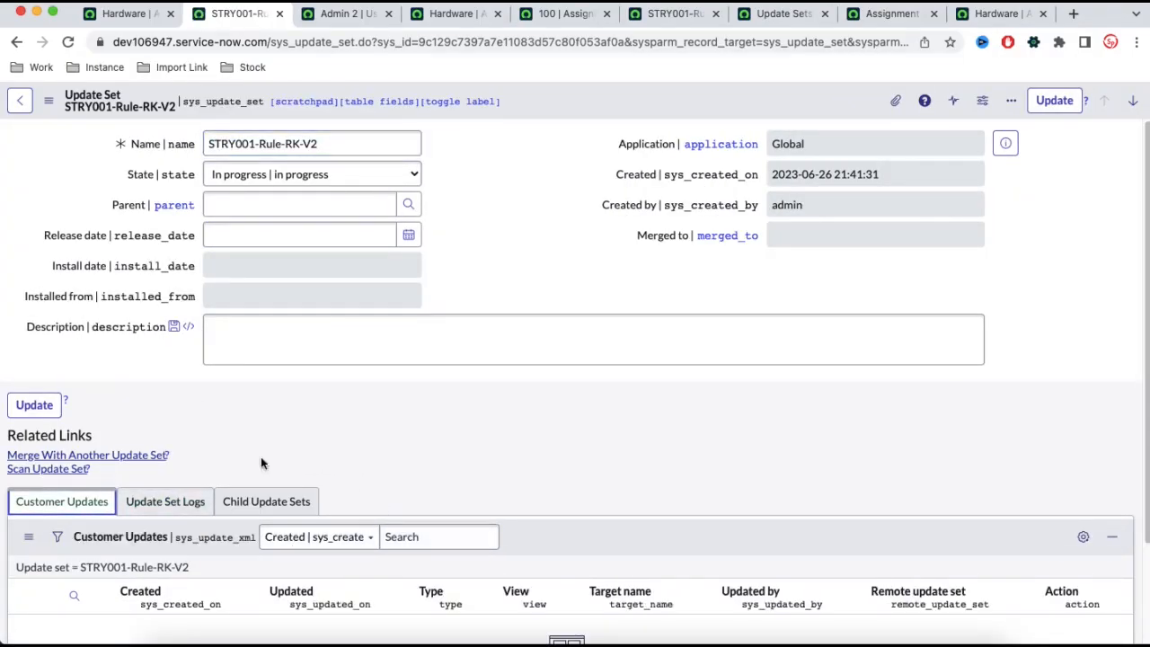
pyautogui.scroll(-2, 115, 534)
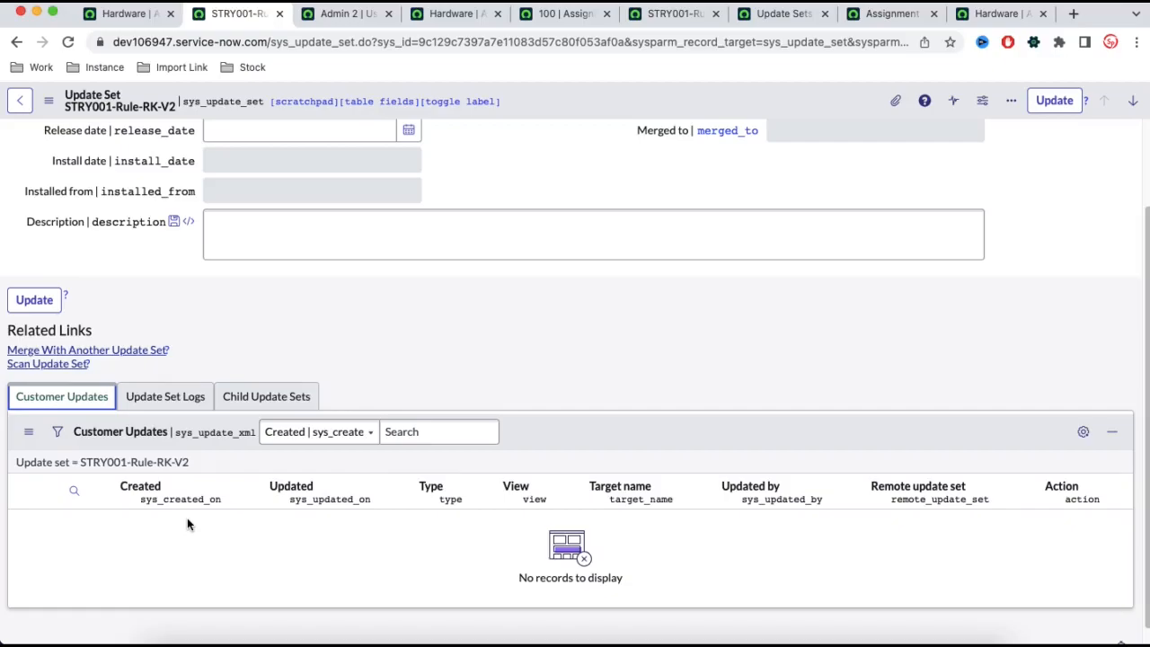
# Step: Choose a person from the user lookup as the dev Hardware rule's assigned user and save the rule
pyautogui.click(124, 15)
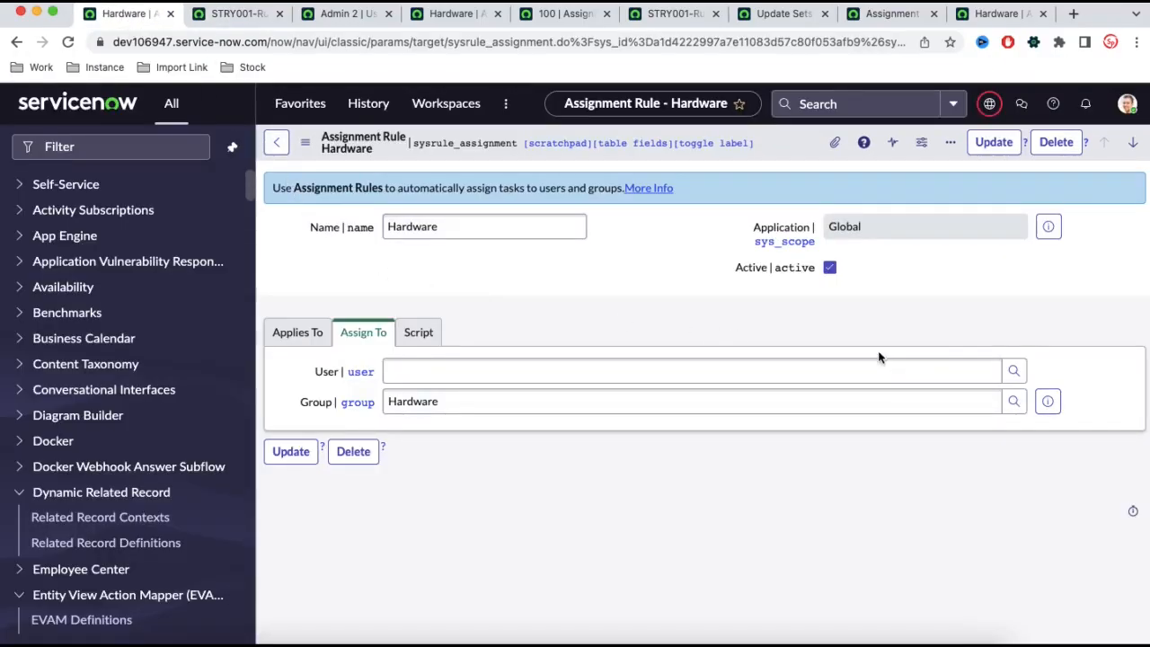
pyautogui.click(1013, 371)
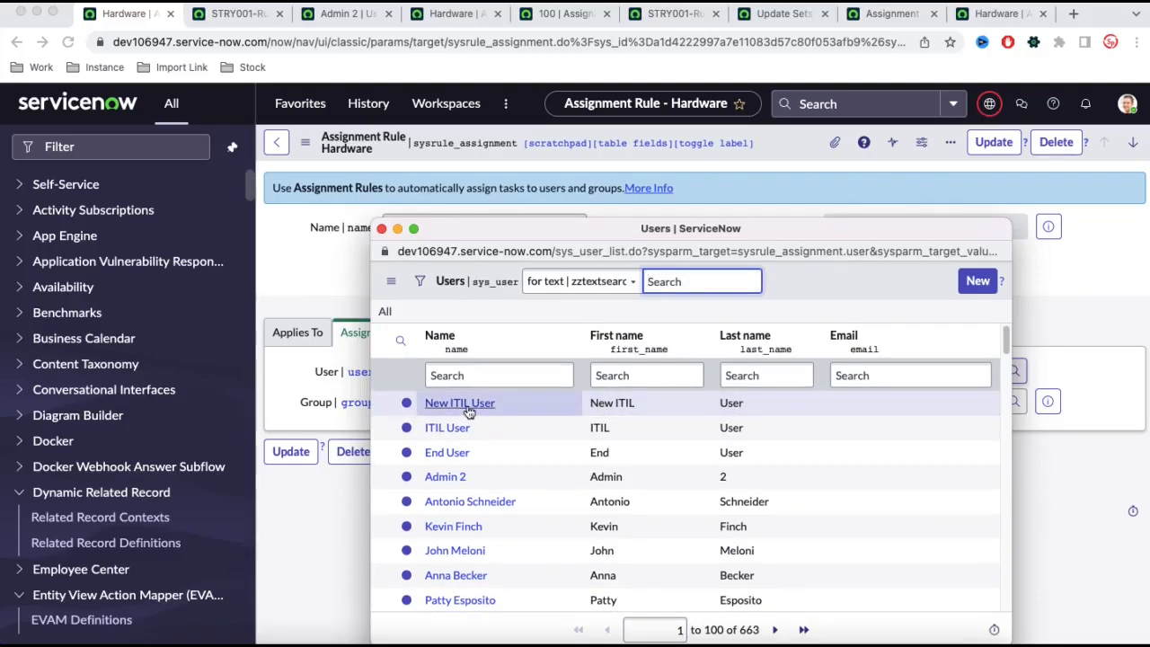
pyautogui.click(455, 550)
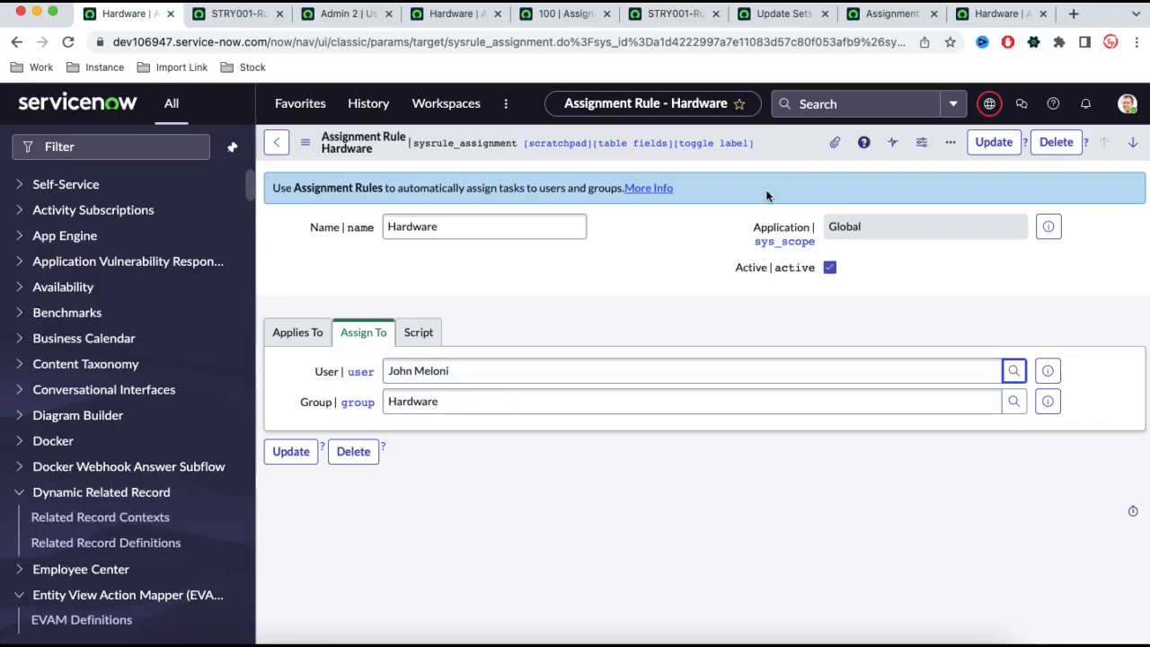
pyautogui.rightClick(774, 139)
pyautogui.click(801, 151)
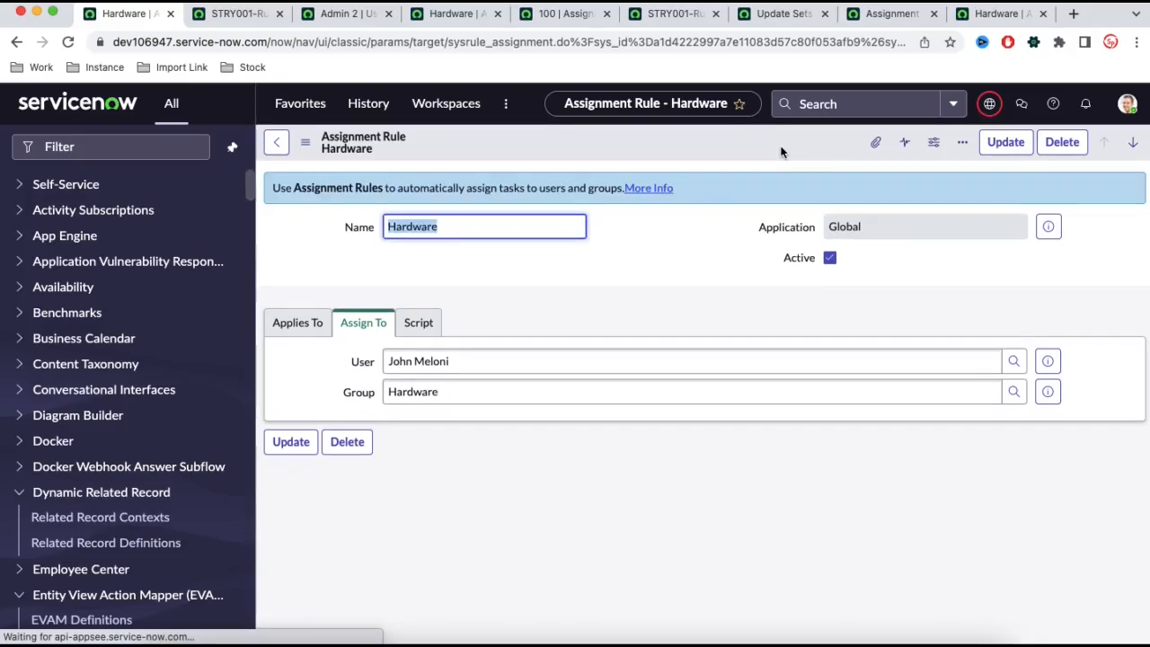
# Step: Check STRY001-Rule-RK-V2's customer updates for the saved Hardware assignment rule change
pyautogui.click(232, 13)
pyautogui.click(139, 463)
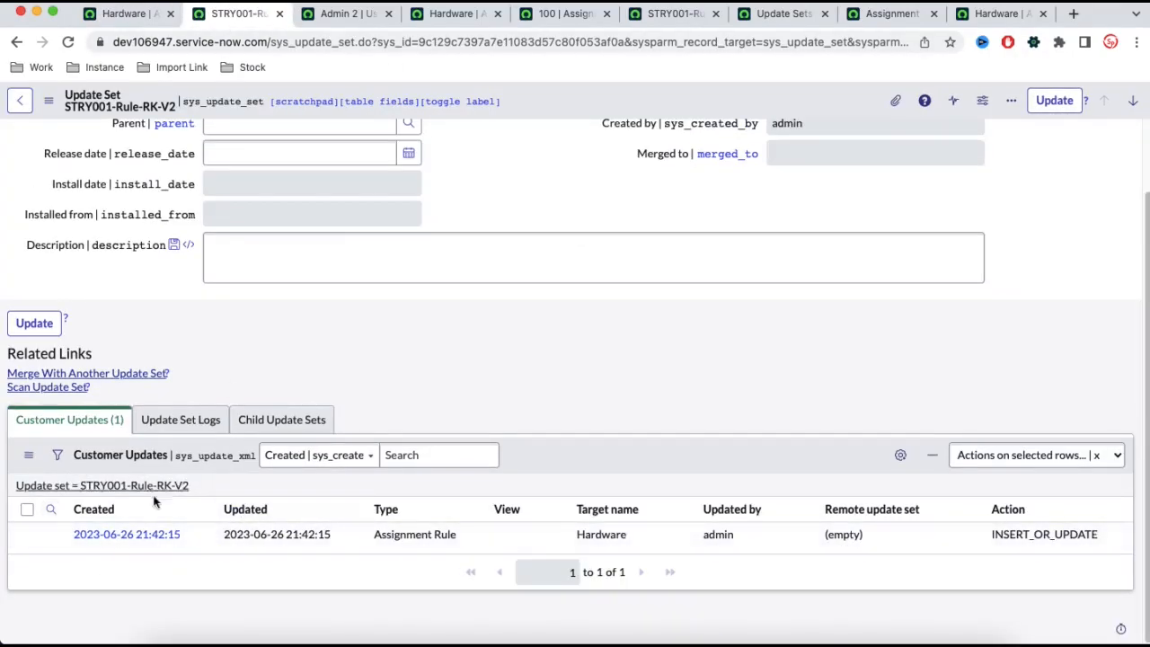
pyautogui.scroll(2, 287, 347)
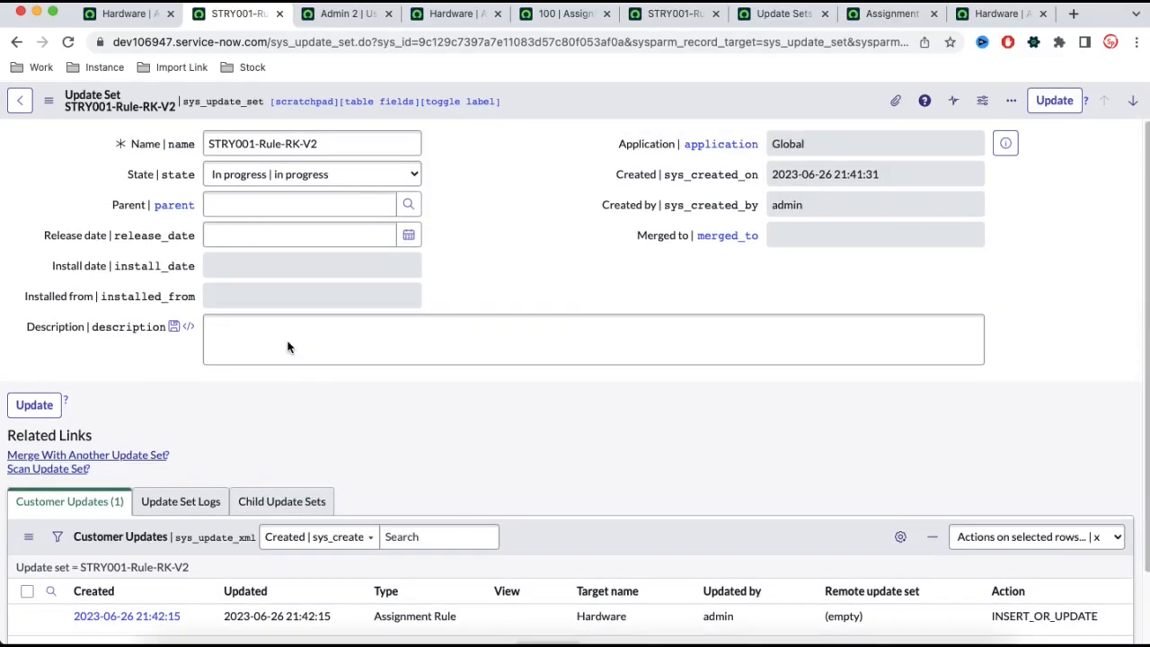
pyautogui.moveTo(339, 142); pyautogui.dragTo(194, 130)
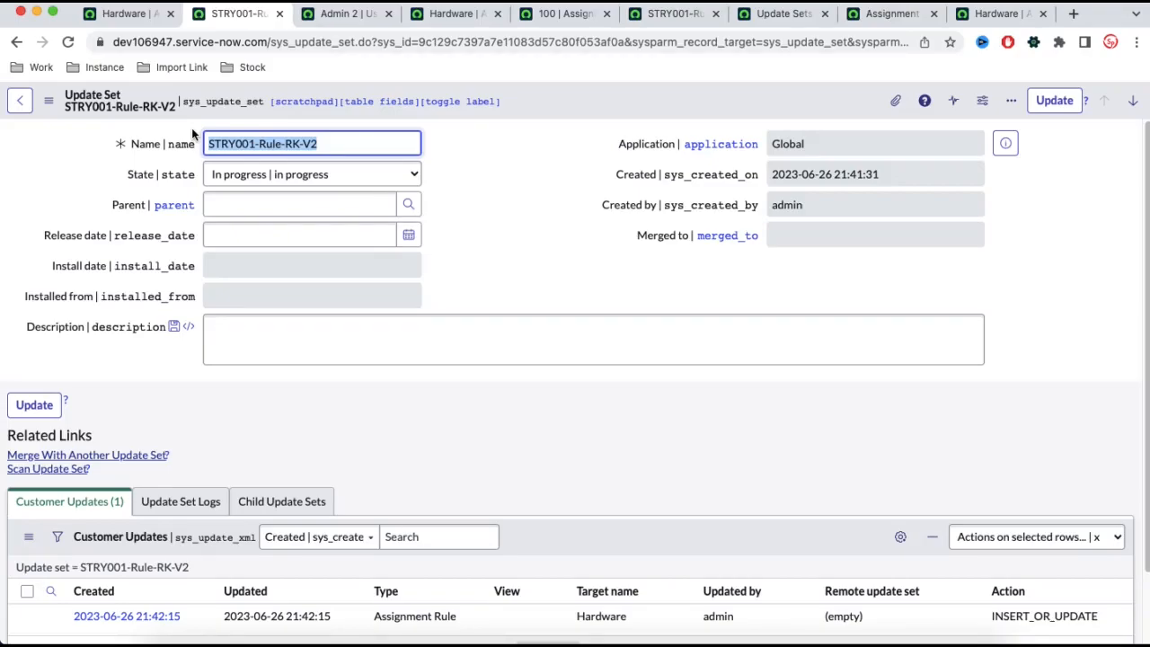
pyautogui.scroll(-2, 342, 372)
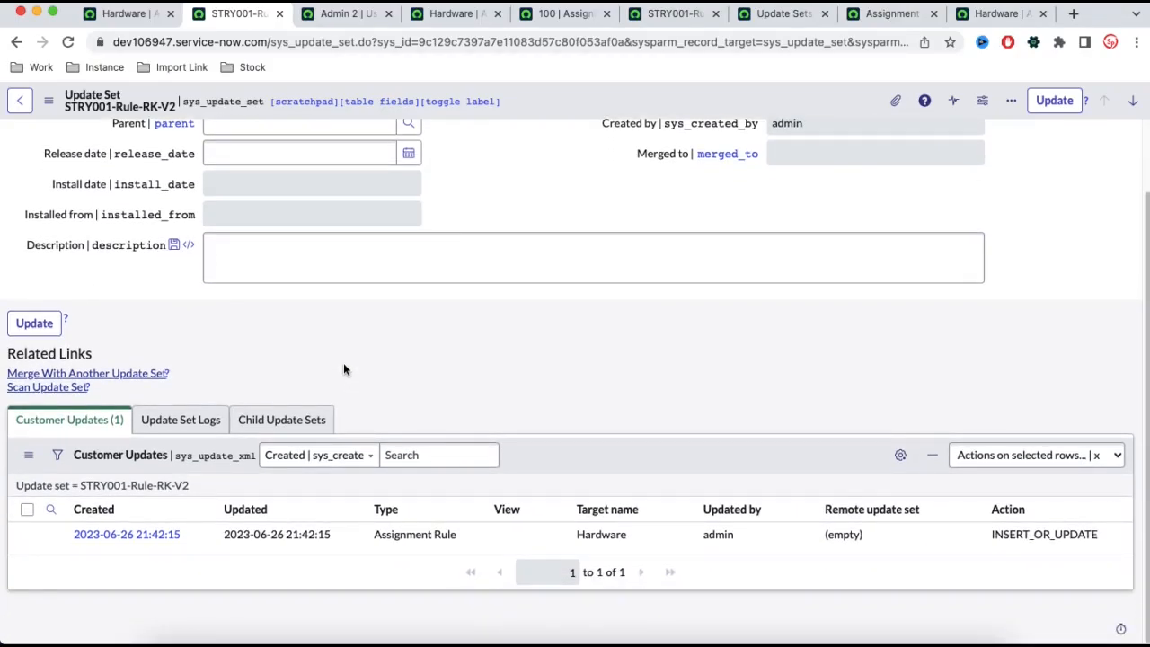
pyautogui.scroll(2, 344, 368)
# Step: Search the dev instance's navigator for "rules" and open the Assignment Lookup Rules list under System Policy
pyautogui.click(142, 14)
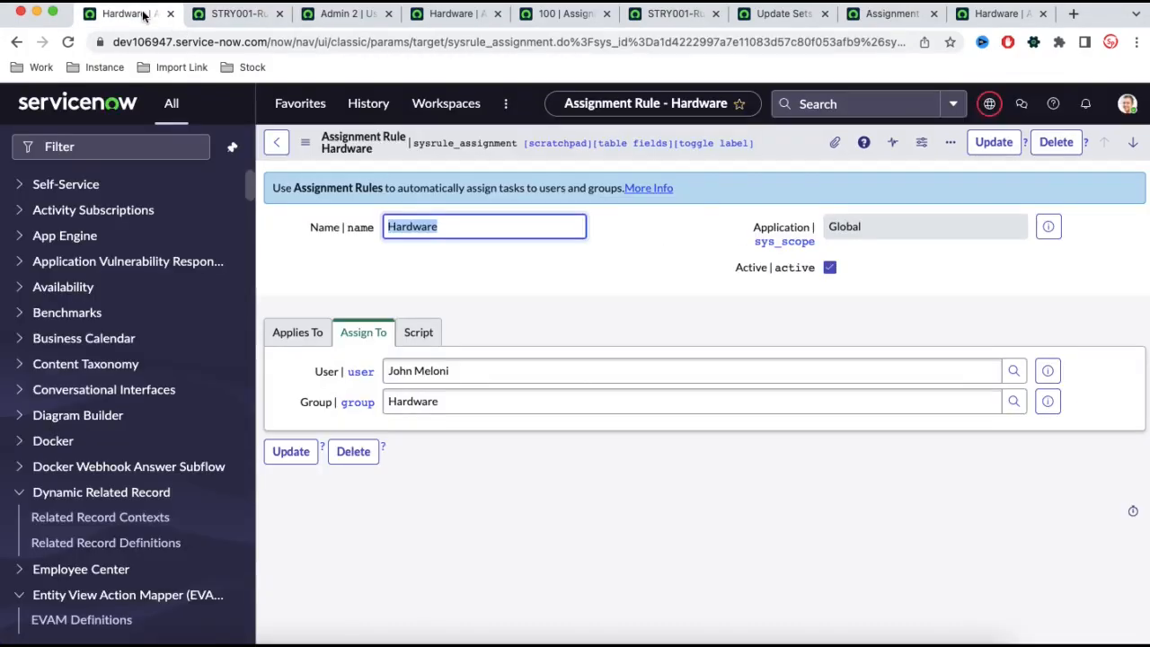
pyautogui.click(131, 148)
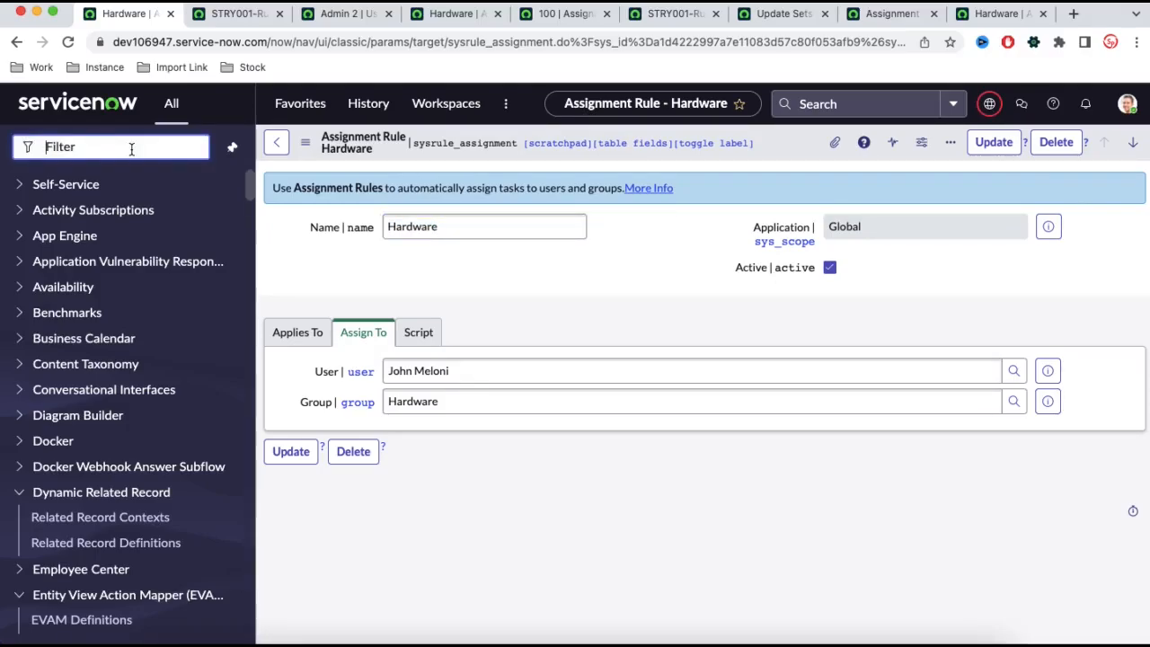
pyautogui.write('rules')
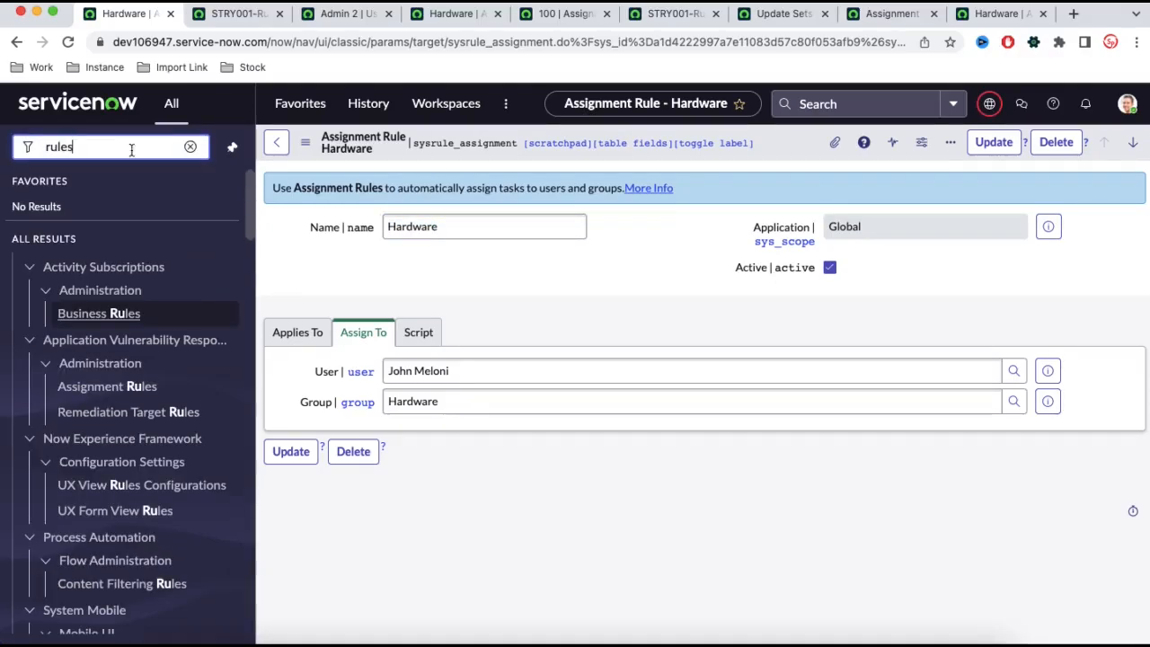
pyautogui.scroll(-15, 111, 464)
pyautogui.scroll(-4, 110, 464)
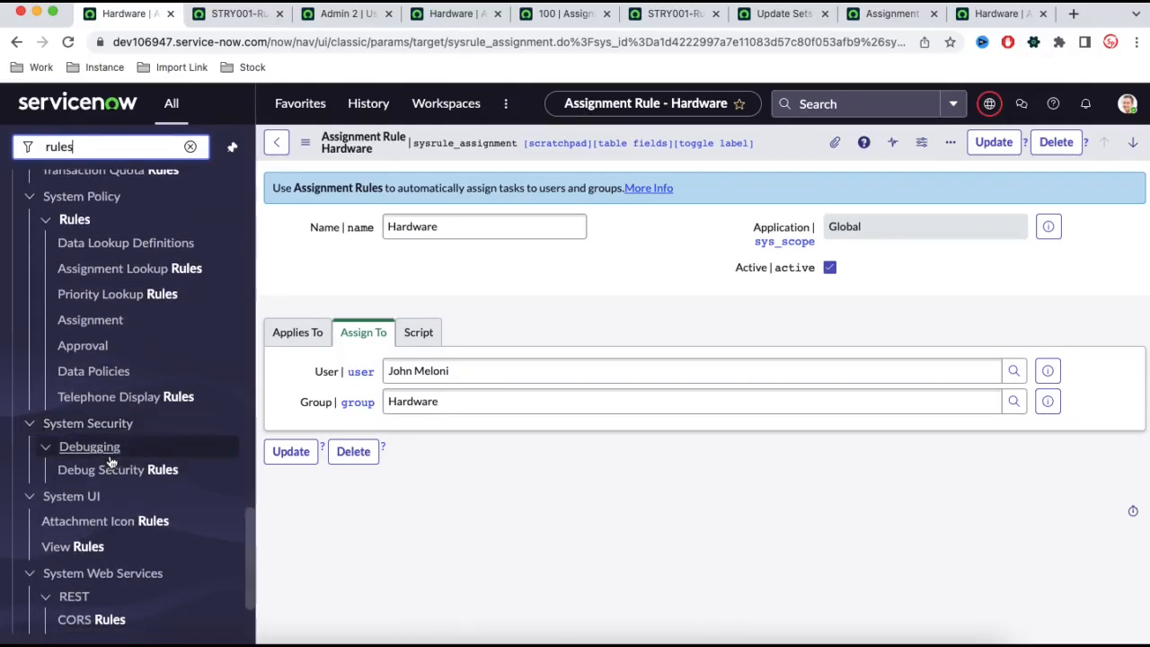
pyautogui.scroll(1, 113, 454)
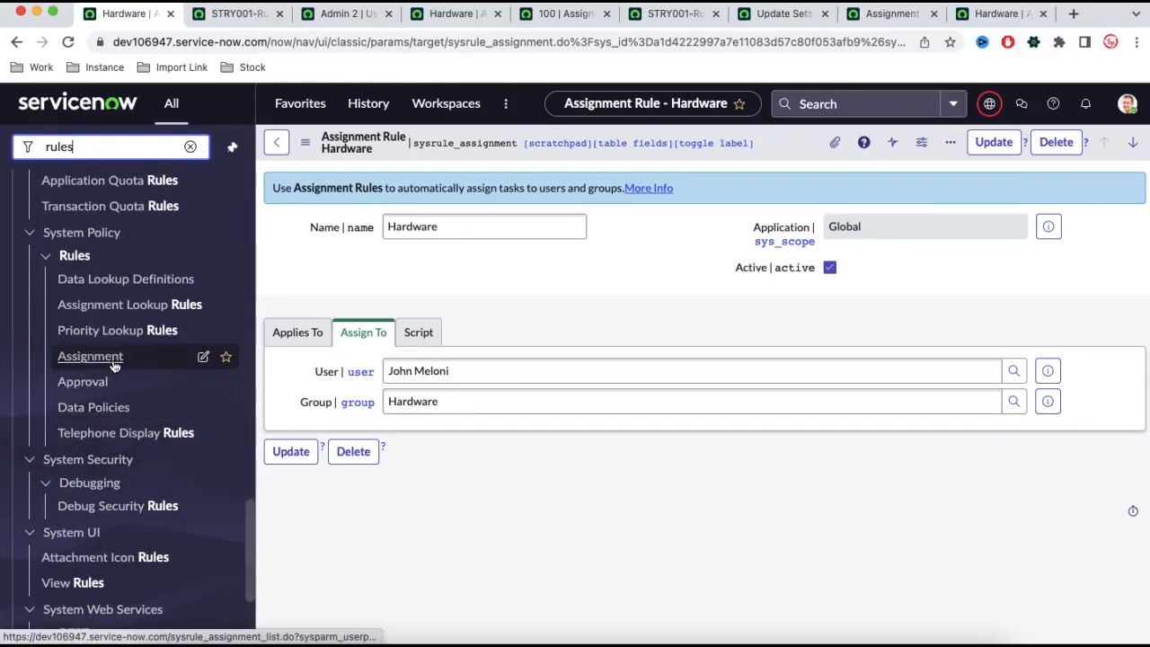
pyautogui.click(108, 305)
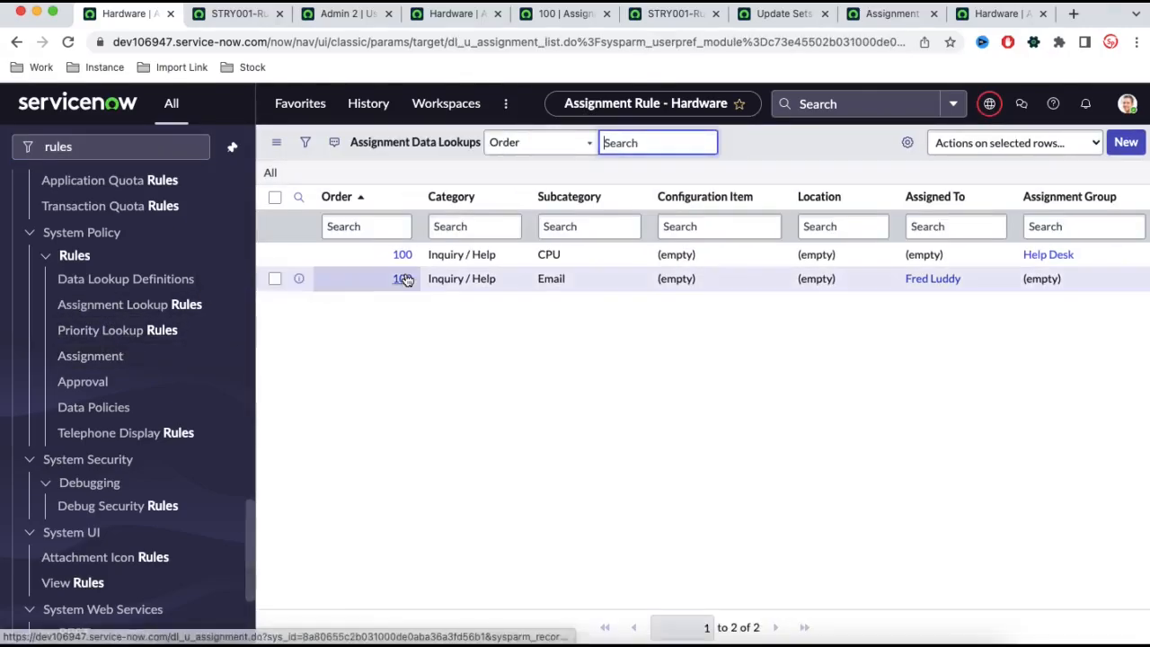
# Step: Delete the assignment data lookup for category Inquiry / Help and subcategory CPU on the dev instance
pyautogui.click(402, 264)
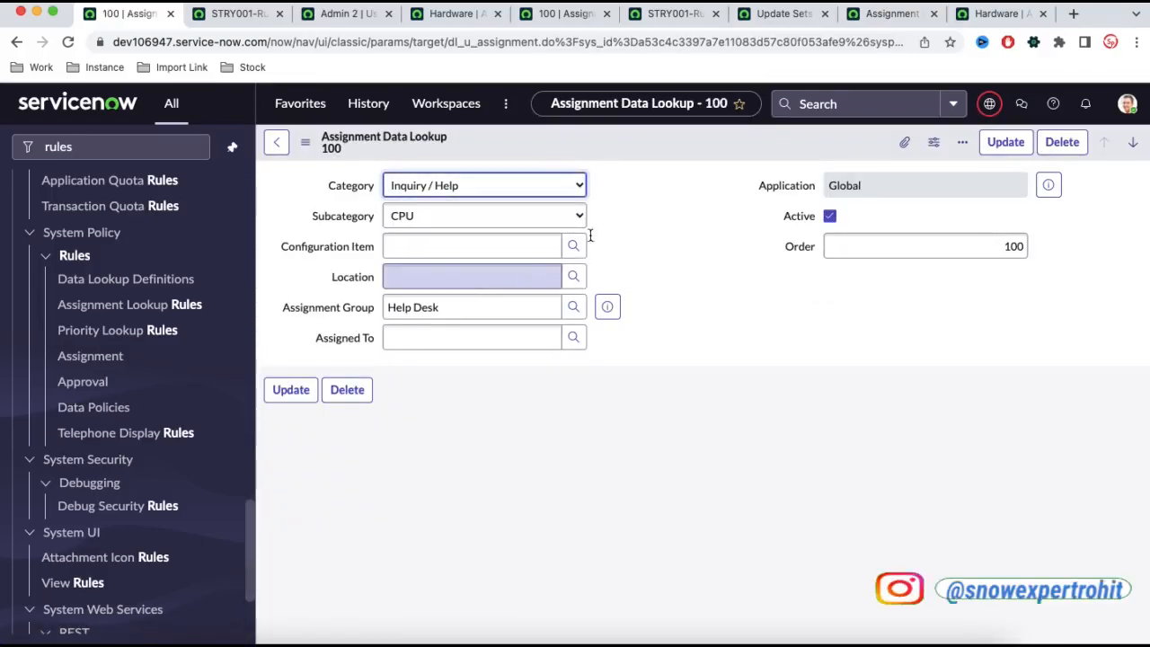
pyautogui.doubleClick(590, 236)
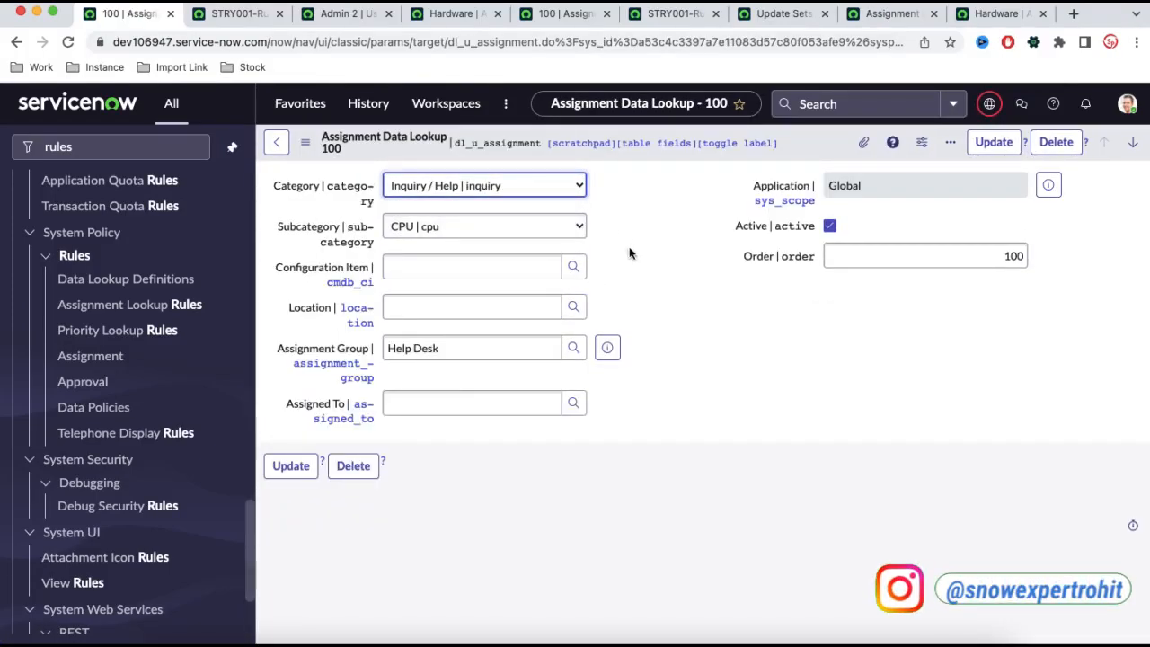
pyautogui.click(1066, 142)
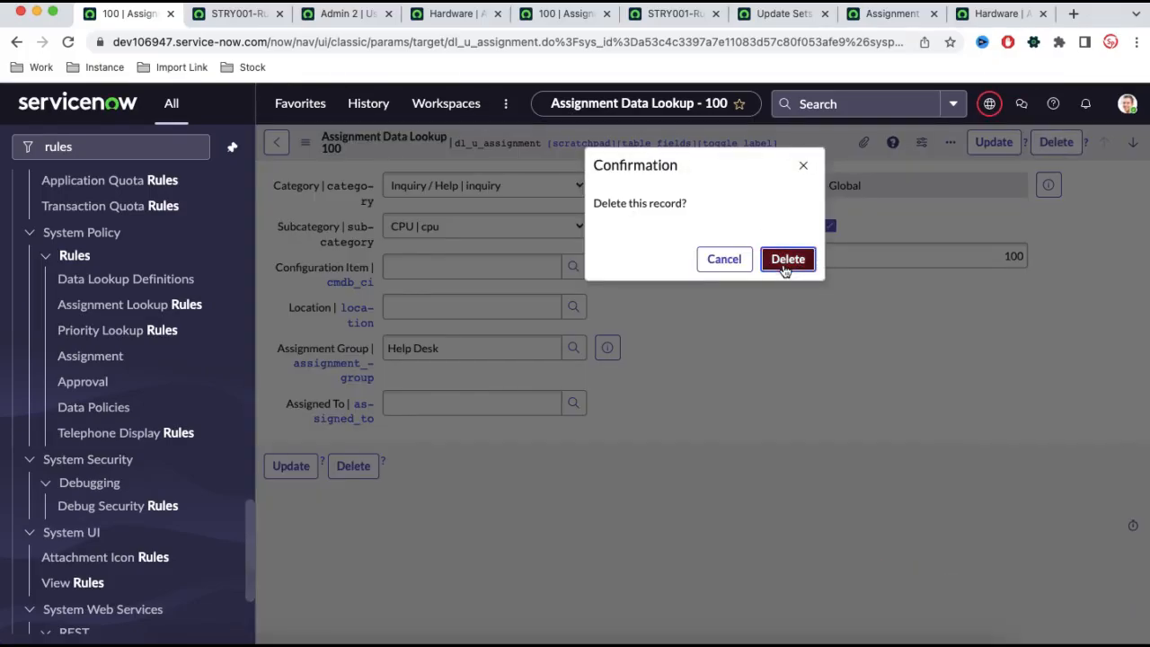
pyautogui.click(787, 260)
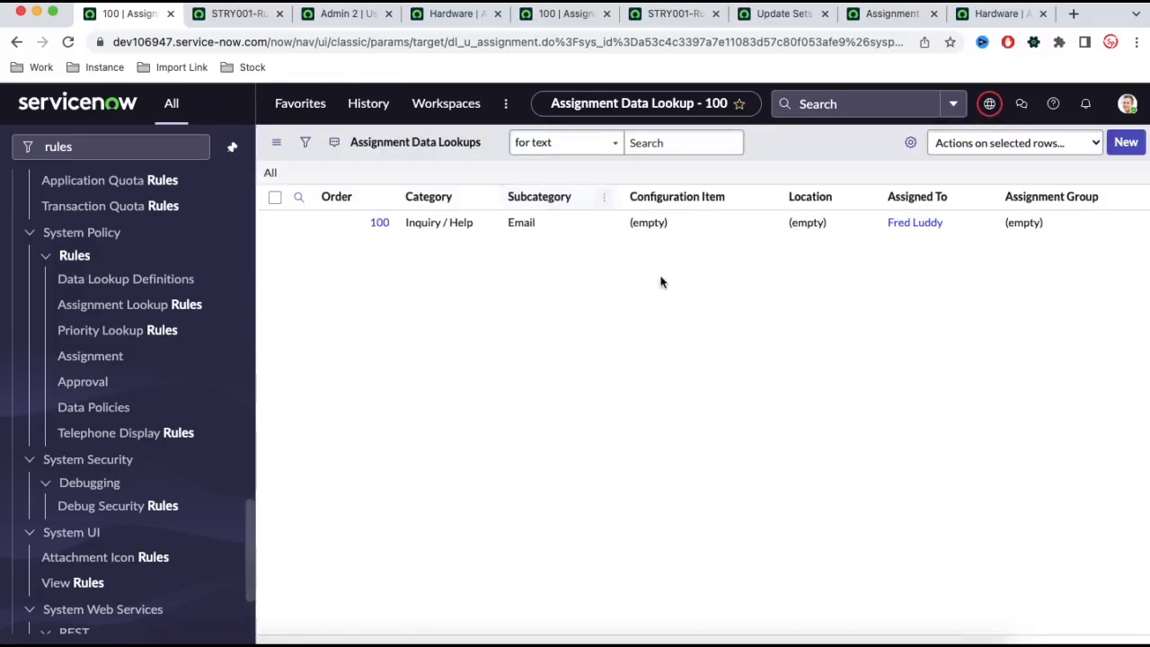
# Step: Check update set STRY001-Rule-RK-V2's customer updates and the action recorded for each of them
pyautogui.click(232, 13)
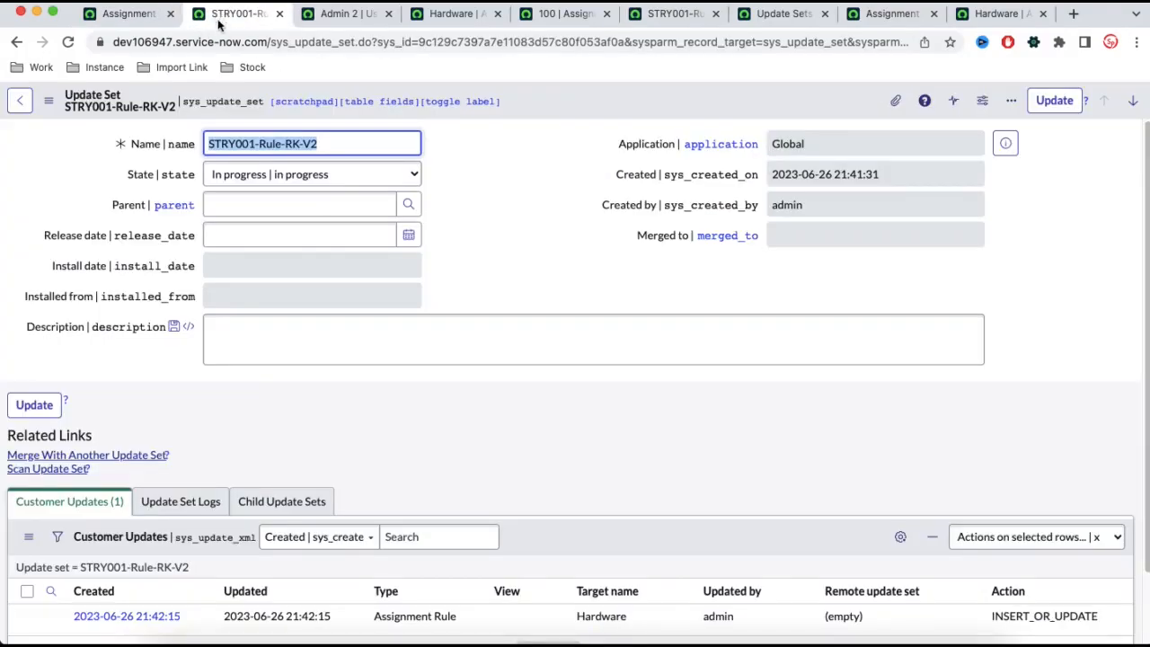
pyautogui.scroll(-2, 193, 485)
pyautogui.click(184, 486)
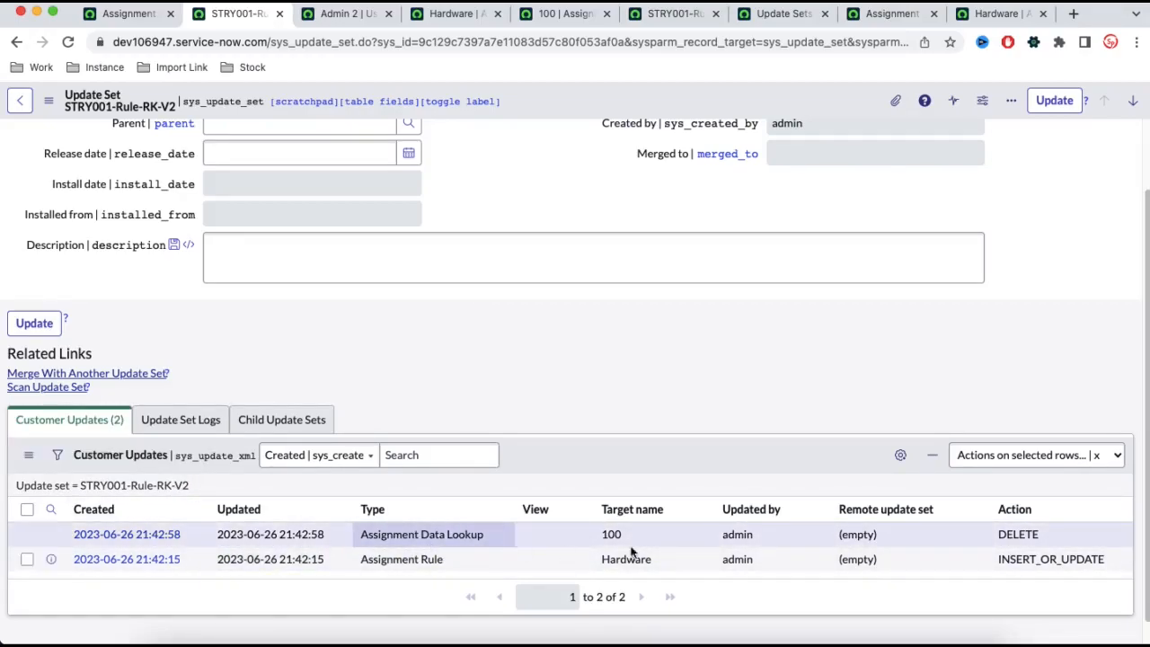
pyautogui.moveTo(1000, 559); pyautogui.dragTo(1107, 560)
pyautogui.moveTo(1050, 535); pyautogui.dragTo(988, 535)
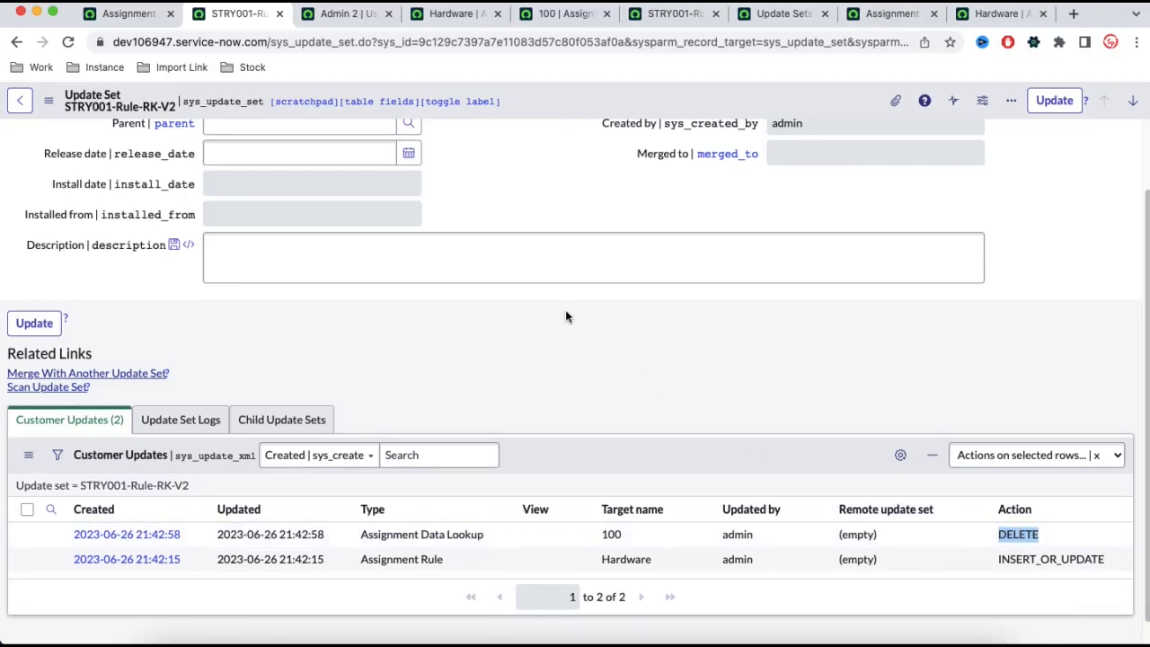
# Step: Set update set STRY001-Rule-RK-V2's state to Complete and save the record
pyautogui.scroll(2, 560, 334)
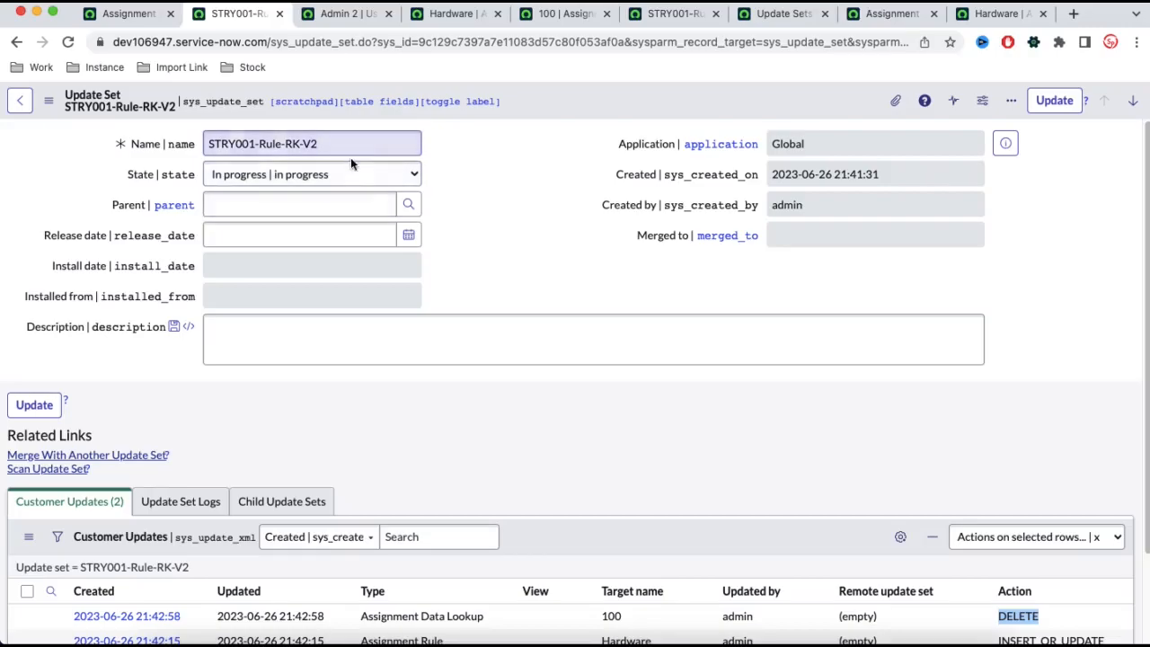
pyautogui.click(354, 174)
pyautogui.click(328, 192)
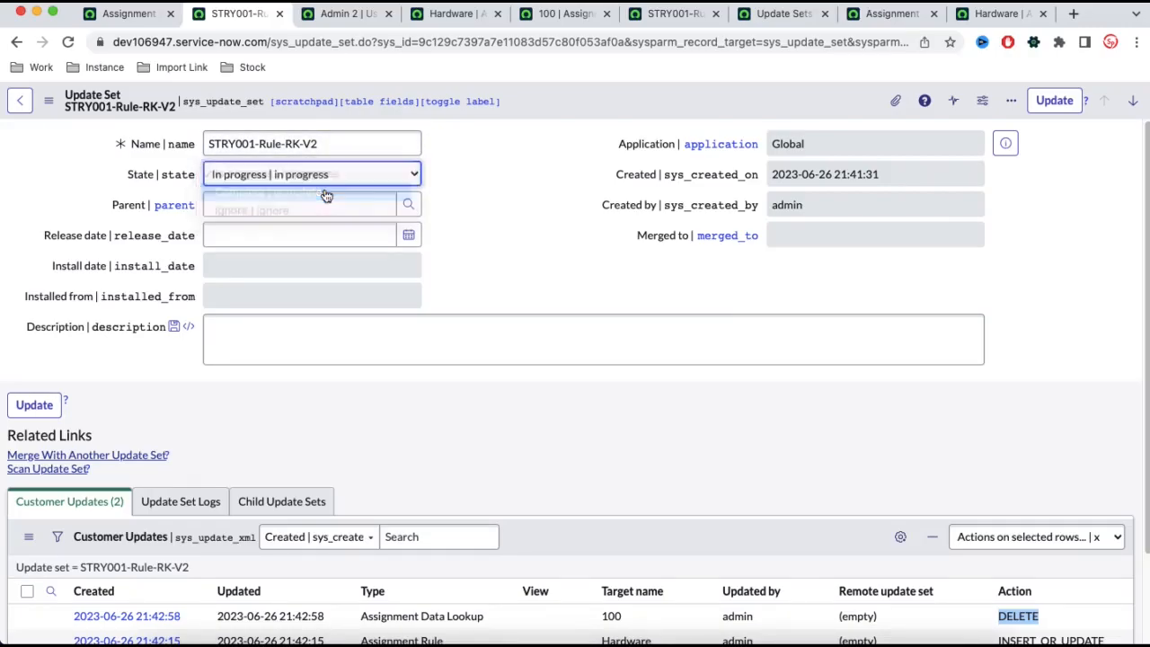
pyautogui.rightClick(551, 106)
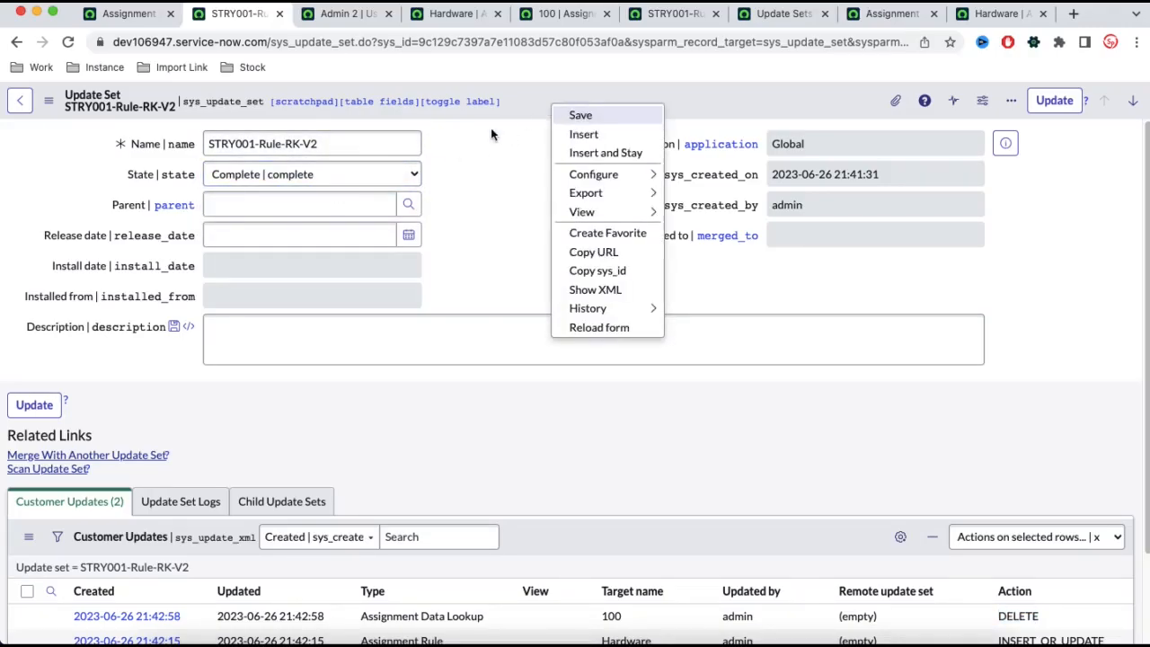
pyautogui.click(491, 128)
pyautogui.rightClick(549, 103)
pyautogui.click(561, 114)
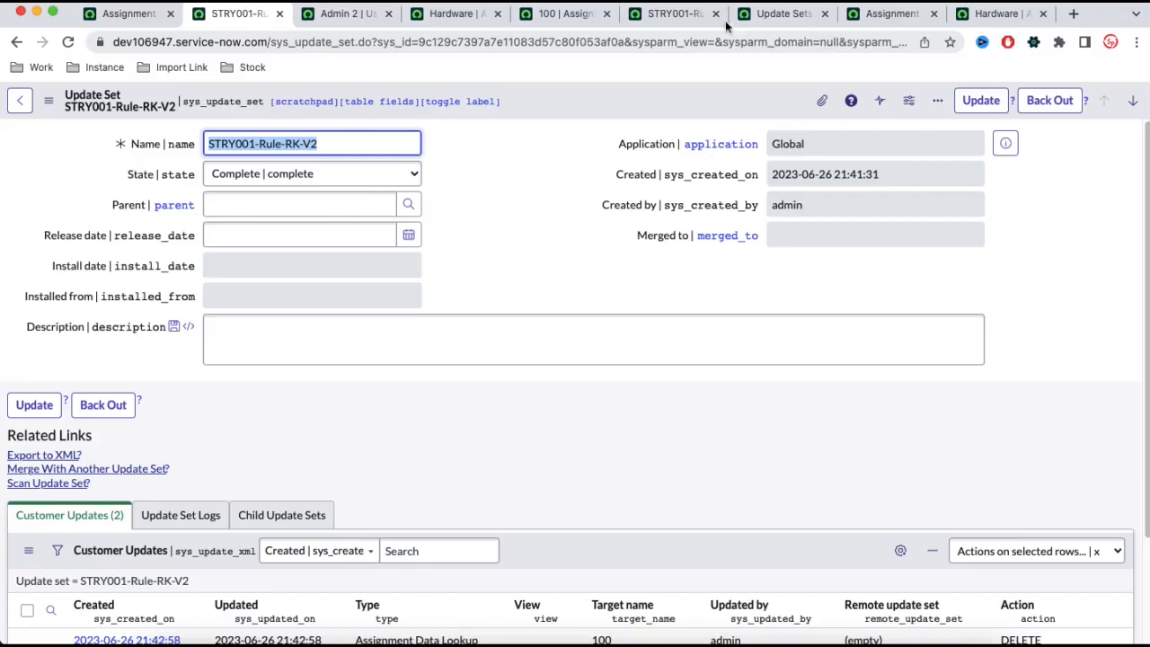
# Step: Switch to the test instance and retrieve completed update sets from the DEV update source
pyautogui.click(676, 14)
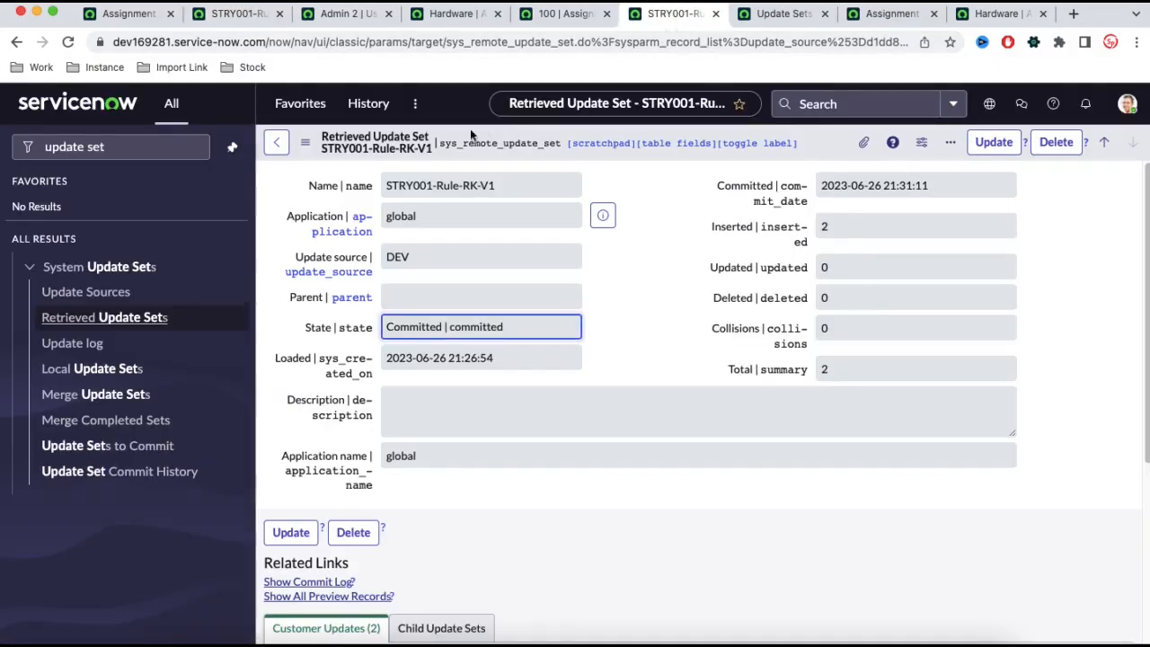
pyautogui.click(125, 307)
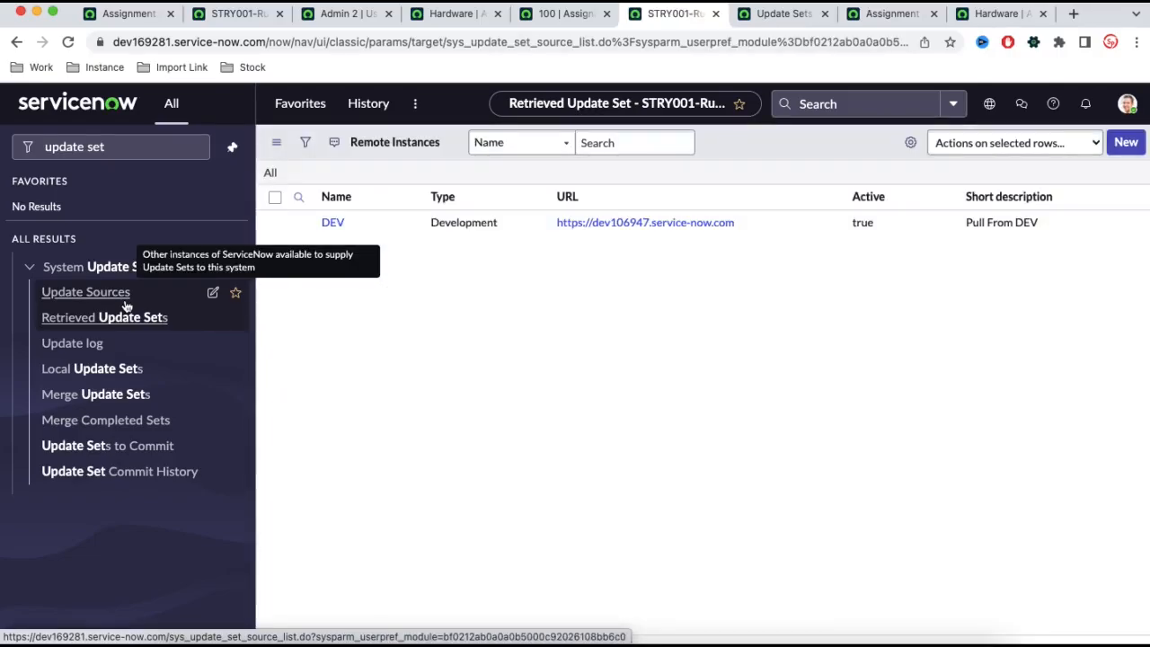
pyautogui.click(332, 234)
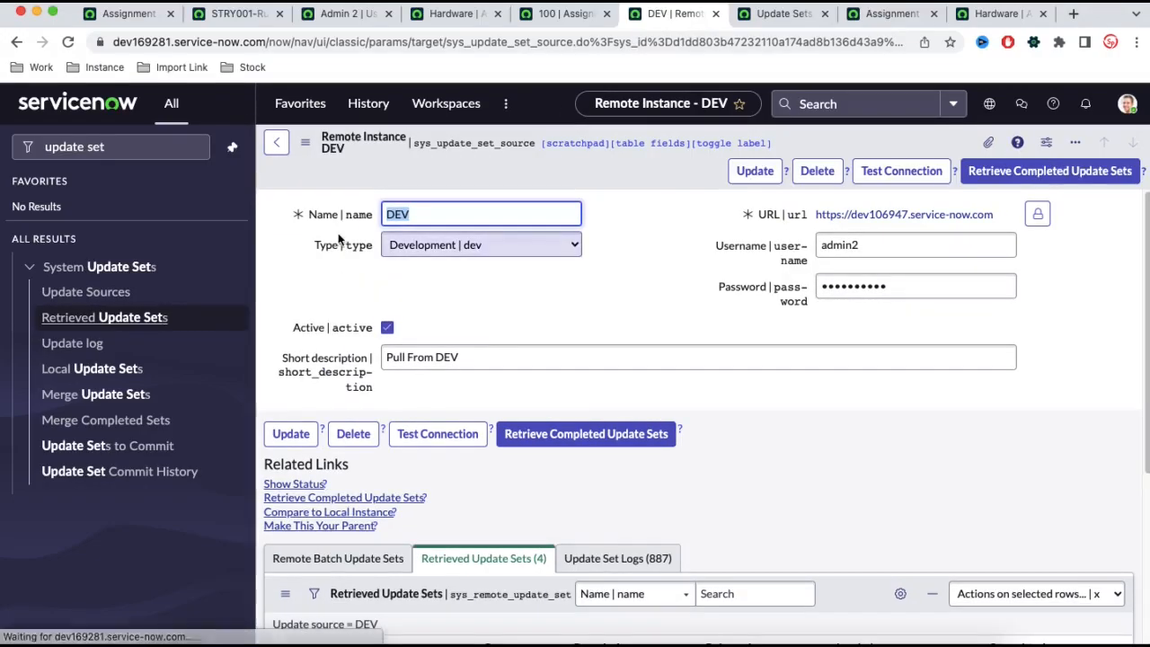
pyautogui.click(1049, 171)
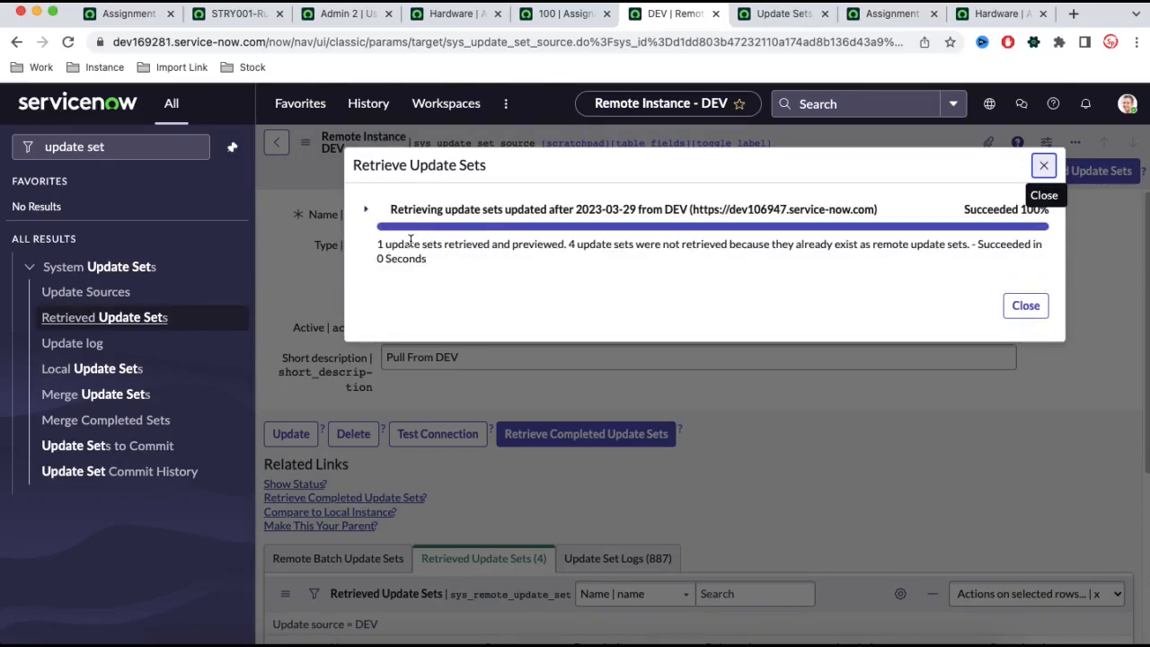
pyautogui.click(1024, 304)
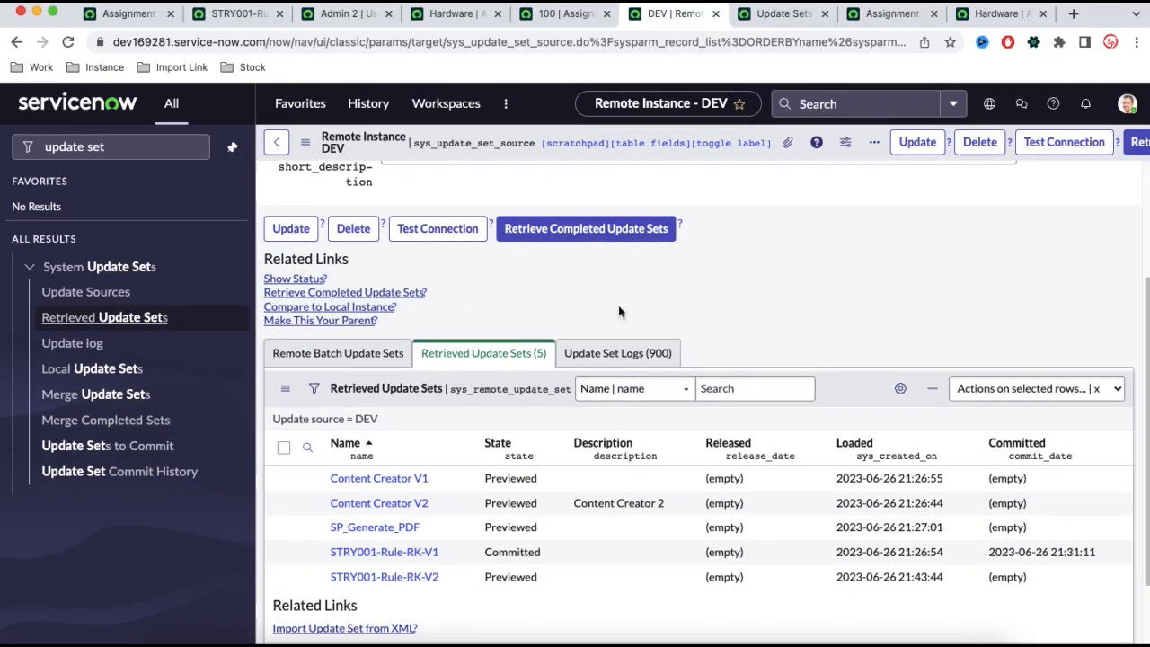
# Step: Compare the states of STRY001-Rule-RK-V1 and STRY001-Rule-RK-V2 among DEV's retrieved update sets
pyautogui.click(482, 359)
pyautogui.click(482, 364)
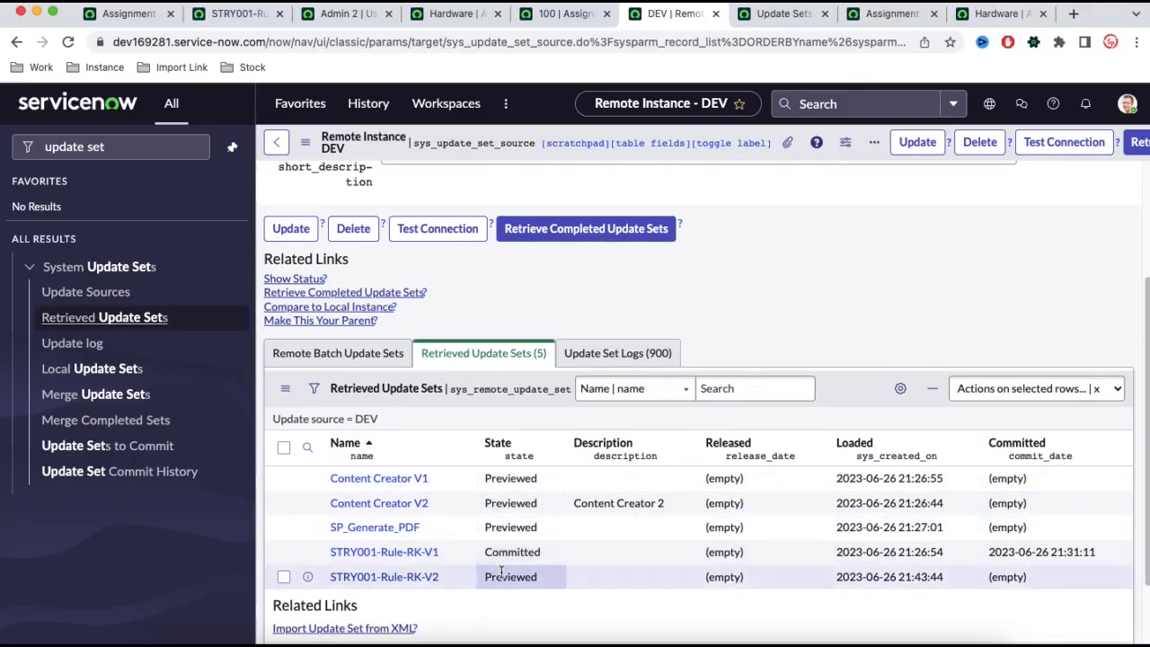
pyautogui.moveTo(485, 552); pyautogui.dragTo(333, 549)
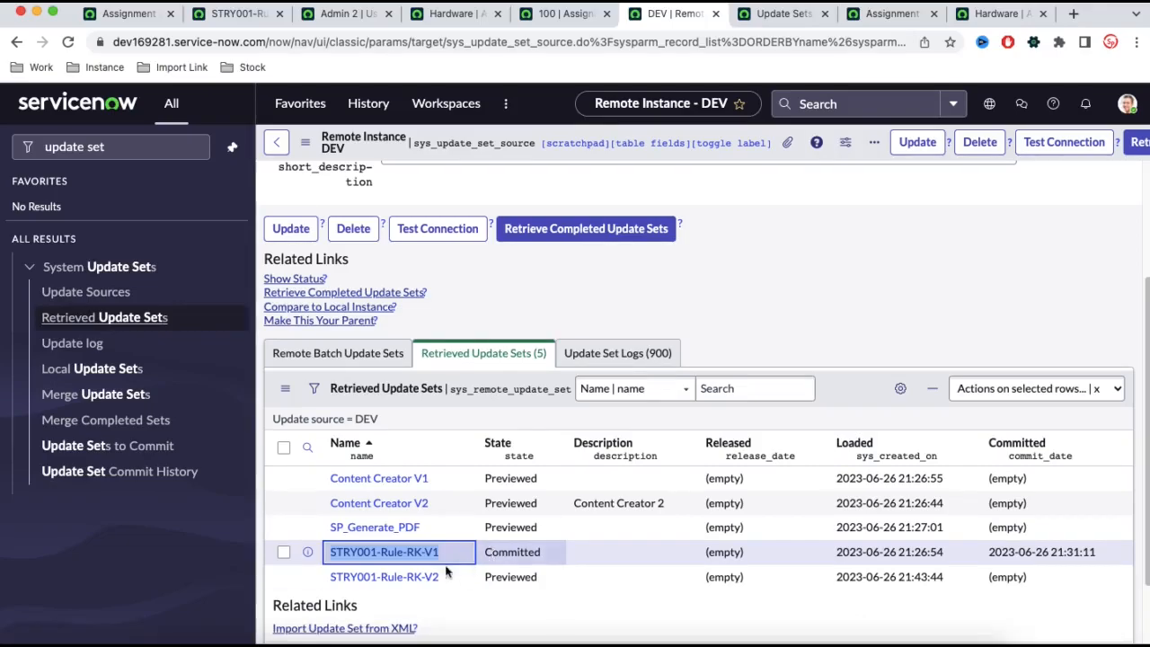
# Step: Open retrieved update set STRY001-Rule-RK-V2, run its preview again and review the updated and deleted counts
pyautogui.click(412, 584)
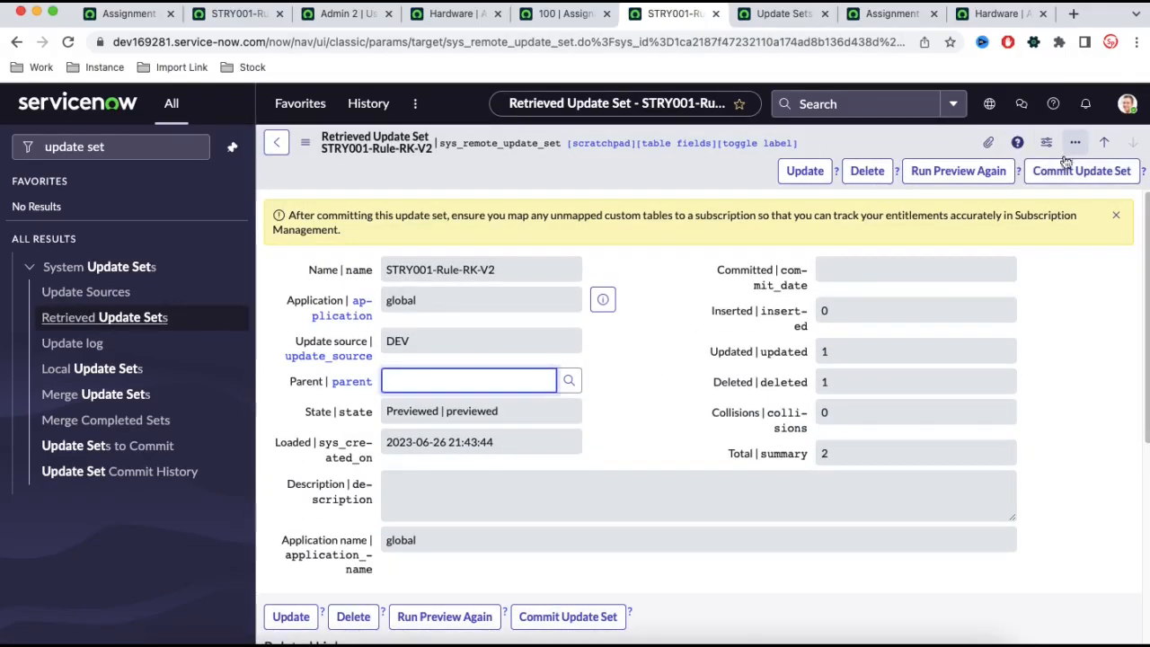
pyautogui.click(958, 170)
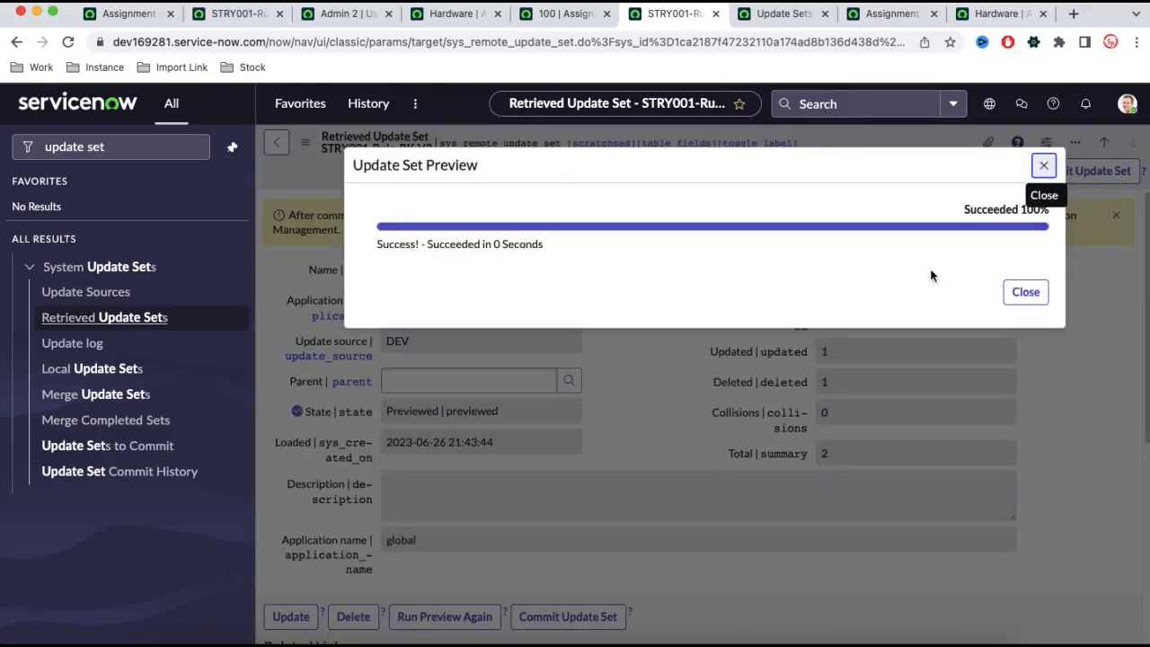
pyautogui.click(1020, 295)
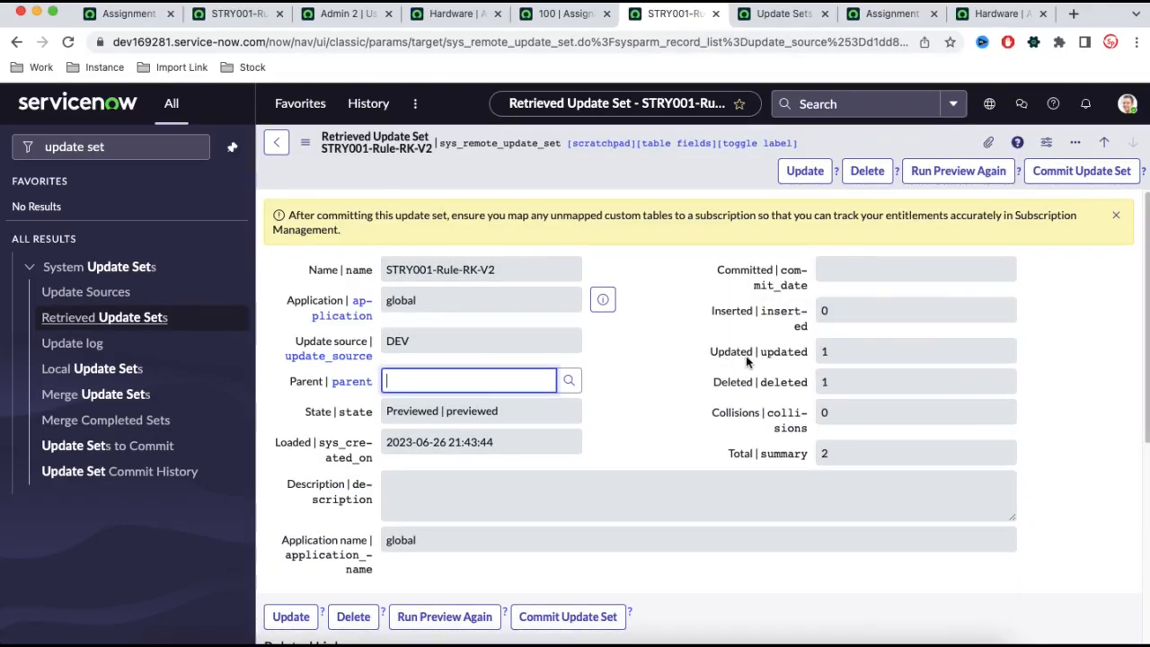
pyautogui.doubleClick(820, 351)
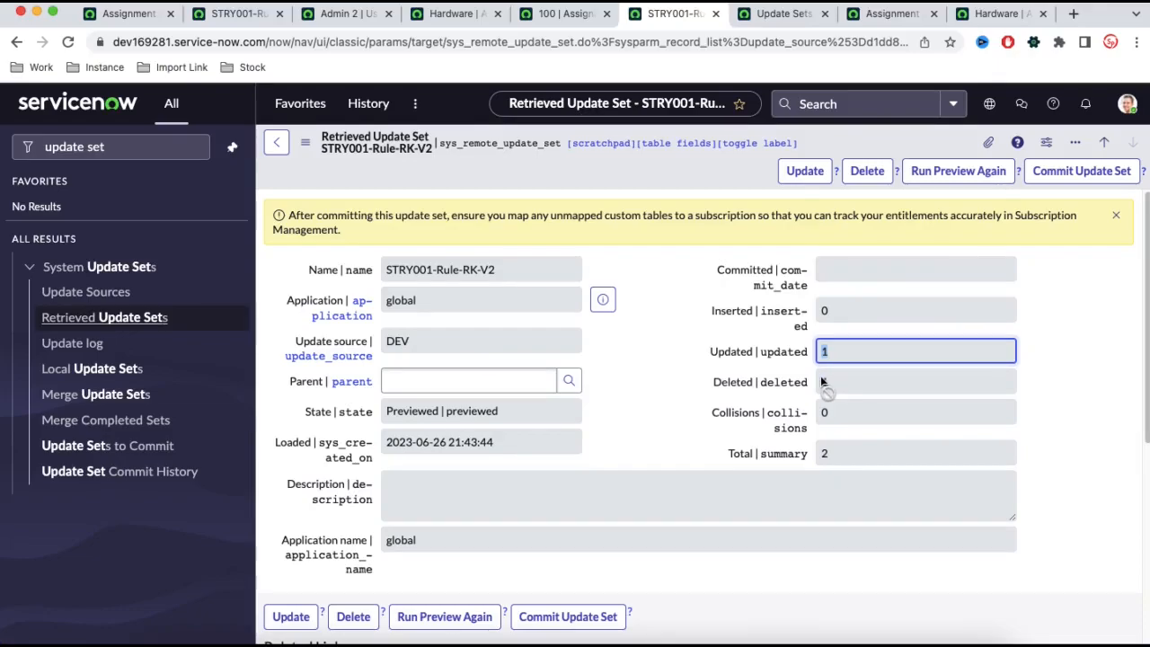
pyautogui.doubleClick(847, 384)
# Step: Check the test instance's update sets, assignment data lookups and reloaded Hardware rule, then return to retrieved update set STRY001-Rule-RK-V2
pyautogui.click(789, 17)
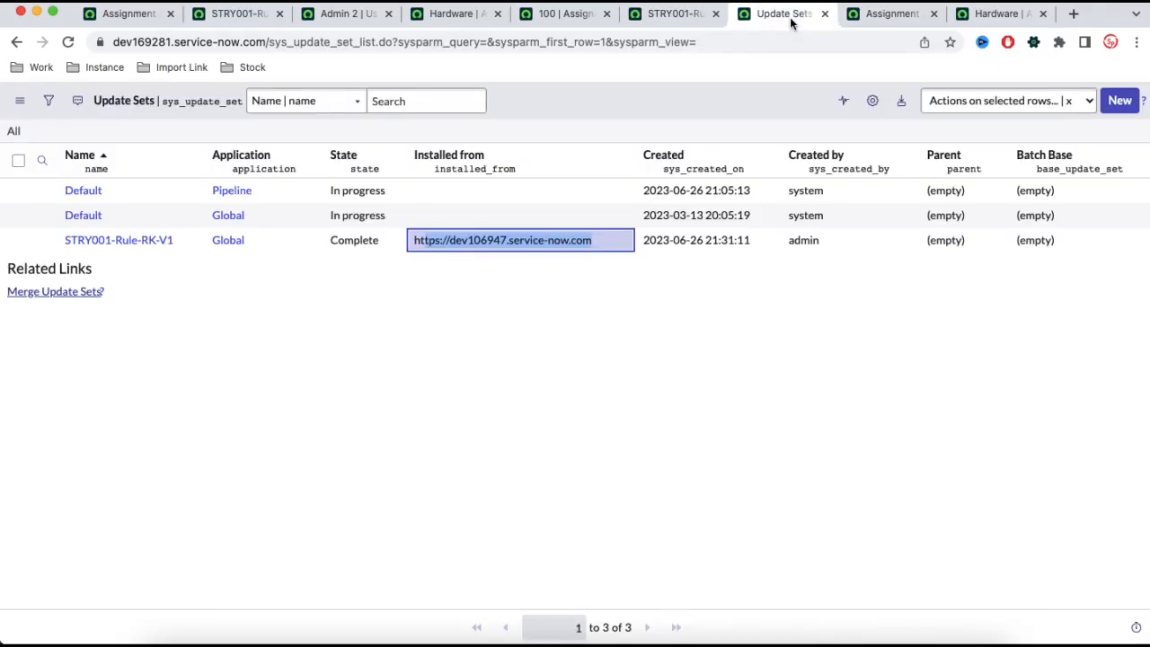
pyautogui.click(885, 20)
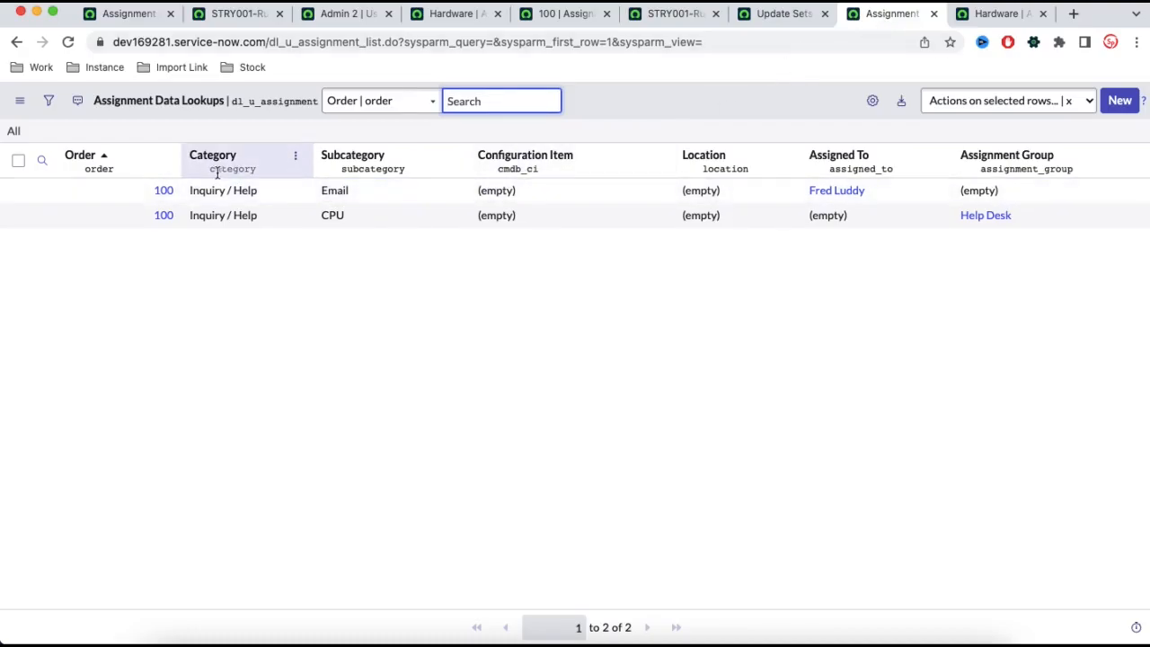
pyautogui.click(15, 132)
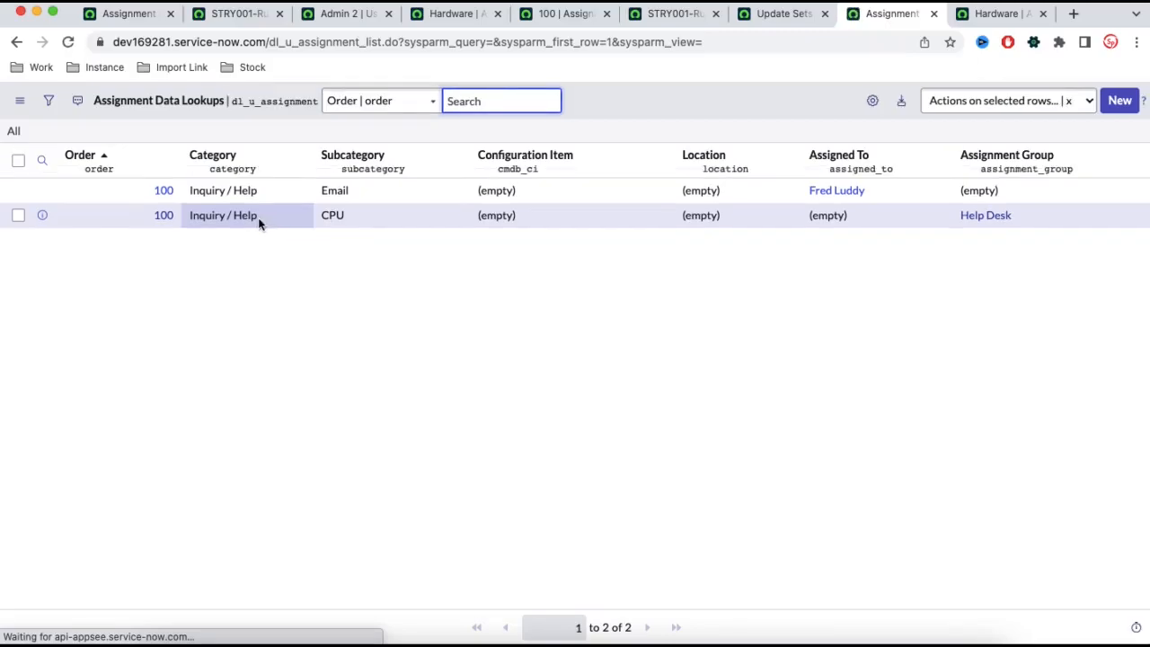
pyautogui.moveTo(258, 216); pyautogui.dragTo(142, 221)
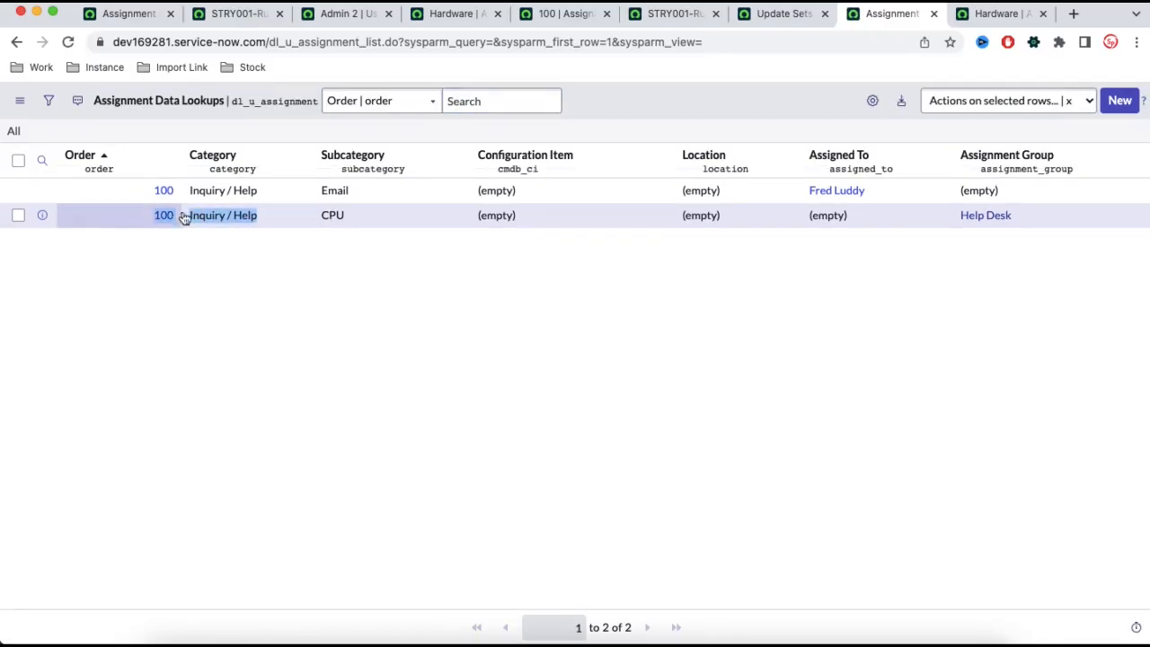
pyautogui.click(977, 22)
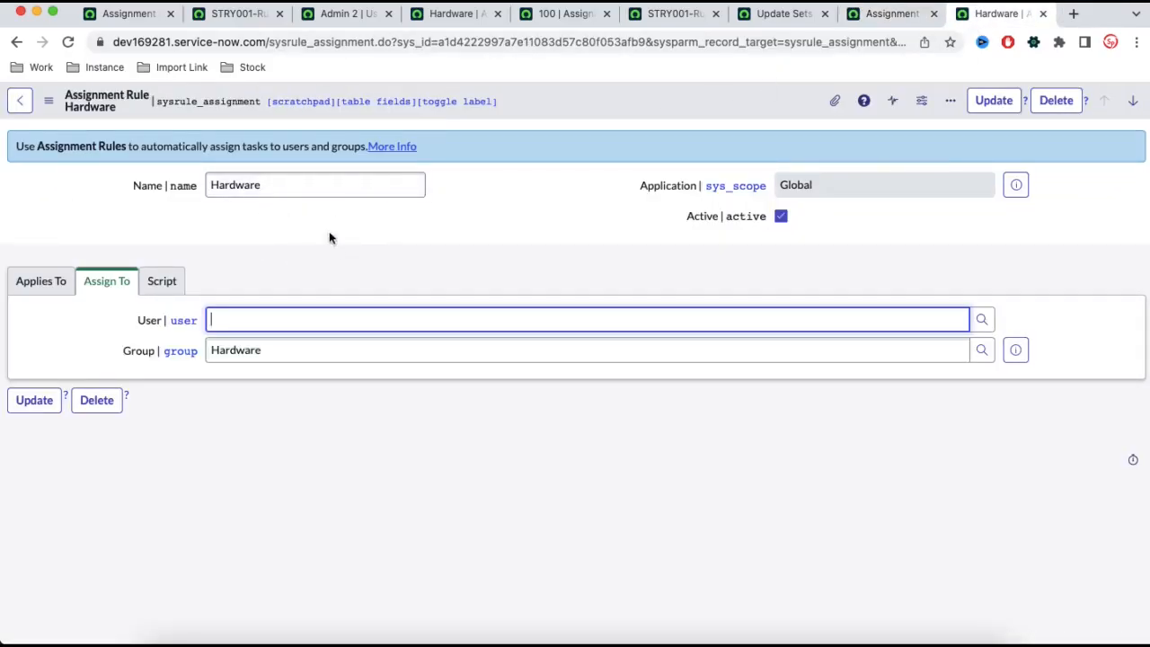
pyautogui.click(68, 42)
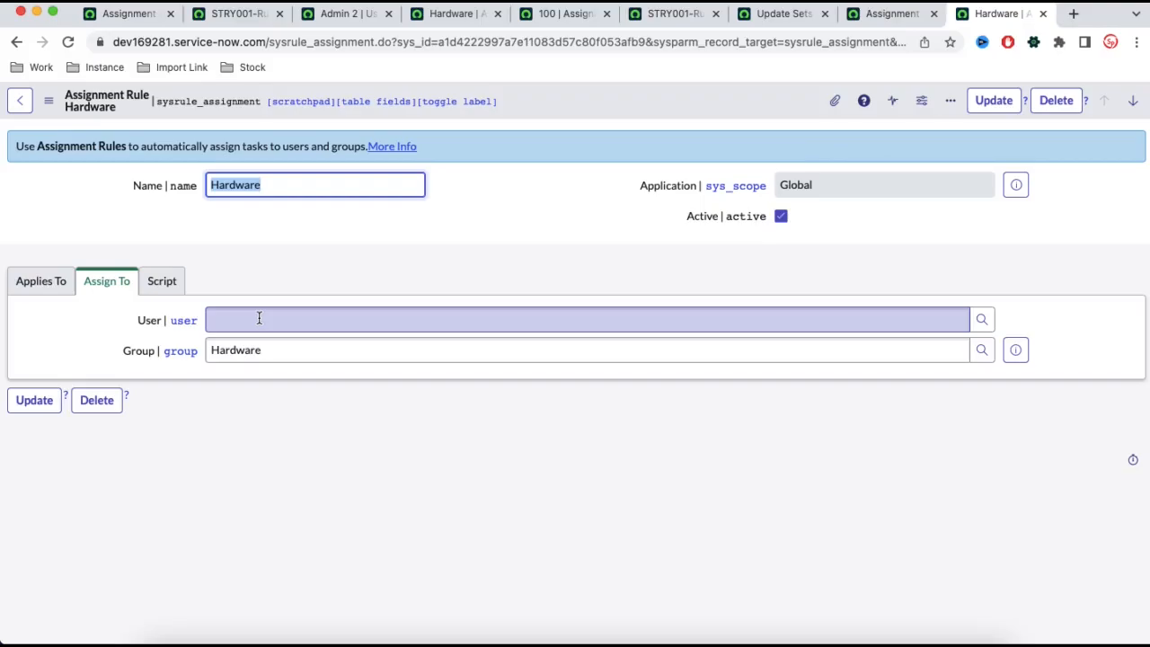
pyautogui.click(673, 24)
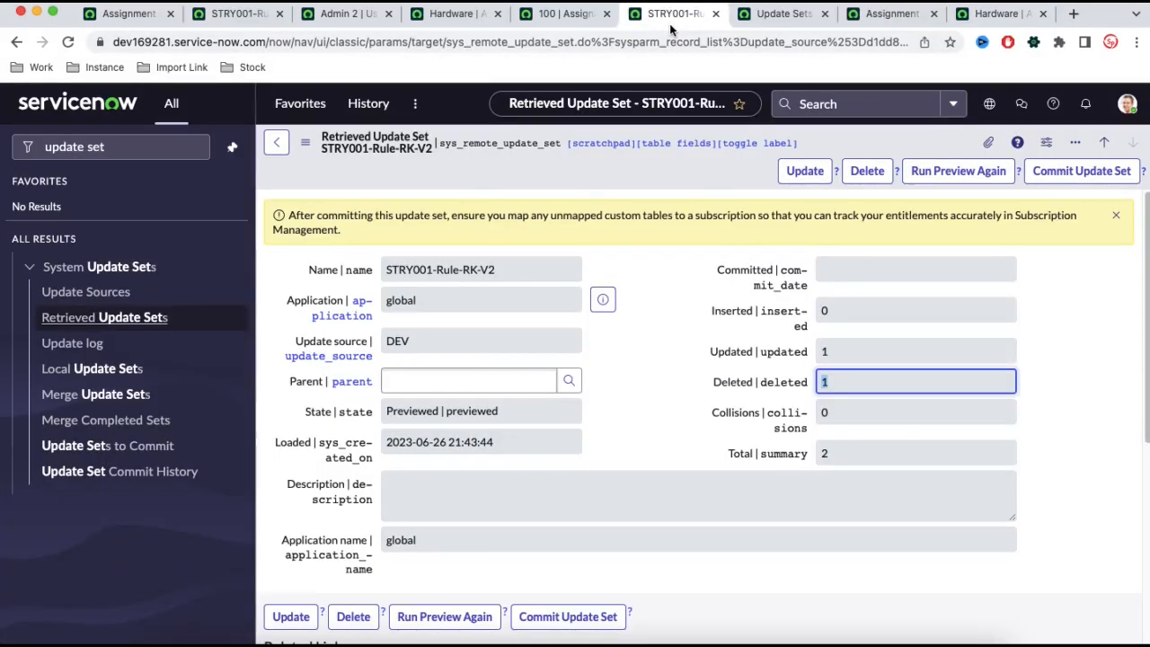
# Step: Commit retrieved update set STRY001-Rule-RK-V2, then refresh the test instance's update sets and check its state and installation source
pyautogui.click(1085, 172)
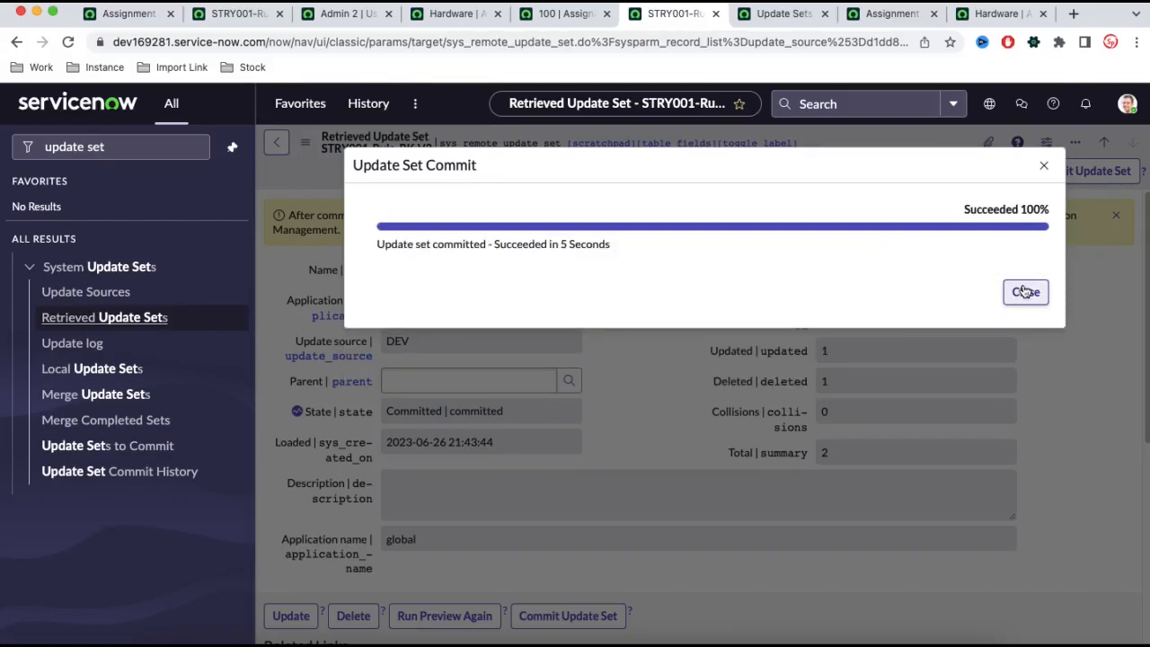
pyautogui.click(1025, 293)
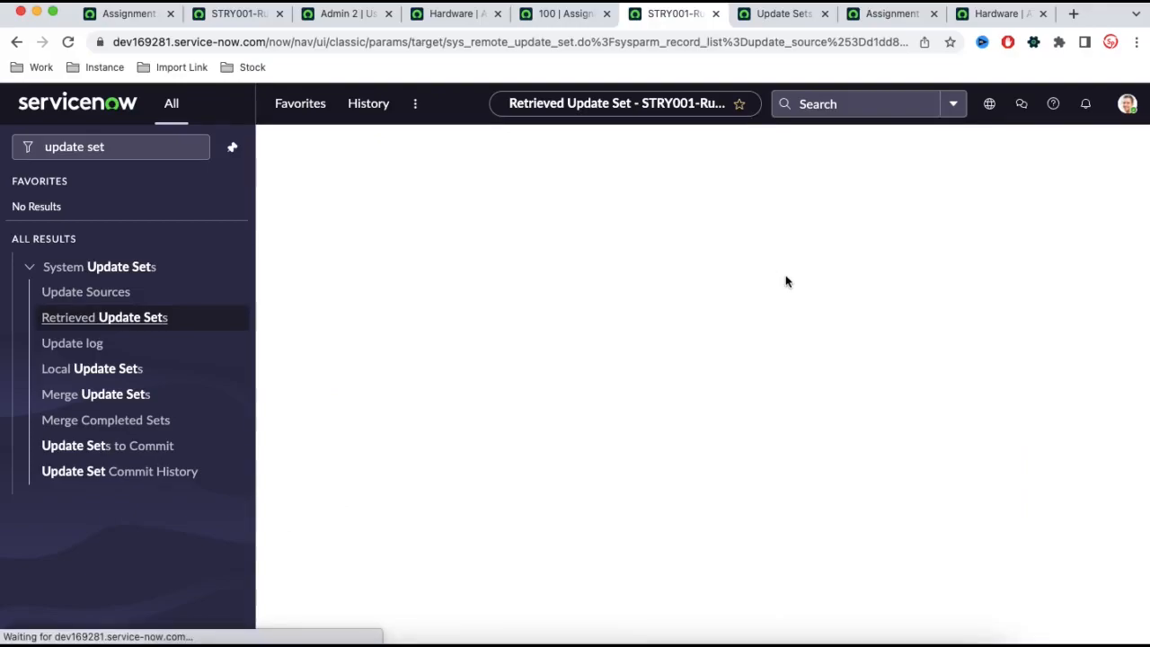
pyautogui.click(760, 24)
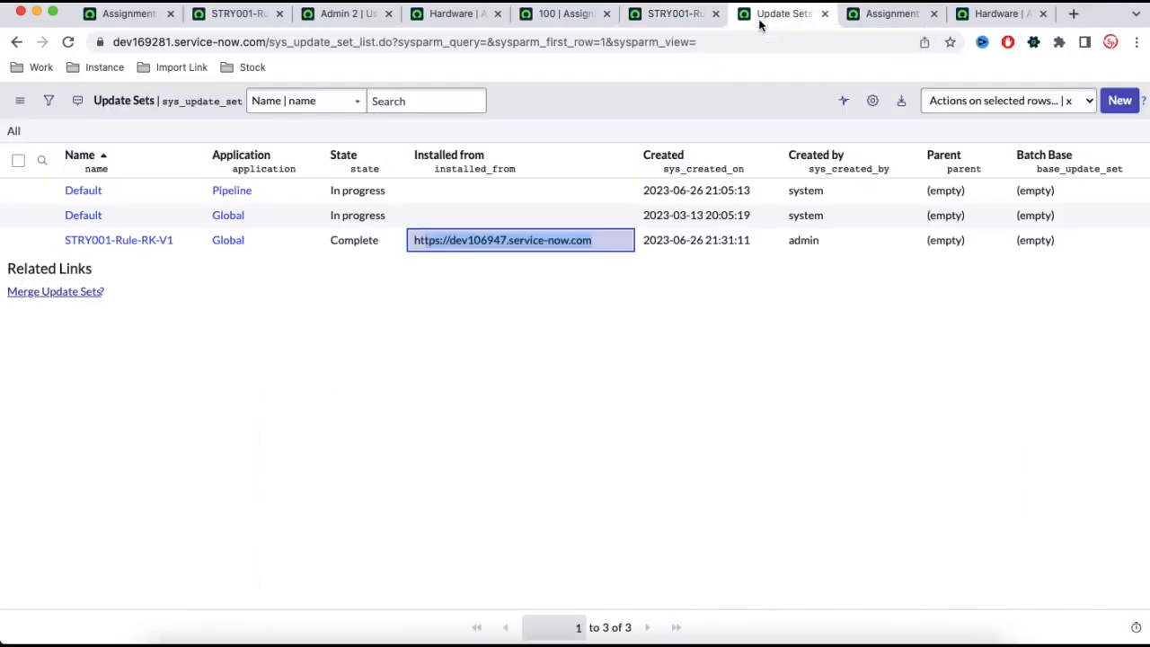
pyautogui.click(14, 133)
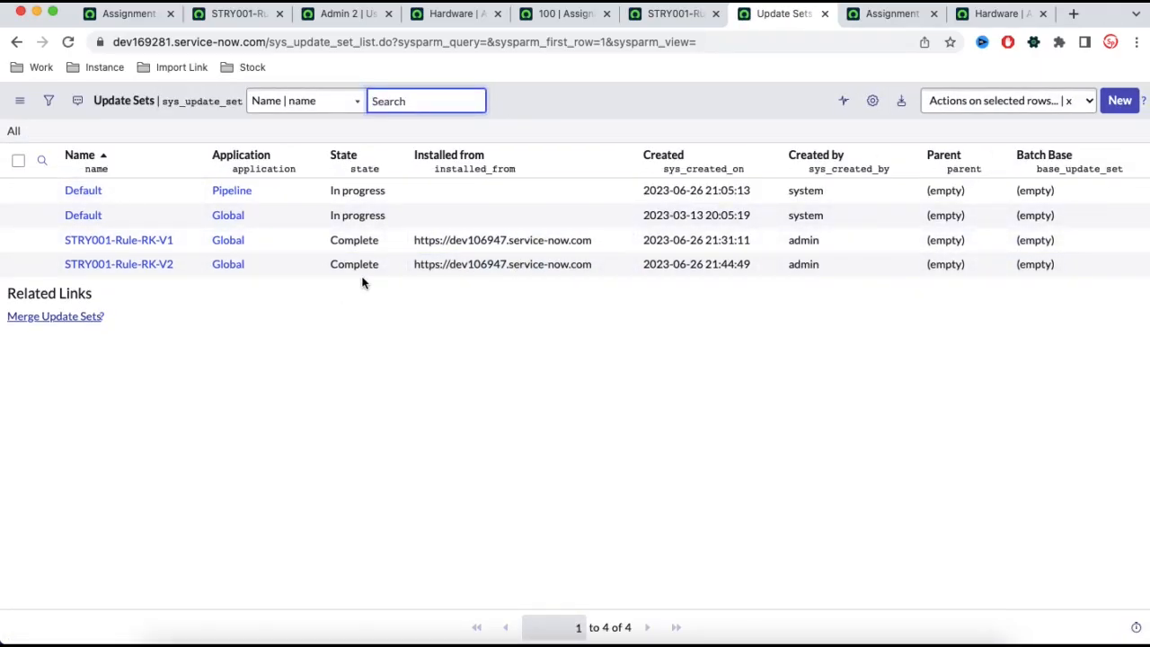
pyautogui.moveTo(183, 270); pyautogui.dragTo(588, 266)
pyautogui.click(424, 263)
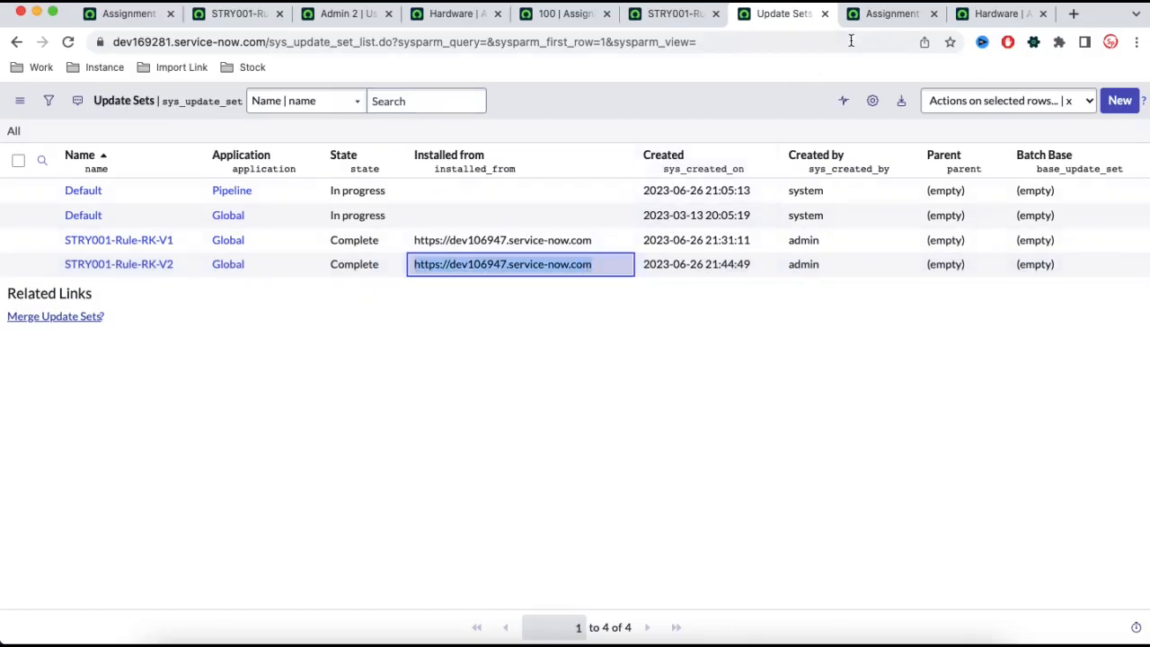
# Step: Refresh the test instance's assignment data lookups to check whether the deleted CPU record was carried over
pyautogui.click(890, 13)
pyautogui.click(226, 311)
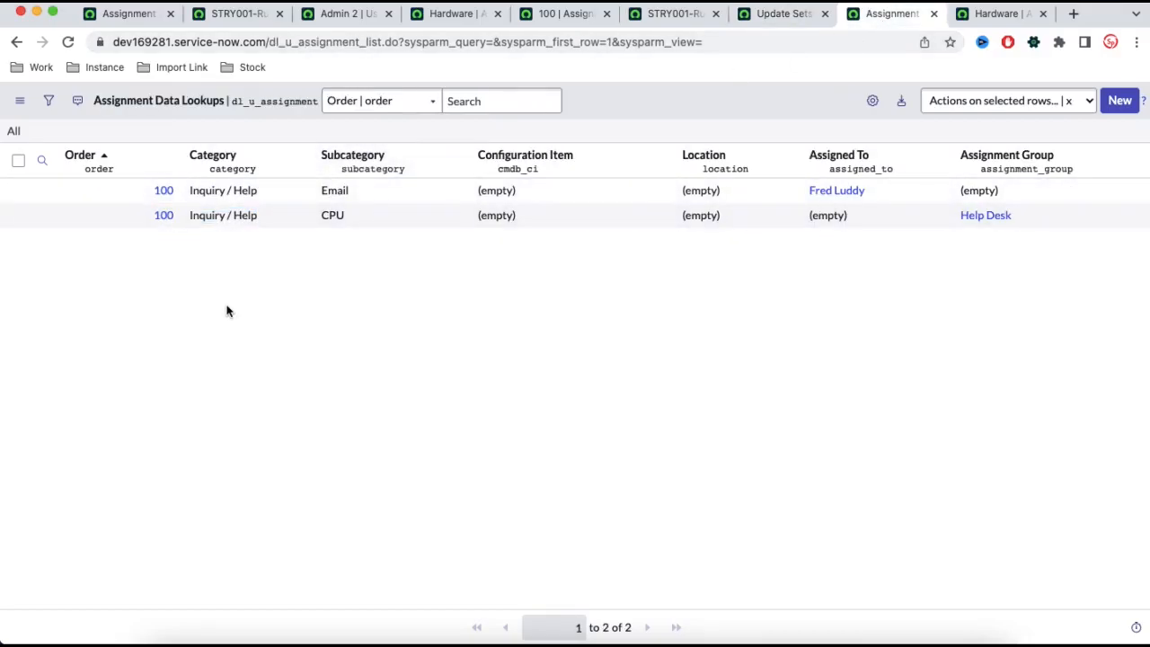
pyautogui.click(13, 131)
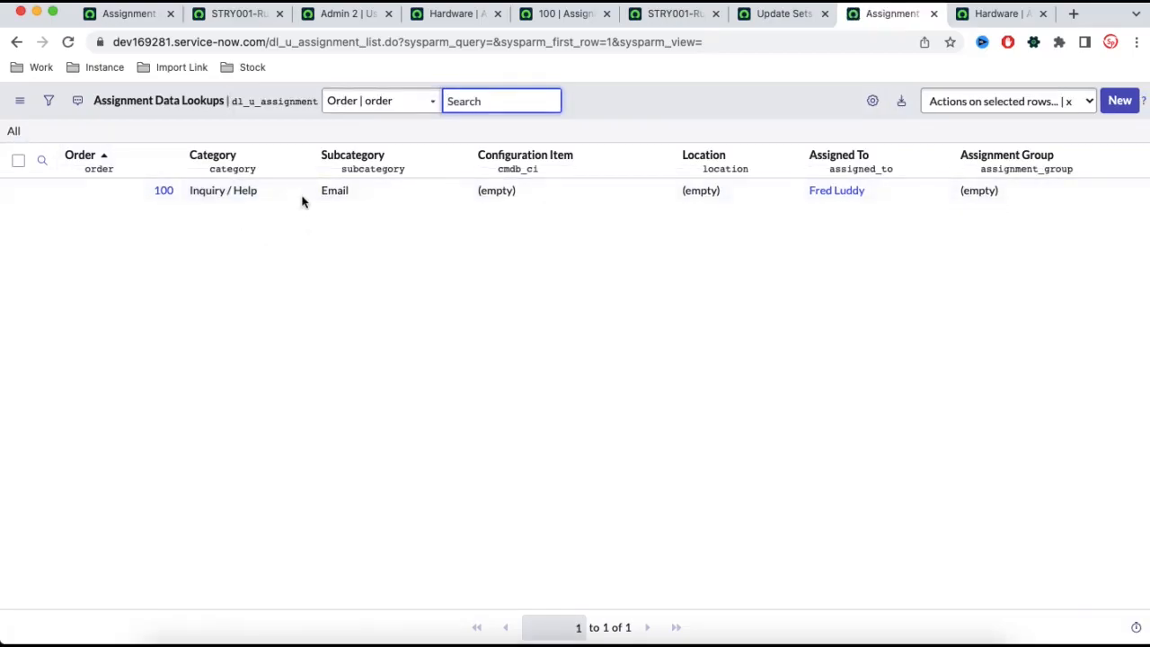
# Step: Reload the Hardware assignment rule on the test instance and inspect the record referenced as its assigned user
pyautogui.click(998, 14)
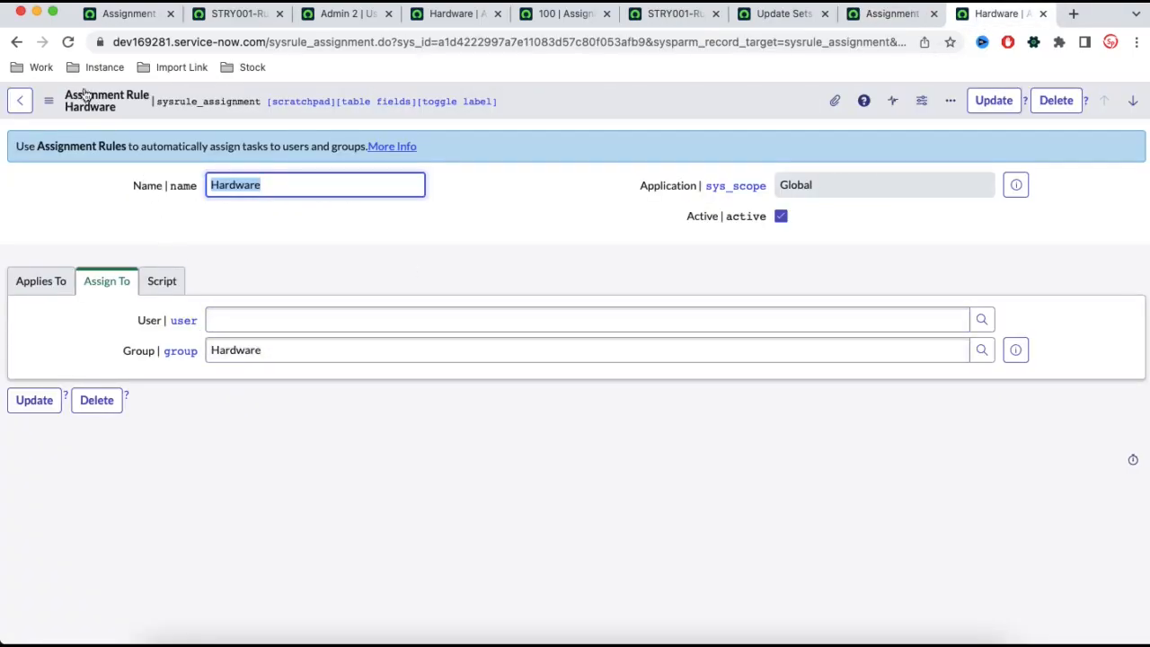
pyautogui.click(68, 41)
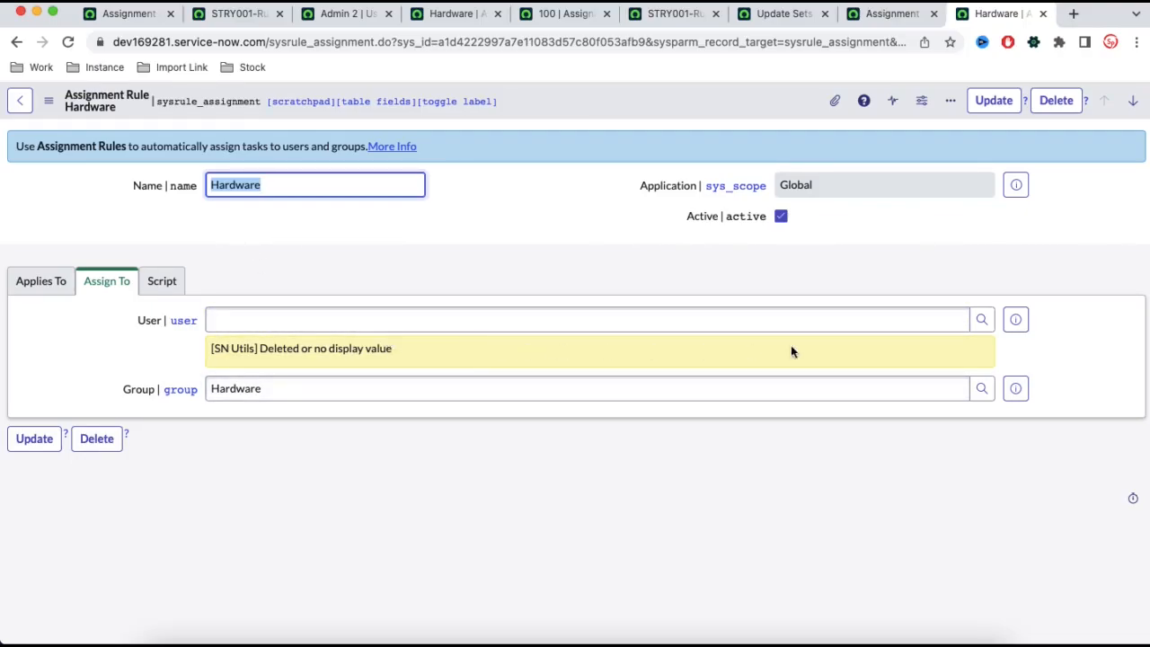
pyautogui.click(1016, 319)
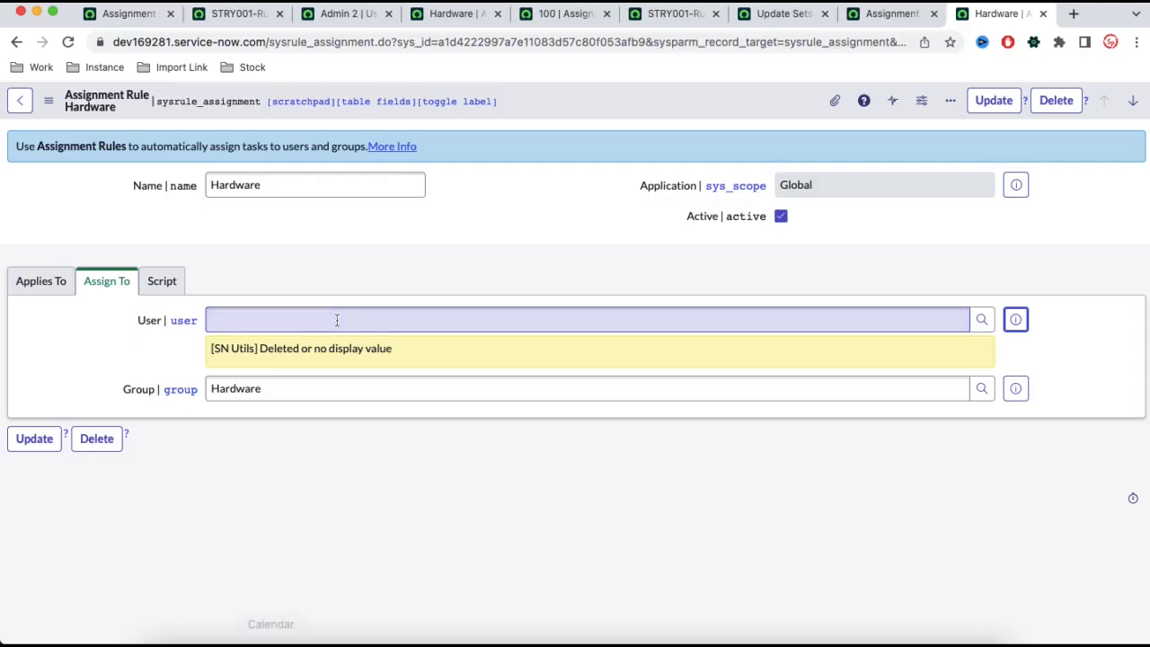
# Step: Switch to the text editor notes and add the line "Update set - sys_id" below the retrieval notes
pyautogui.click(235, 642)
pyautogui.scroll(-2, 757, 523)
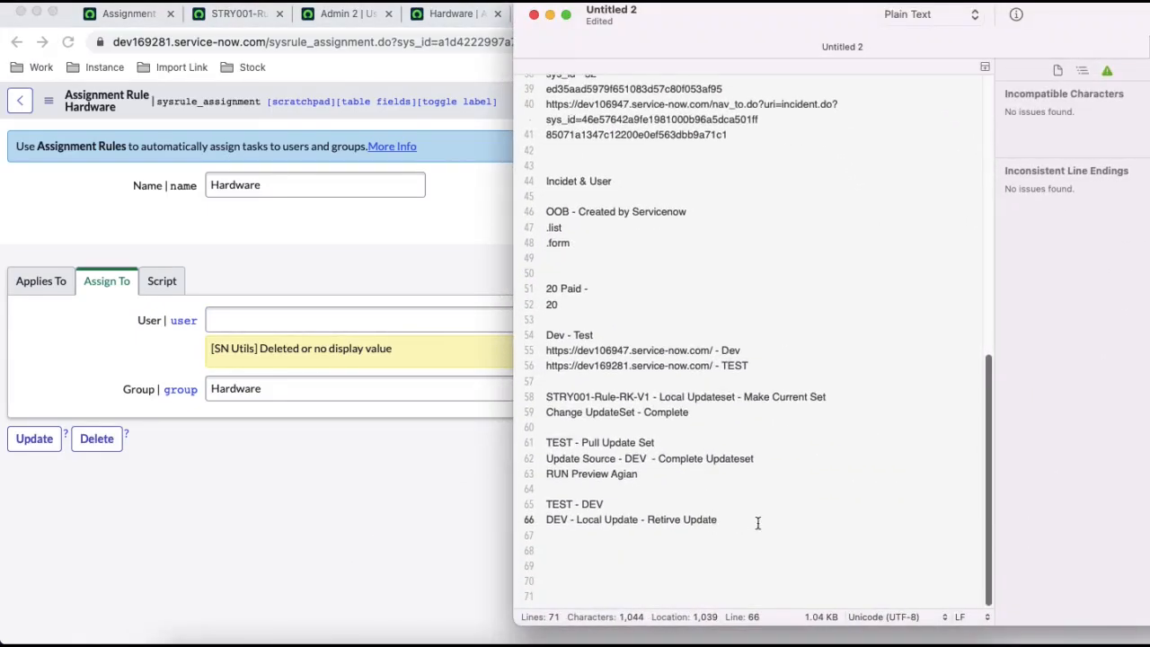
pyautogui.press('Return')
pyautogui.press('Return')
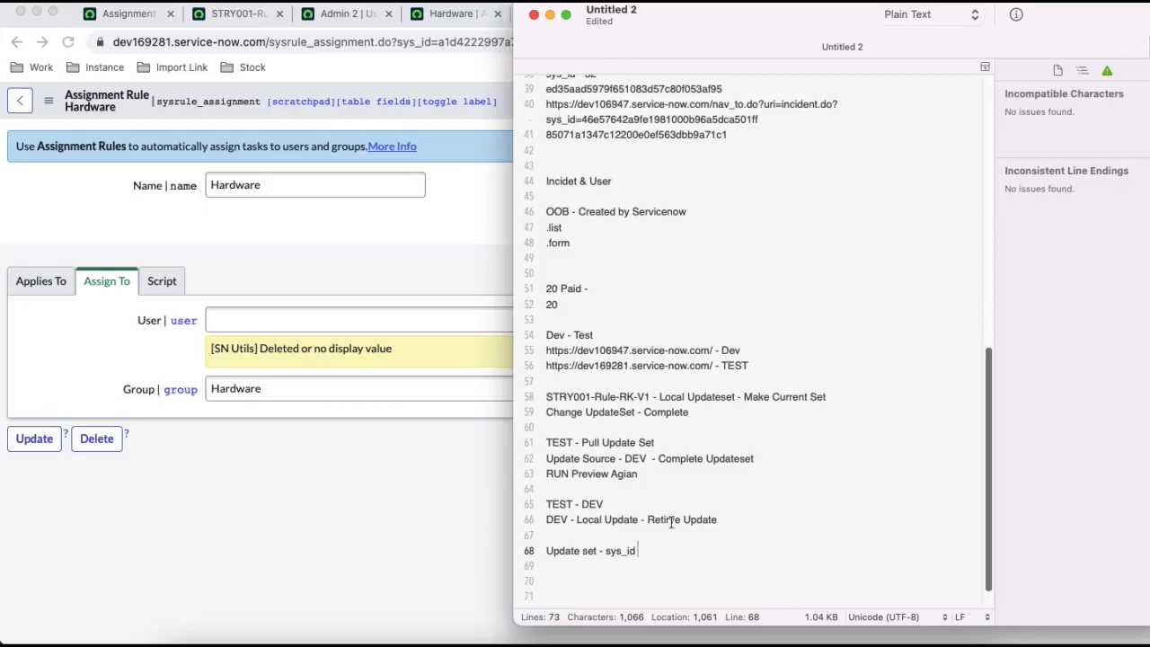
# Step: Switch back to the browser and highlight the Hardware assignment rule's sys_id in its web address
pyautogui.click(315, 588)
pyautogui.doubleClick(469, 42)
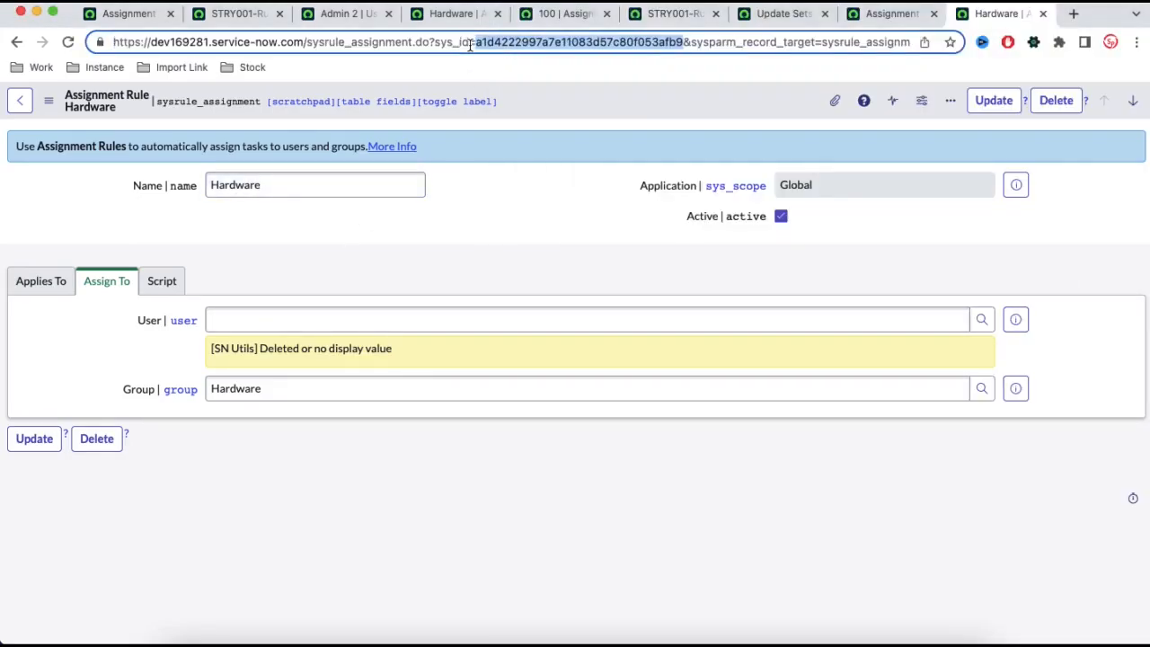